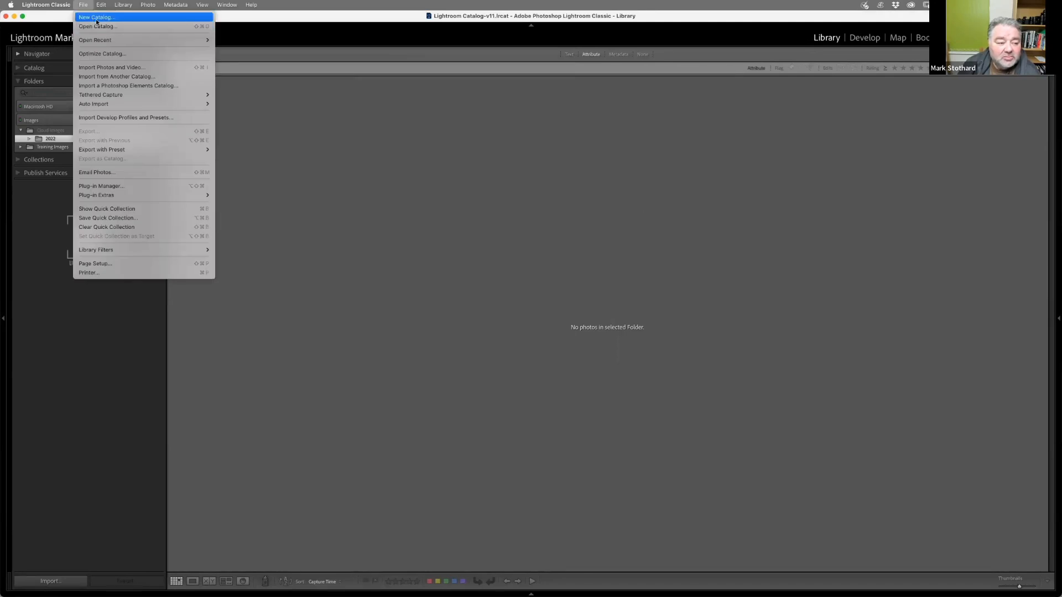
Step: Open the new-catalog dialog, enlarge it to view the available save locations, and cancel without creating a catalog
click(94, 18)
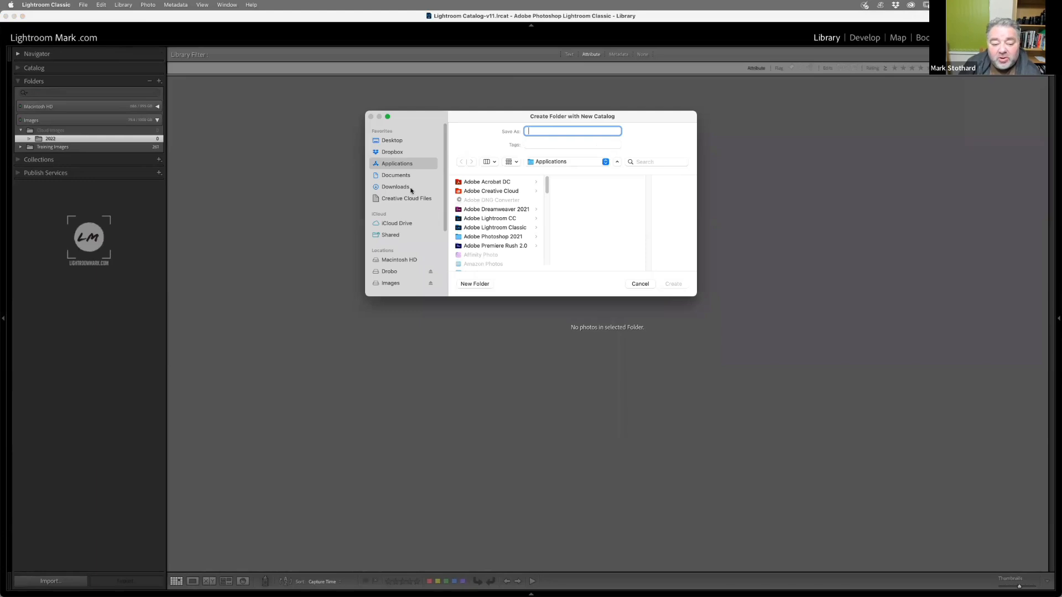
drag(496, 292, 505, 417)
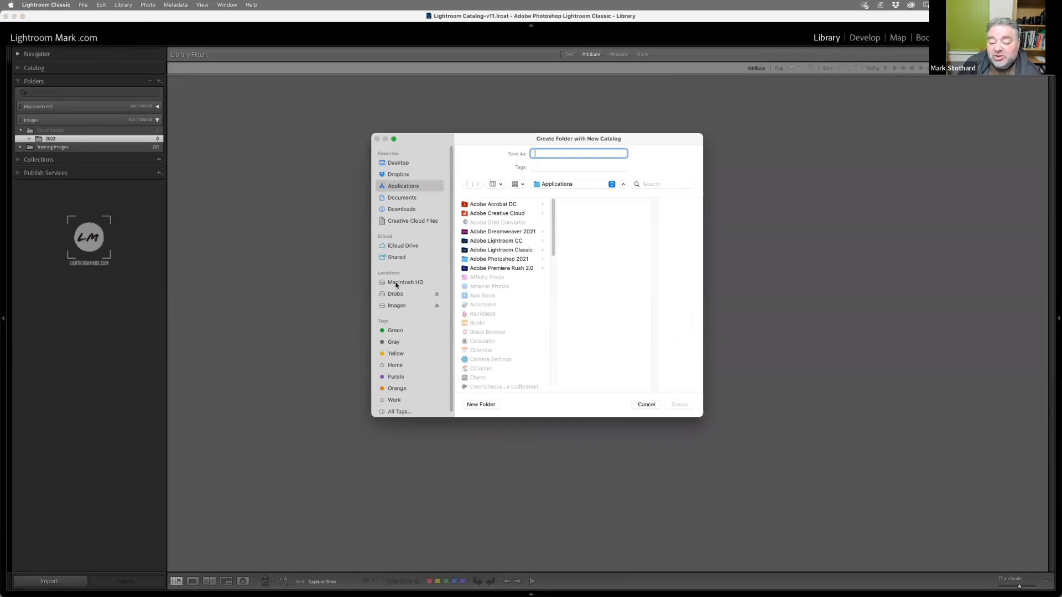
click(646, 404)
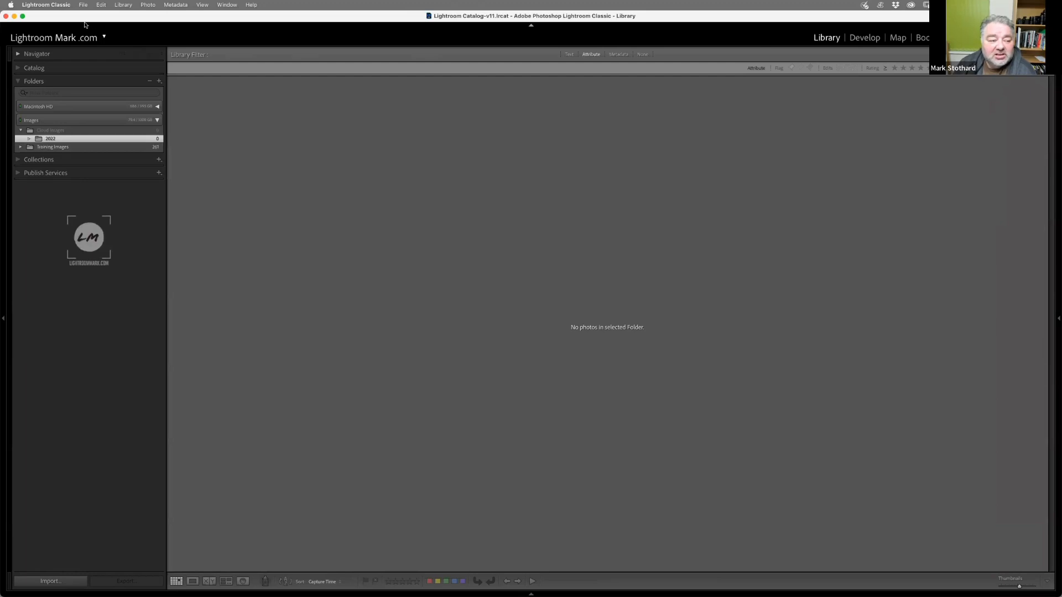
Step: View the Lightroom Classic version and Camera Raw release information, and close it
click(83, 5)
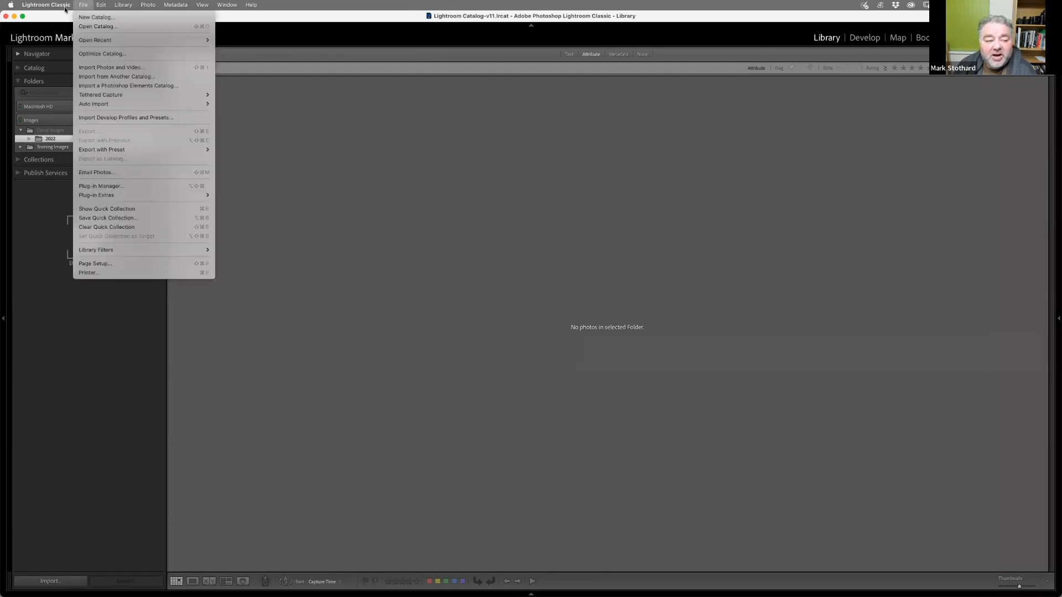
mouse_move(62, 8)
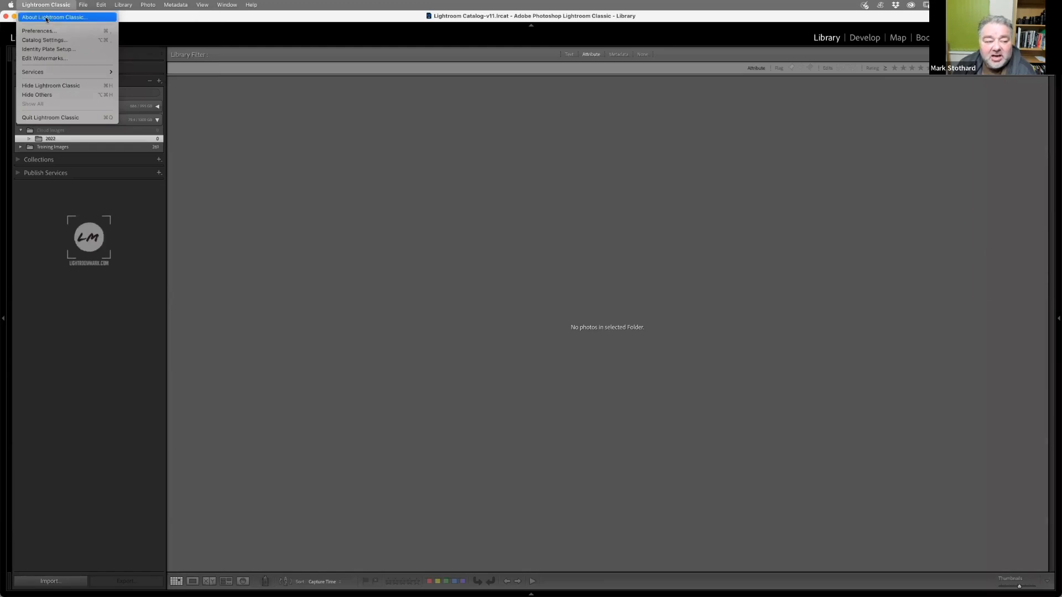
click(56, 17)
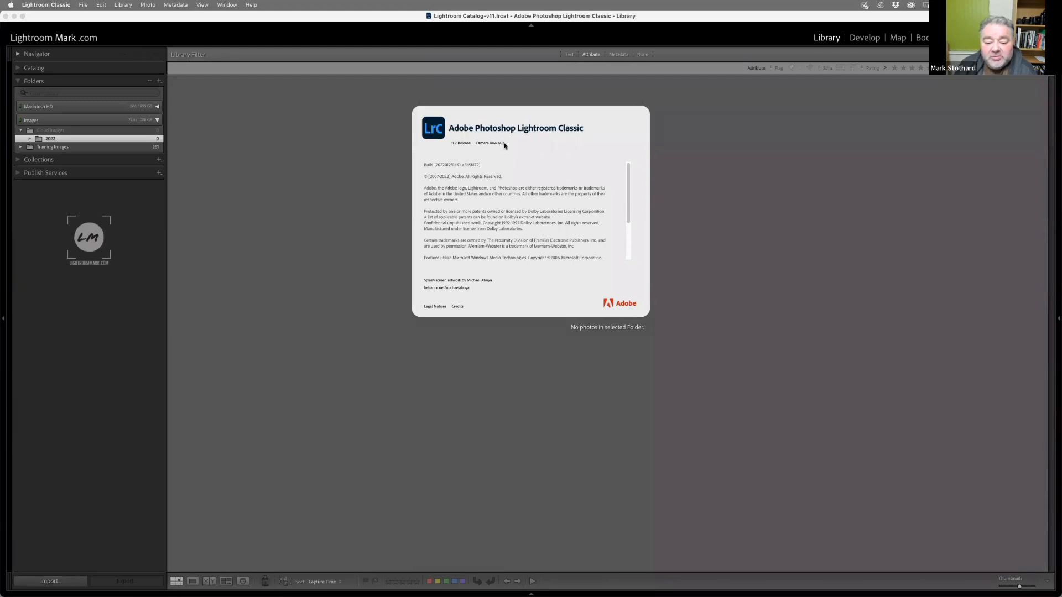
click(714, 146)
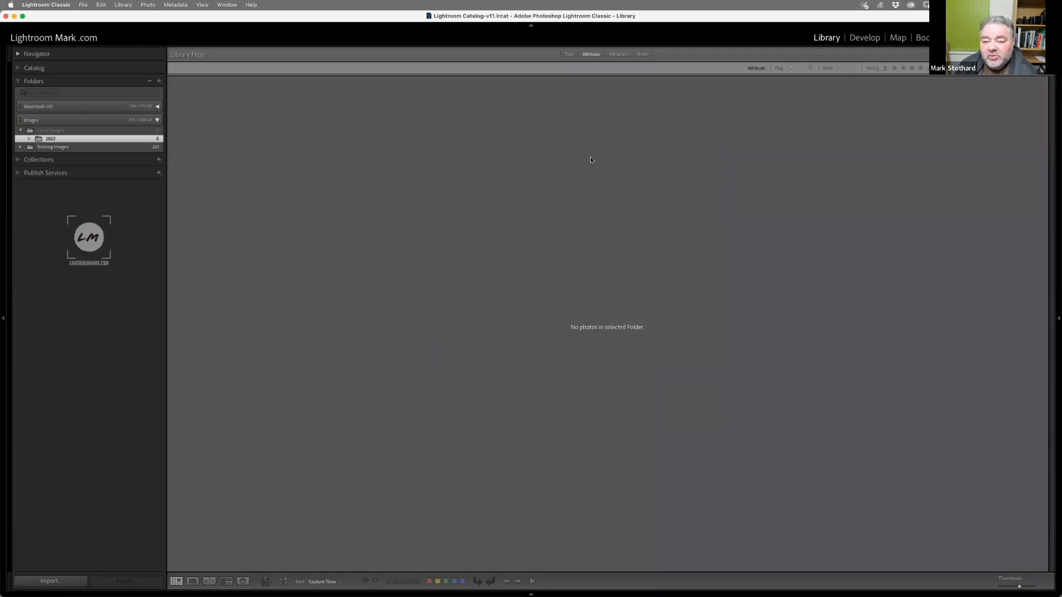
Step: Turn off showing the splash screen during startup in the General preferences and close them
click(54, 5)
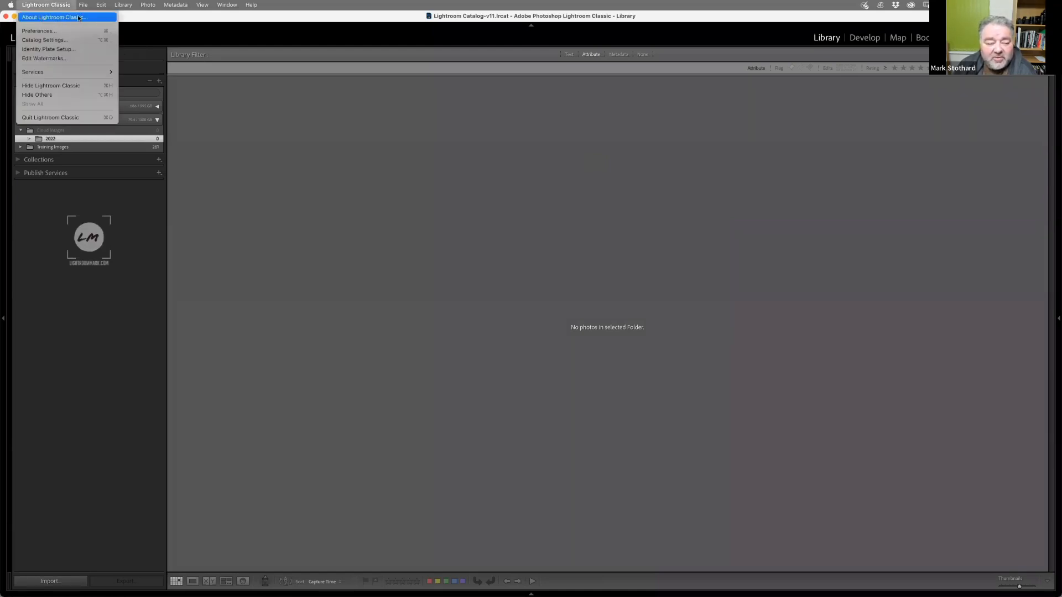
click(56, 31)
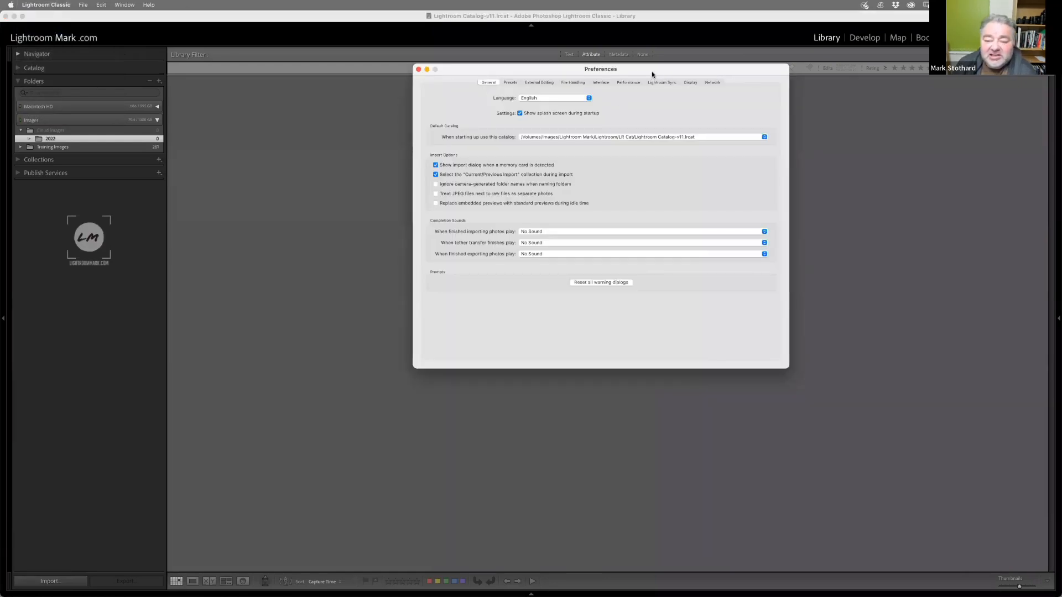
drag(652, 71, 620, 87)
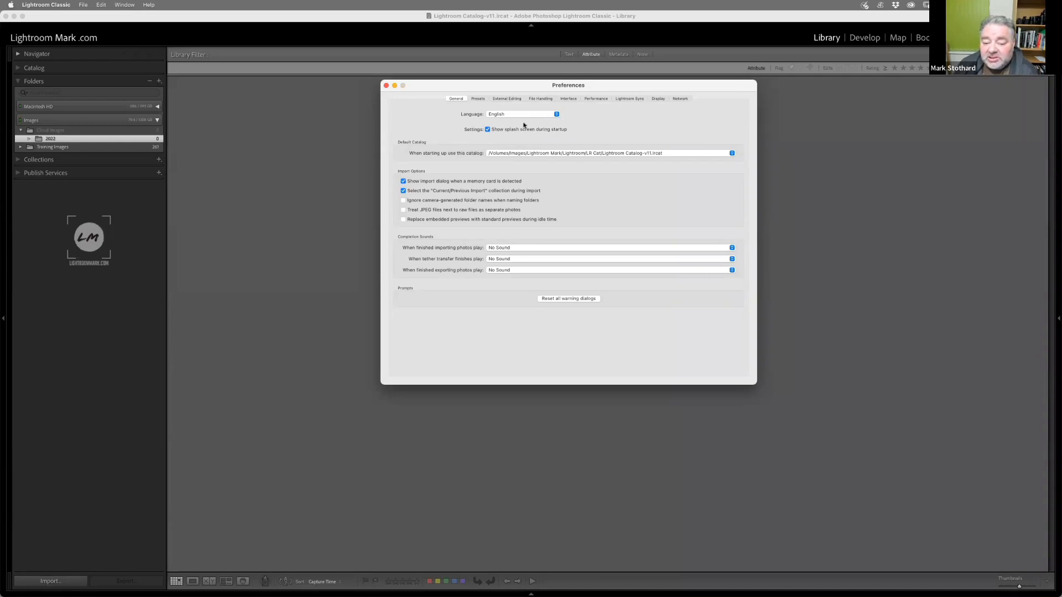
click(487, 130)
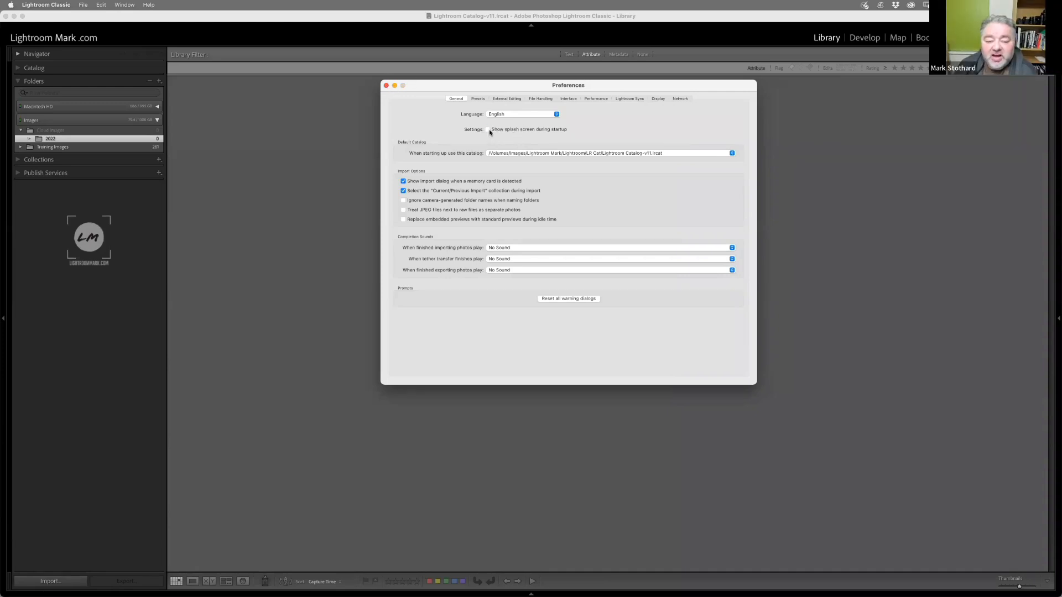
click(386, 86)
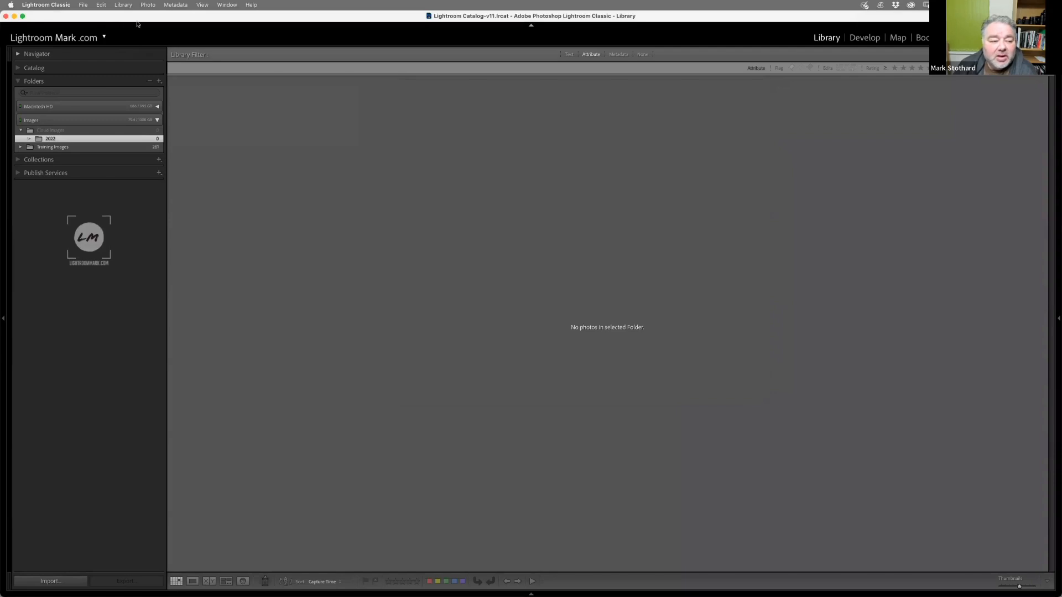
Step: Reopen the General preferences, re-enable showing the splash screen during startup, and close them
click(57, 5)
click(69, 31)
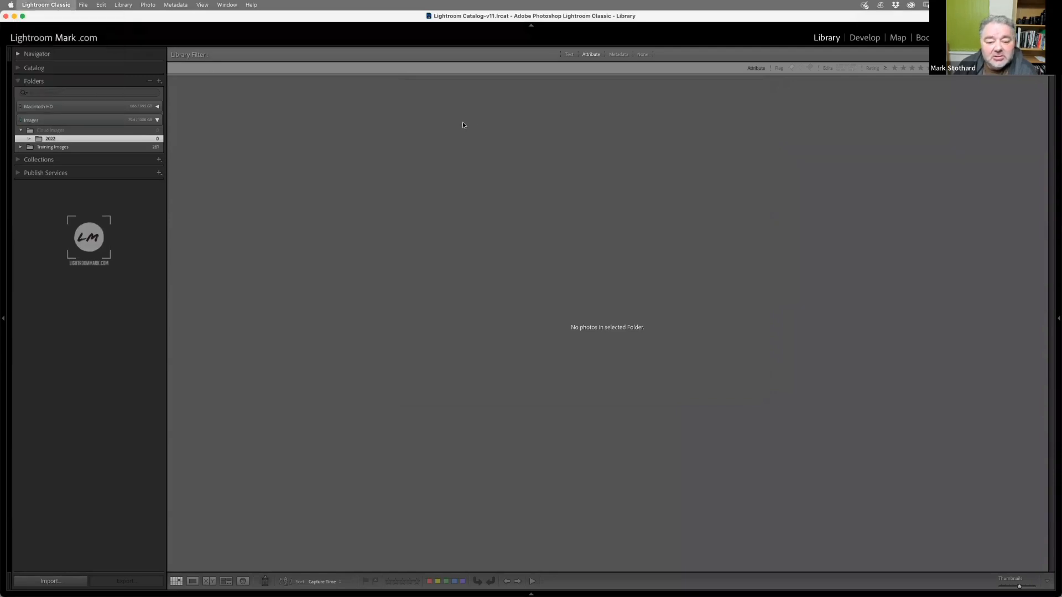
click(449, 130)
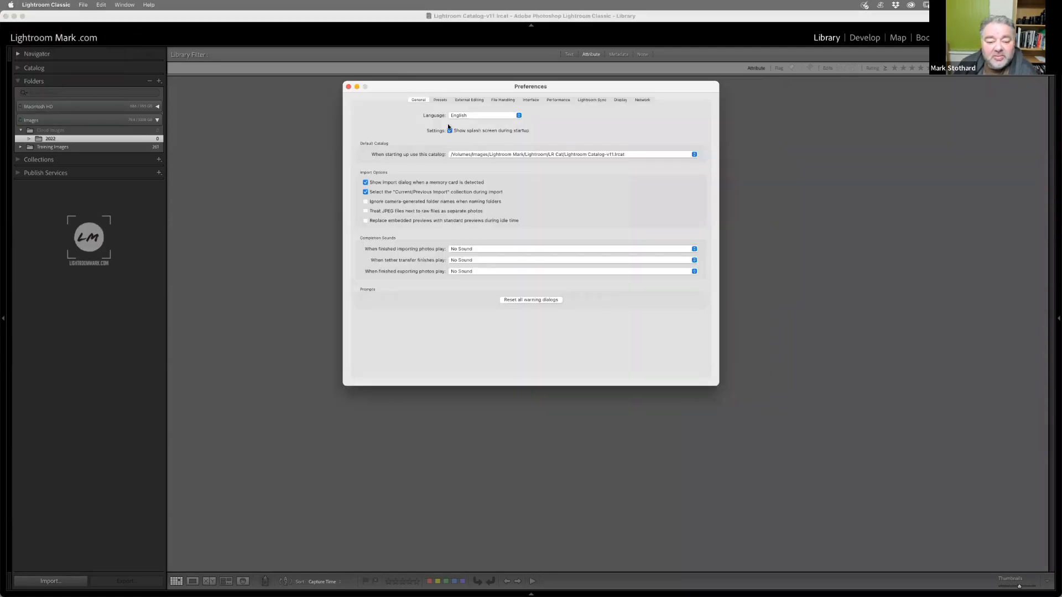
click(349, 87)
Step: Quit Lightroom Classic, confirming the exit, and relaunch it
click(46, 5)
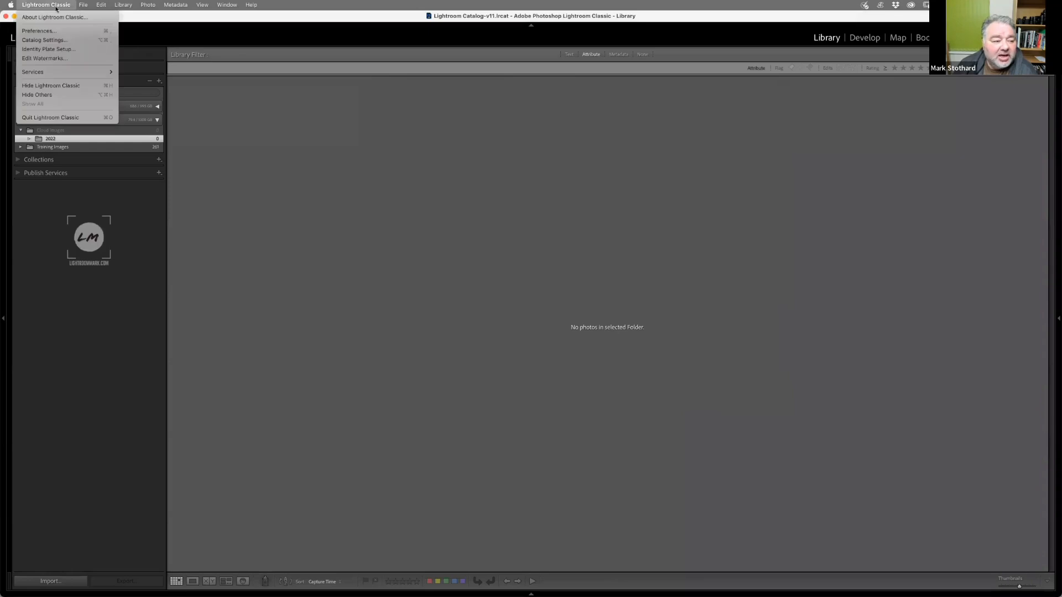
click(57, 119)
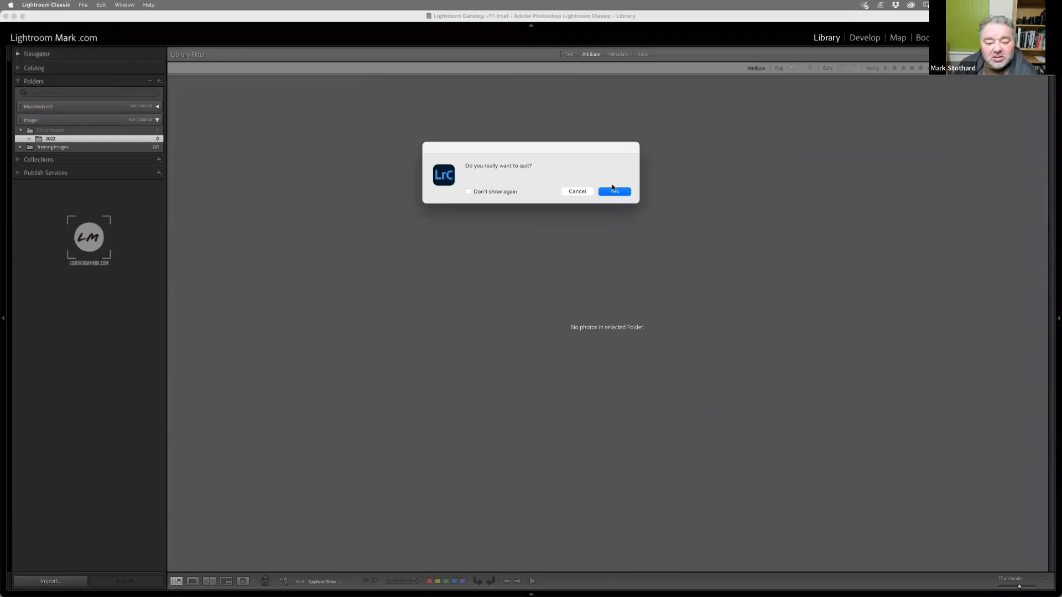
click(608, 191)
click(572, 226)
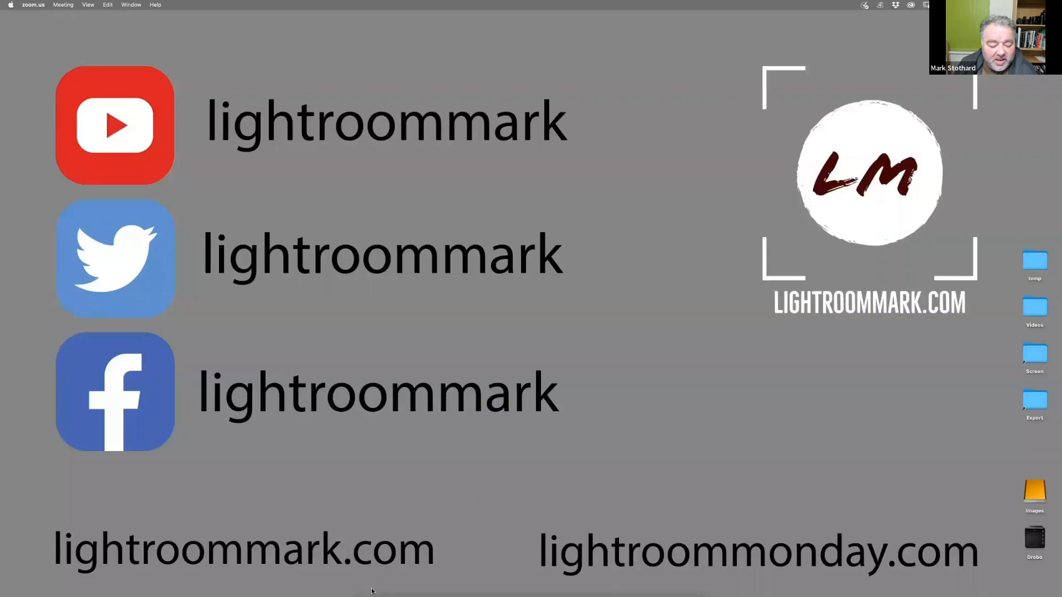
click(399, 585)
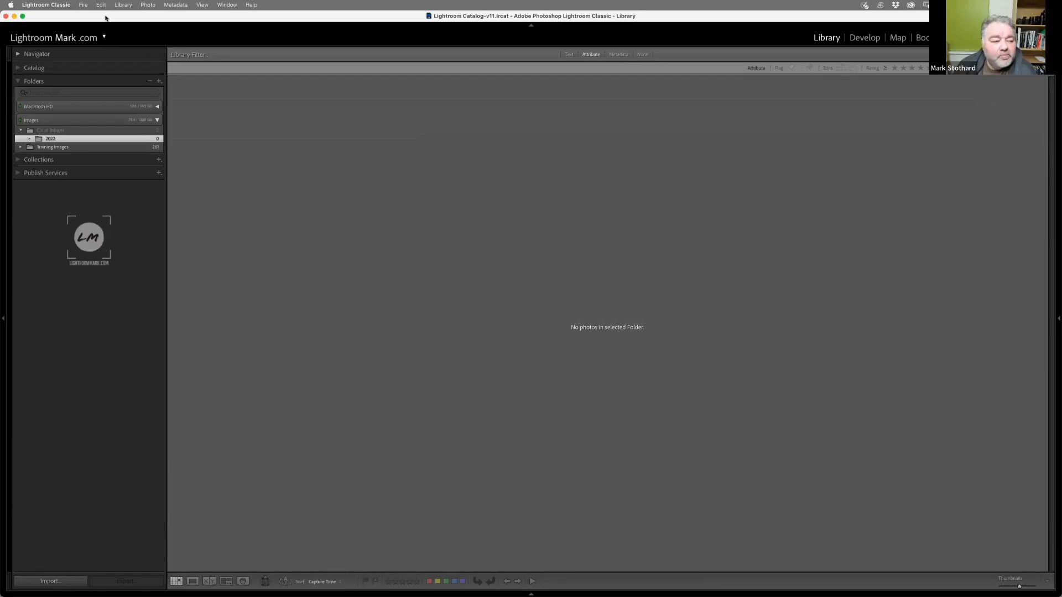
Step: Open the General preferences and examine the options for which catalog loads at startup, keeping the current choice
click(54, 5)
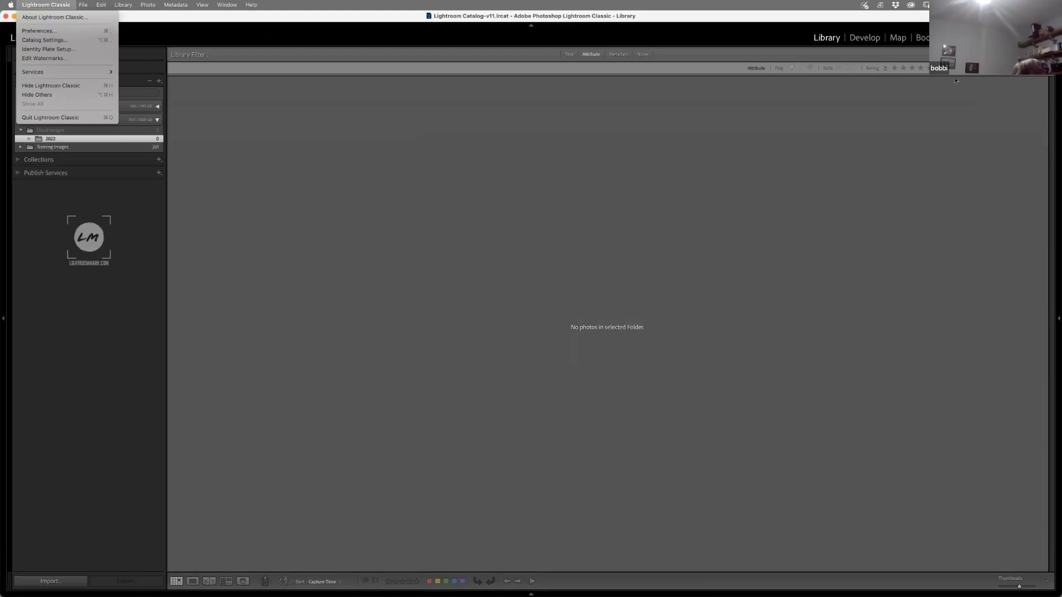
click(970, 100)
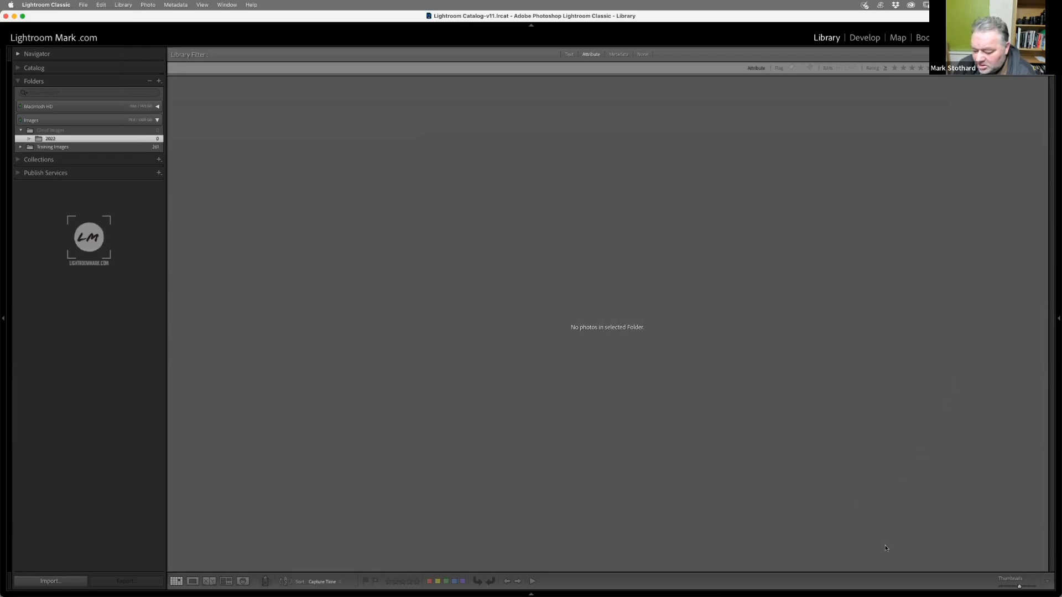
click(52, 5)
click(44, 28)
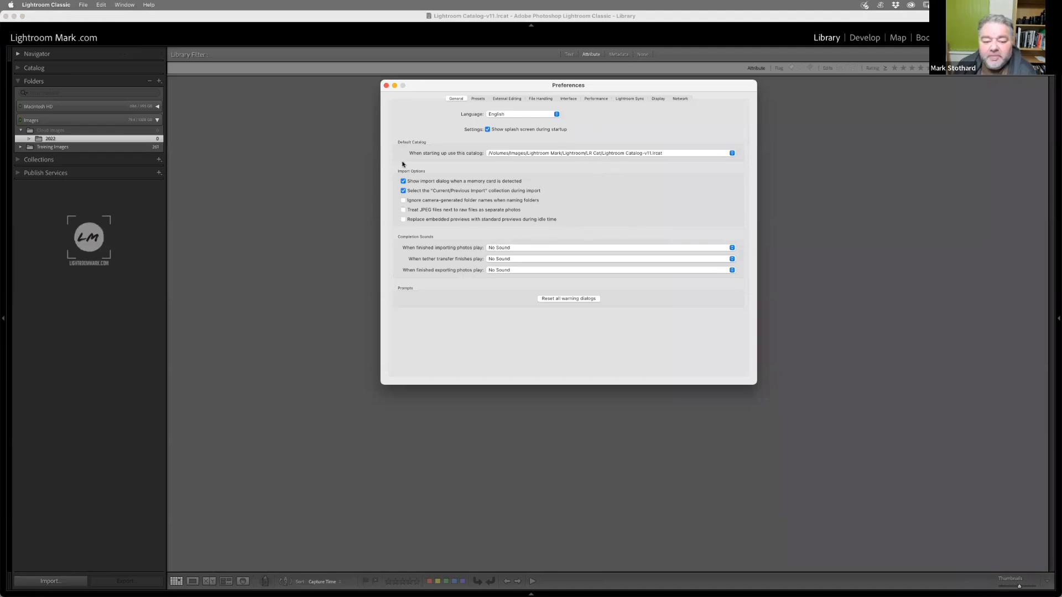
click(507, 154)
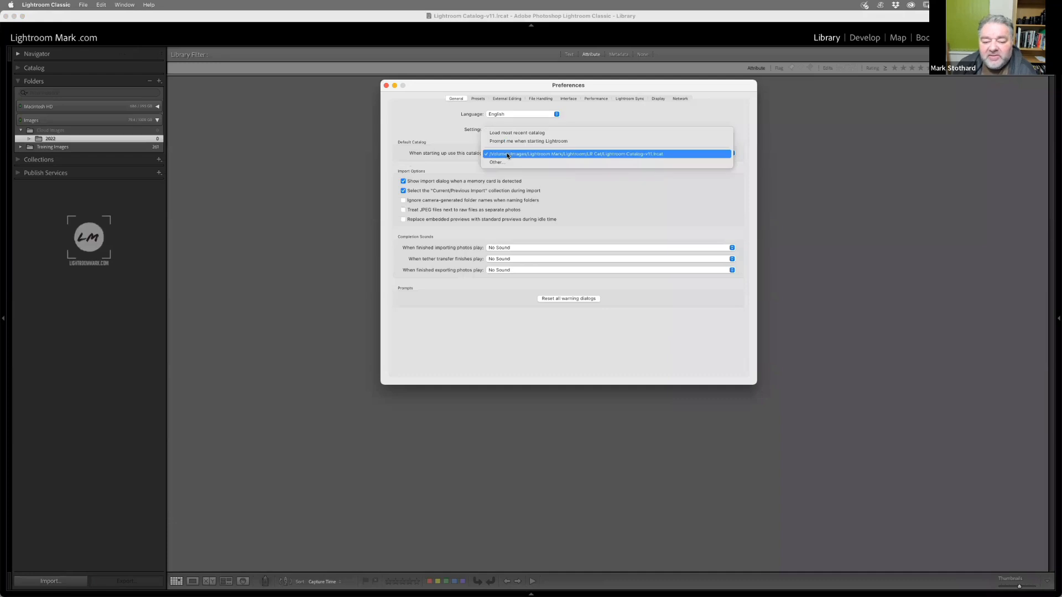
click(483, 150)
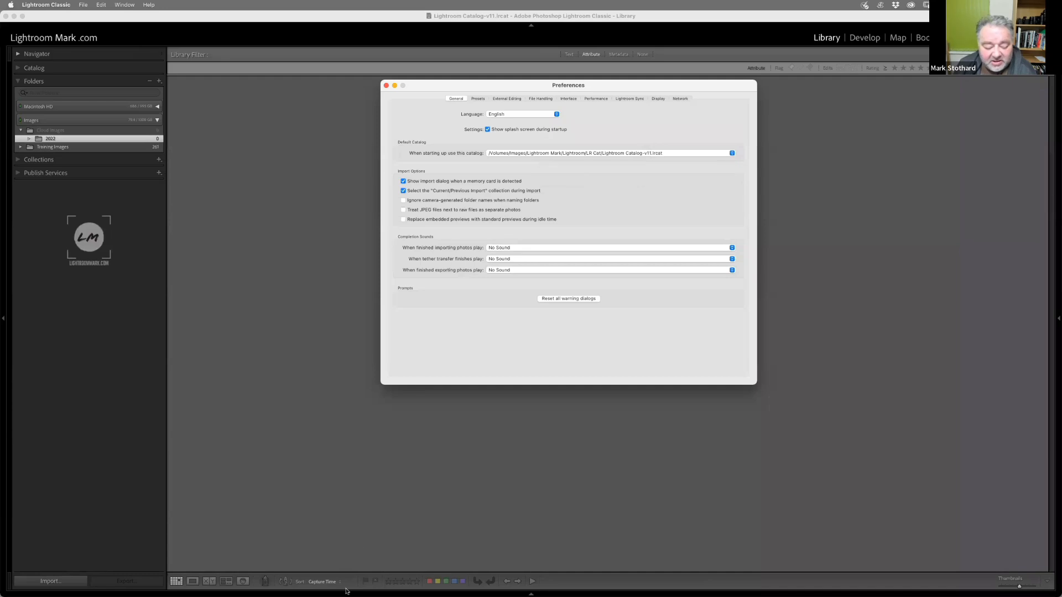
Step: Switch to the Creative Cloud desktop app, enlarge its window to view how installed apps such as Lightroom are opened, and close it
mouse_move(360, 592)
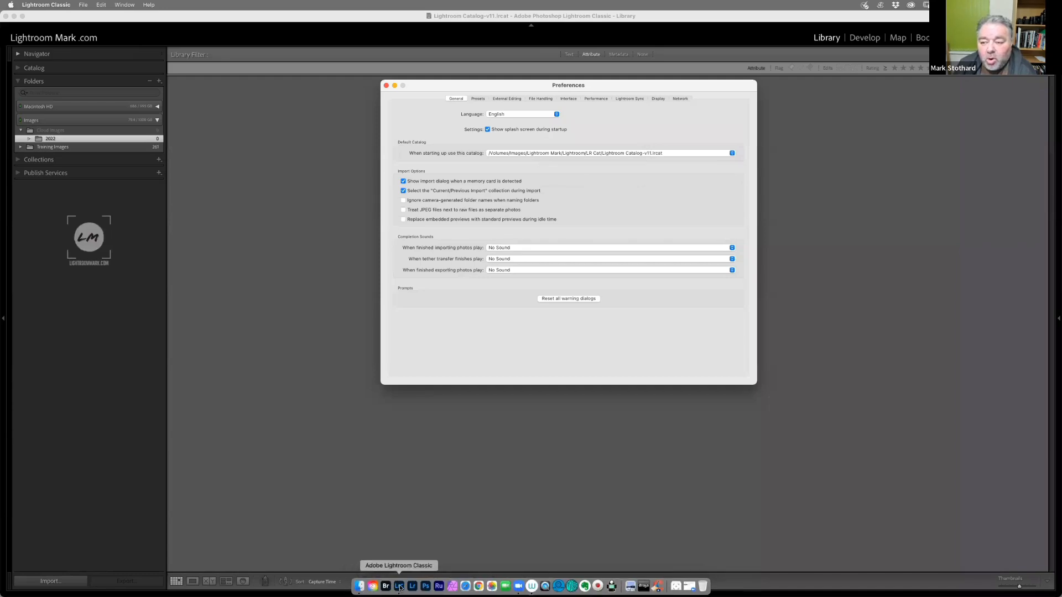
click(911, 5)
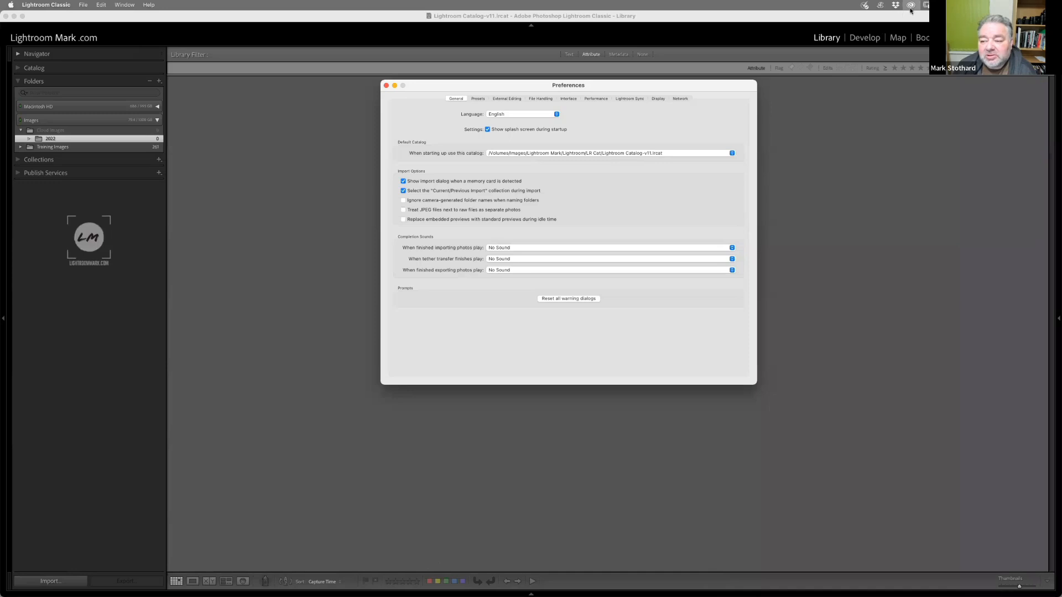
drag(496, 176, 490, 85)
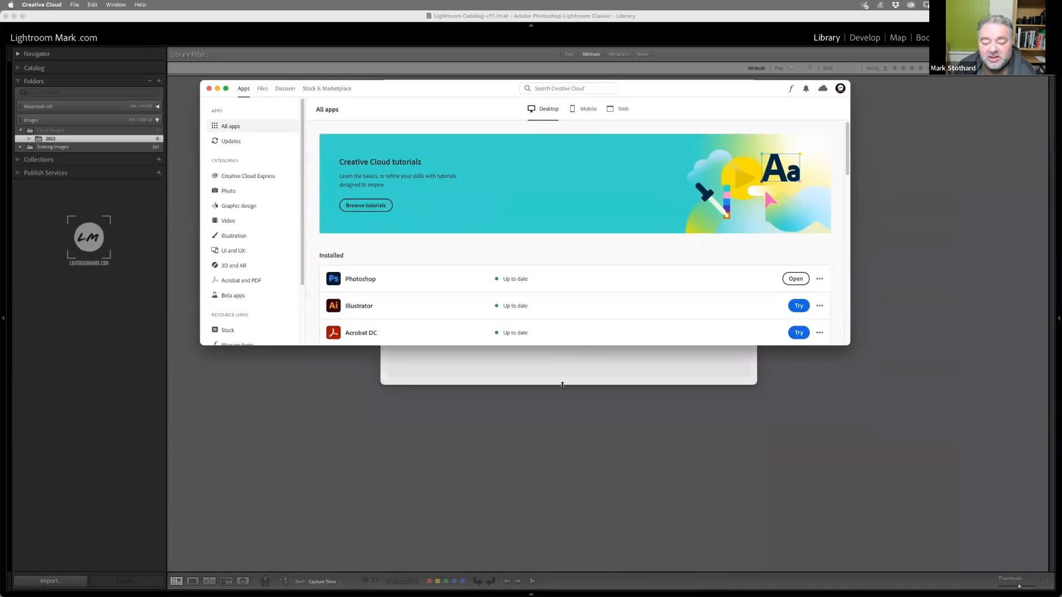
drag(562, 345, 561, 493)
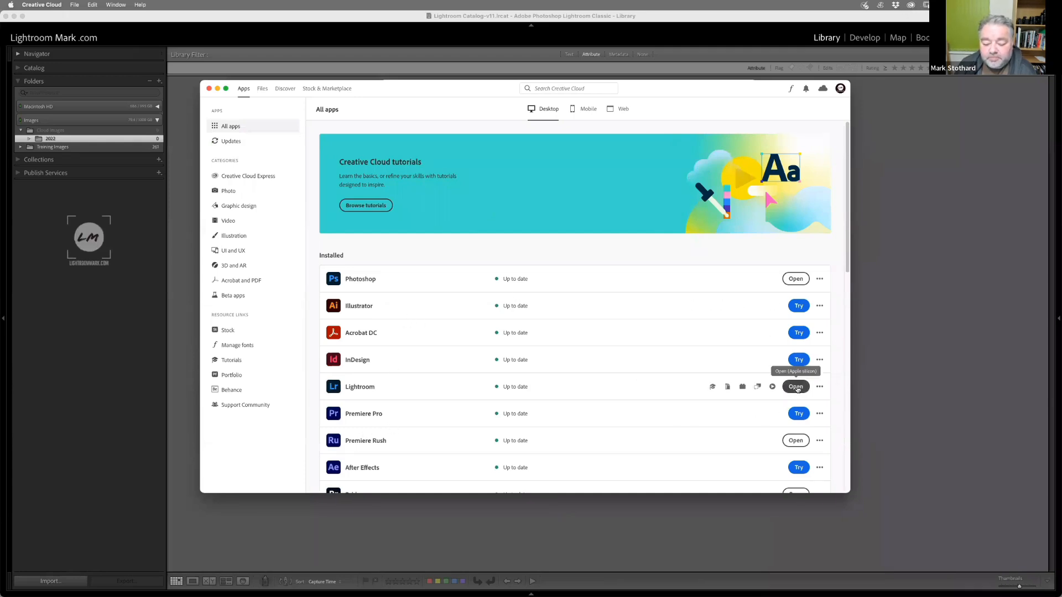
click(794, 387)
click(209, 89)
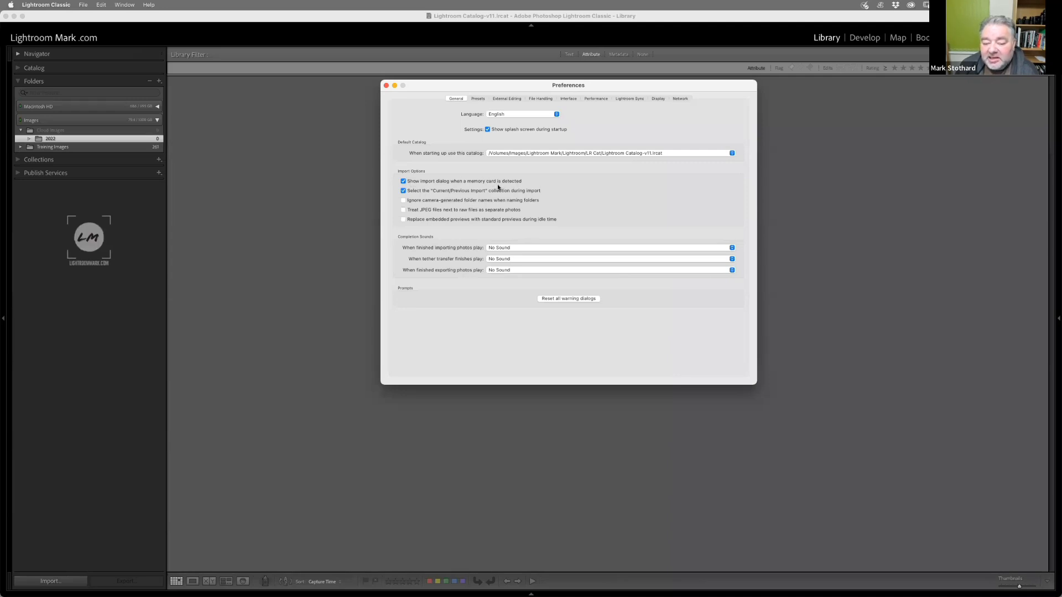
Step: Examine the import options and the completion sounds offered for finished photo imports, keeping No Sound
click(403, 190)
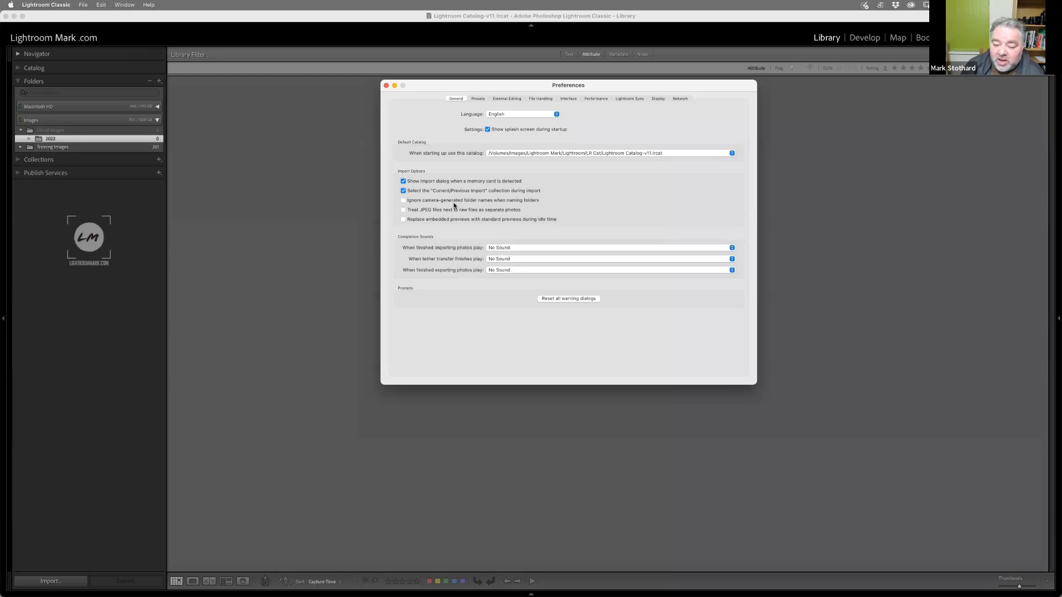
click(495, 250)
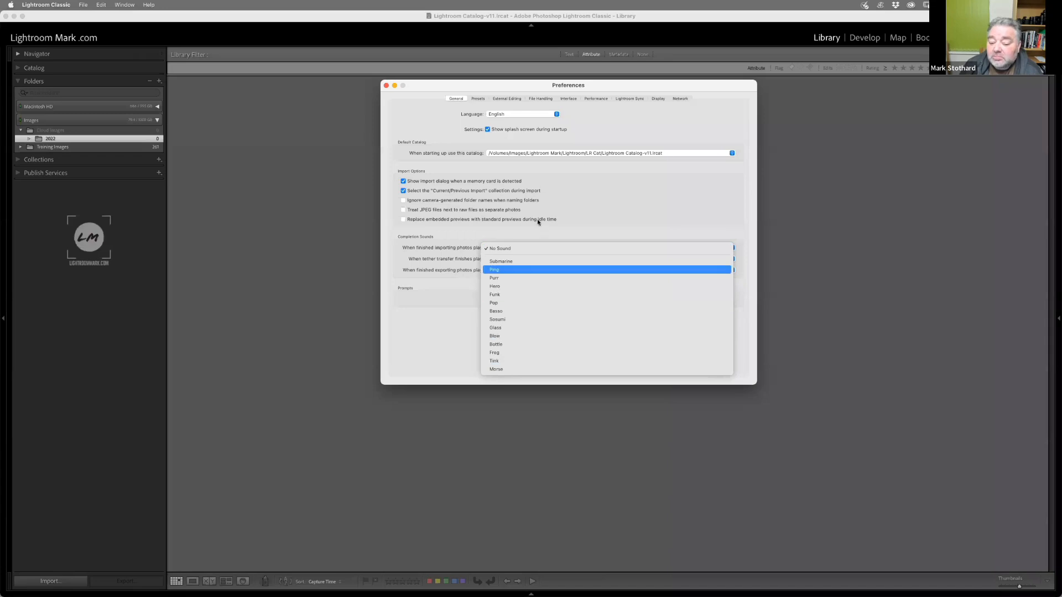
click(556, 214)
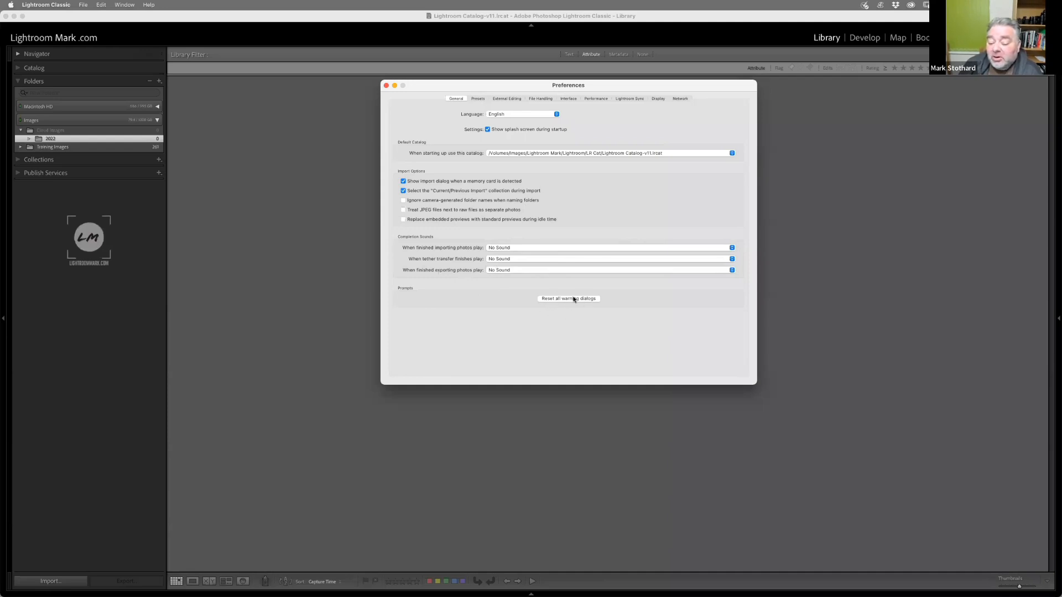
Step: Open the Presets preferences and examine the camera list and the raw default choices, including the Subject: Landscape presets, keeping Camera Settings
click(478, 100)
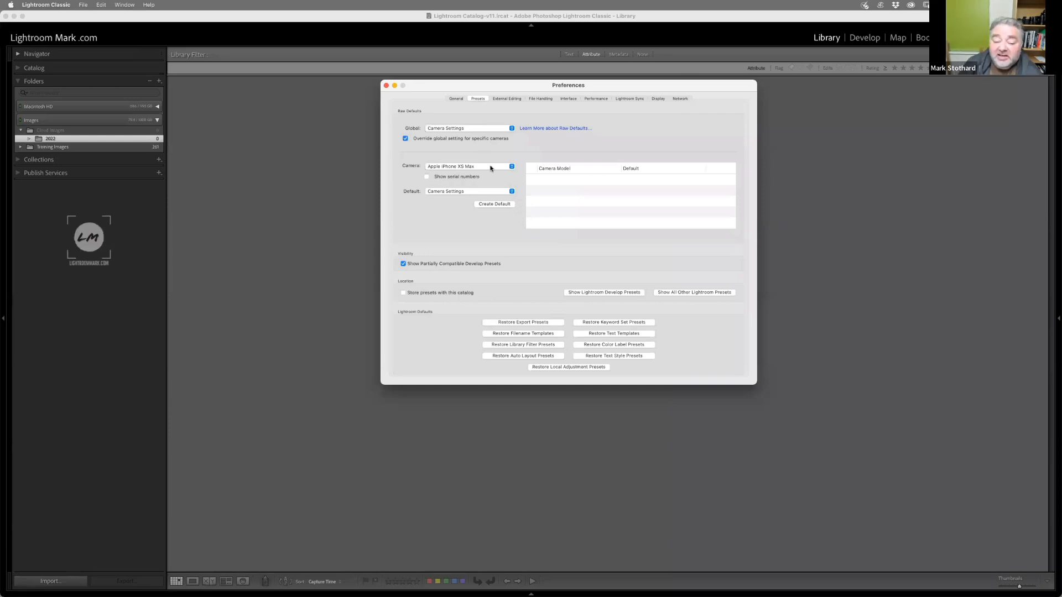
click(437, 167)
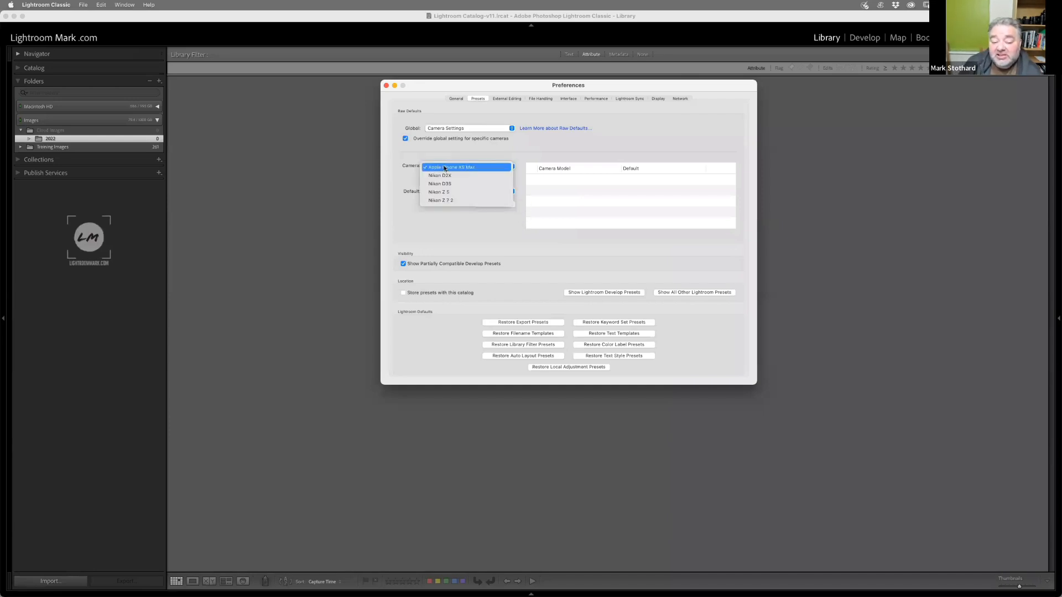
click(446, 167)
click(460, 193)
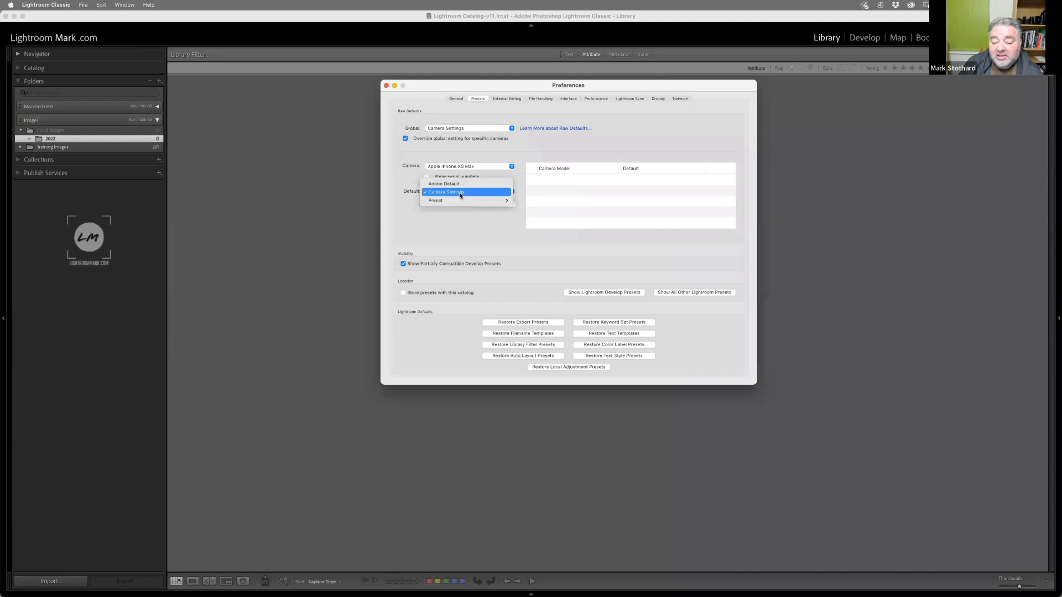
mouse_move(459, 200)
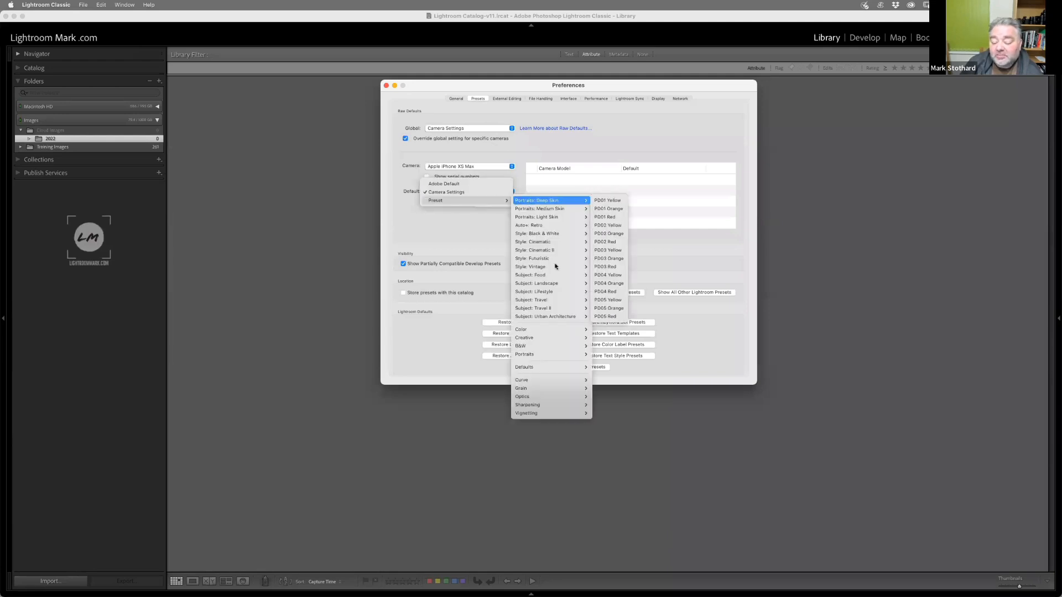
mouse_move(547, 286)
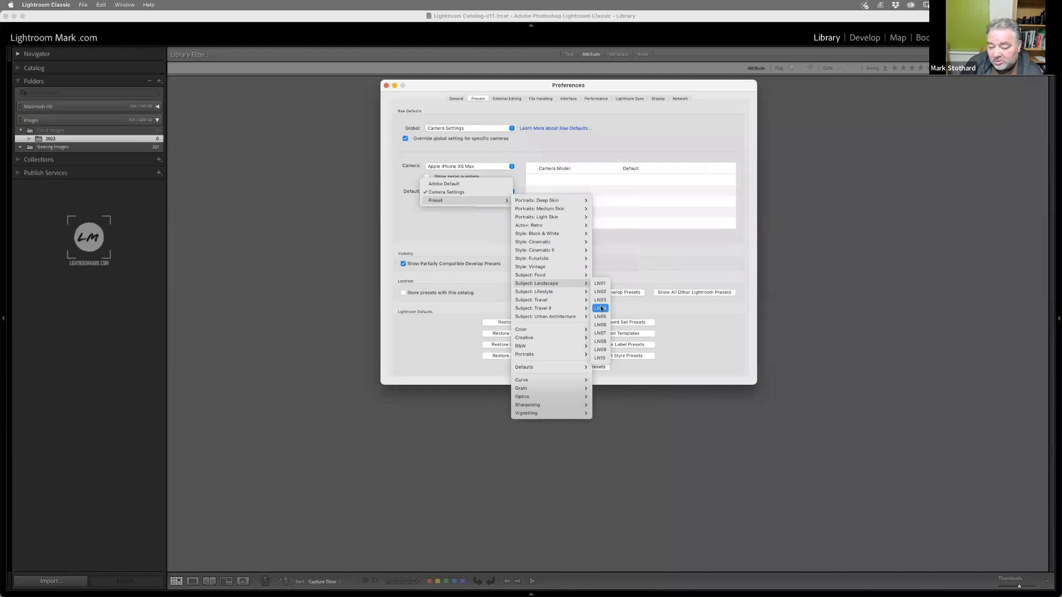
click(463, 240)
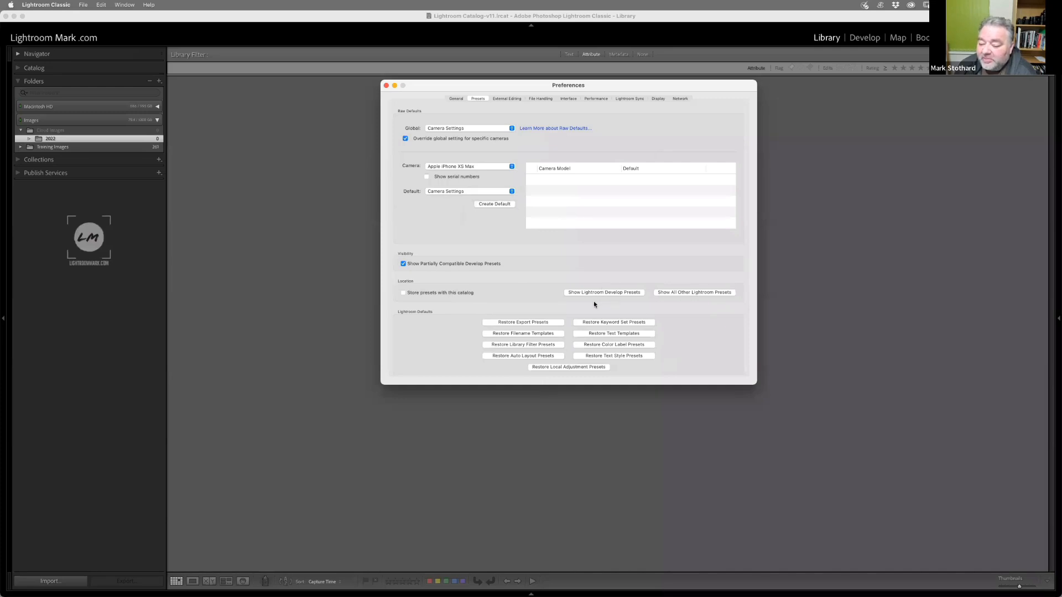
Step: Show the folders holding all other Lightroom presets and the Lightroom Develop presets in Finder, closing each window after viewing it
click(672, 293)
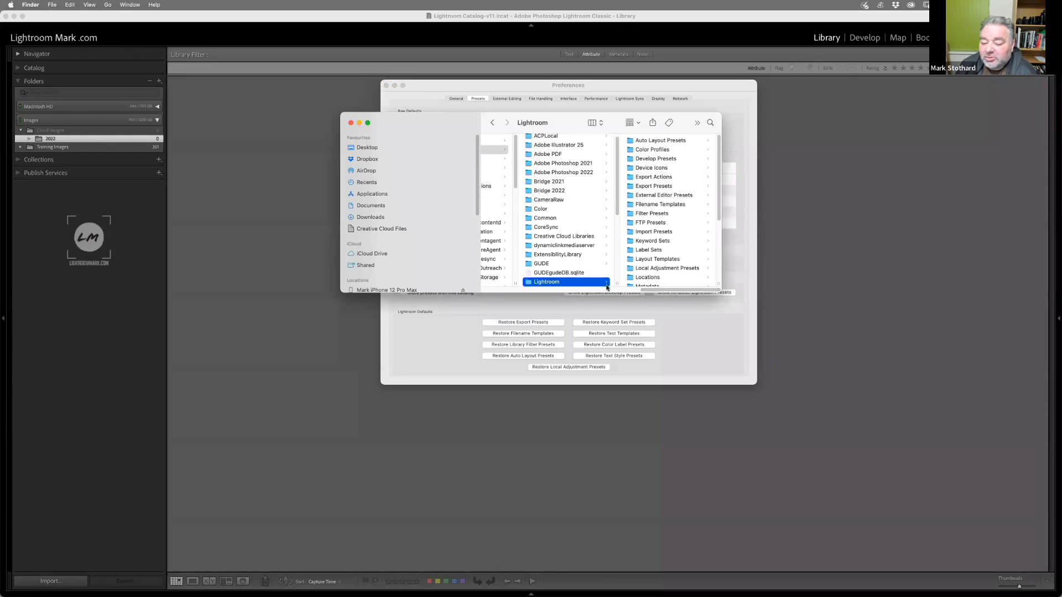
click(350, 122)
click(612, 291)
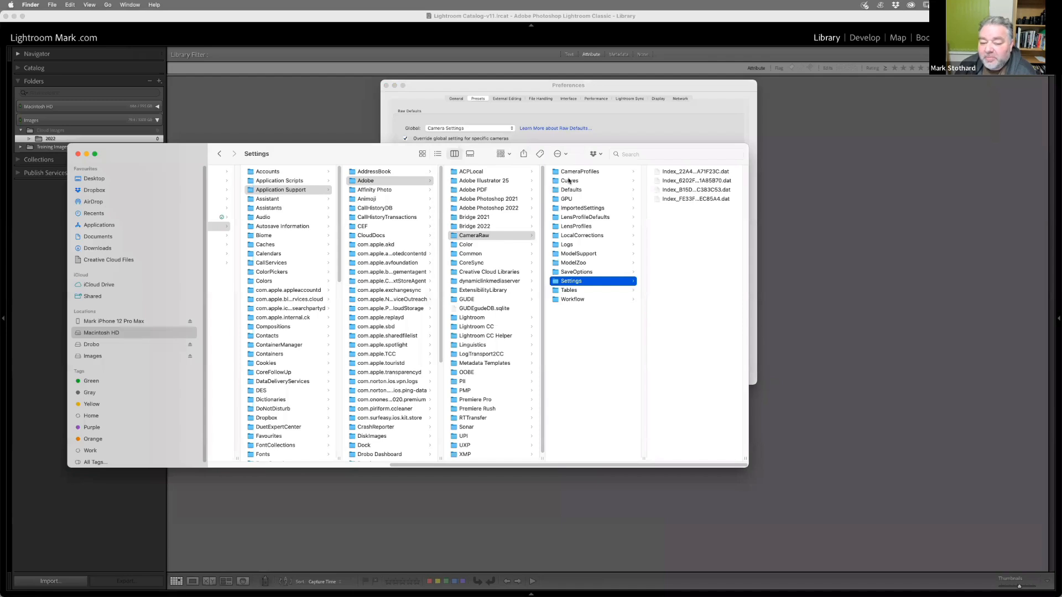
click(79, 153)
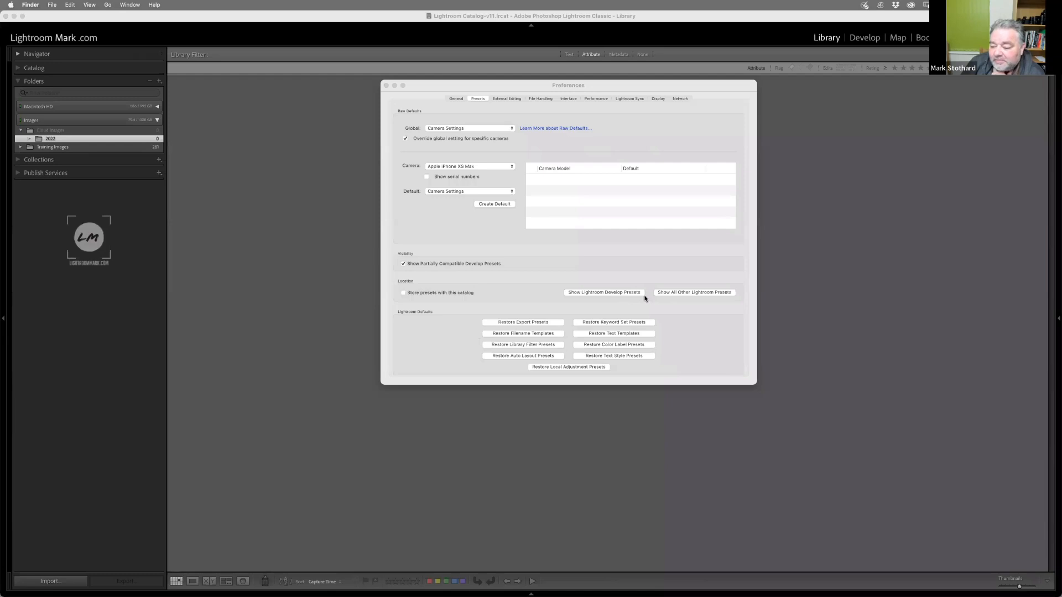
Step: Open the External Editing preferences and examine the file format and color space options for editing in Photoshop, keeping PSD and ProPhoto RGB
click(507, 99)
click(508, 100)
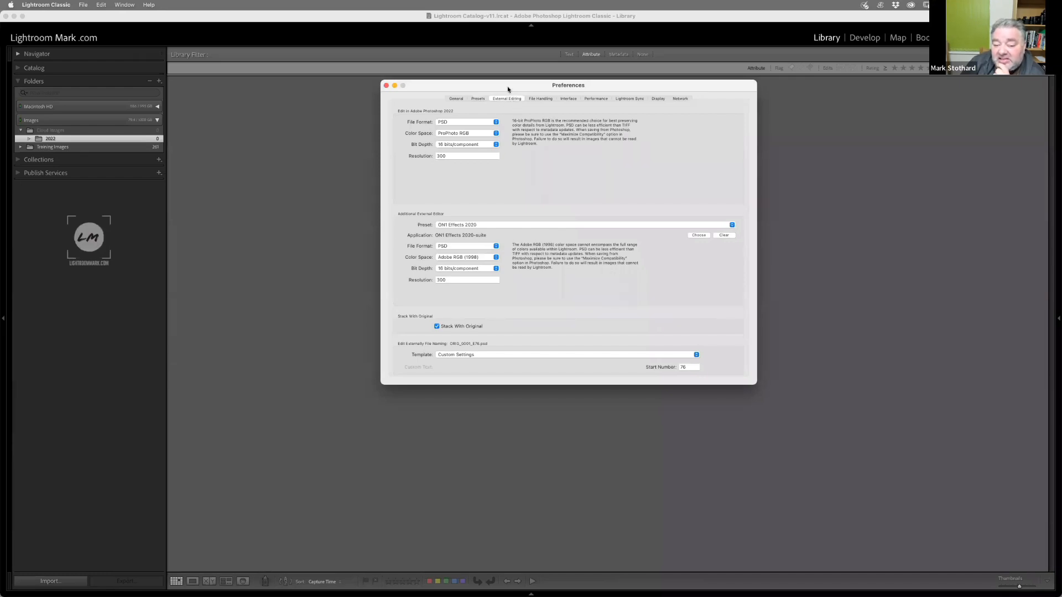
drag(509, 85, 504, 76)
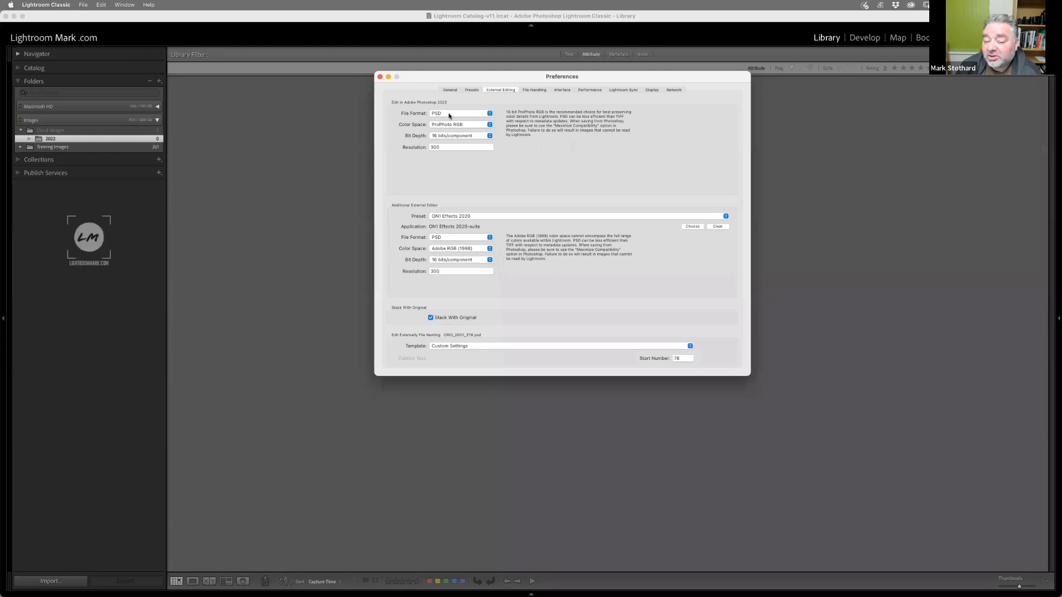
click(440, 114)
click(440, 114)
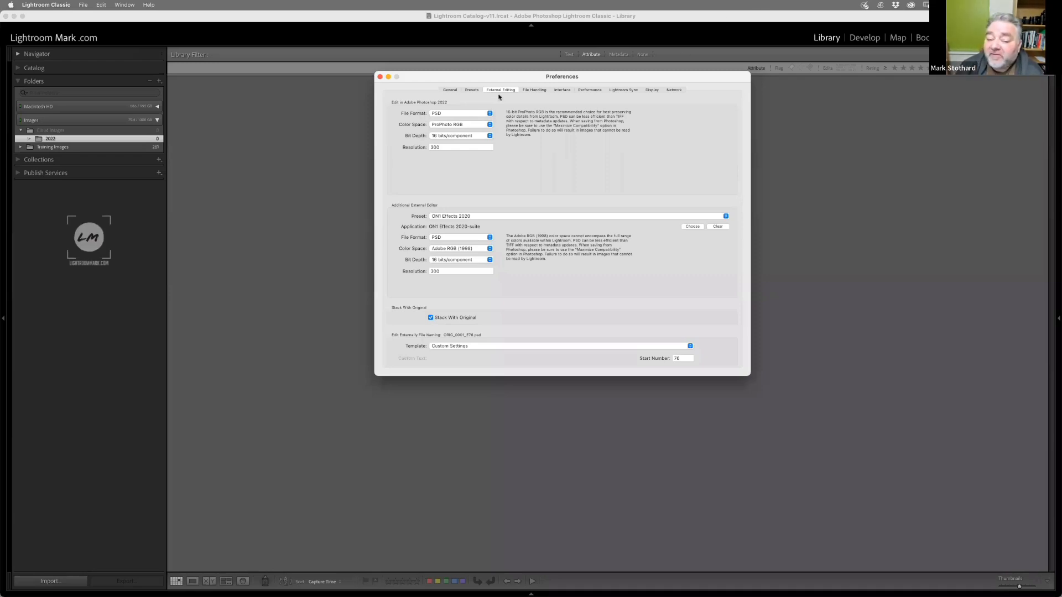
click(463, 124)
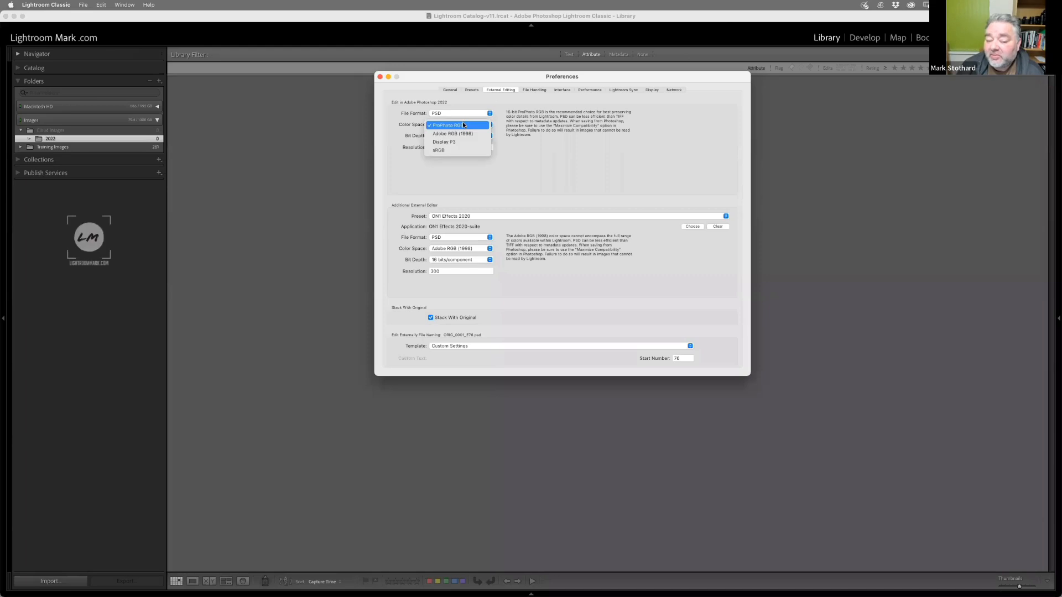
click(464, 126)
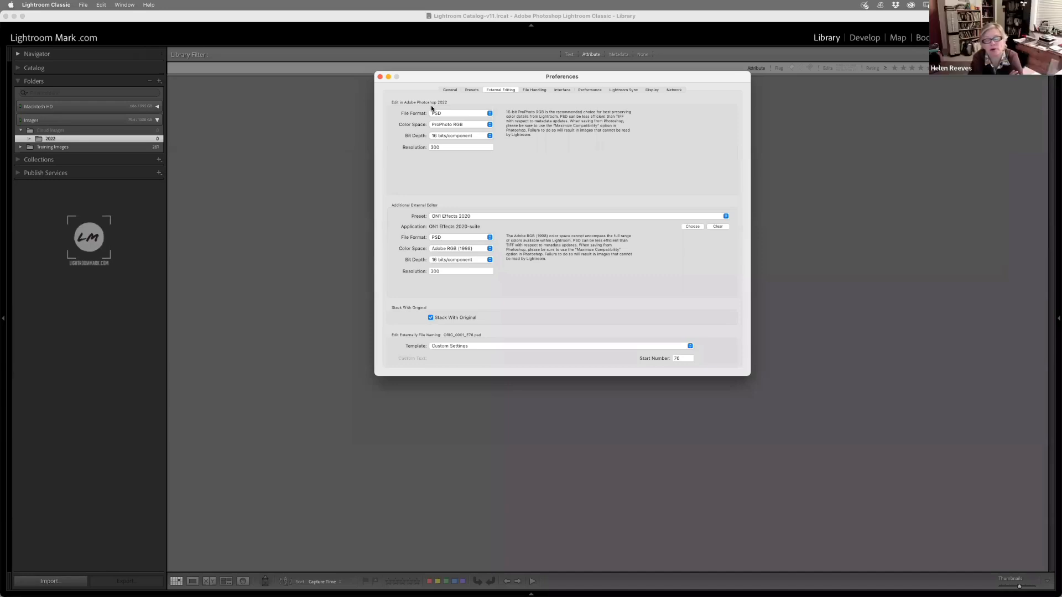
mouse_move(490, 590)
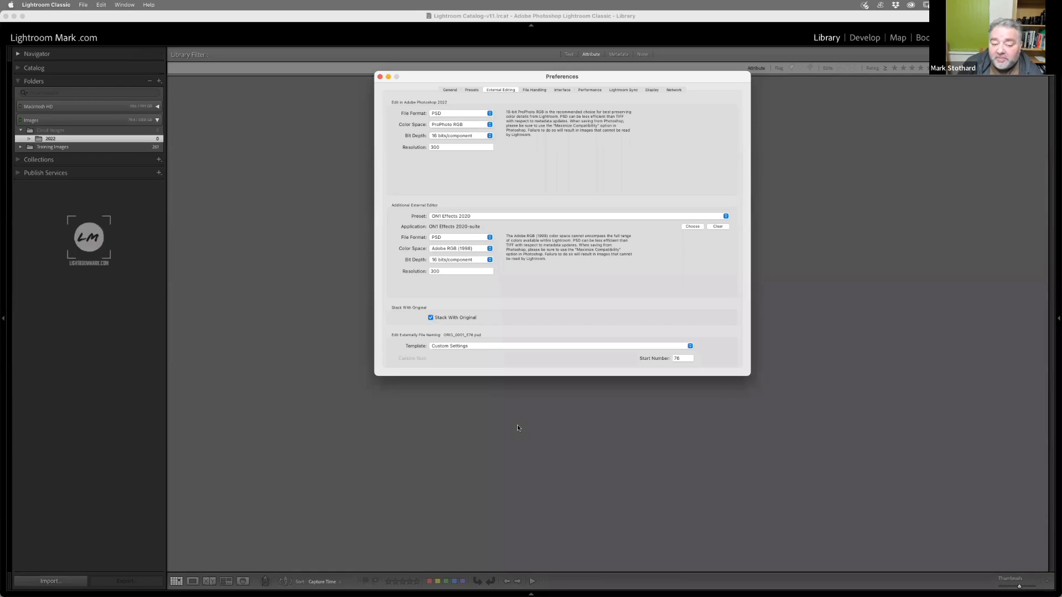
Step: Examine the bit depth options and the resolution for editing in Photoshop, keeping 16 bits/component and 300
click(445, 137)
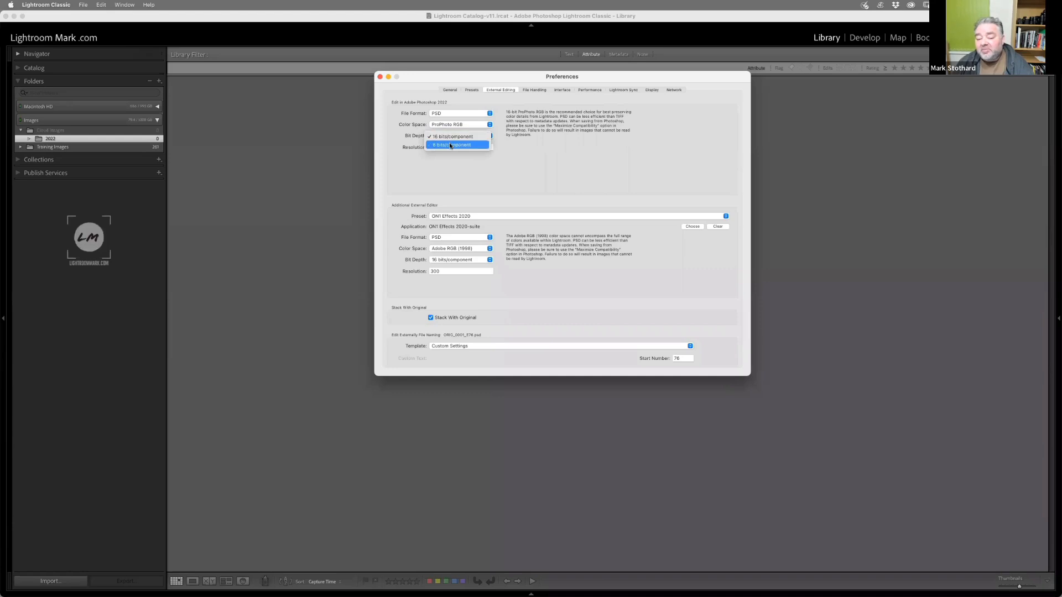
click(449, 139)
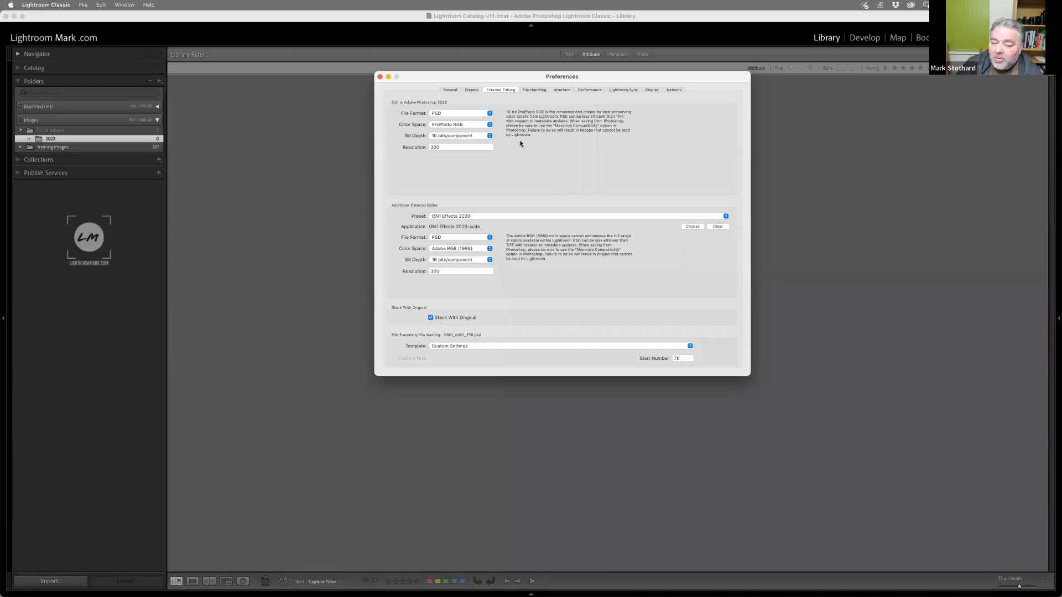
double_click(441, 148)
click(495, 176)
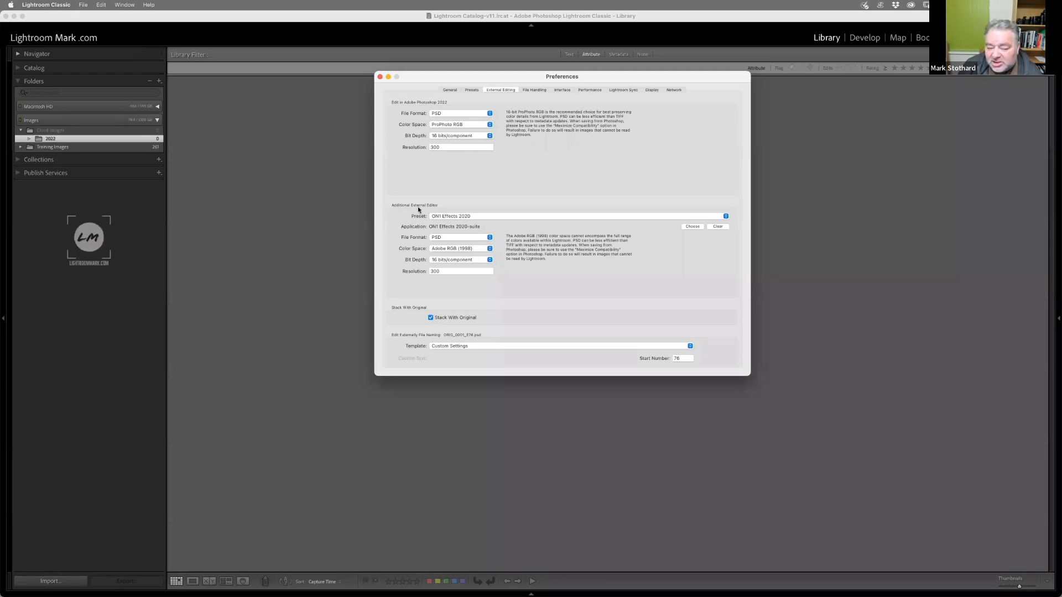
Step: Review the additional external editor presets, keep ON1 Effects 2020, and set its color space to ProPhoto RGB
click(463, 217)
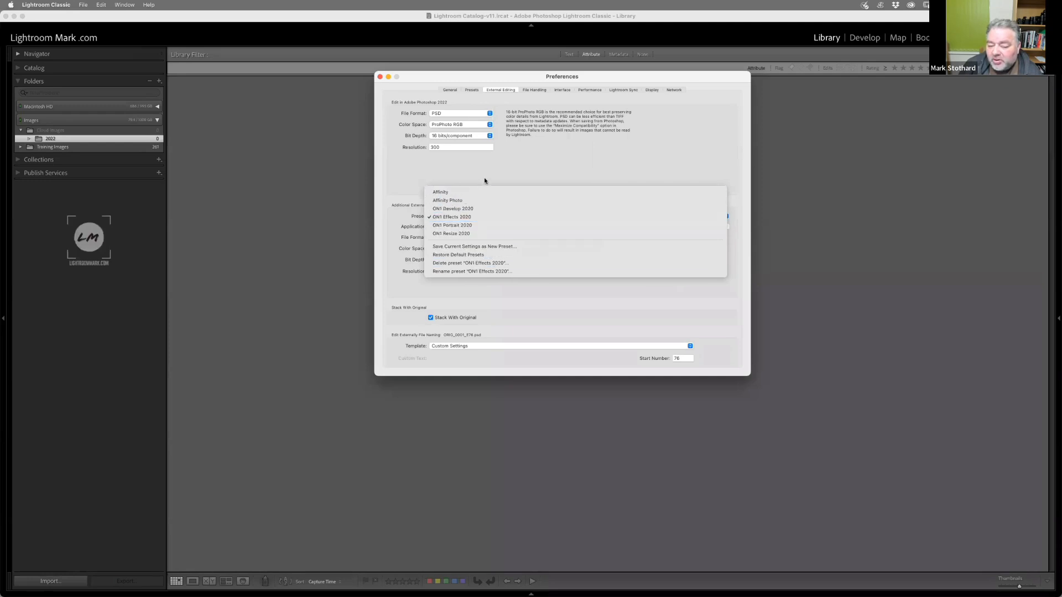
click(469, 187)
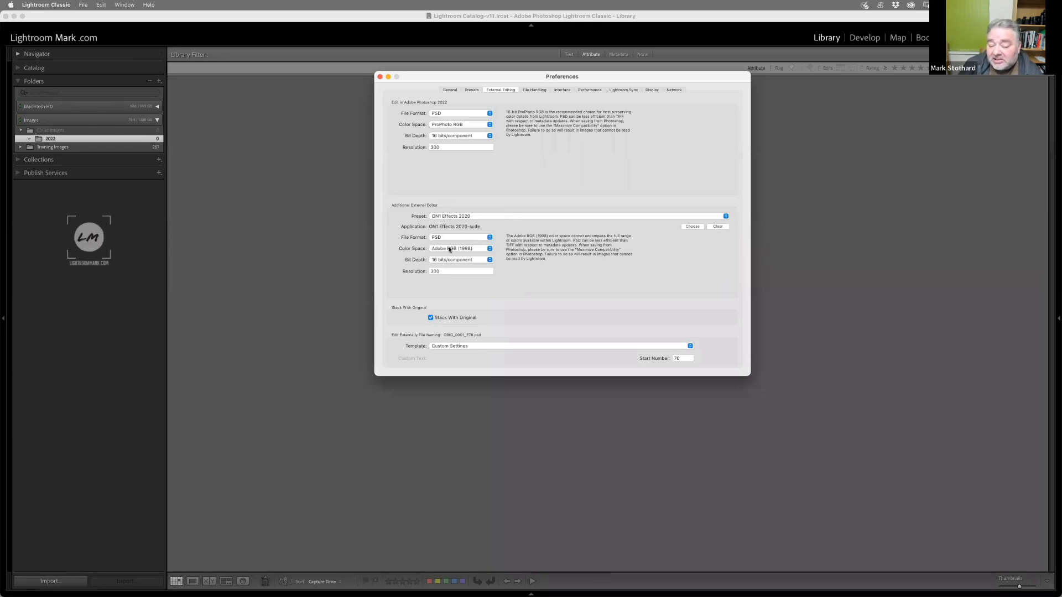
click(452, 250)
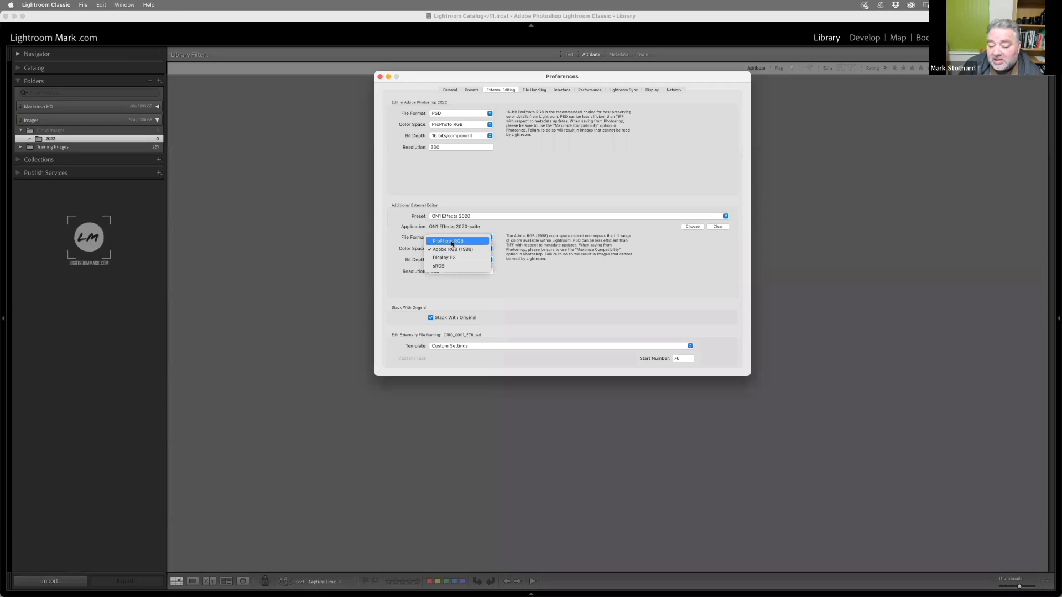
click(452, 242)
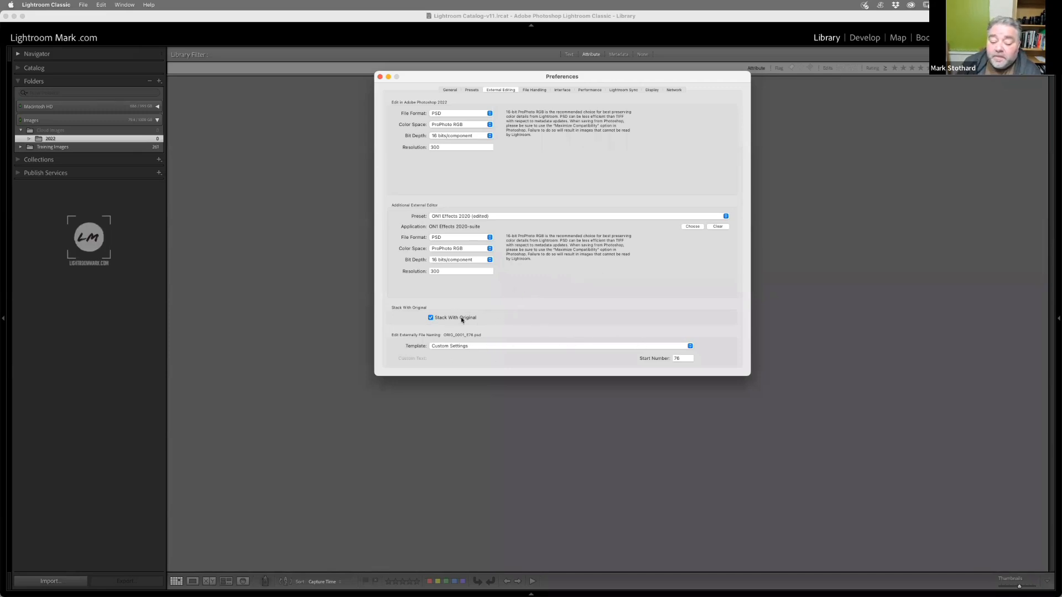
Step: Examine the naming templates offered for externally edited files, keeping Custom Settings
click(466, 346)
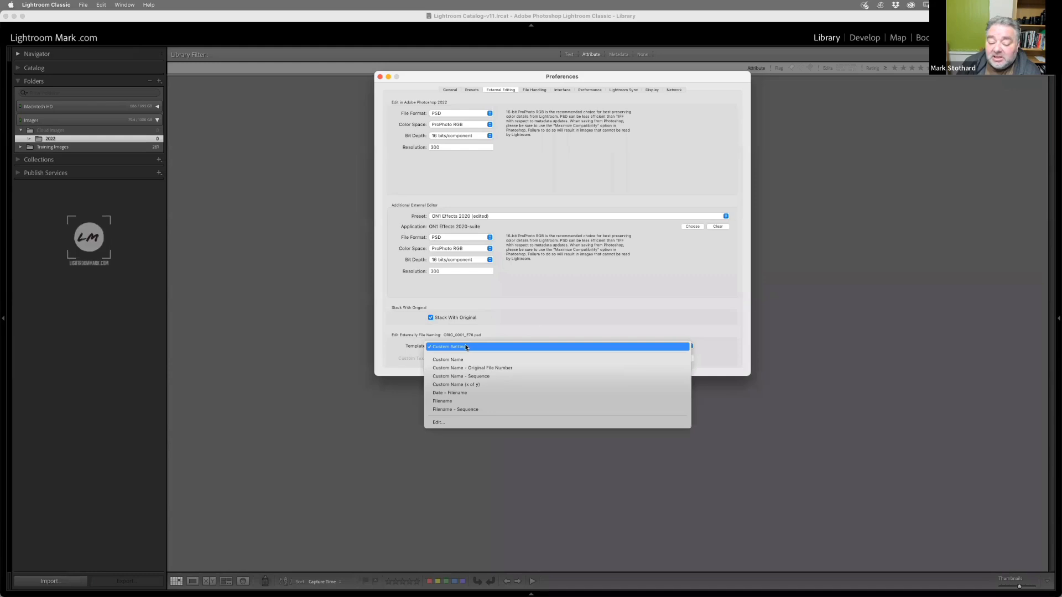
click(502, 330)
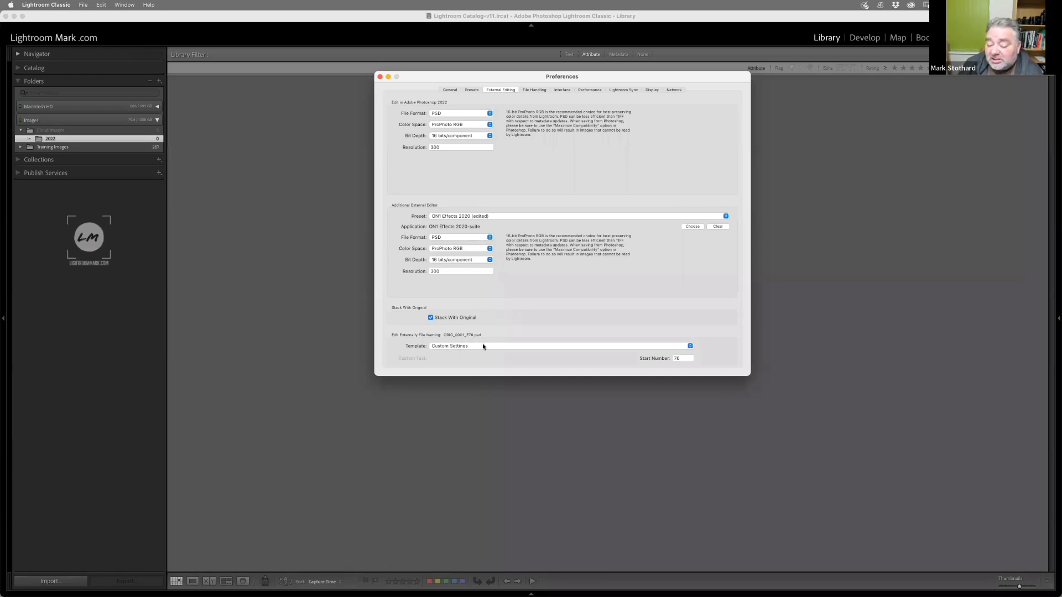
click(462, 351)
click(463, 349)
click(463, 349)
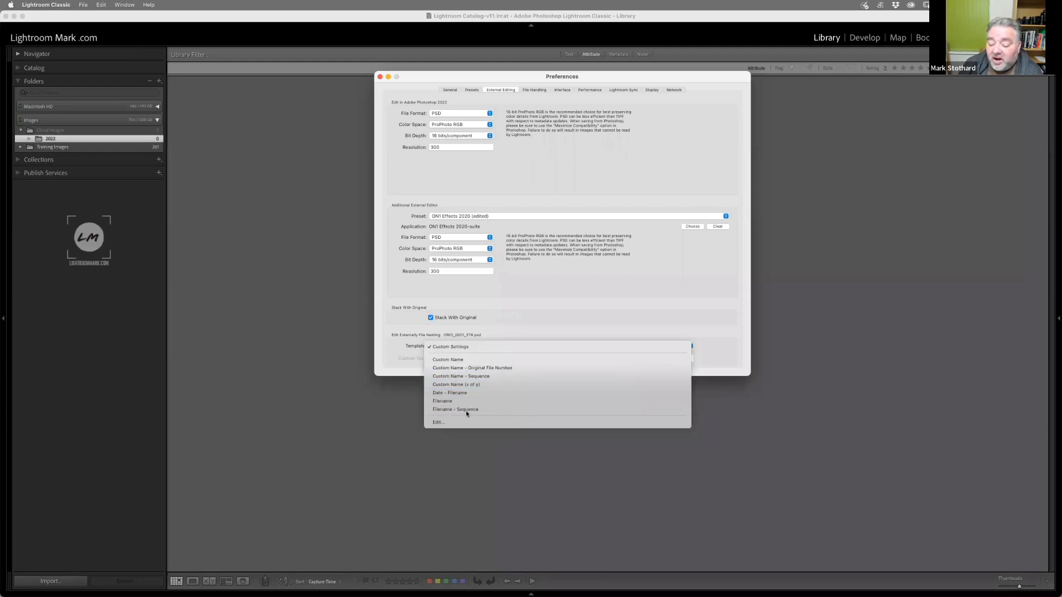
click(535, 318)
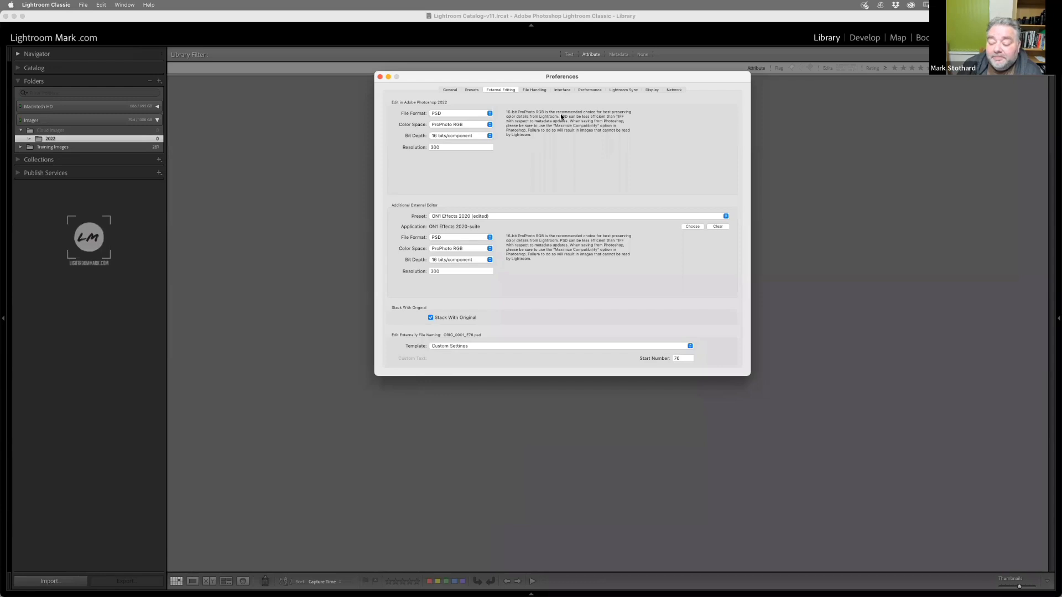
Step: Open the File Handling preferences and examine the DNG file extension and JPEG preview options, keeping dng and Medium Size
click(534, 90)
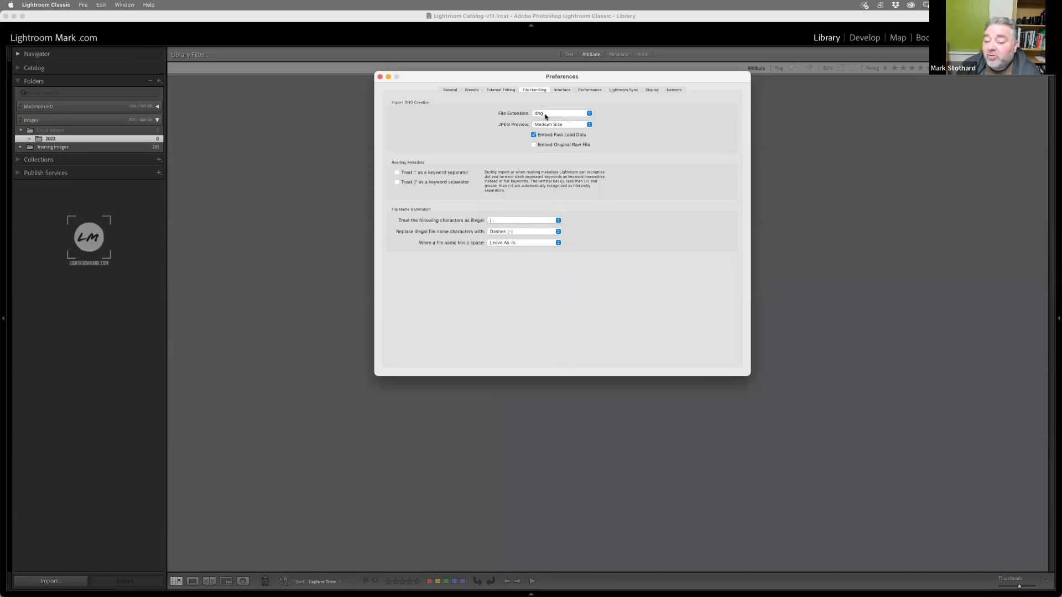
click(546, 115)
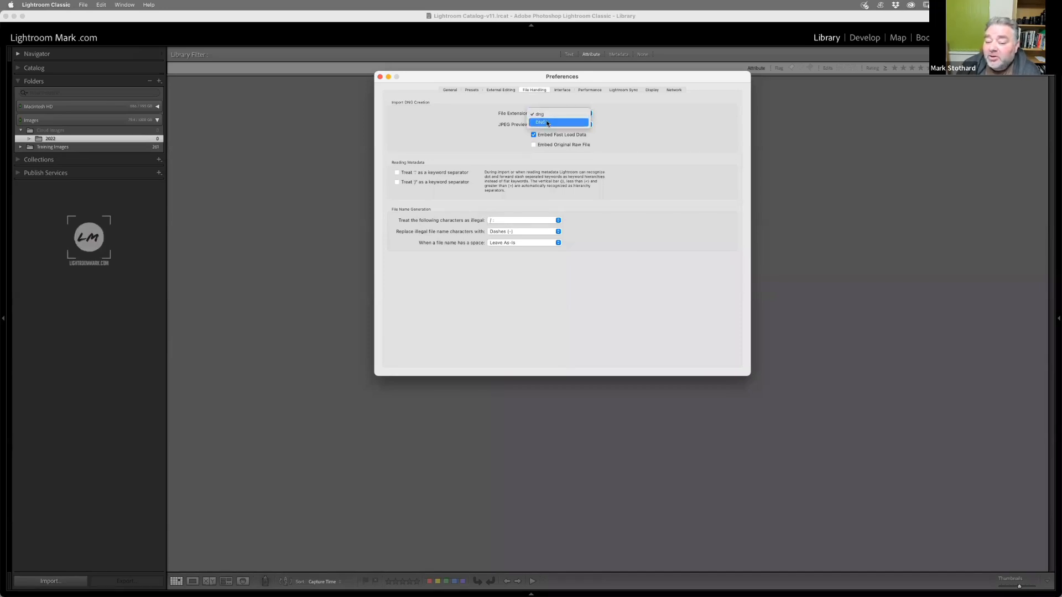
click(549, 113)
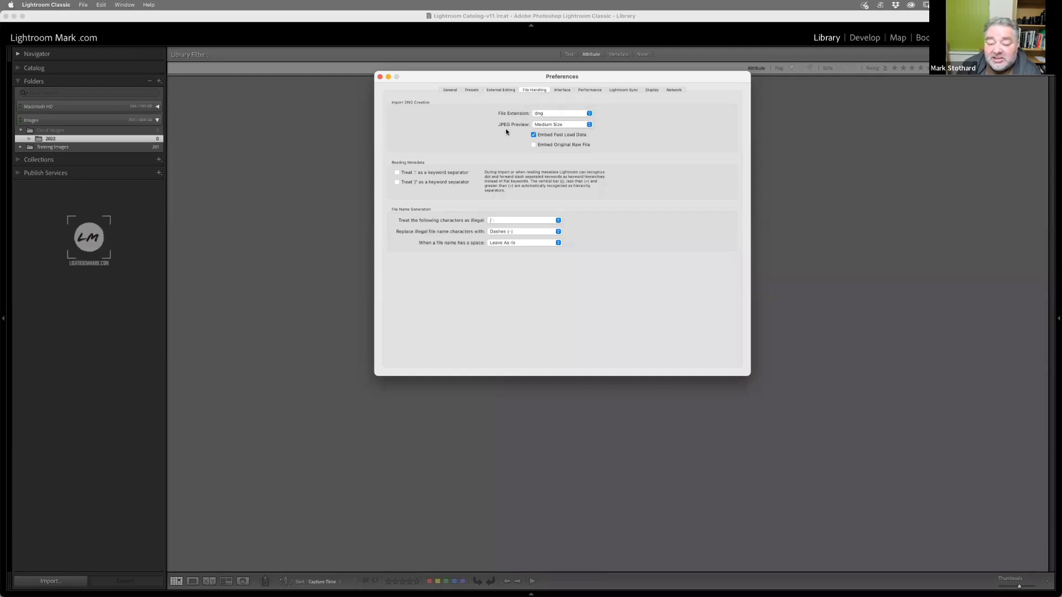
click(549, 125)
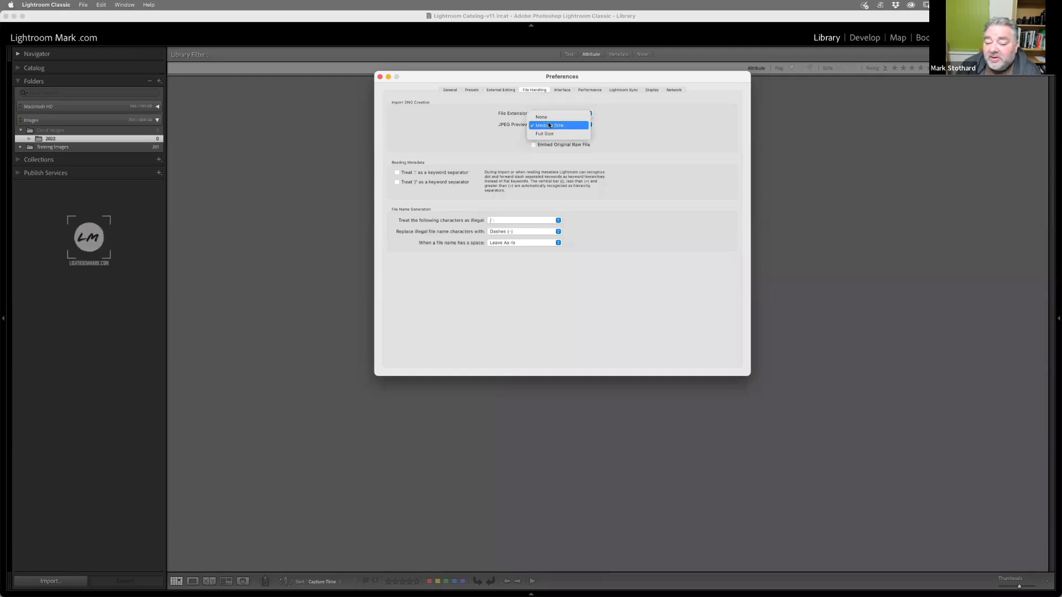
click(515, 133)
click(543, 125)
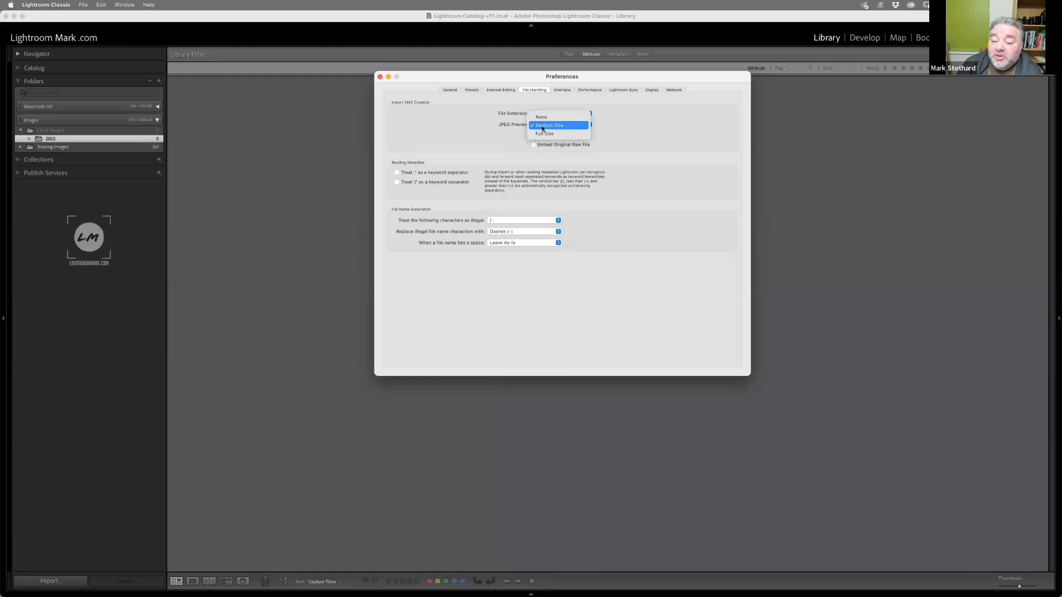
click(553, 127)
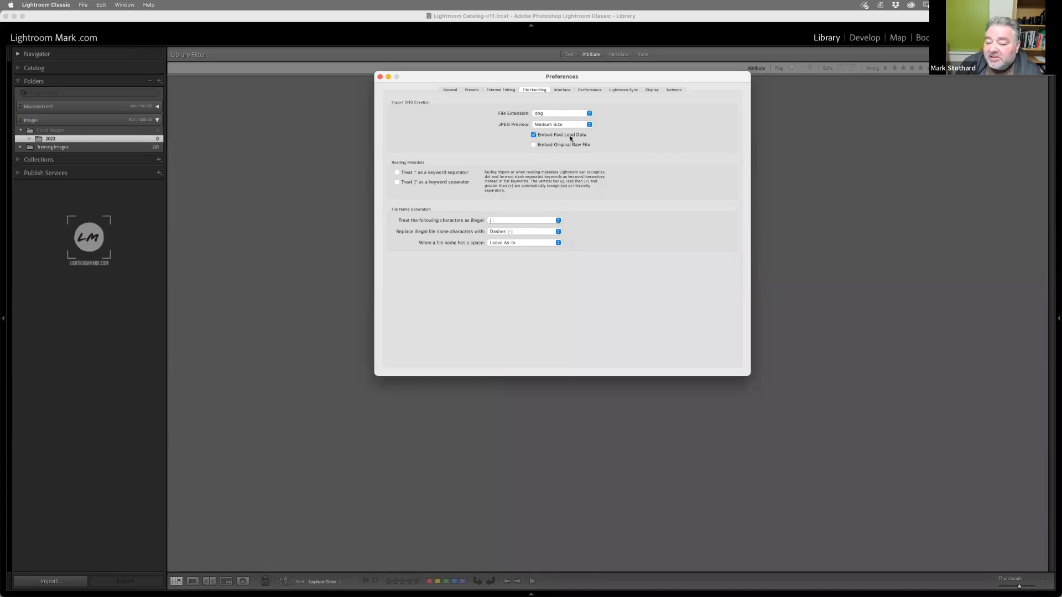
mouse_move(564, 139)
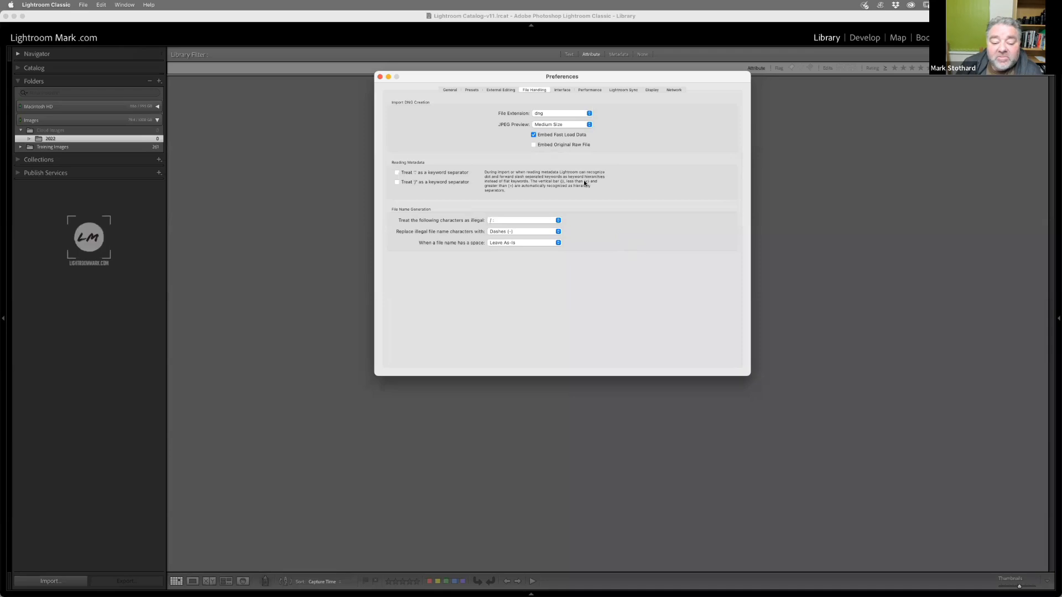
Step: View the Interface preferences, close Preferences, and reveal the Library panel group containing Keywording and Metadata
click(568, 91)
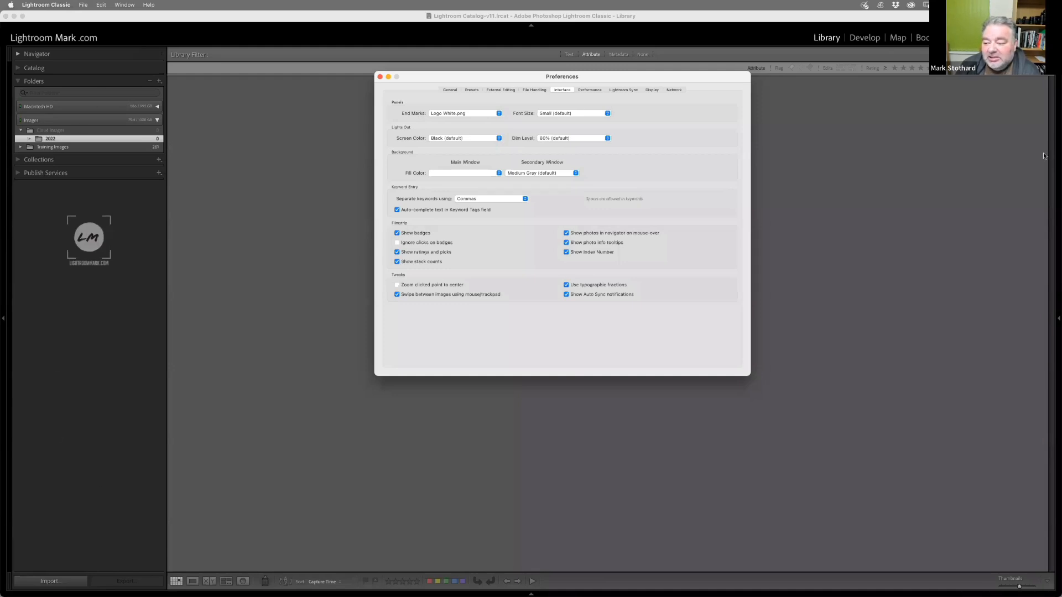
key(Escape)
click(1058, 321)
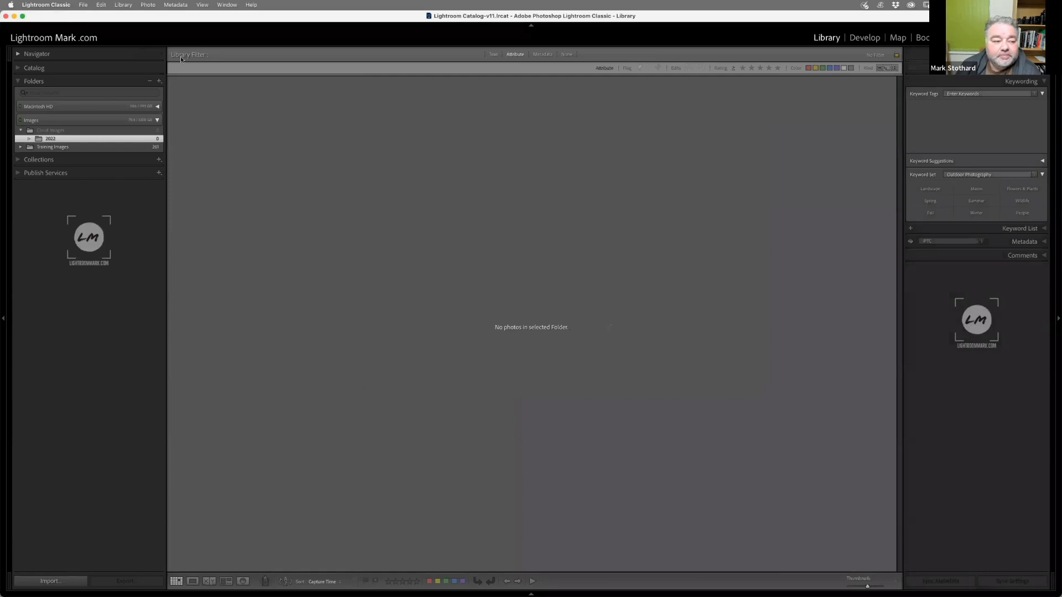
Step: Reopen Preferences and examine the Interface options for Lights Out screen color, dim level and keyword separator, keeping Black, 80% and Commas
click(61, 5)
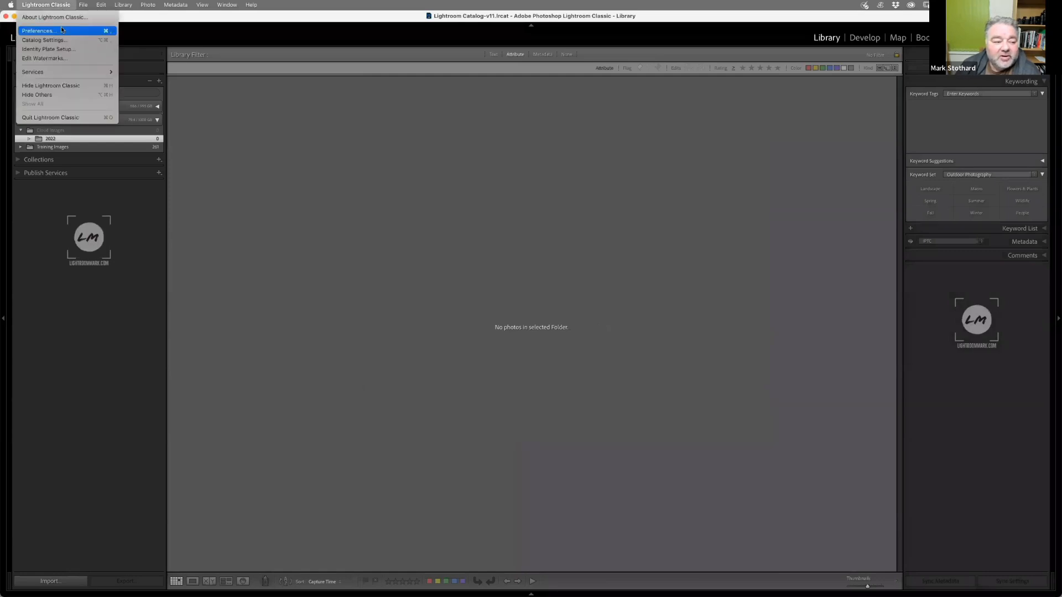
click(62, 30)
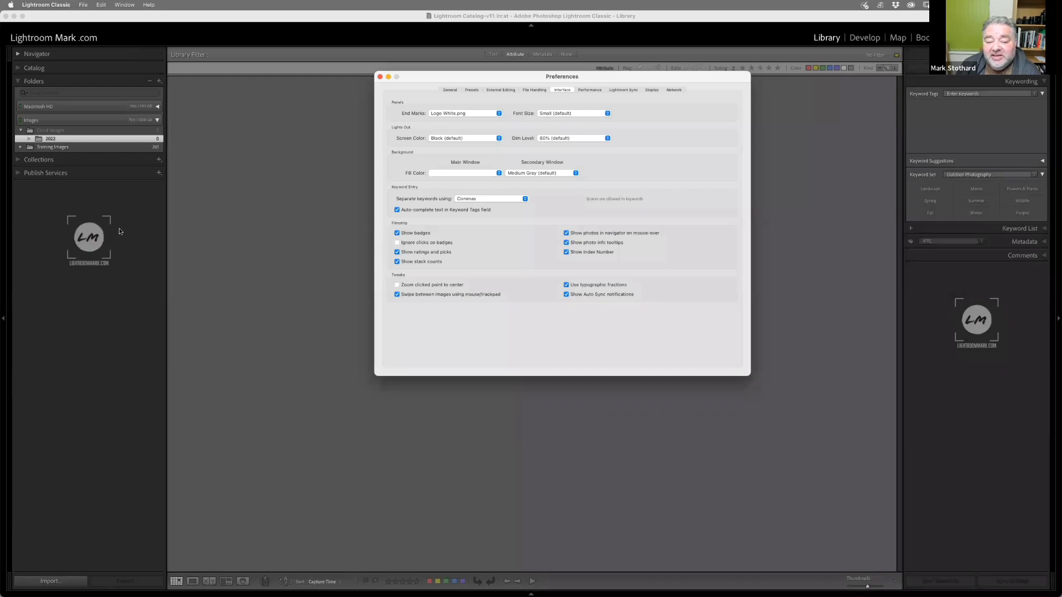
click(477, 138)
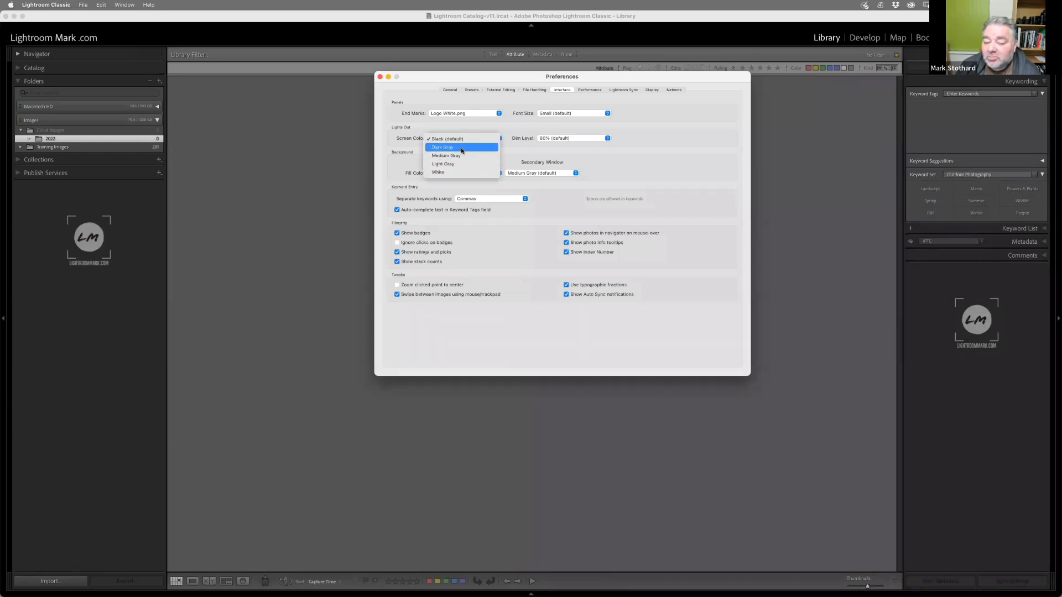
click(545, 137)
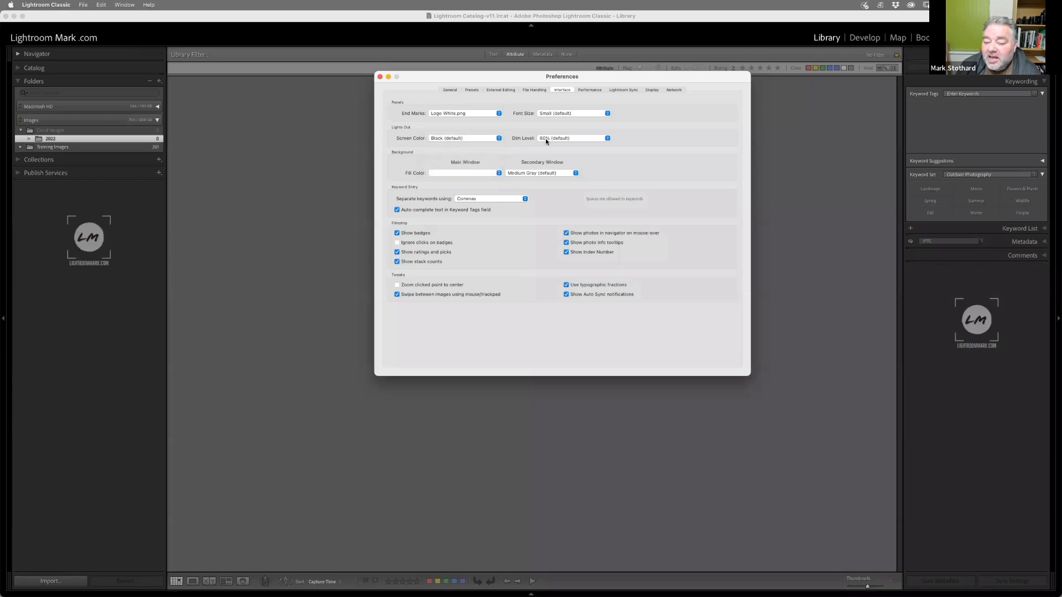
click(548, 138)
click(548, 139)
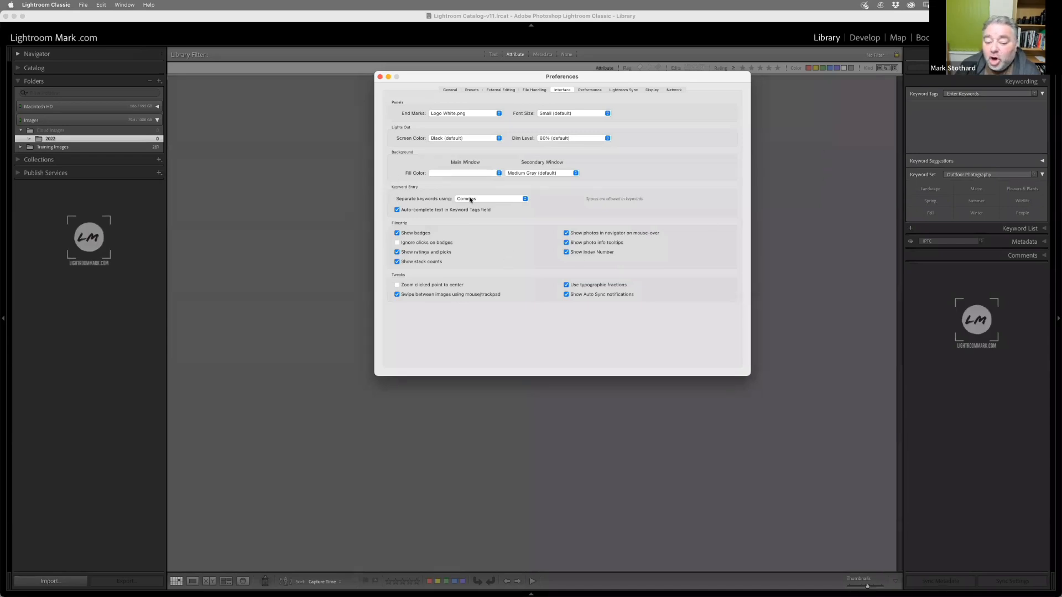
click(460, 201)
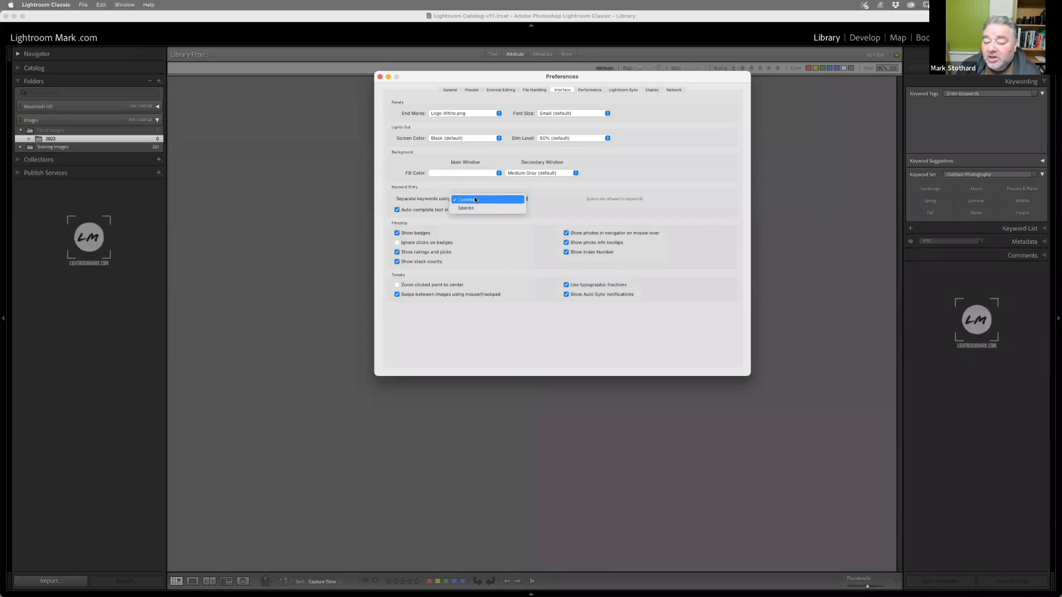
click(470, 200)
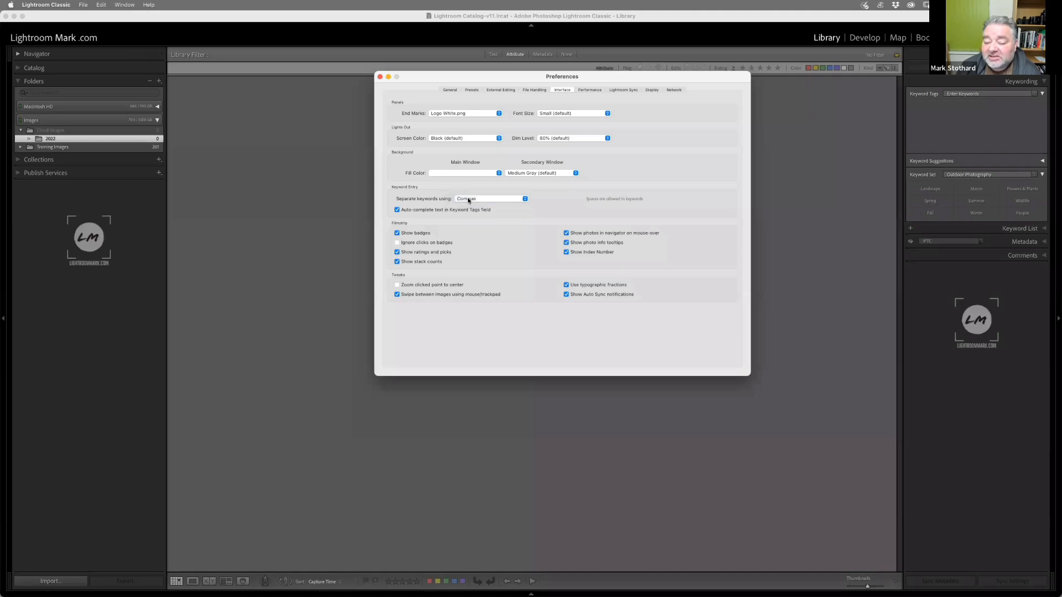
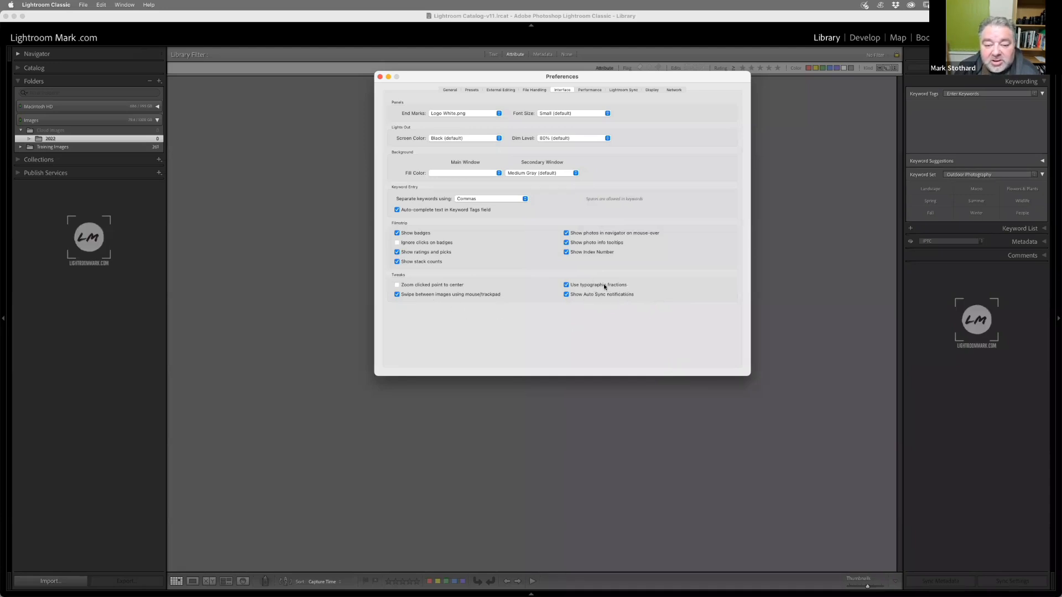
Step: Review the Performance, Lightroom Sync, Display, Network and General preferences, and close Preferences
click(589, 90)
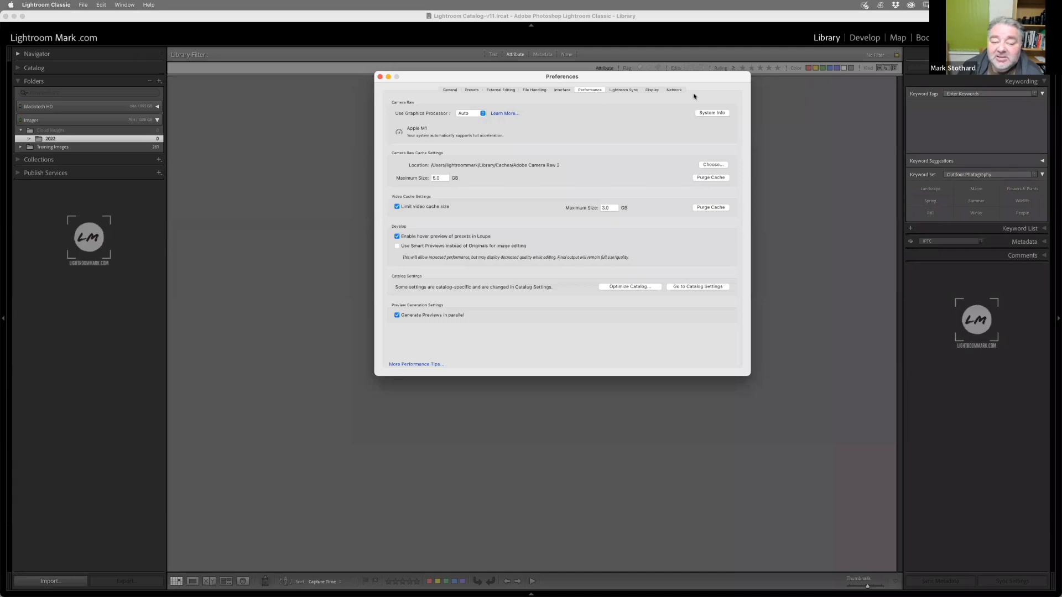
click(624, 92)
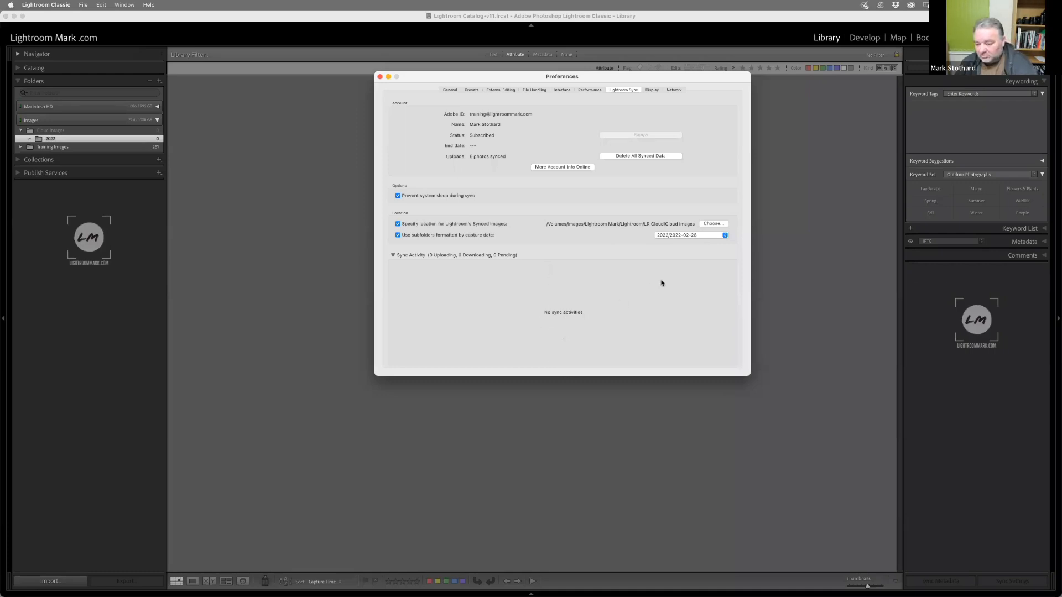
click(653, 90)
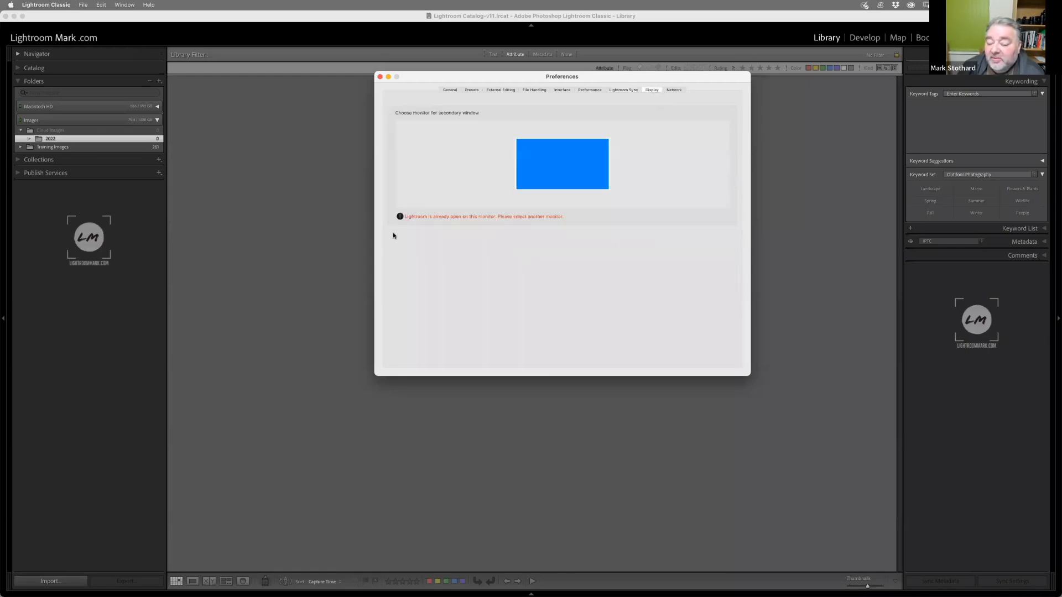
click(675, 90)
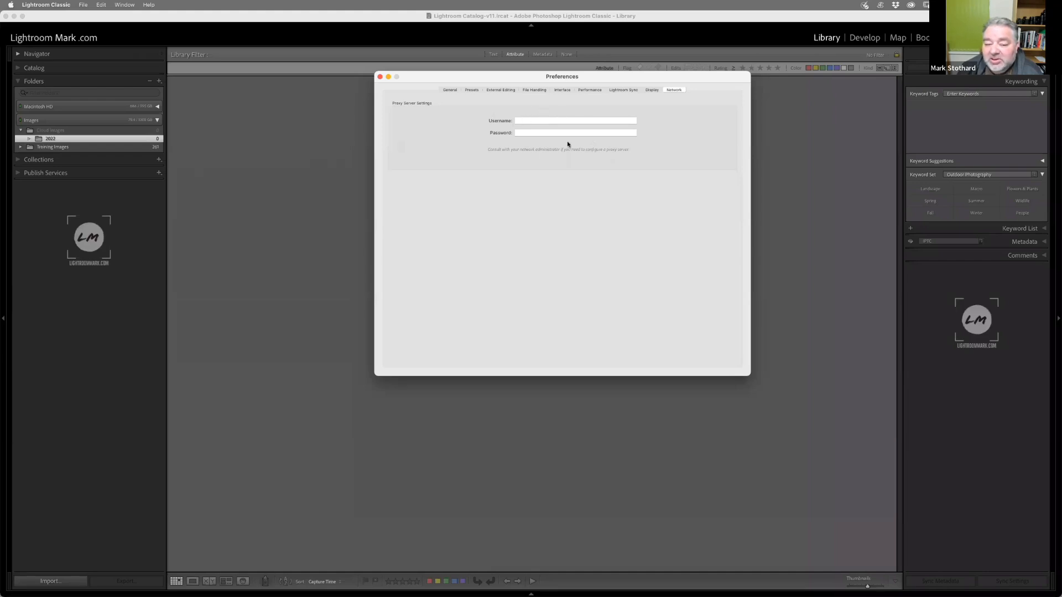
click(447, 91)
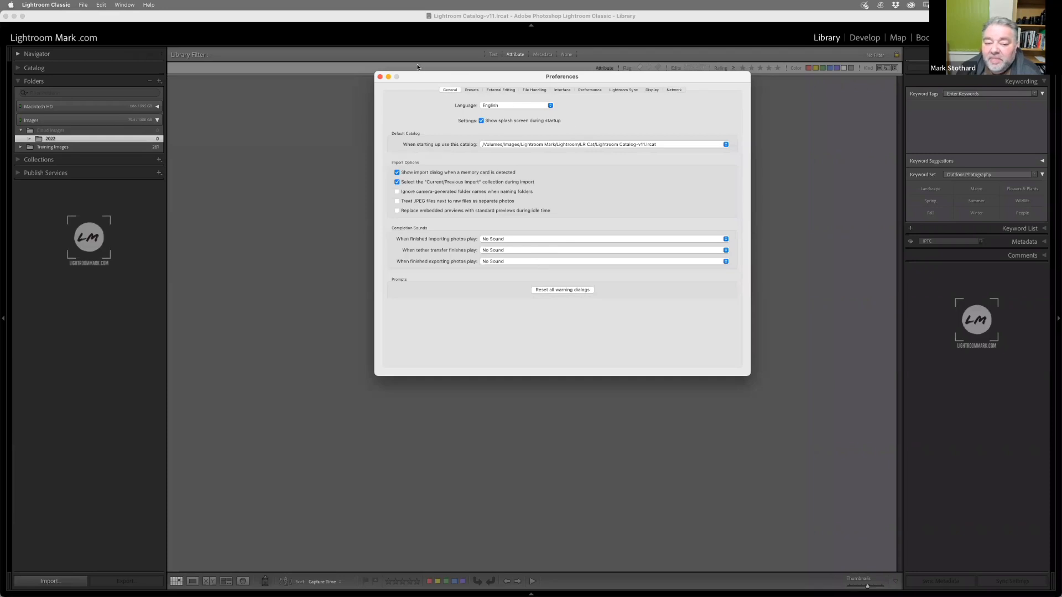
click(380, 77)
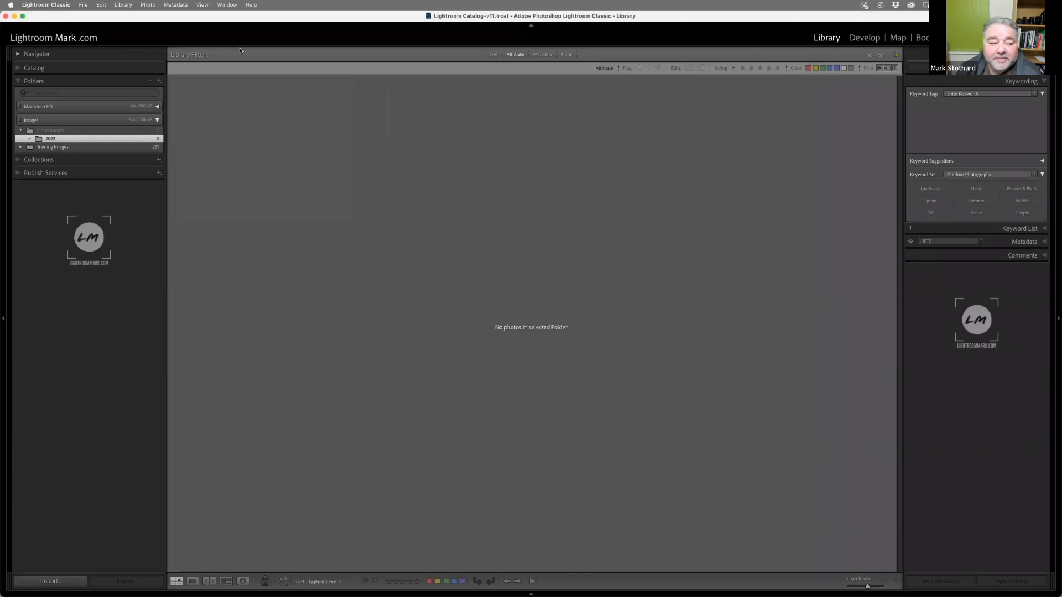
Step: Open Catalog Settings, show the catalog's location in Finder, inspect the Lightroom Catalog-v11.lrcat file, and close the Finder window
click(60, 4)
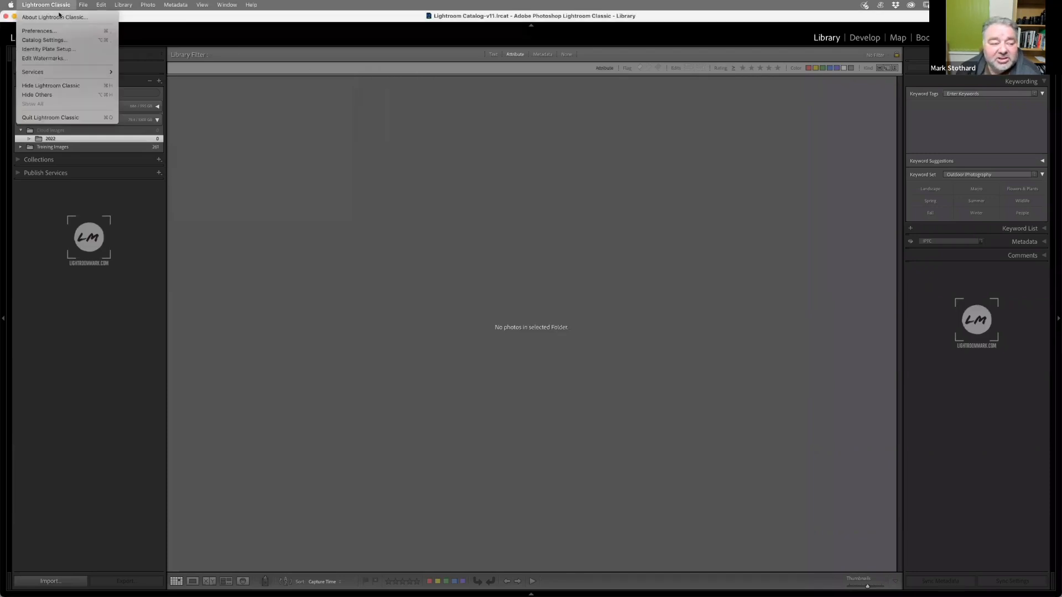
click(58, 40)
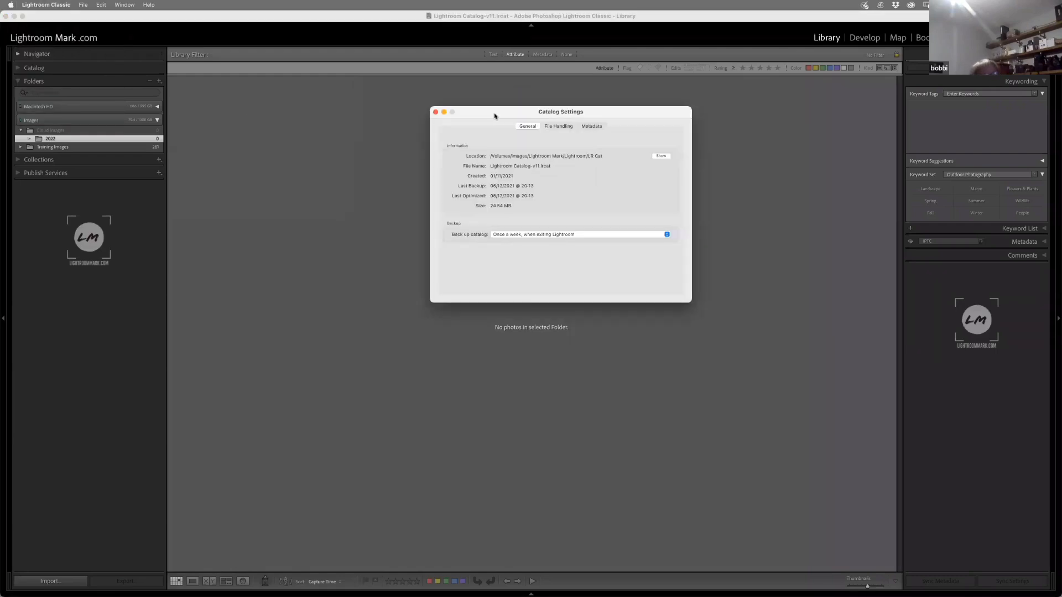
drag(495, 116, 477, 112)
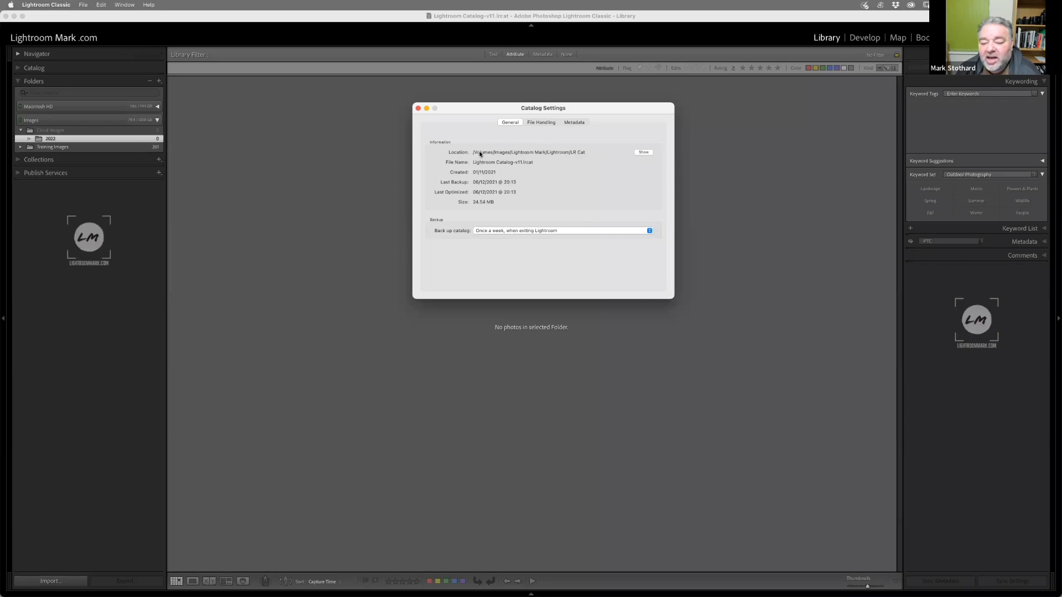
click(643, 152)
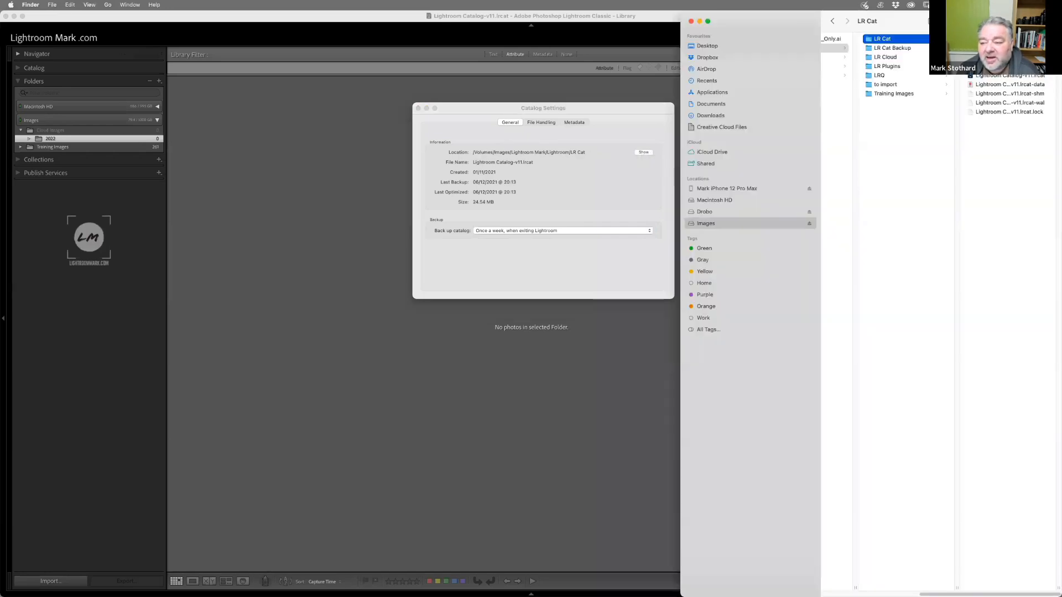
drag(896, 21, 600, 86)
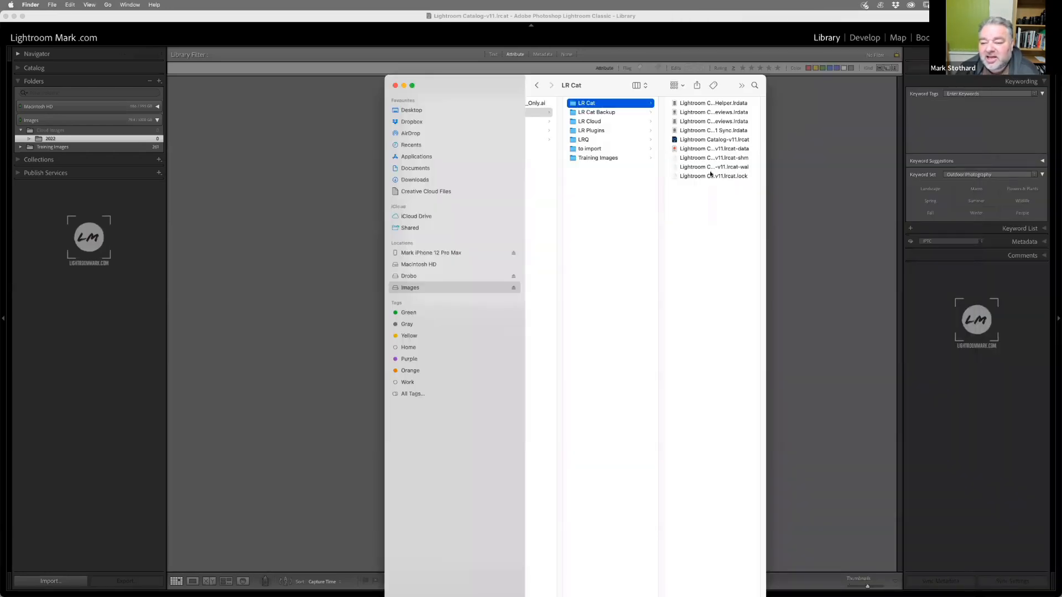
click(682, 139)
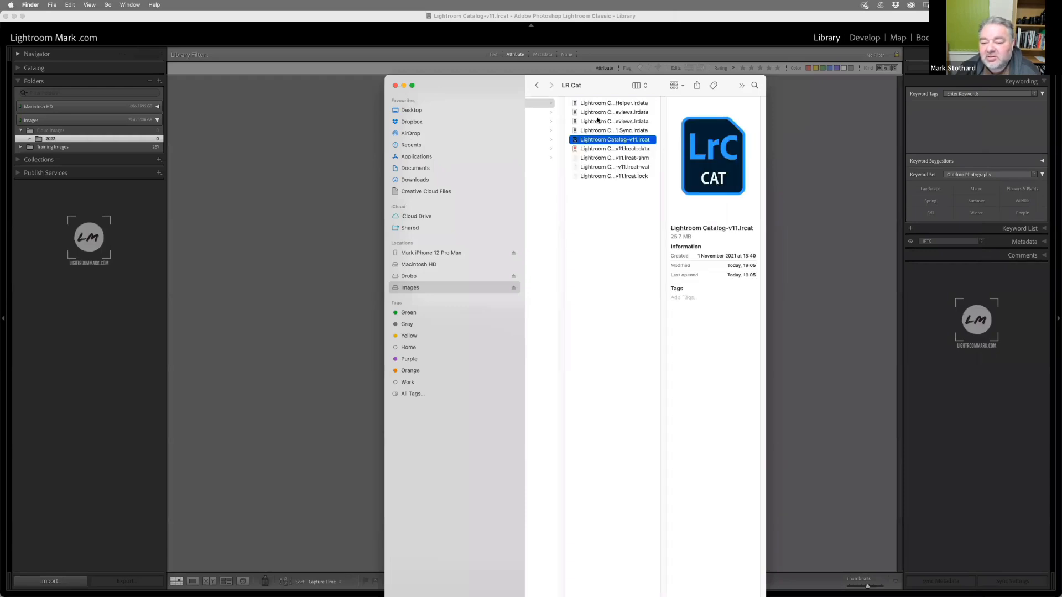
click(394, 86)
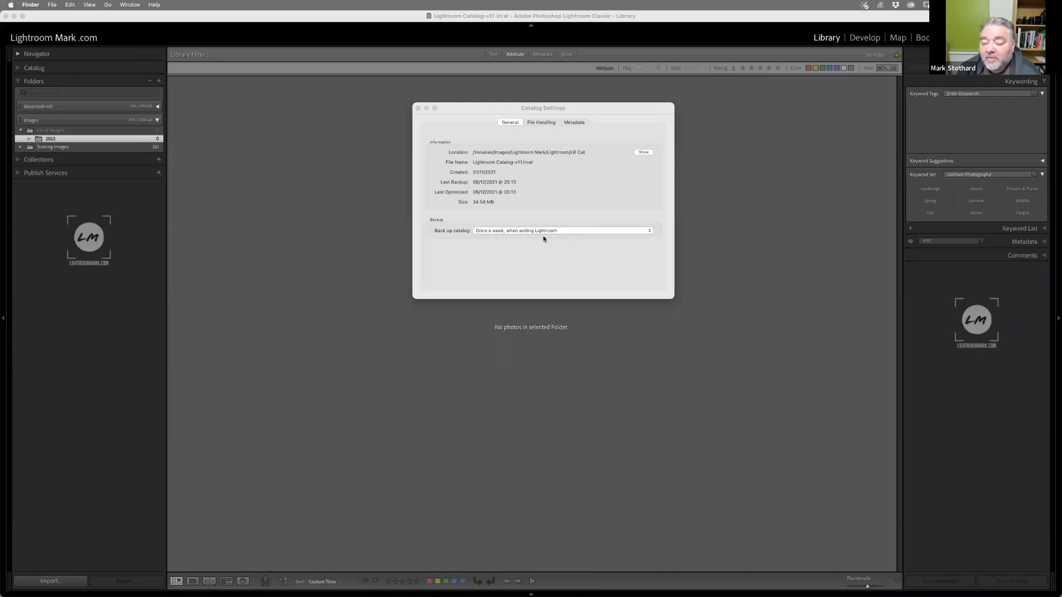
Step: Examine the catalog backup frequency options, keeping Once a week, when exiting Lightroom
click(492, 231)
click(492, 231)
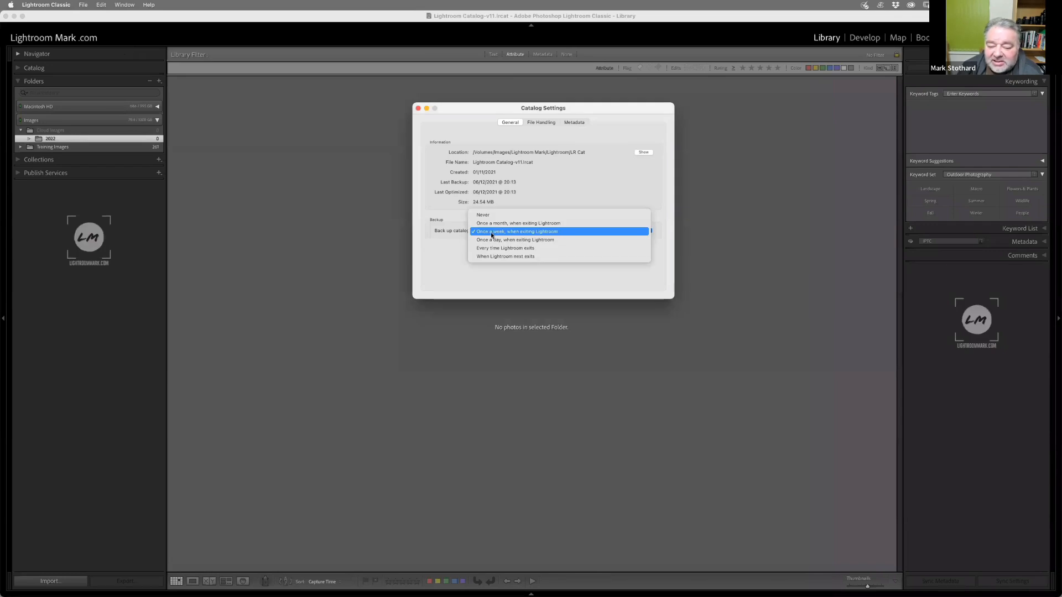
click(491, 233)
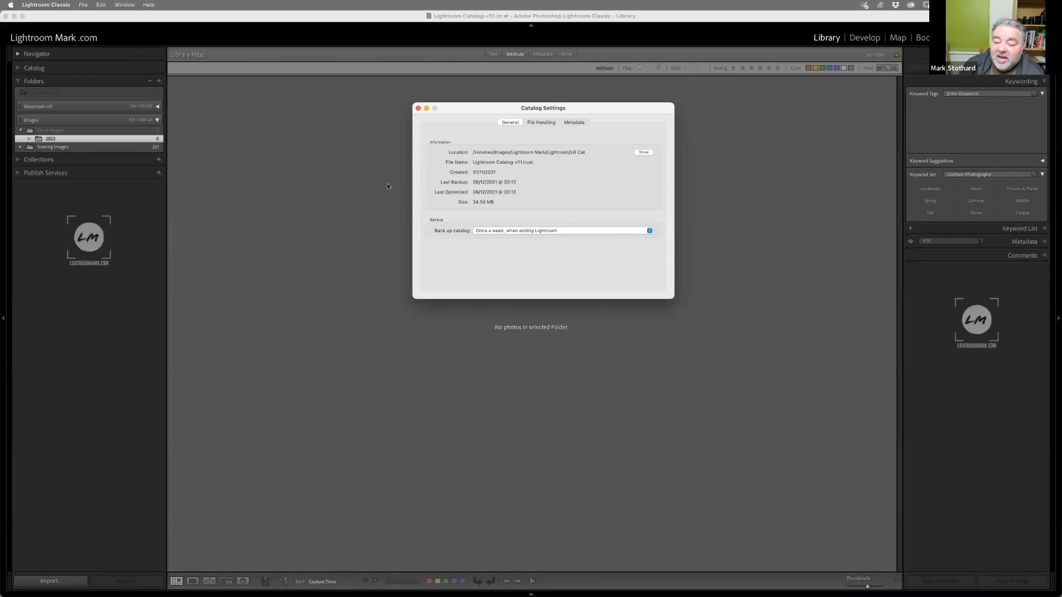
click(498, 232)
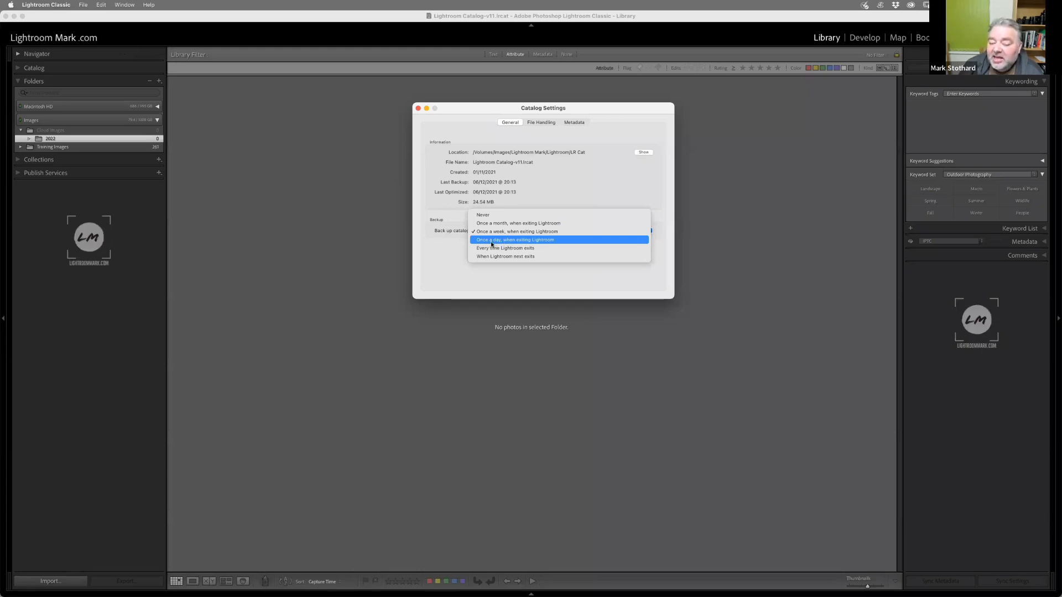
click(453, 248)
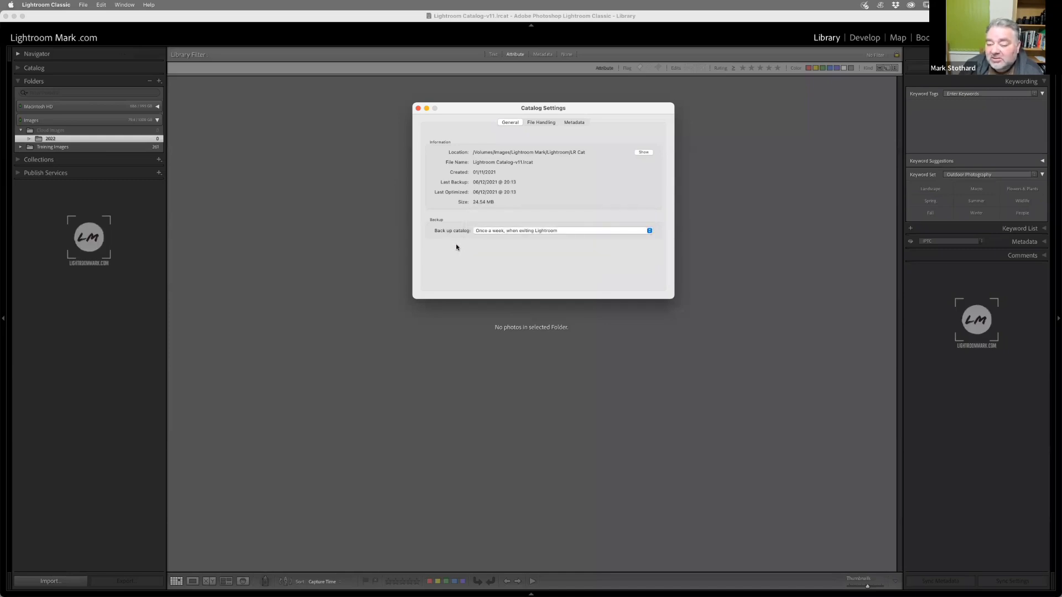
click(495, 230)
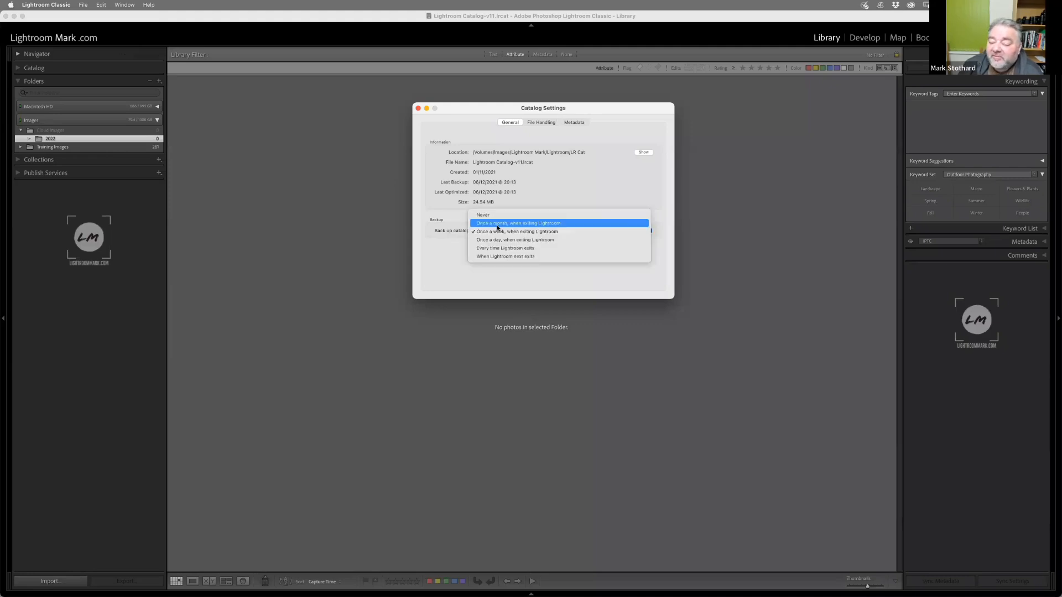
click(532, 196)
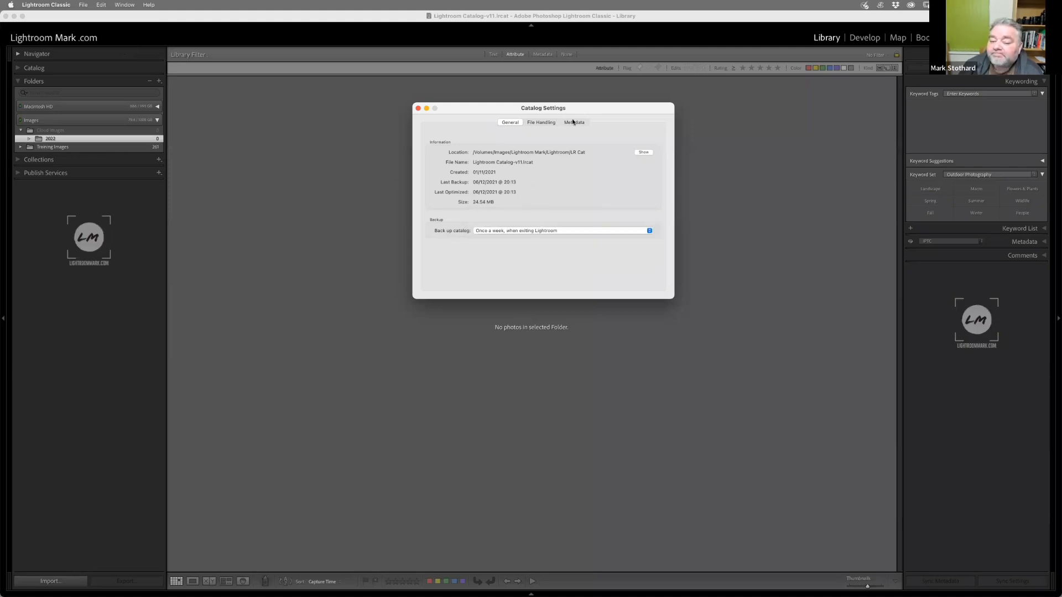
Step: Open the catalog's File Handling settings and examine the Standard Preview Size options, keeping Auto (5120px)
click(547, 122)
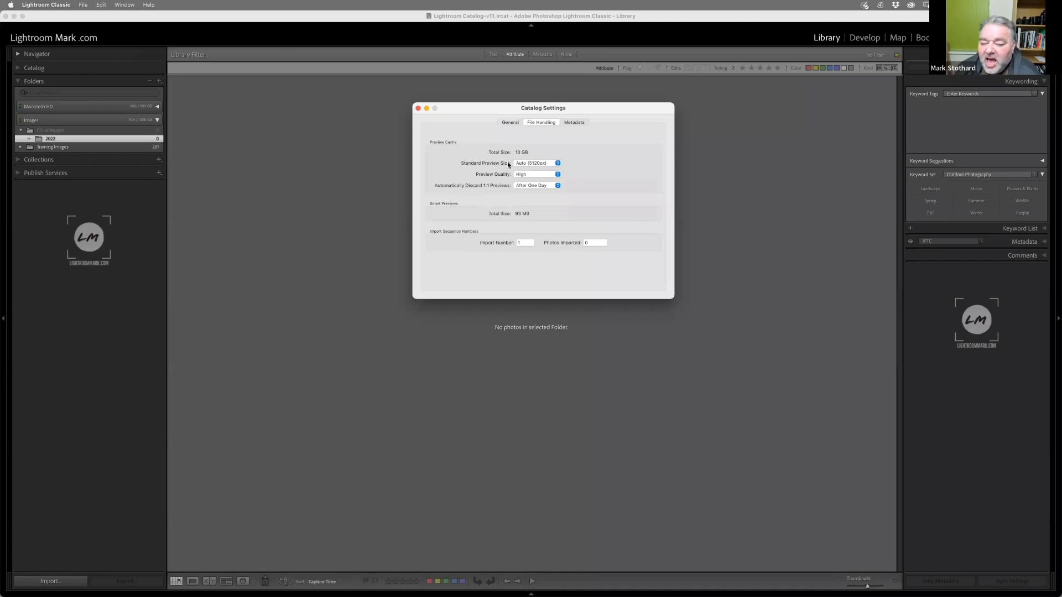
click(529, 162)
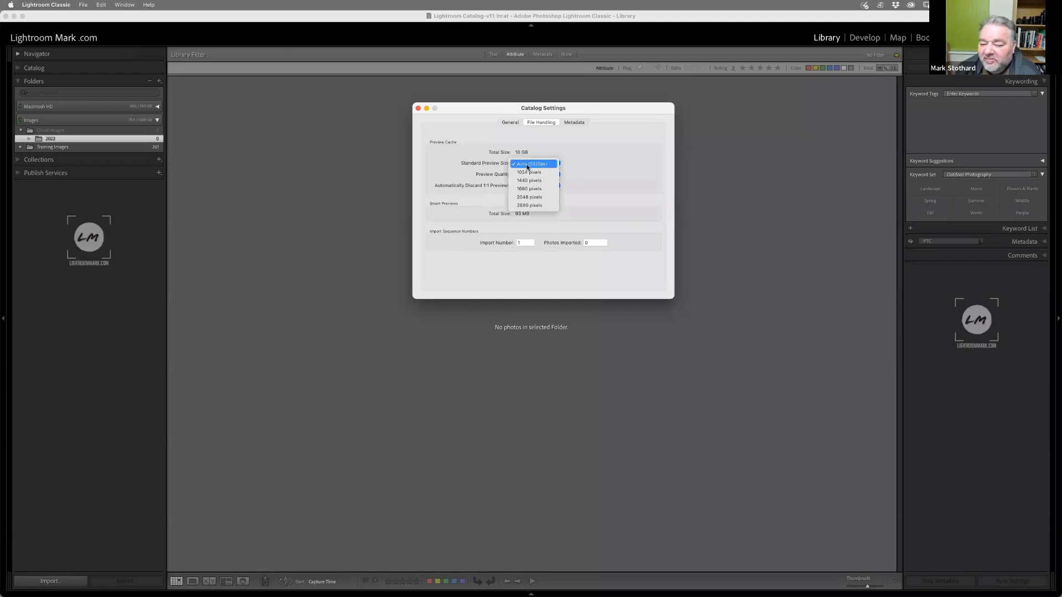
click(537, 164)
click(537, 164)
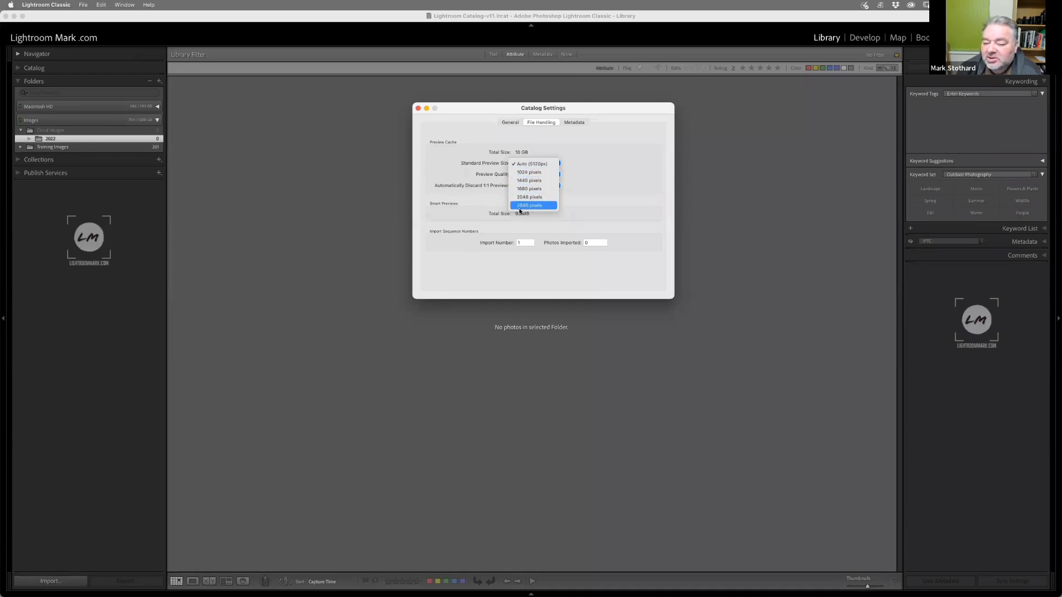
click(530, 164)
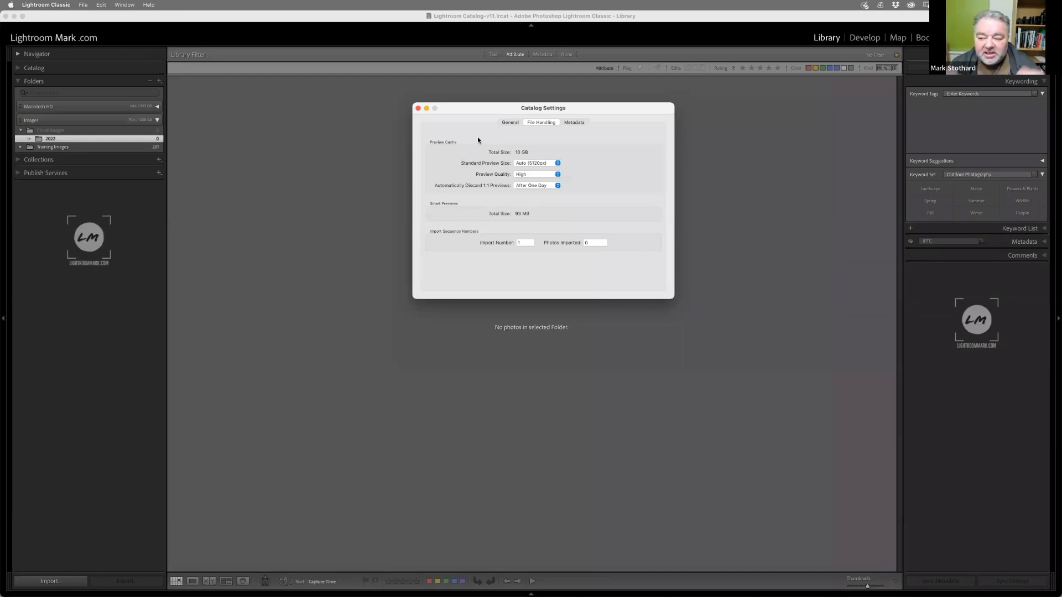
click(535, 167)
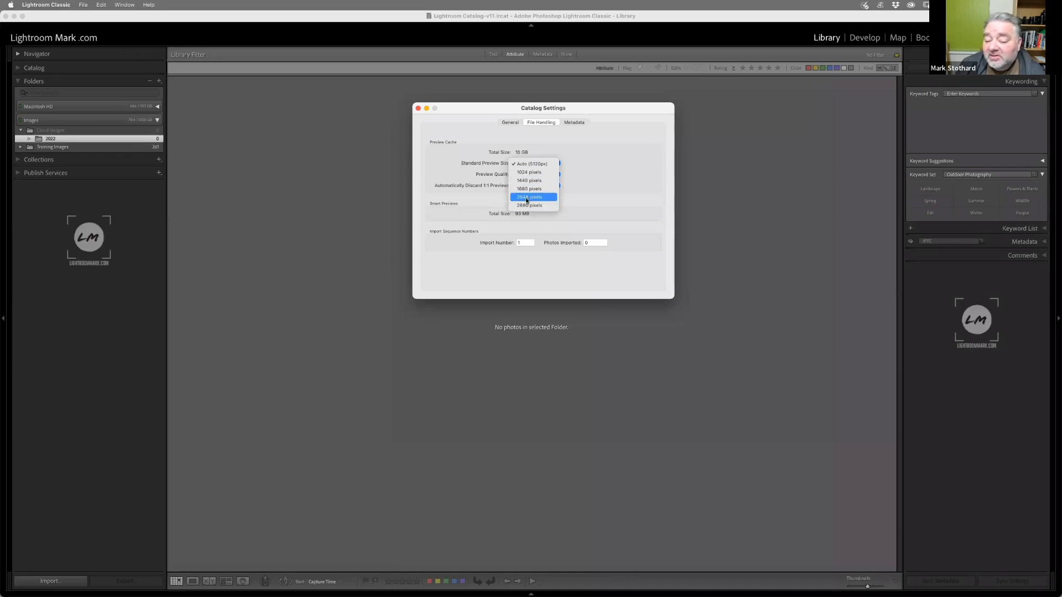
click(592, 166)
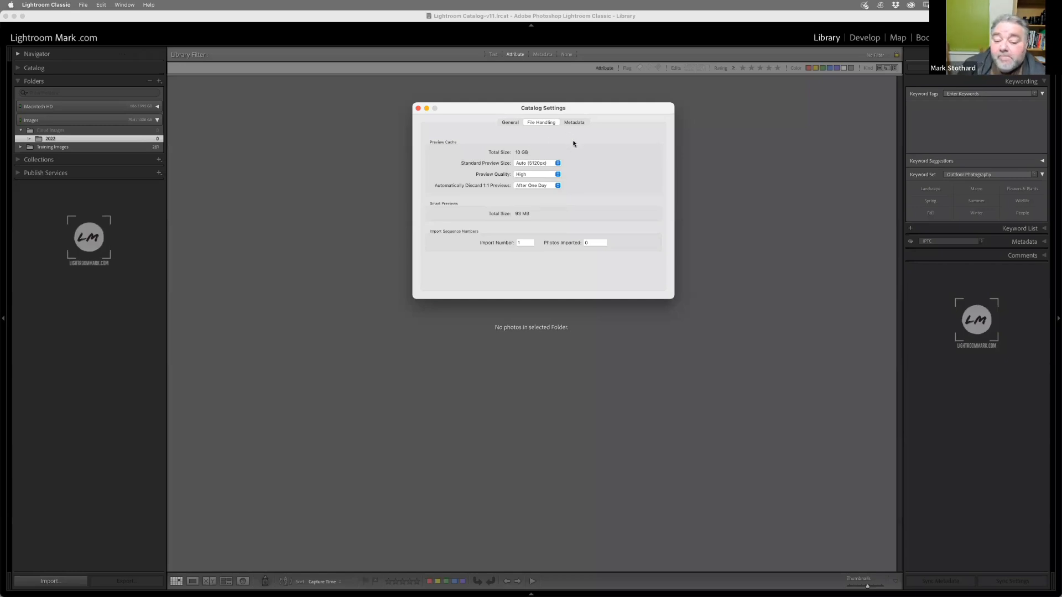
Step: Examine the Preview Quality options for the catalog's preview cache, keeping High
click(536, 176)
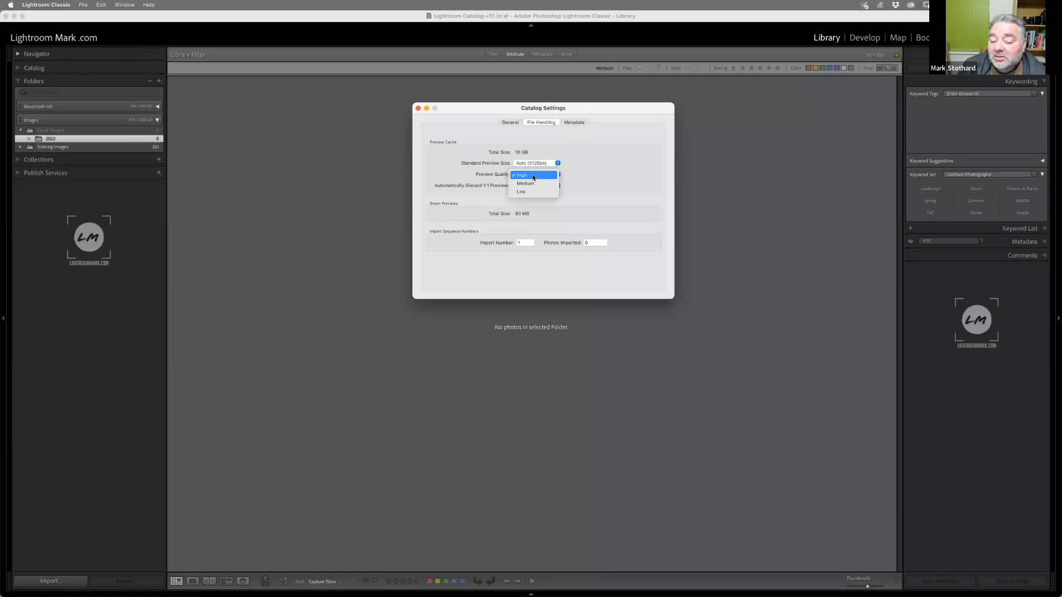
click(534, 175)
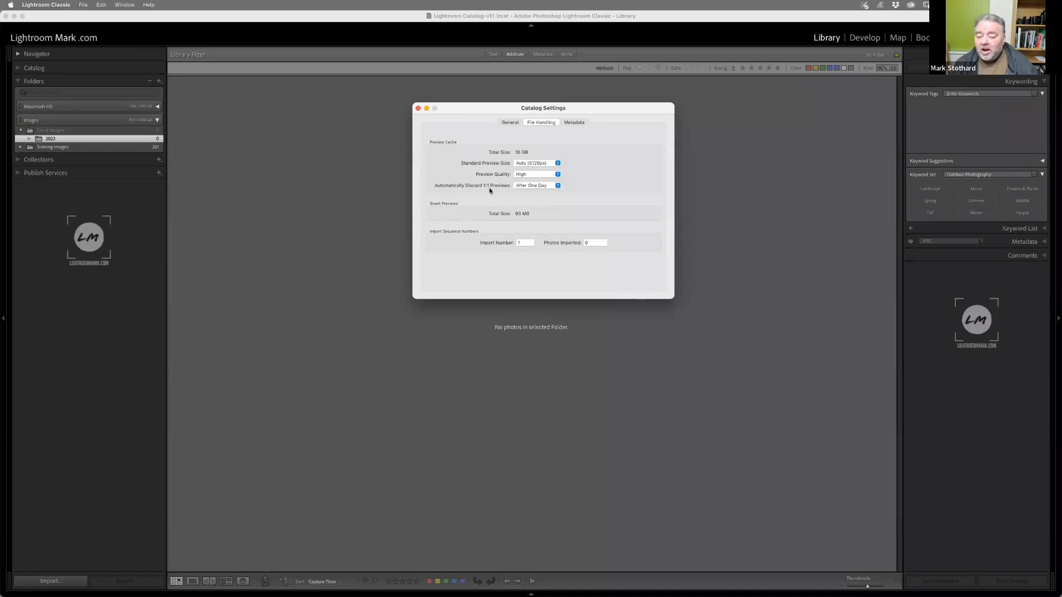
Step: Examine the options for automatically discarding 1:1 previews, keeping After One Day, and view the catalog's Metadata settings before closing the dialog
click(535, 187)
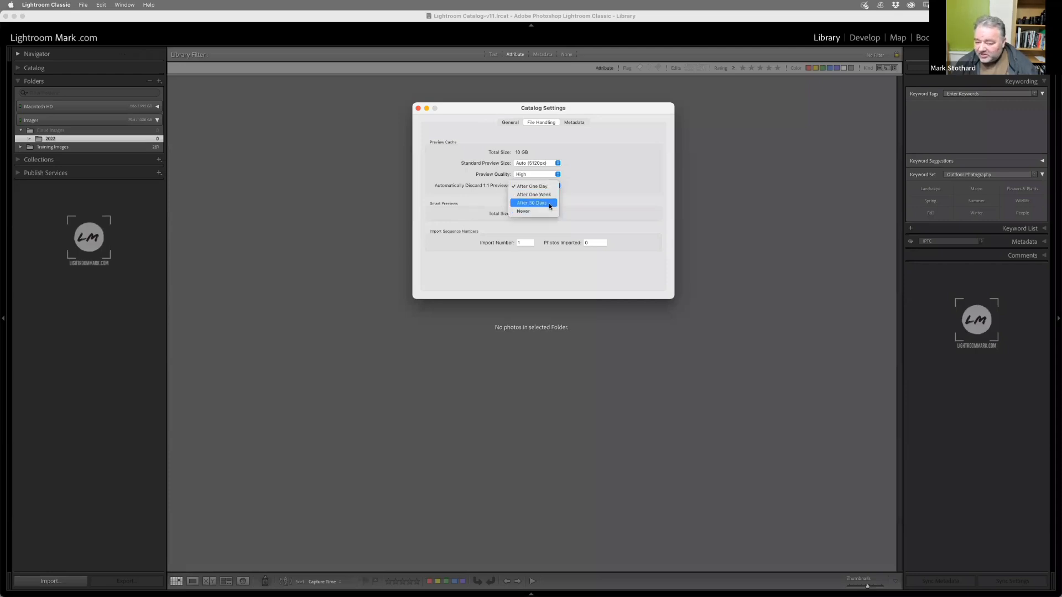
click(594, 196)
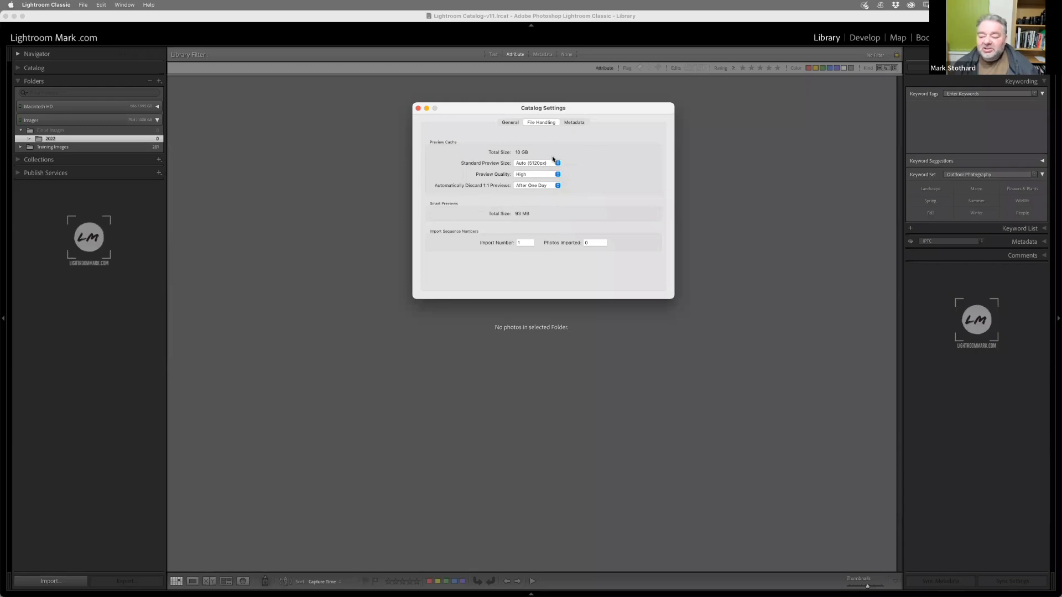
click(582, 124)
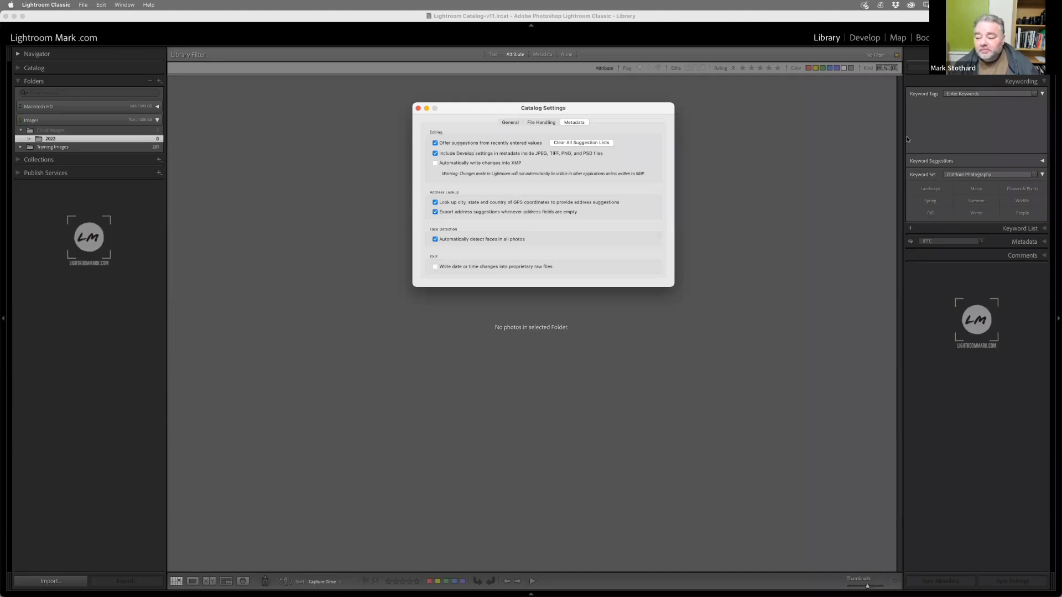
key(super+w)
Step: Show the Location fields in the Metadata panel and open the Training Images photo MTP081228020068.dng in Loupe view
click(1024, 244)
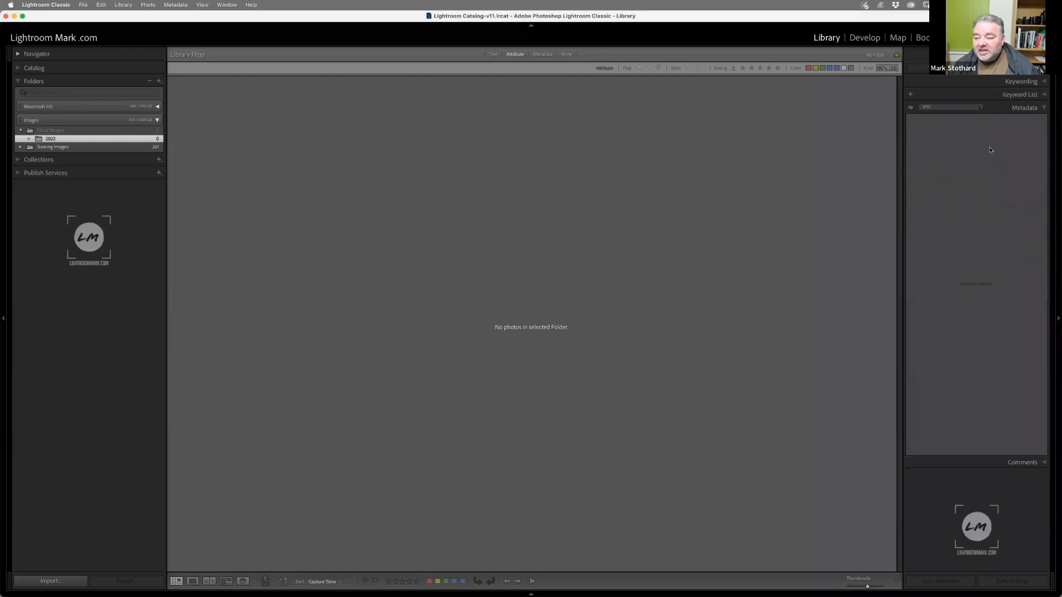
click(961, 108)
click(960, 112)
click(959, 108)
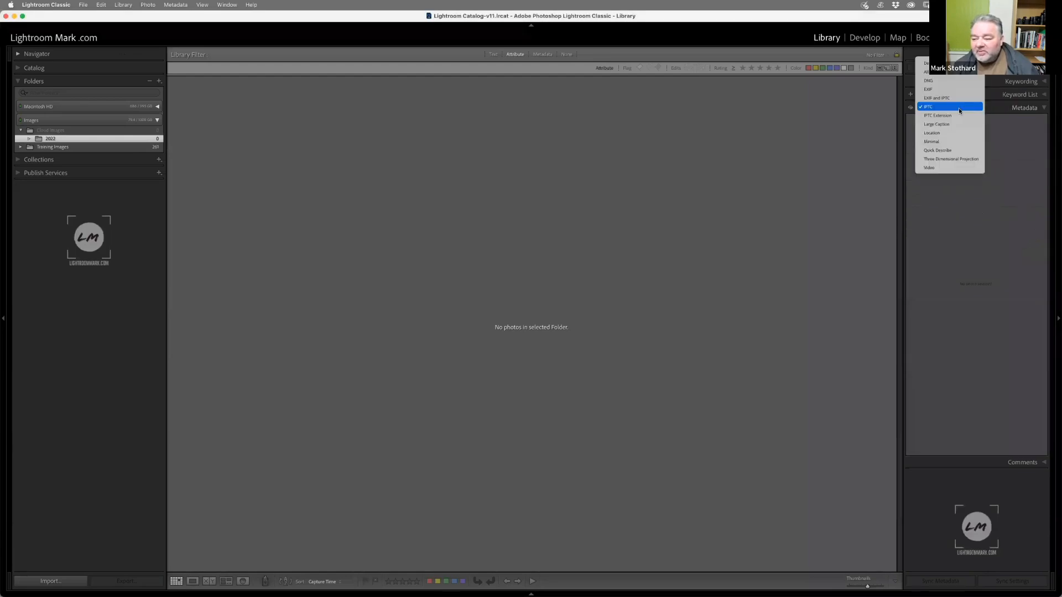
click(951, 134)
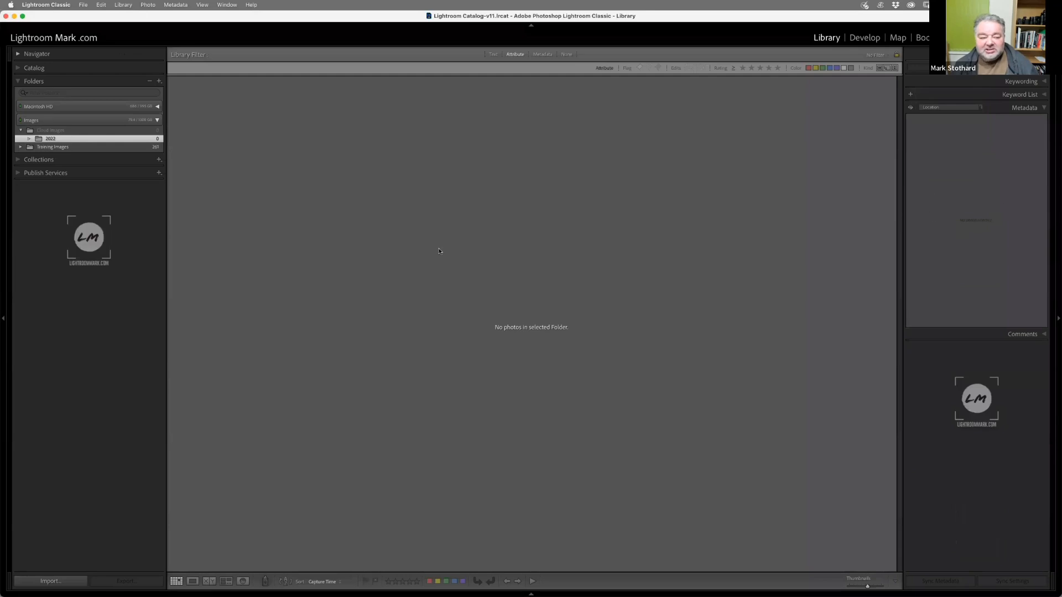
click(161, 148)
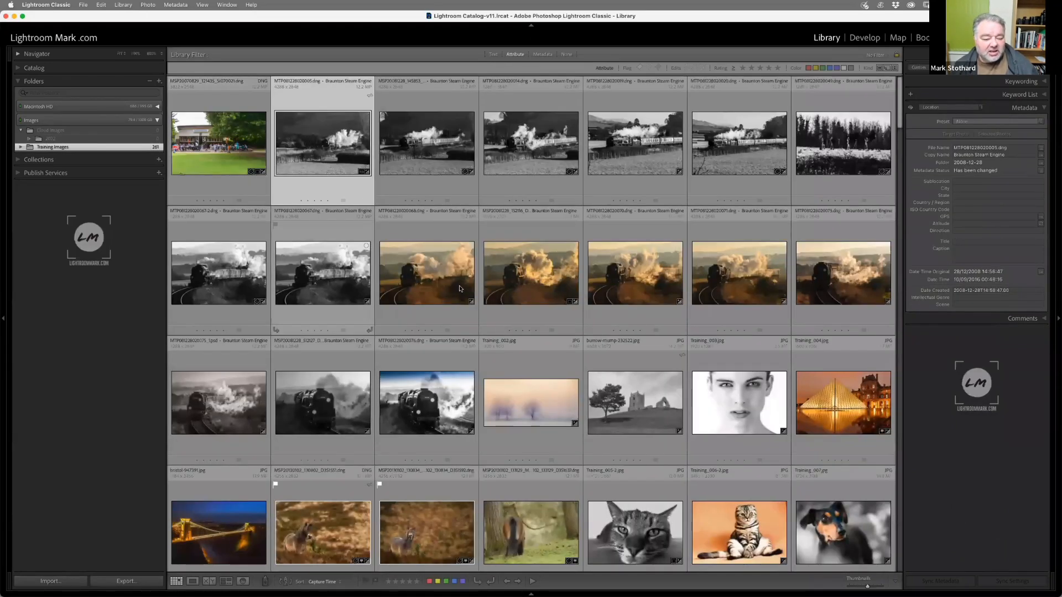
double_click(427, 273)
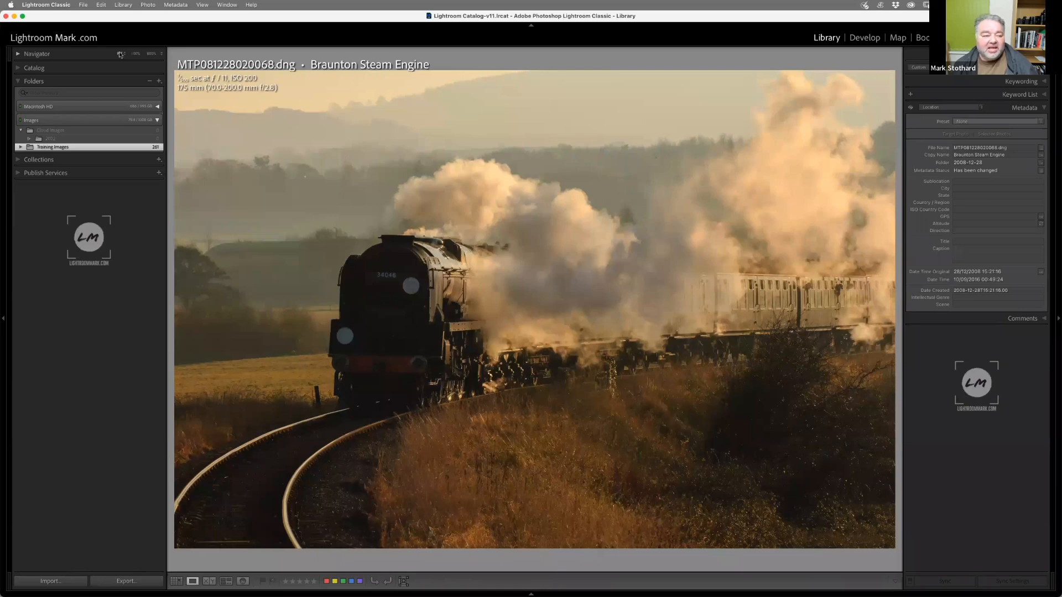
Step: Reopen Catalog Settings, examine the Metadata options for address lookup and face detection, and close the dialog
click(49, 5)
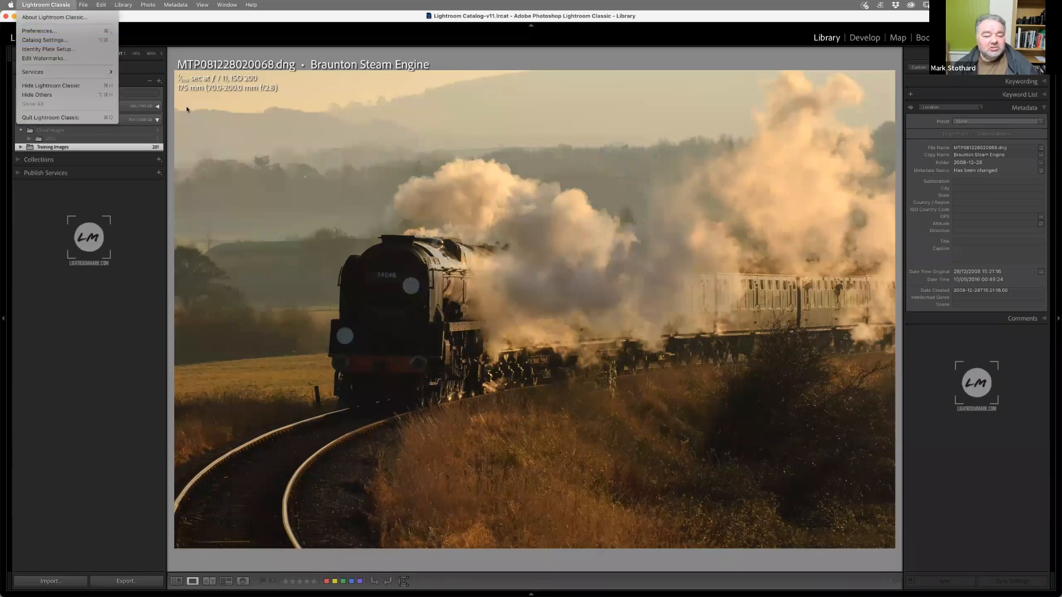
click(44, 40)
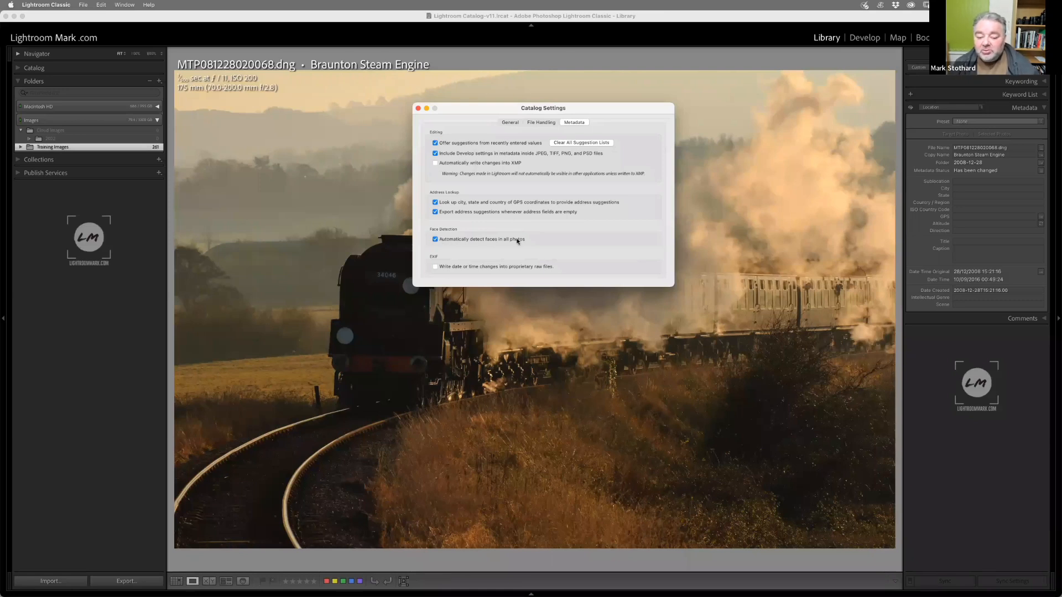
click(419, 108)
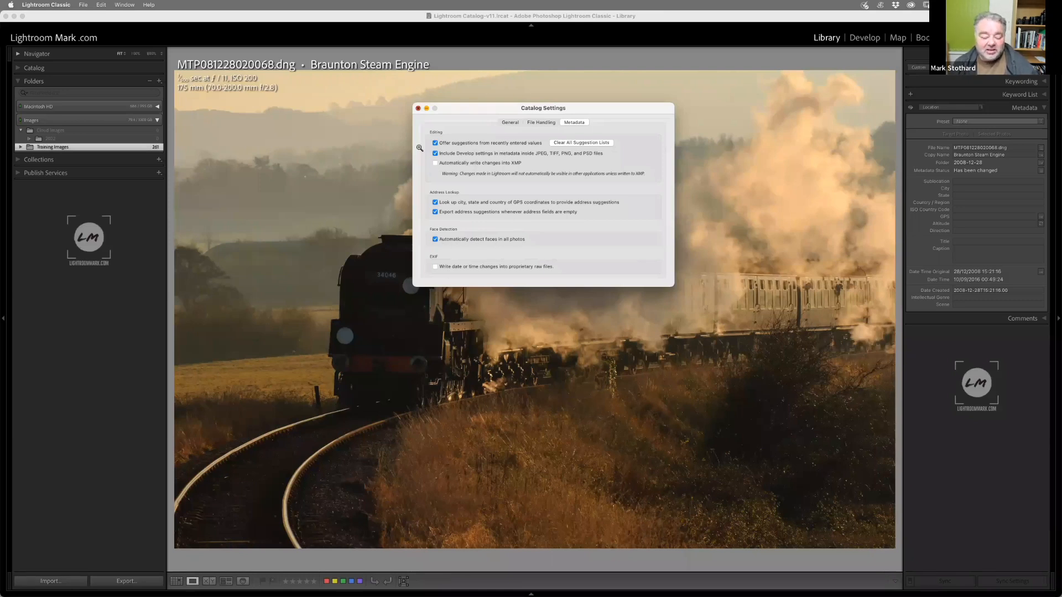
Step: In People view, enter the first name of the woman in the green top and add her other face to that named person
click(243, 582)
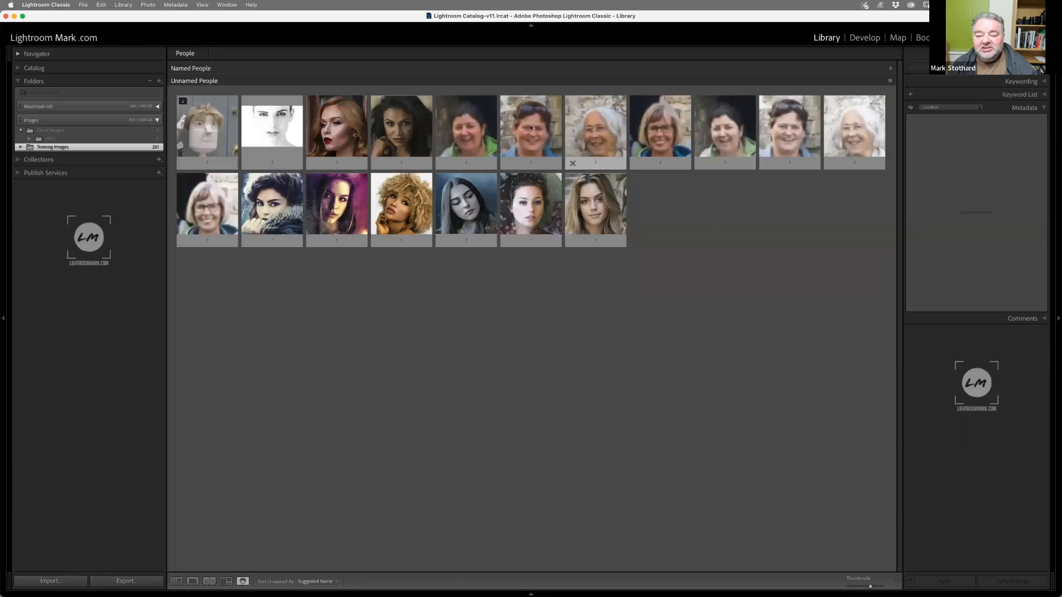
click(472, 136)
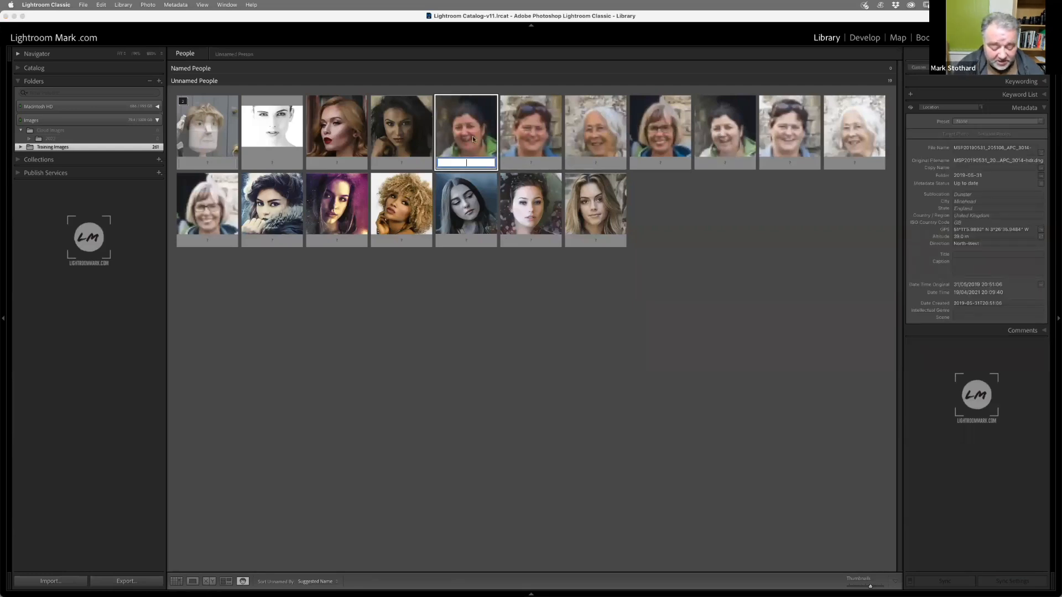
text(Jo)
key(Return)
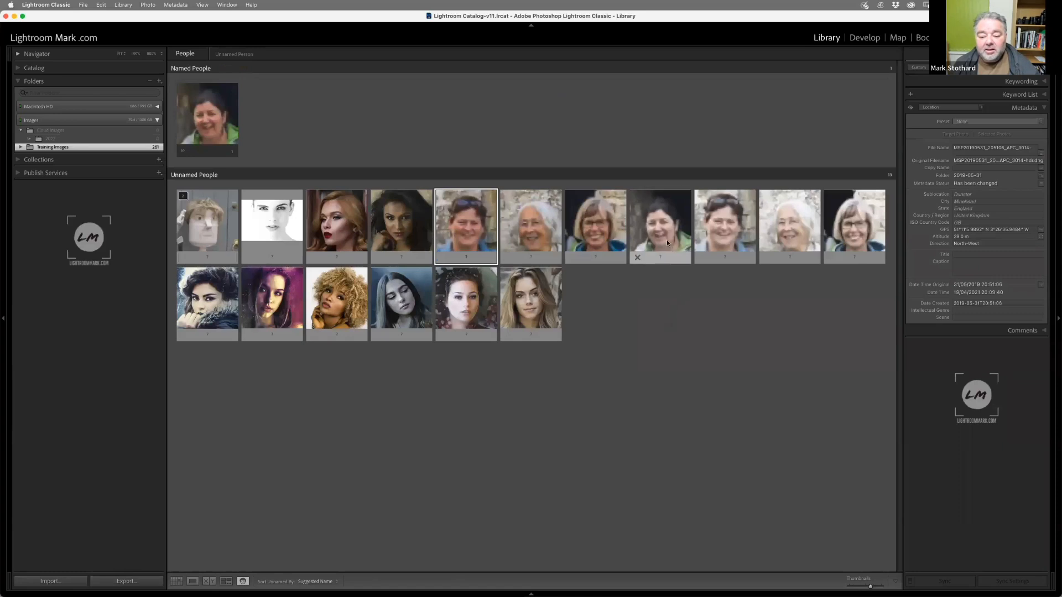
drag(467, 198, 227, 133)
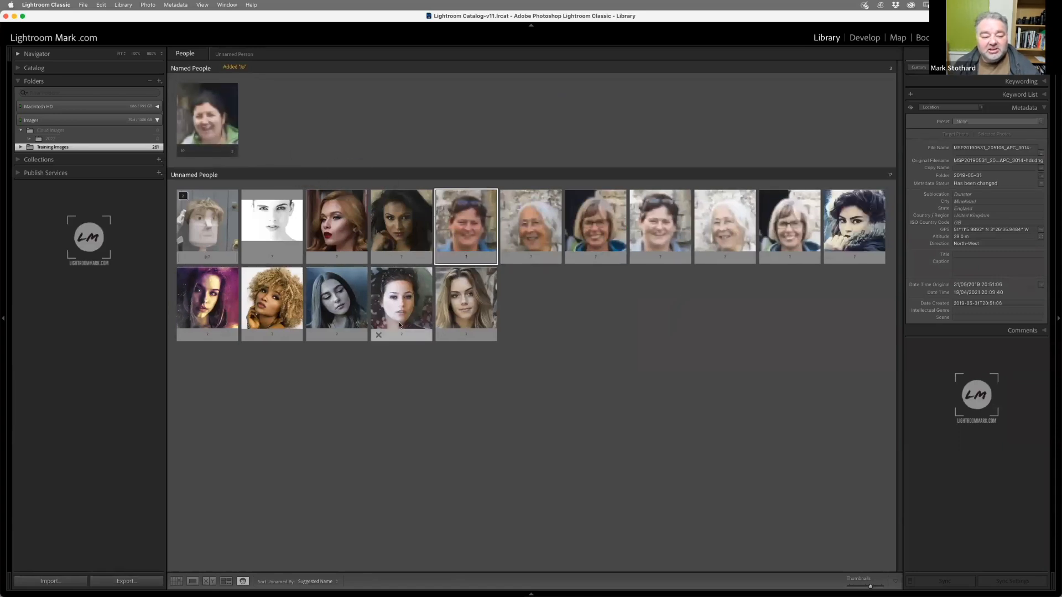
Step: Enter first names for the unnamed woman with glasses and the short-haired woman in blue
click(601, 258)
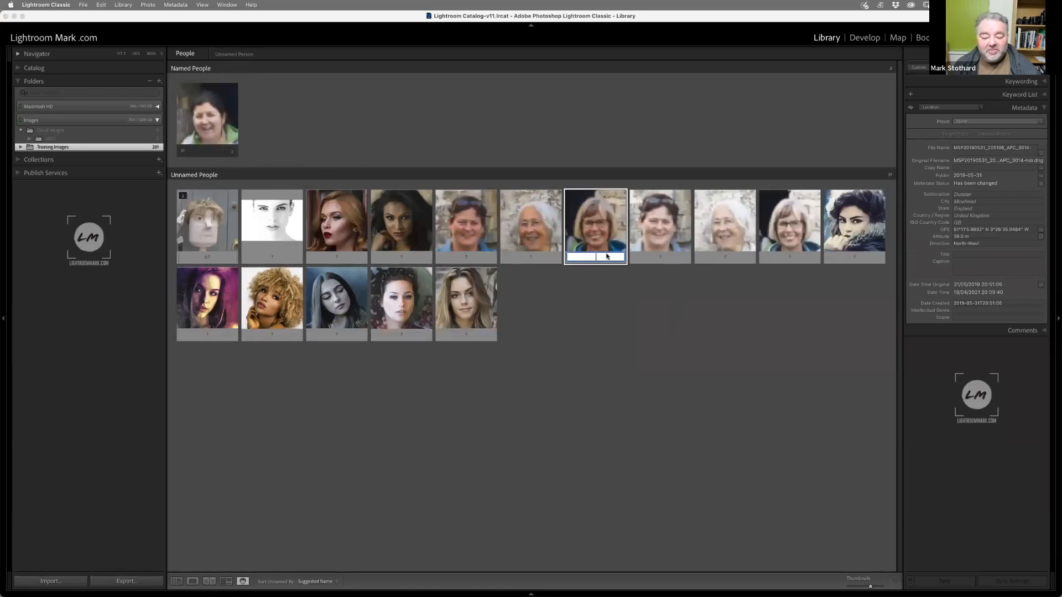
text(Sue)
key(Return)
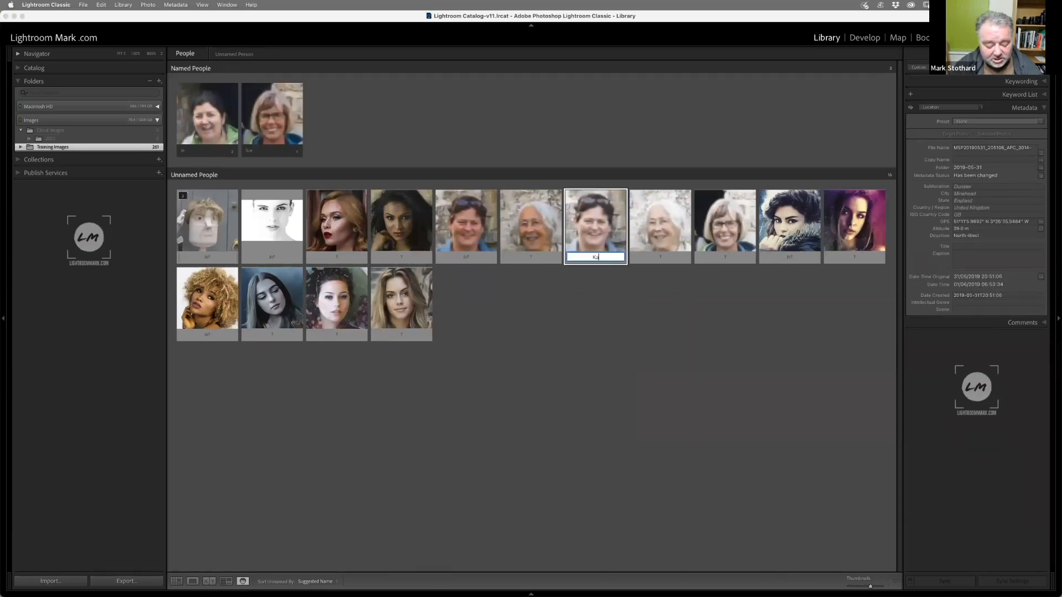
text(Katrina)
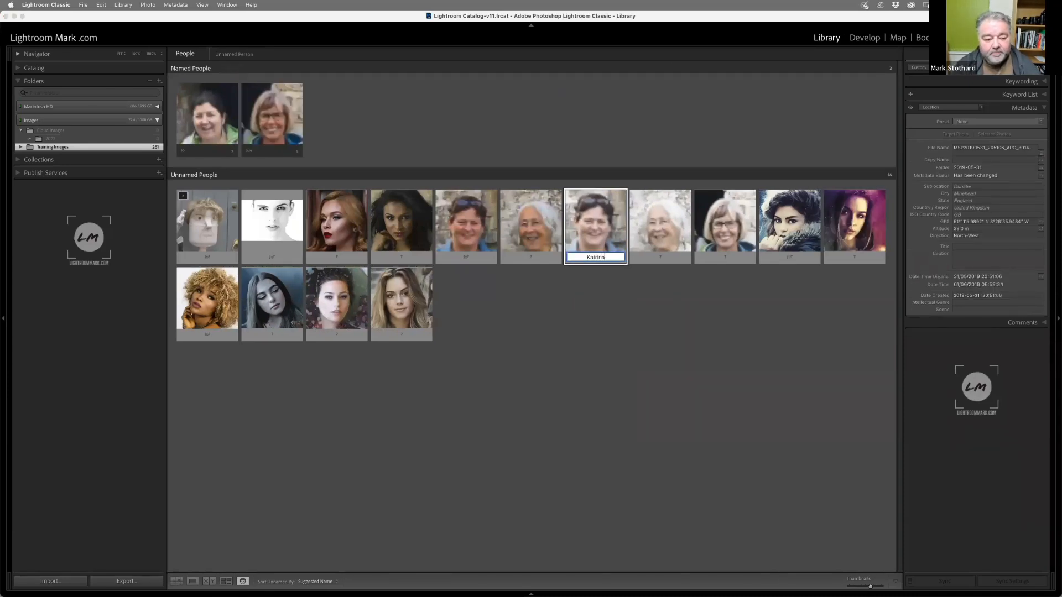
key(Return)
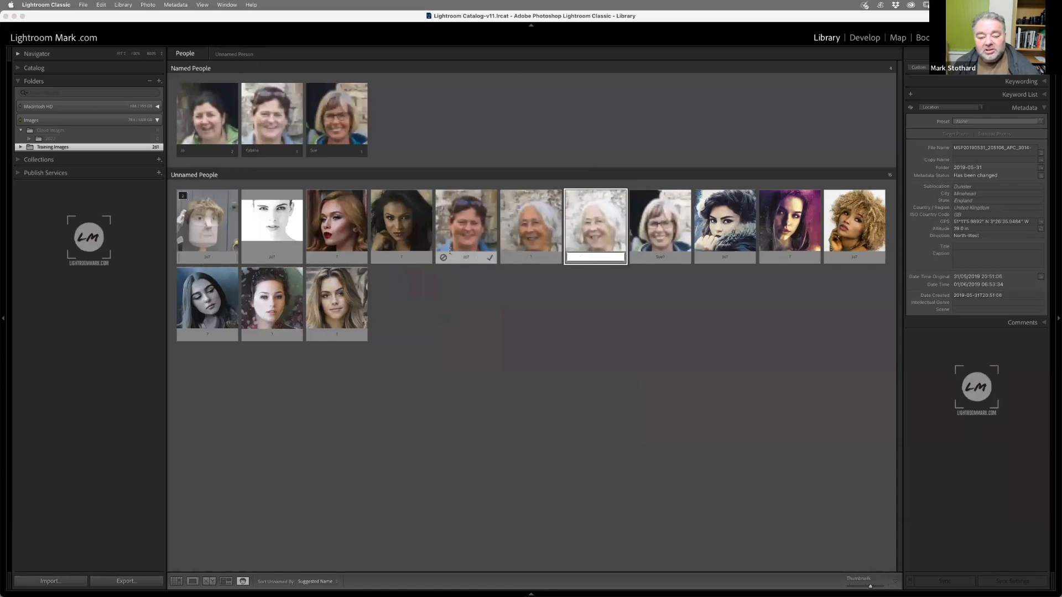
Step: Add the short-haired woman's other face to her named entry and confirm the suggested name for the remaining face with glasses
mouse_move(465, 266)
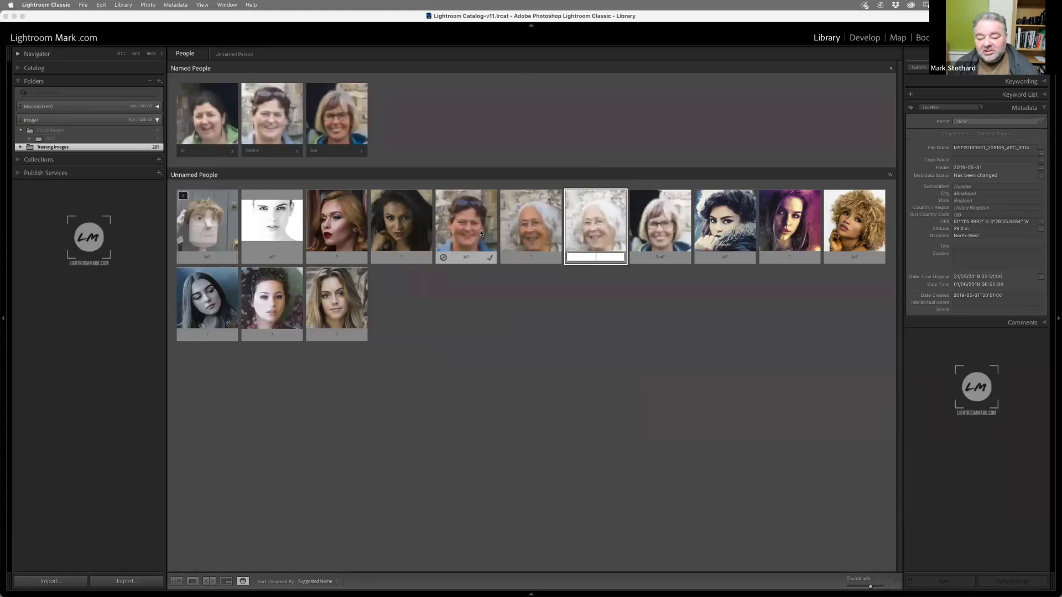
click(480, 232)
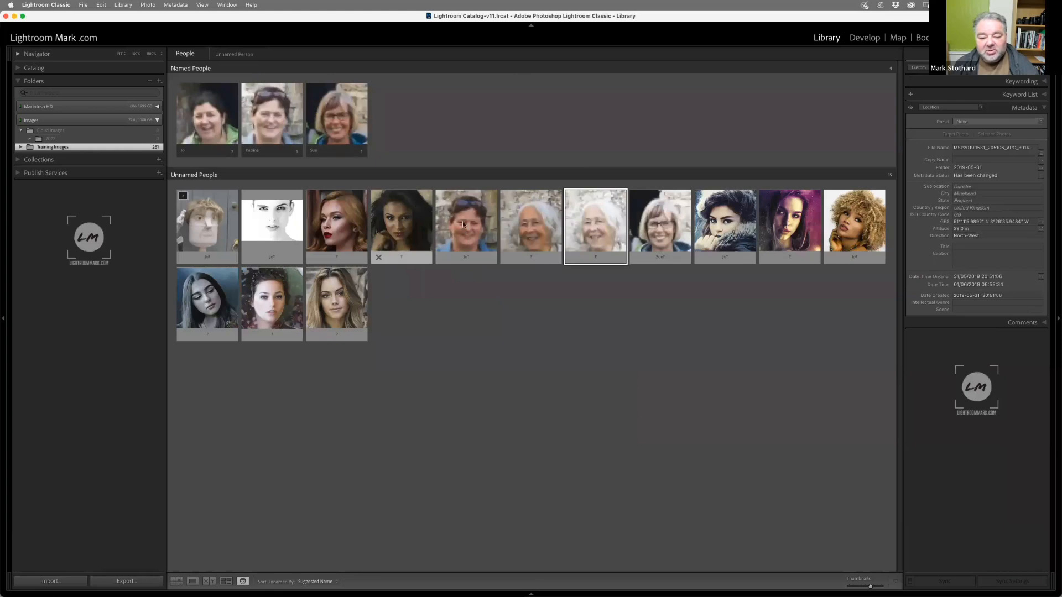
drag(462, 221, 295, 127)
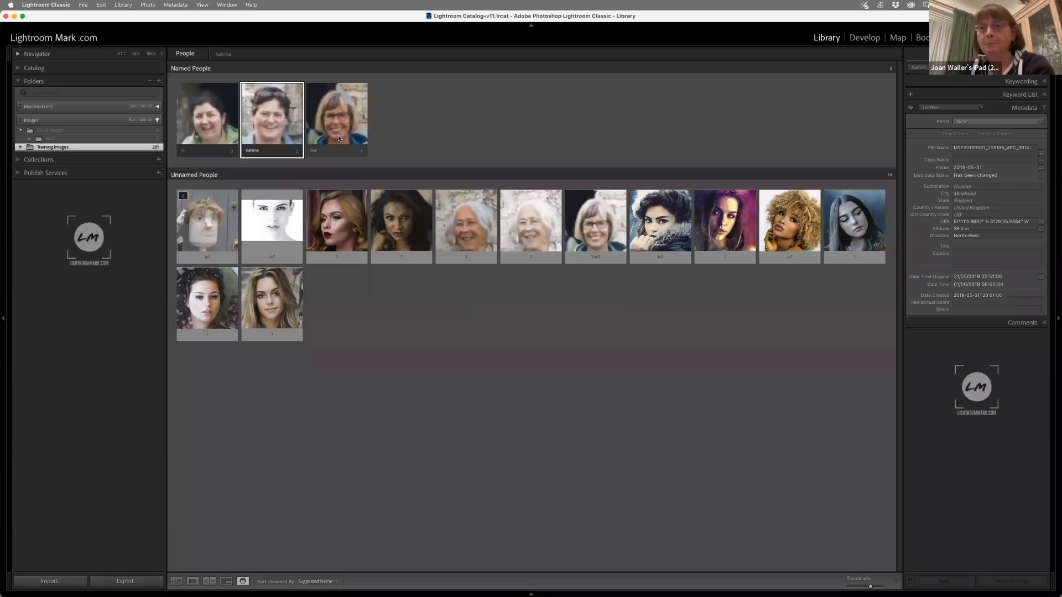
mouse_move(617, 234)
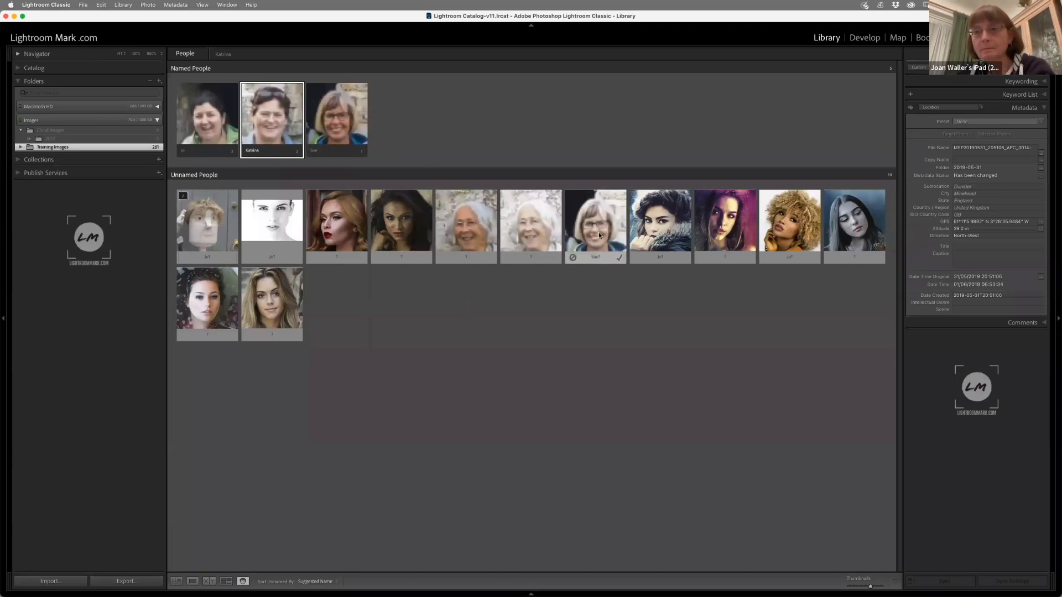
click(619, 257)
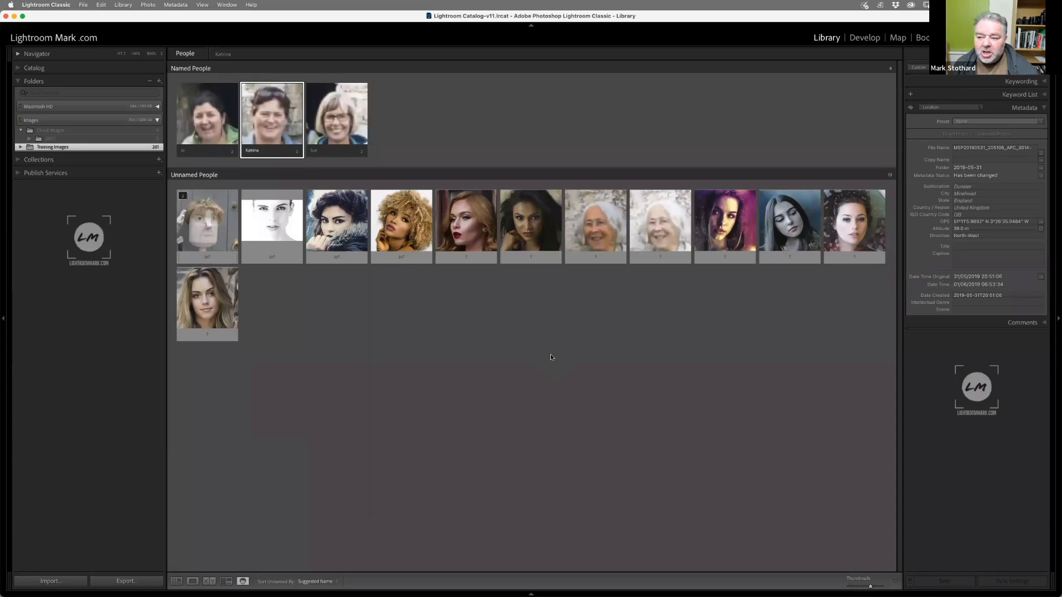
Step: Return to Grid view, revisit the catalog's Metadata settings, and close the dialog
click(176, 581)
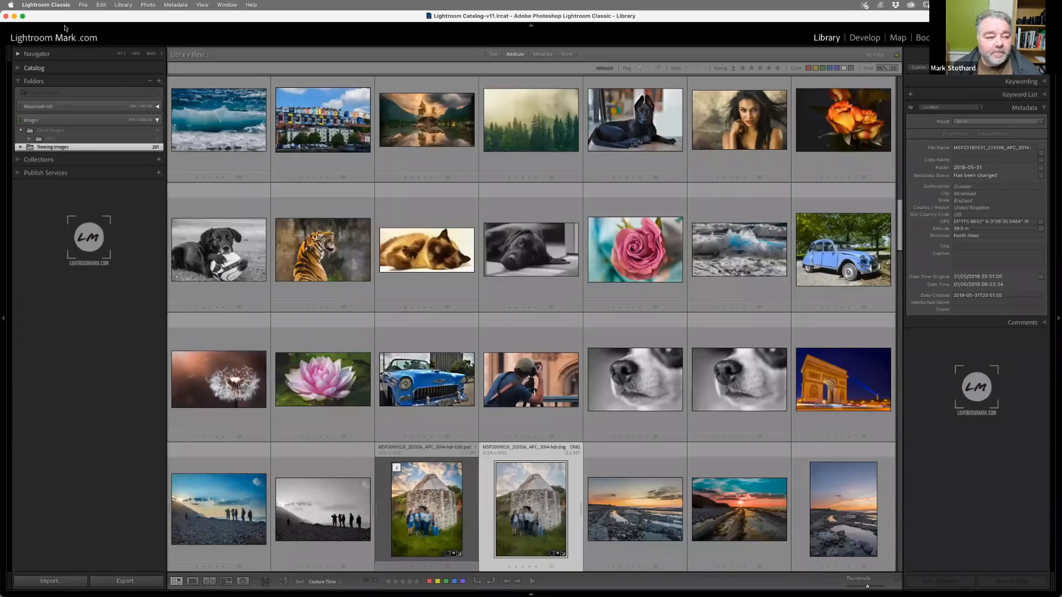
click(46, 5)
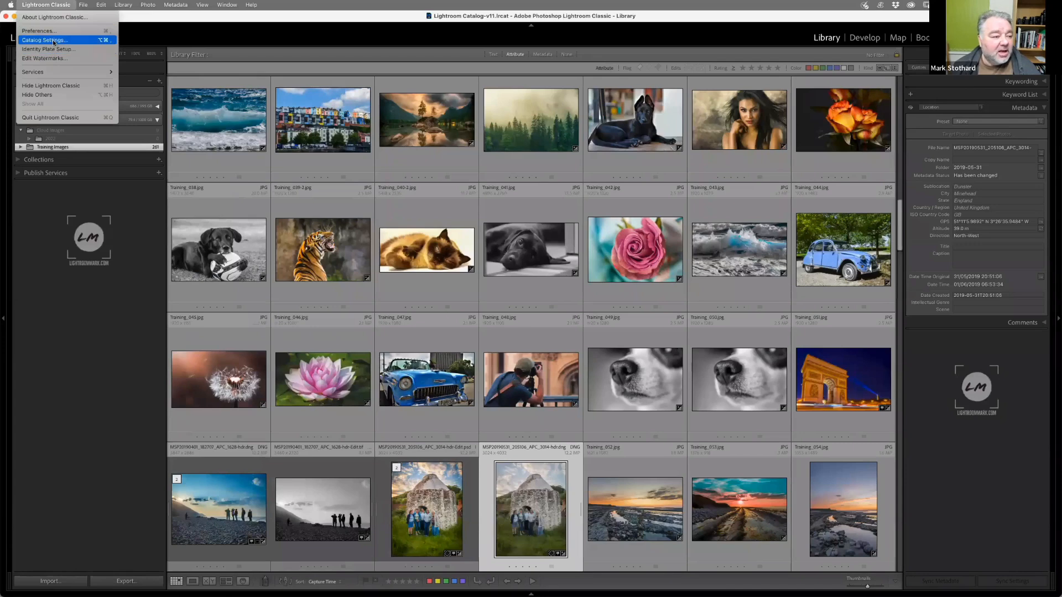
click(52, 41)
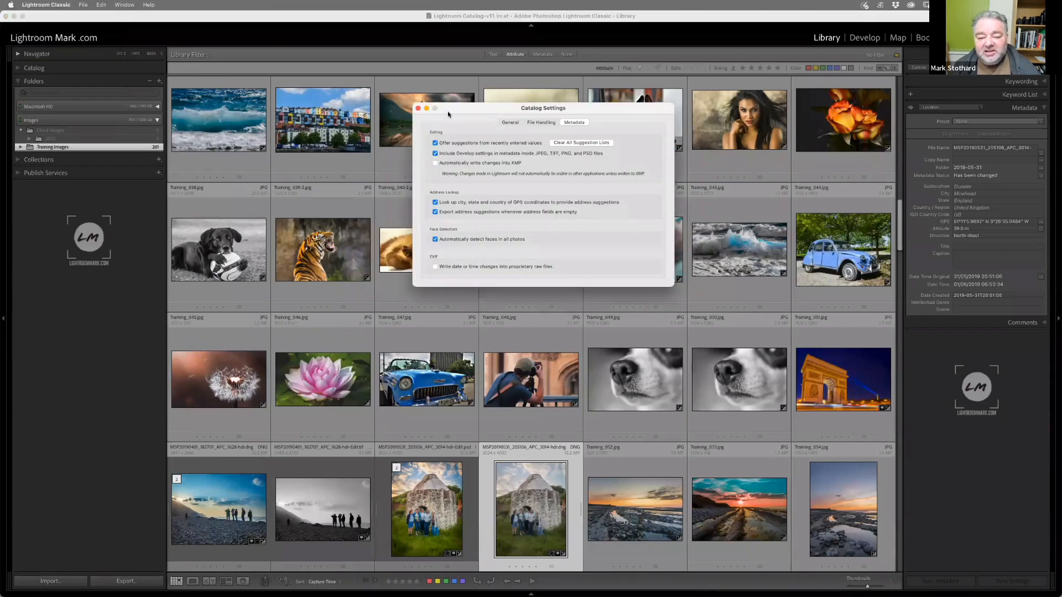
click(419, 108)
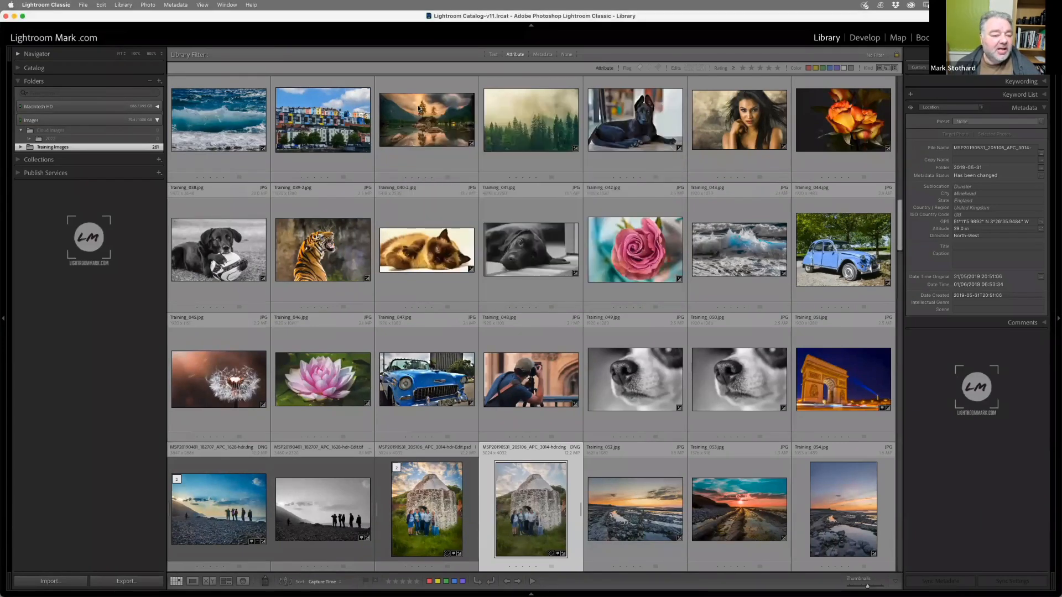
Step: Open the Identity Plate Editor and preview the Adobe ID and Lightroom Classic identity plates
click(47, 6)
click(48, 6)
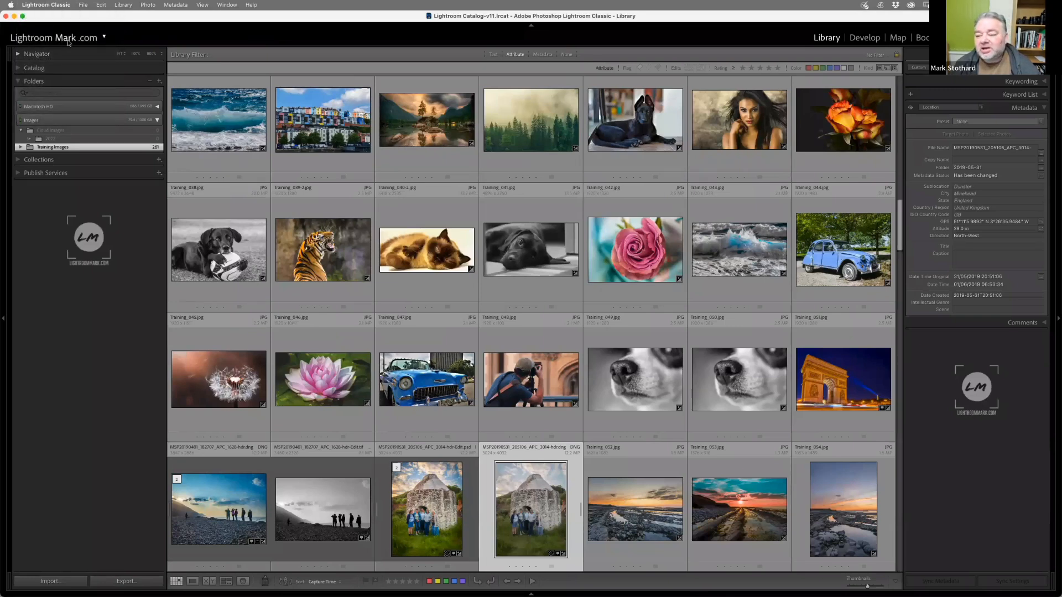
click(40, 5)
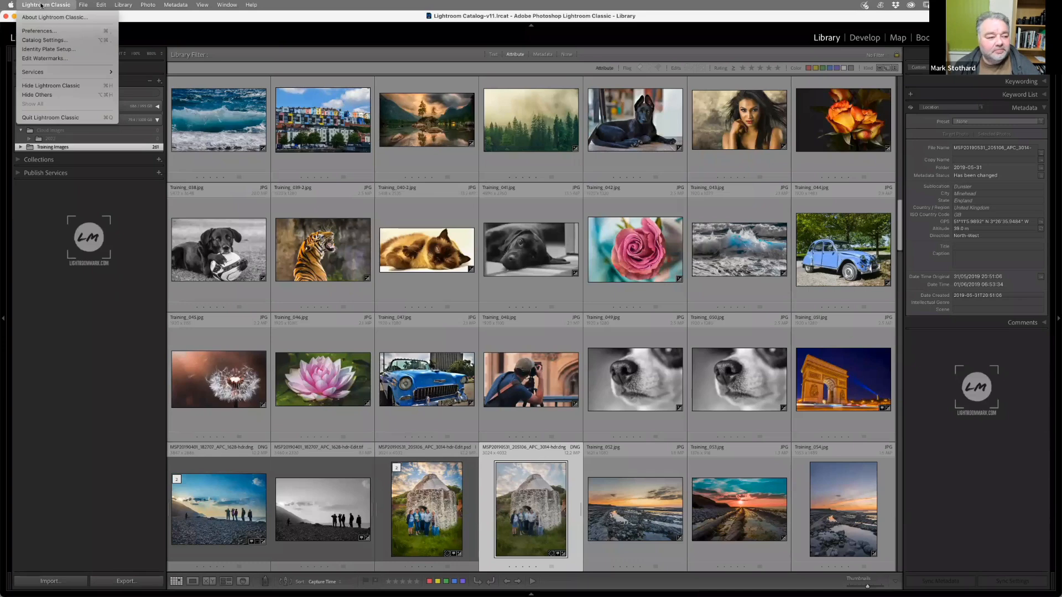
click(49, 49)
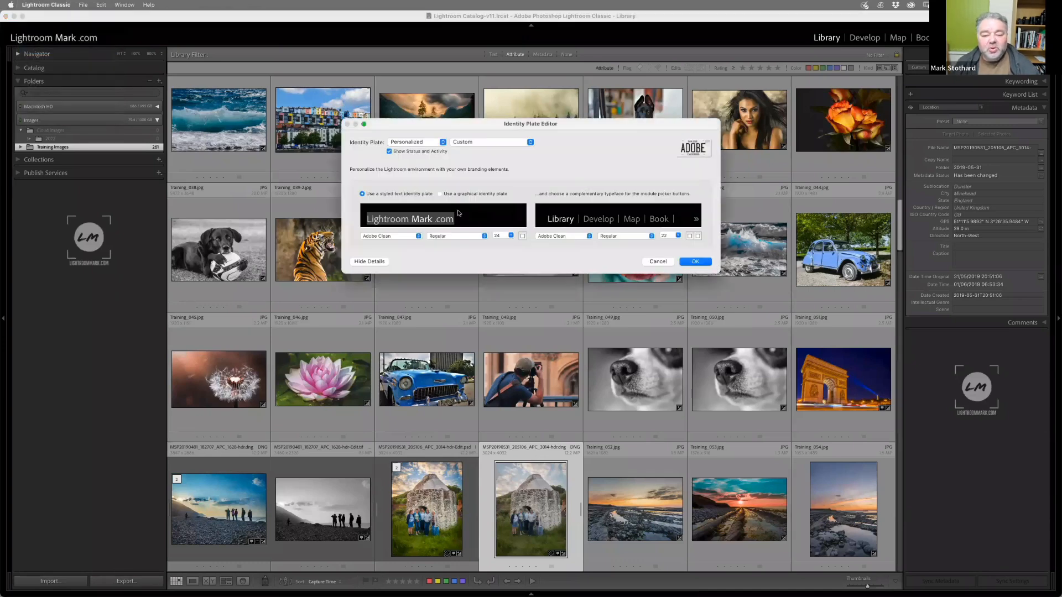
click(431, 142)
click(412, 123)
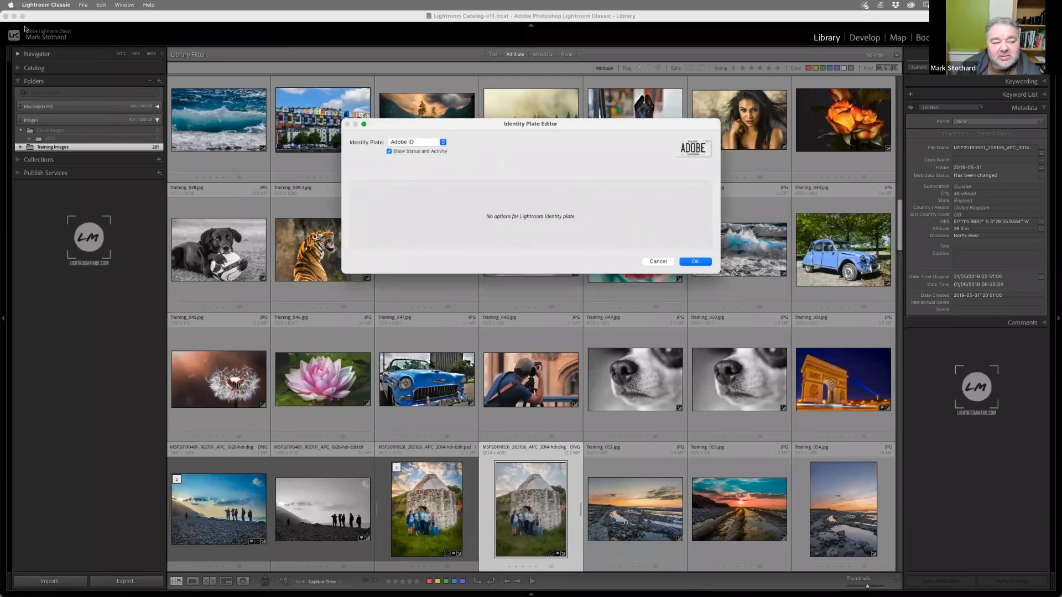
click(417, 143)
click(392, 150)
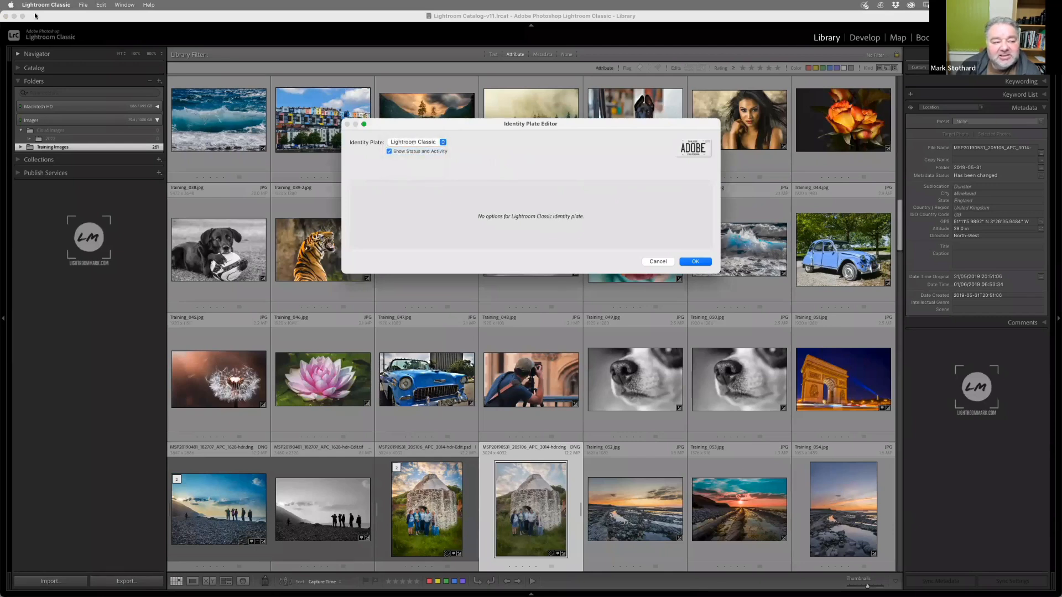
Step: Set the identity plate to Personalized with its styled text and apply it
click(406, 142)
click(409, 156)
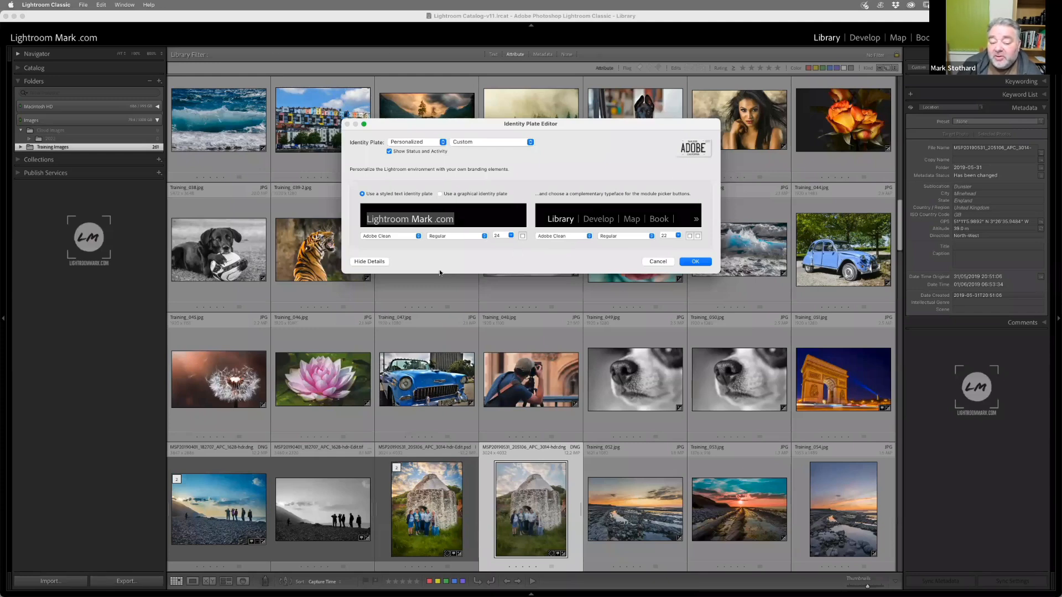
click(695, 261)
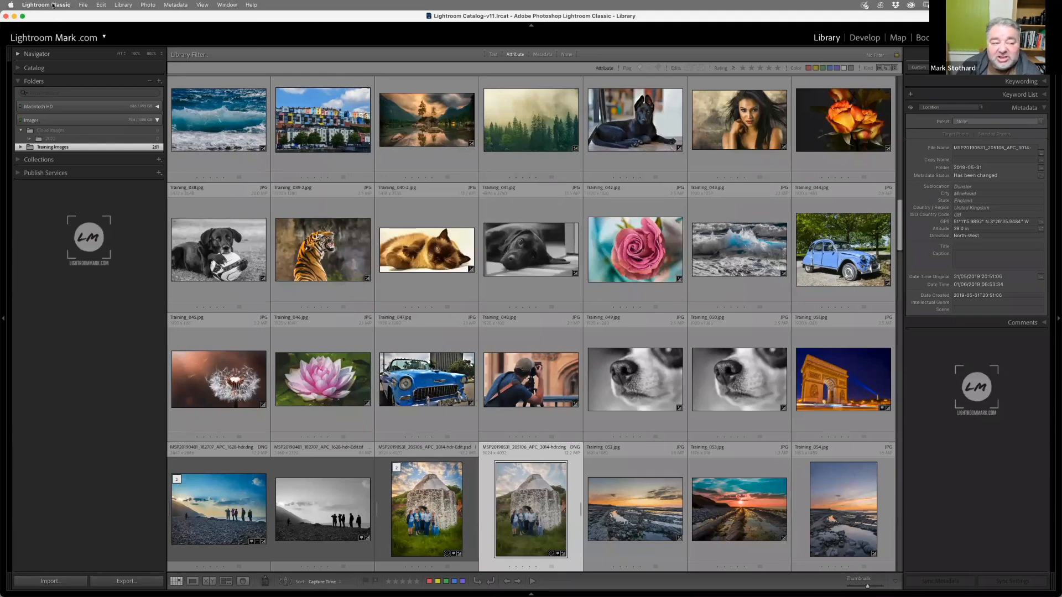
Step: Open the Watermark Editor, enlarge the "© Lightroom Mark" text watermark to nearly the photo's width, and view the available presets
click(55, 38)
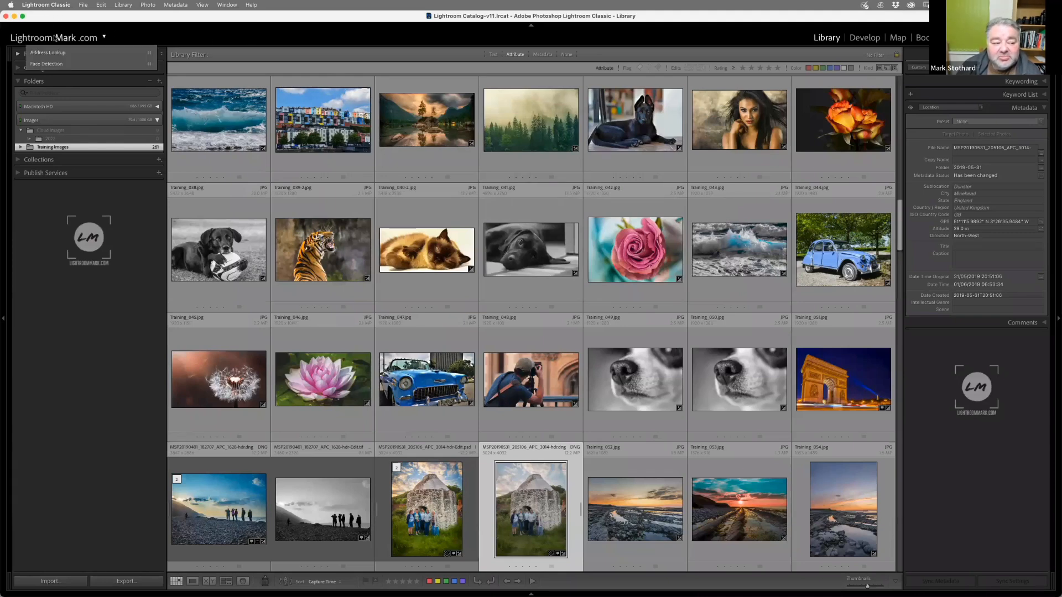
click(47, 4)
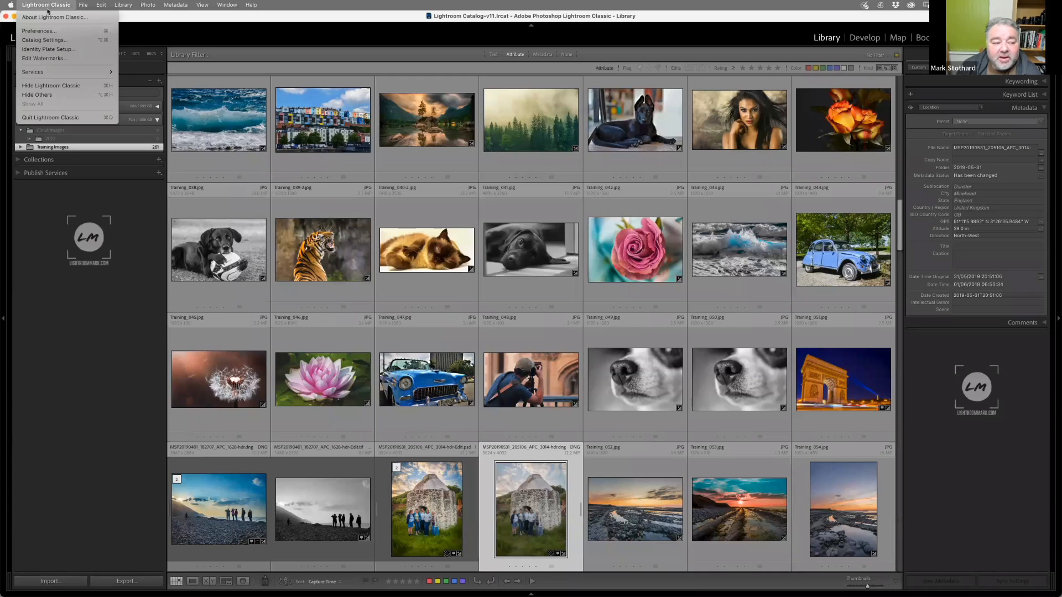
click(52, 58)
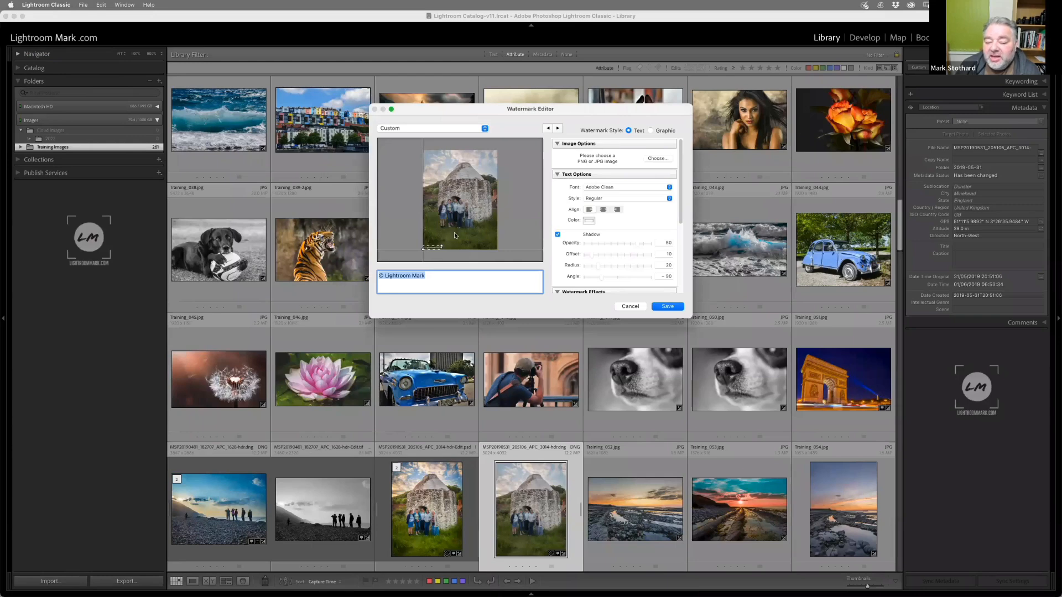
drag(441, 247, 485, 222)
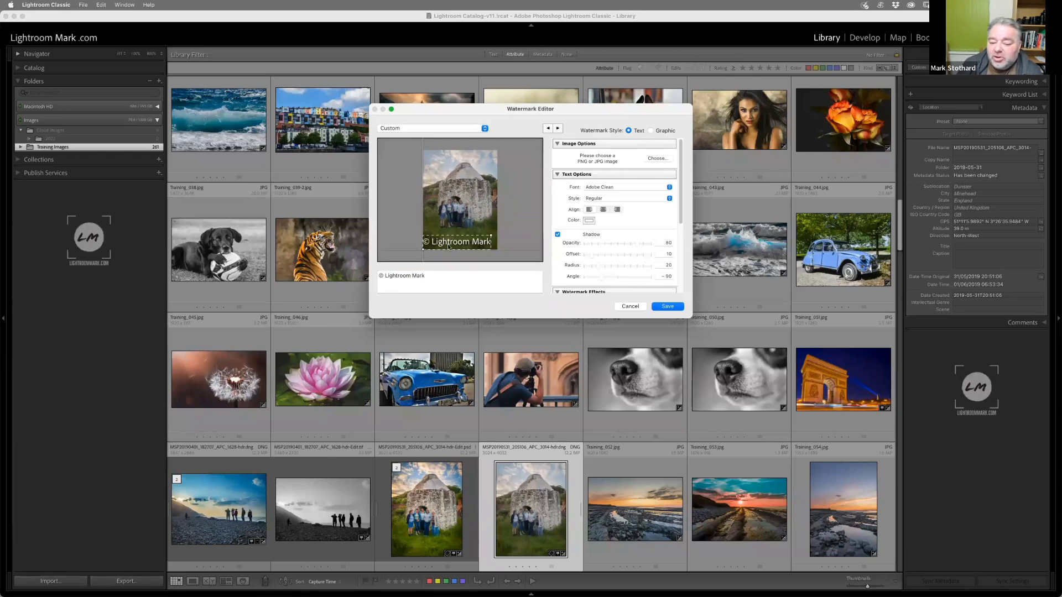
click(439, 128)
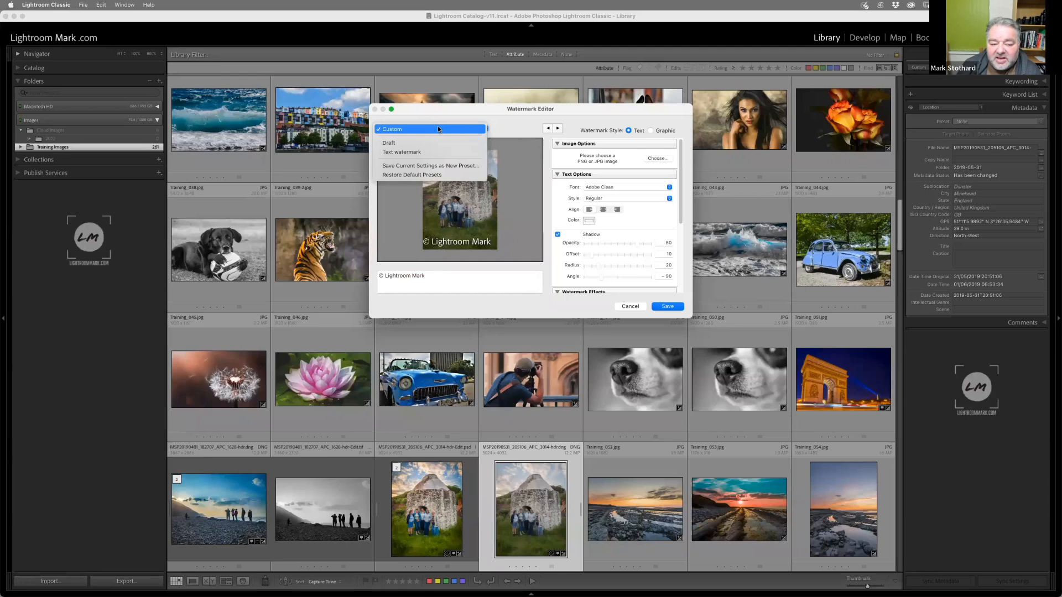
click(512, 129)
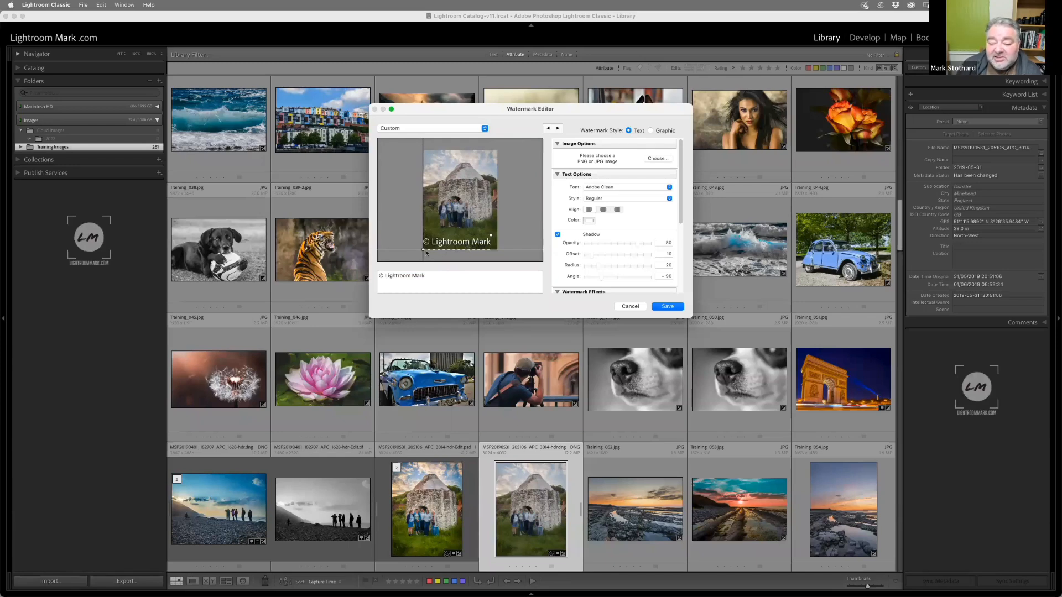
Step: Load the Draft watermark preset and preview a bottom-centre anchor before restoring the centre anchor
click(435, 132)
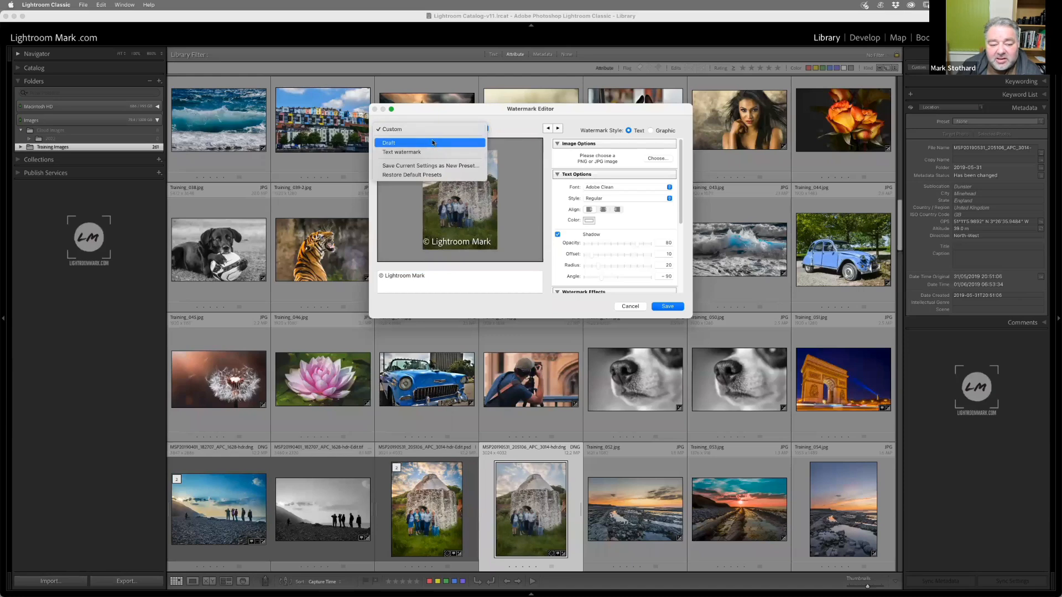
key(Return)
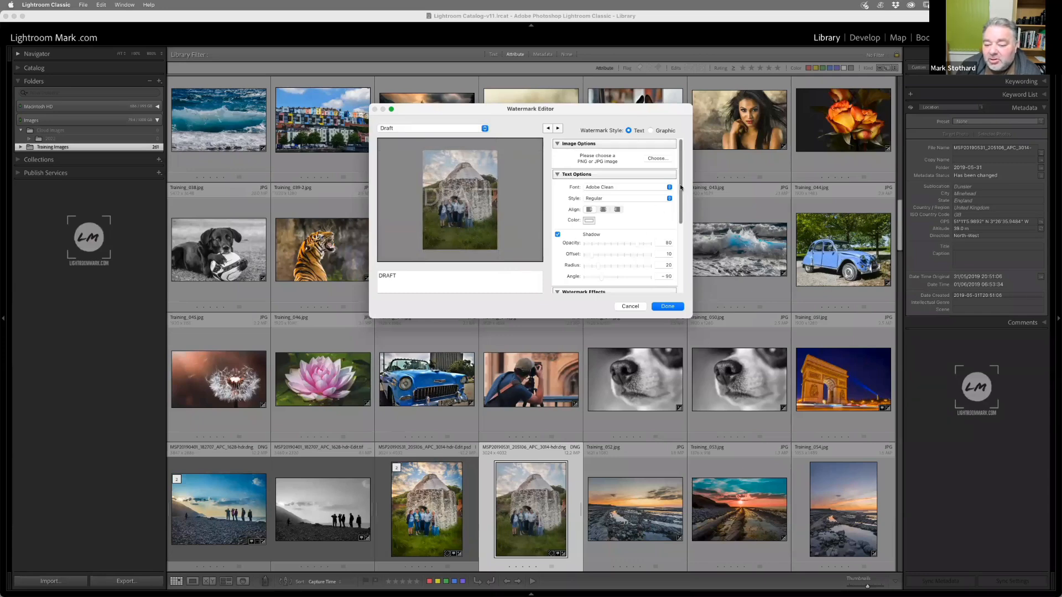
drag(681, 189, 679, 257)
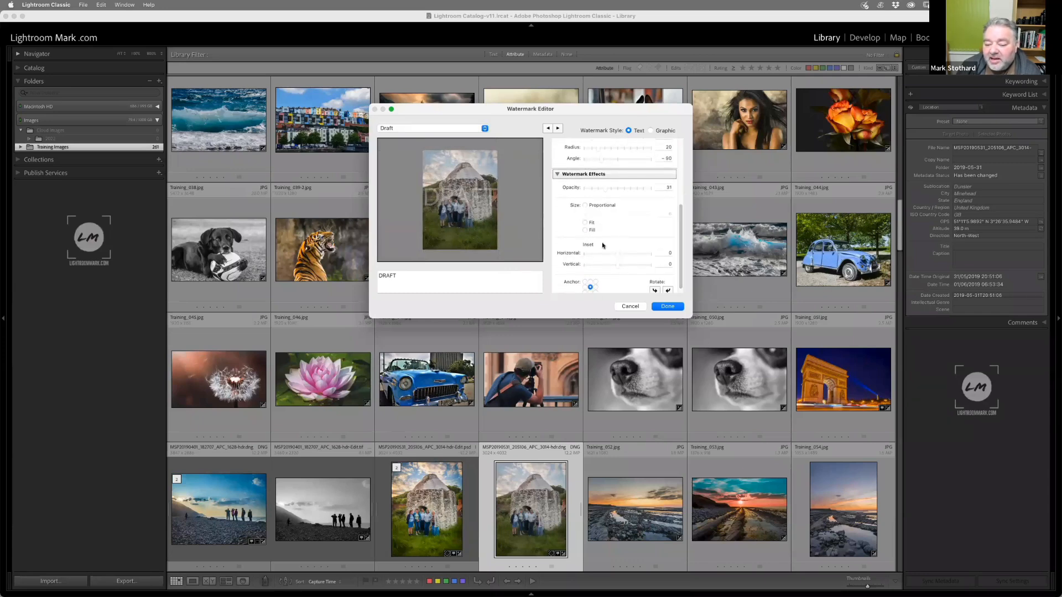
click(591, 292)
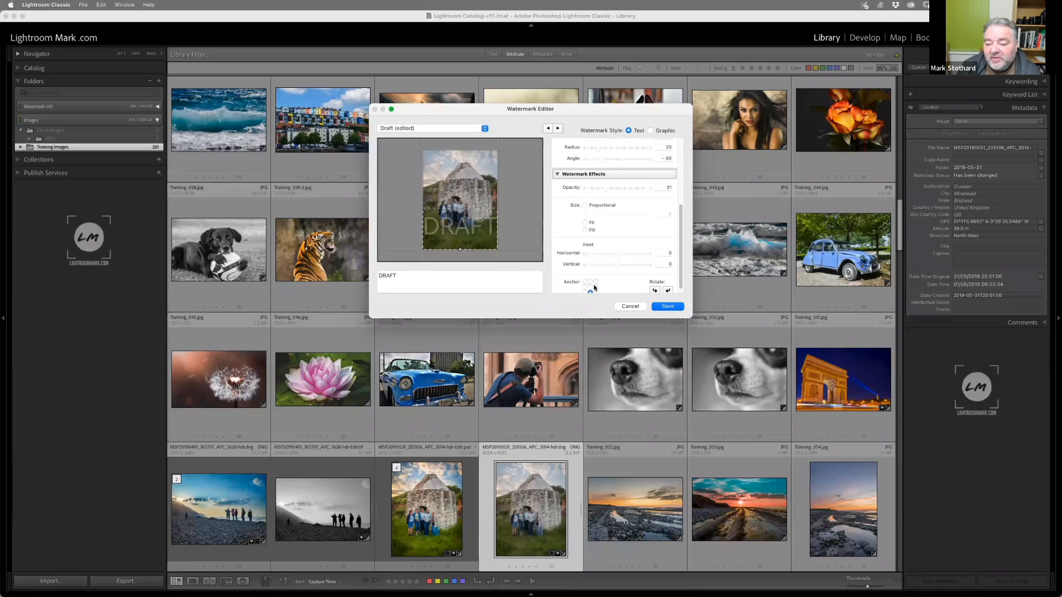
click(595, 288)
click(590, 287)
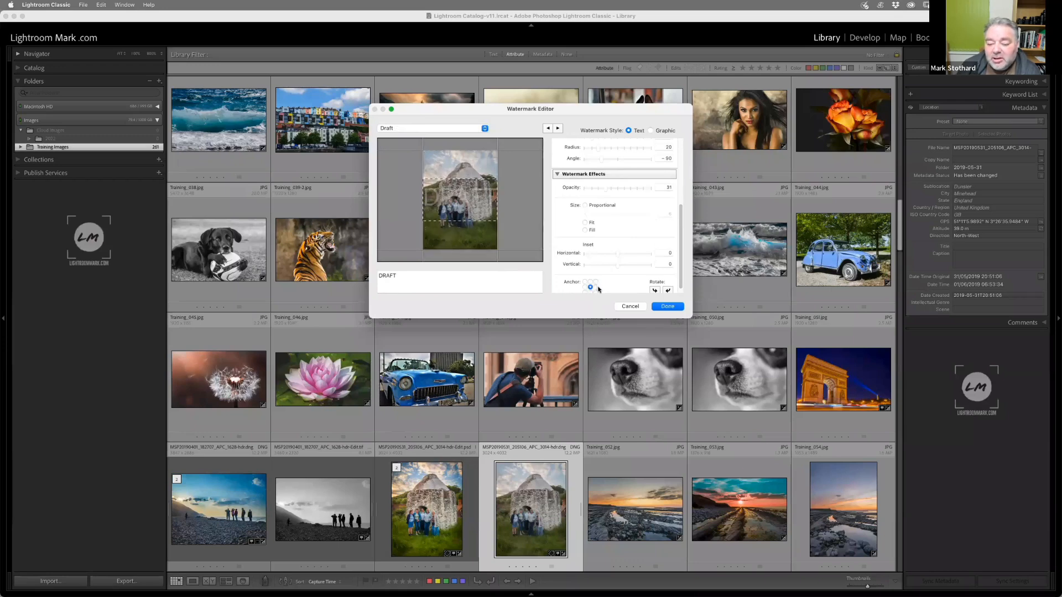
Step: View the options for saving, deleting and renaming watermark presets, and close the Watermark Editor
click(396, 129)
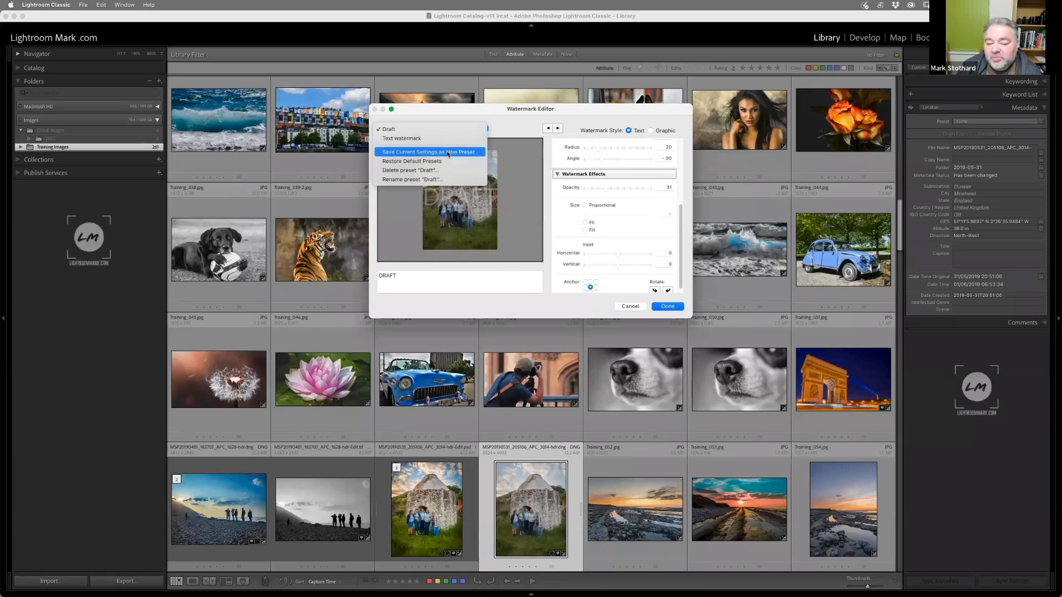
click(518, 134)
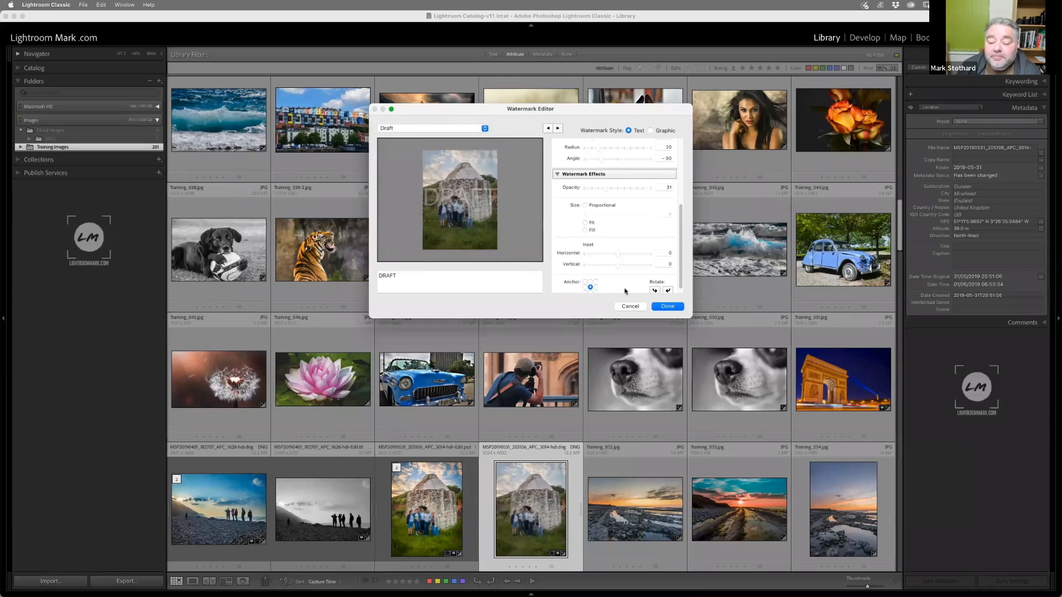
click(375, 111)
Step: Review the recent catalogs list and the catalog, import and export commands
click(60, 6)
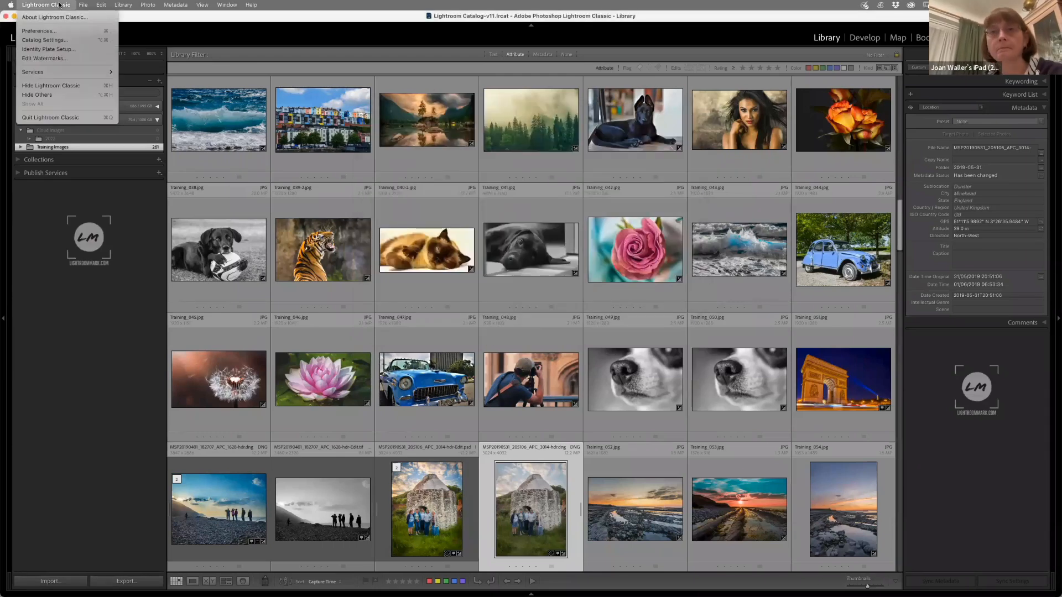
mouse_move(57, 77)
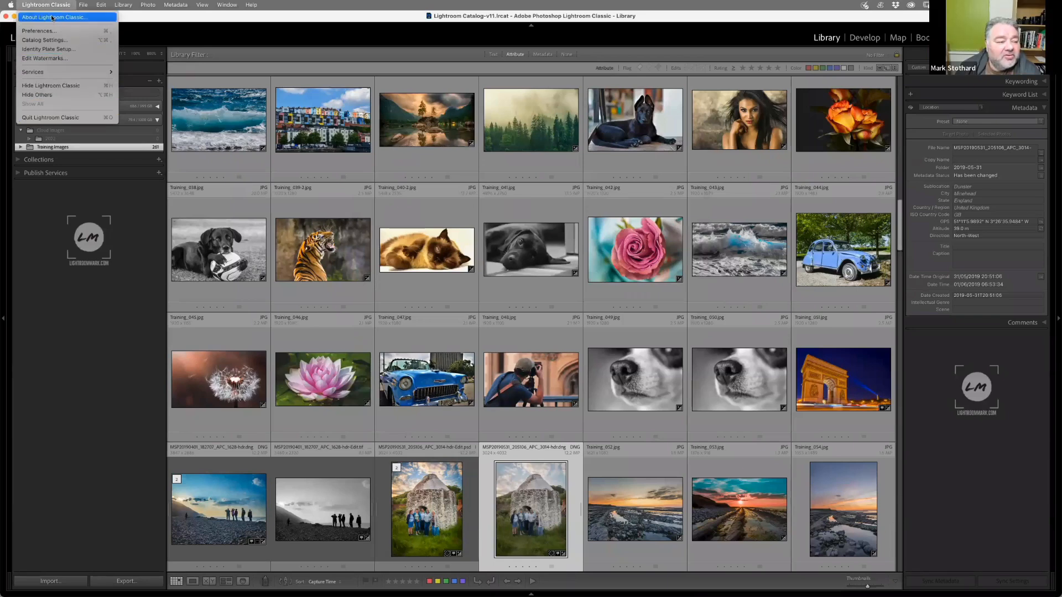
mouse_move(83, 5)
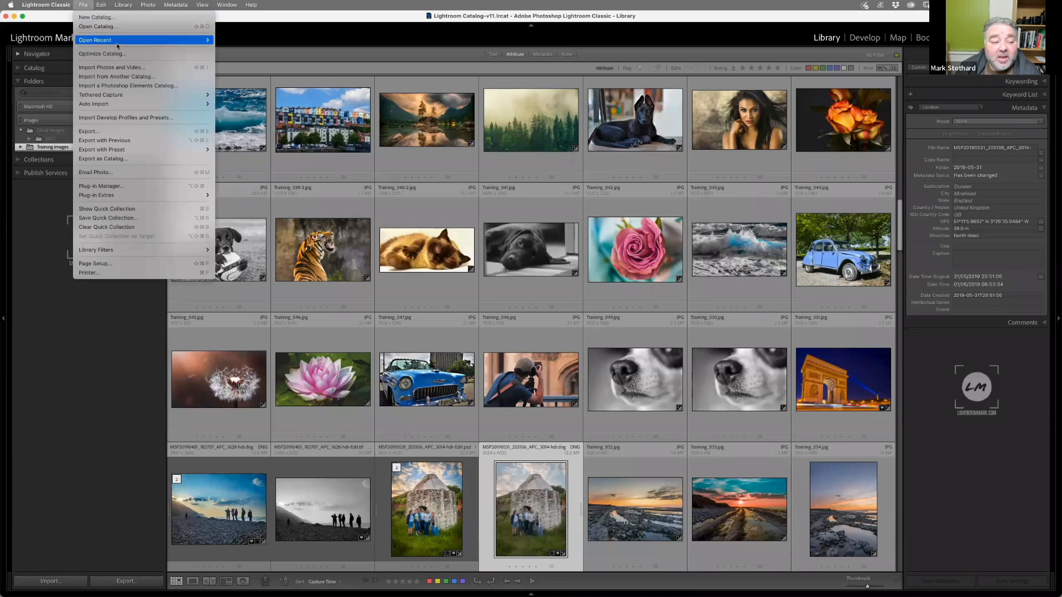
mouse_move(115, 41)
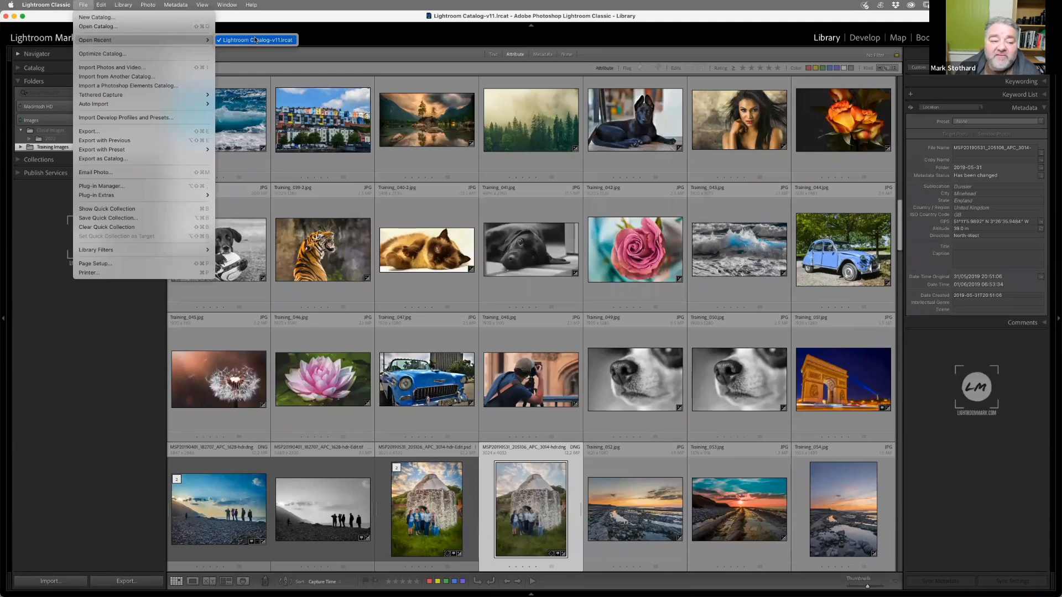
mouse_move(210, 40)
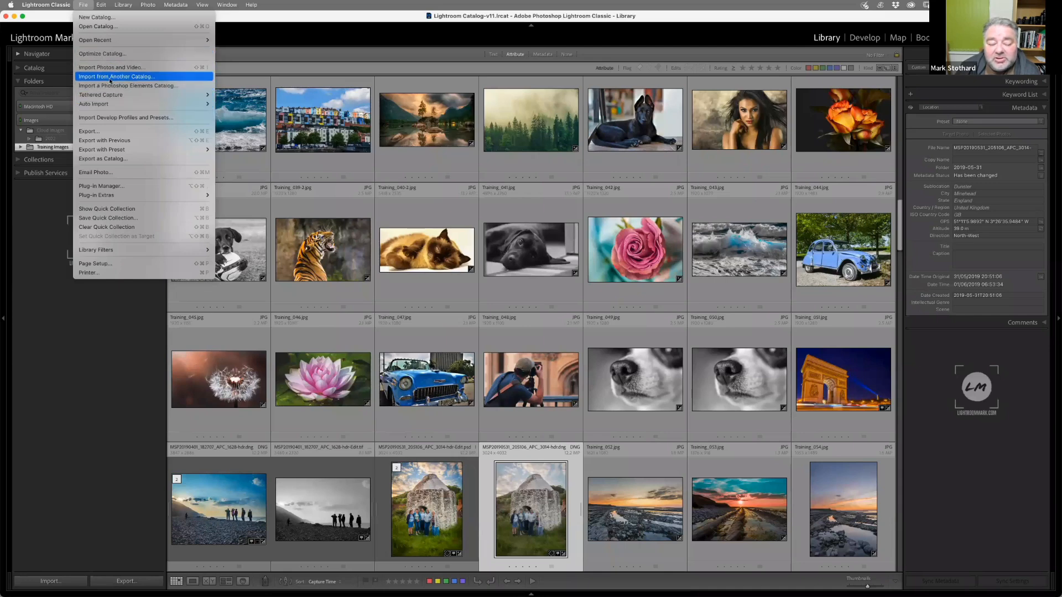
mouse_move(111, 106)
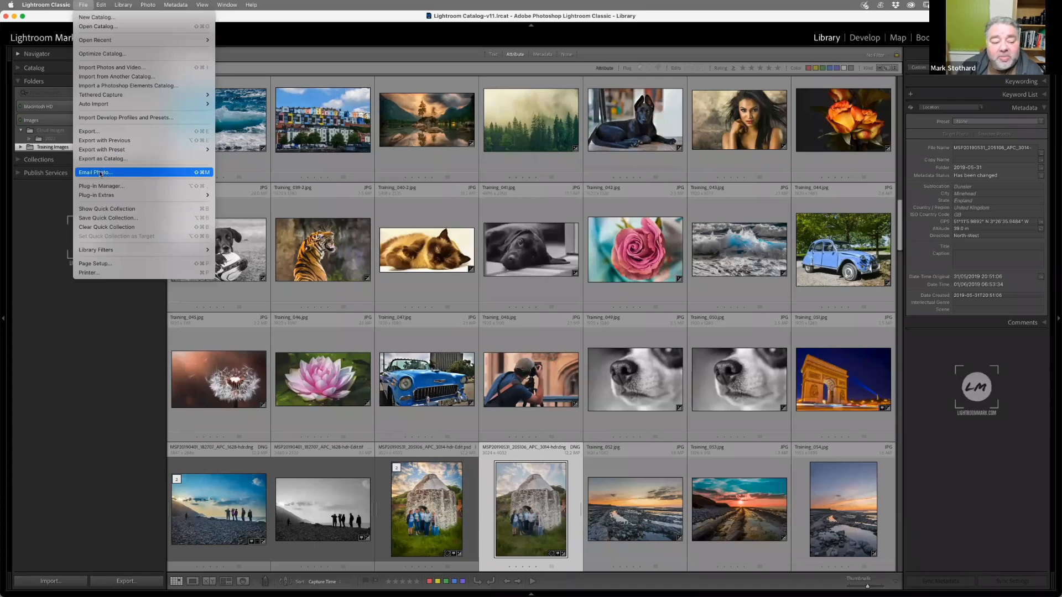
Step: Start an email with the selected photo, view the mail service providers for a new account, and cancel both the account setup and the email
click(102, 173)
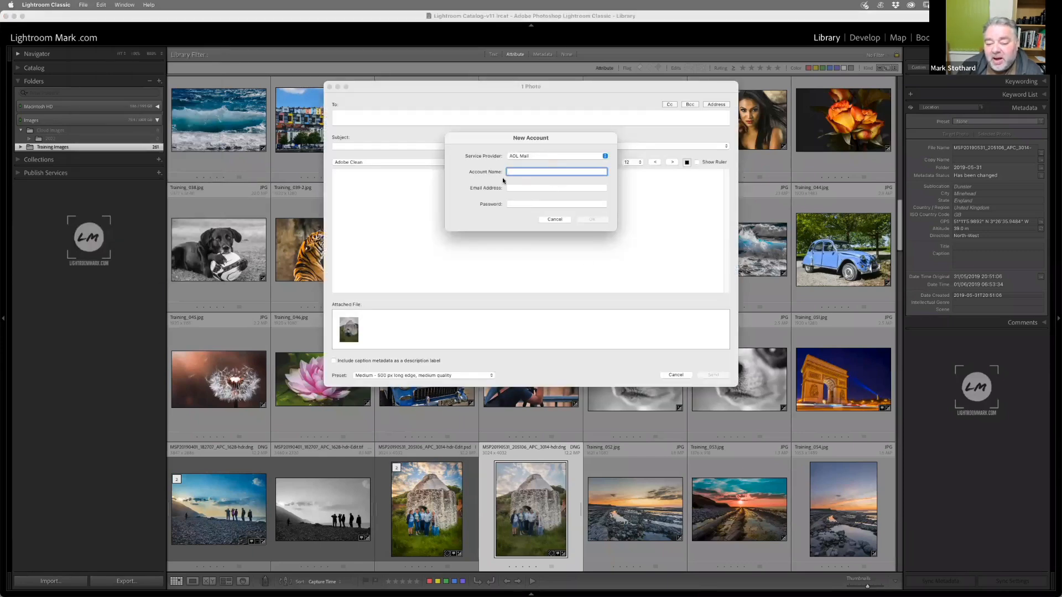
drag(511, 148, 657, 123)
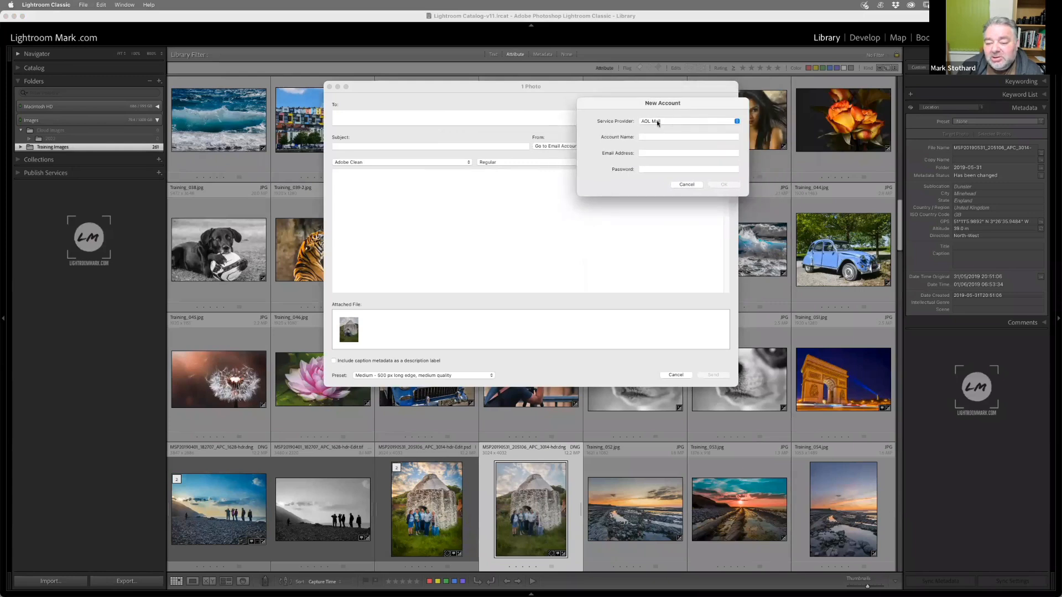
click(655, 121)
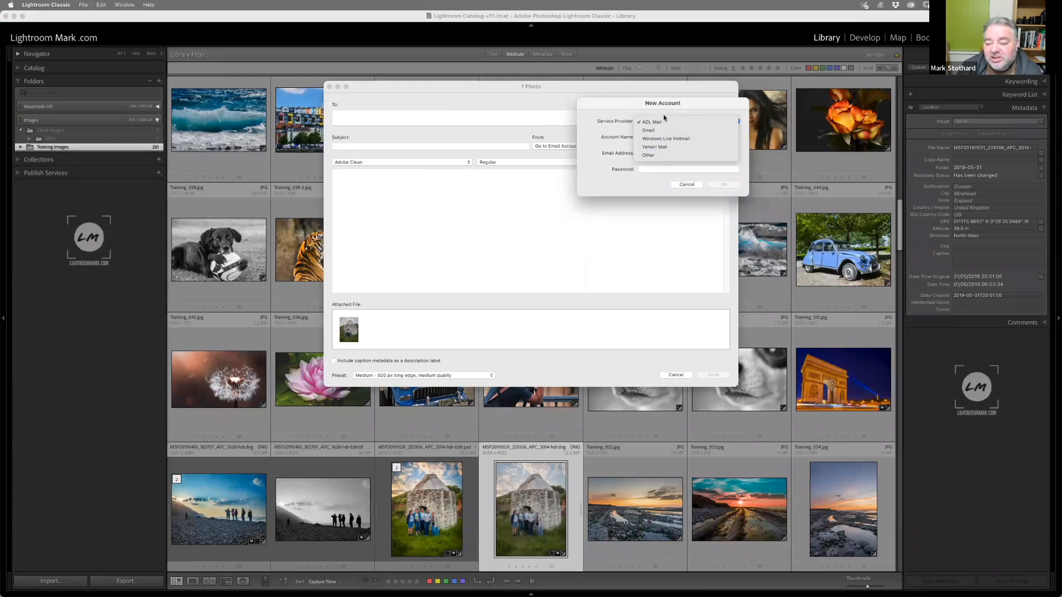
click(628, 106)
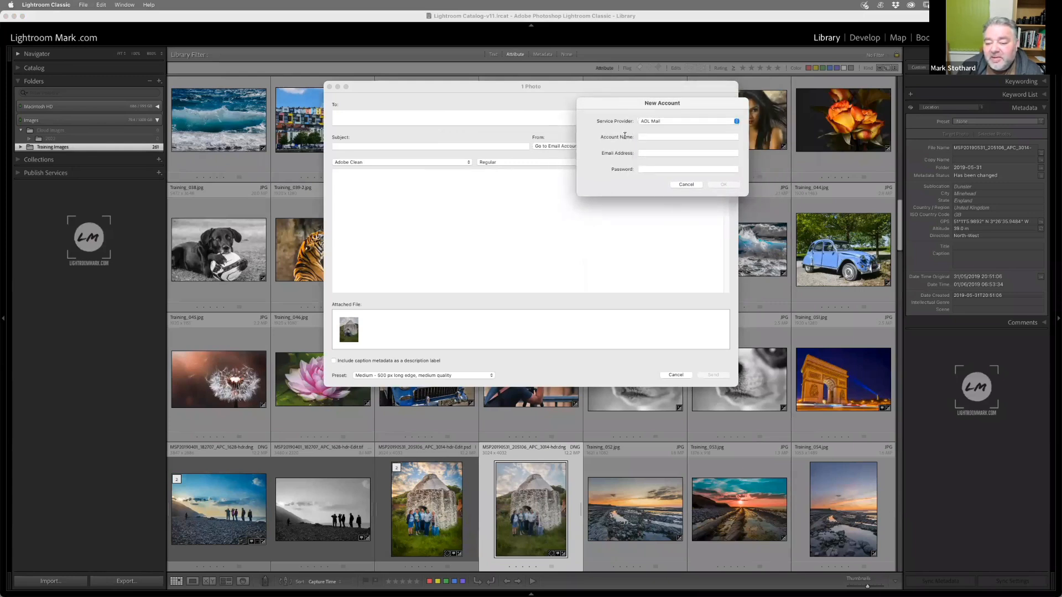
click(686, 185)
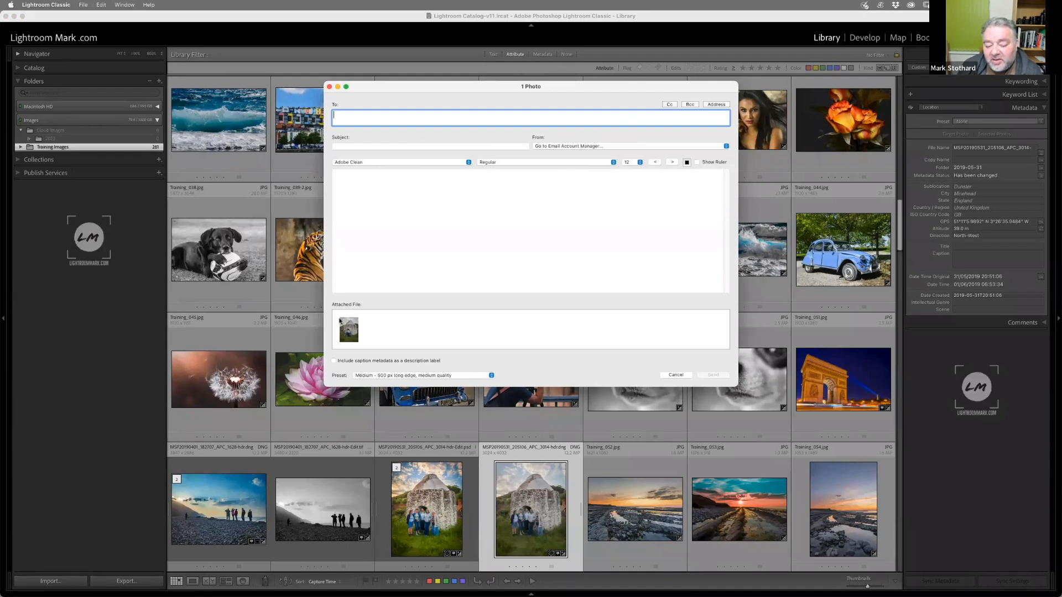
click(674, 377)
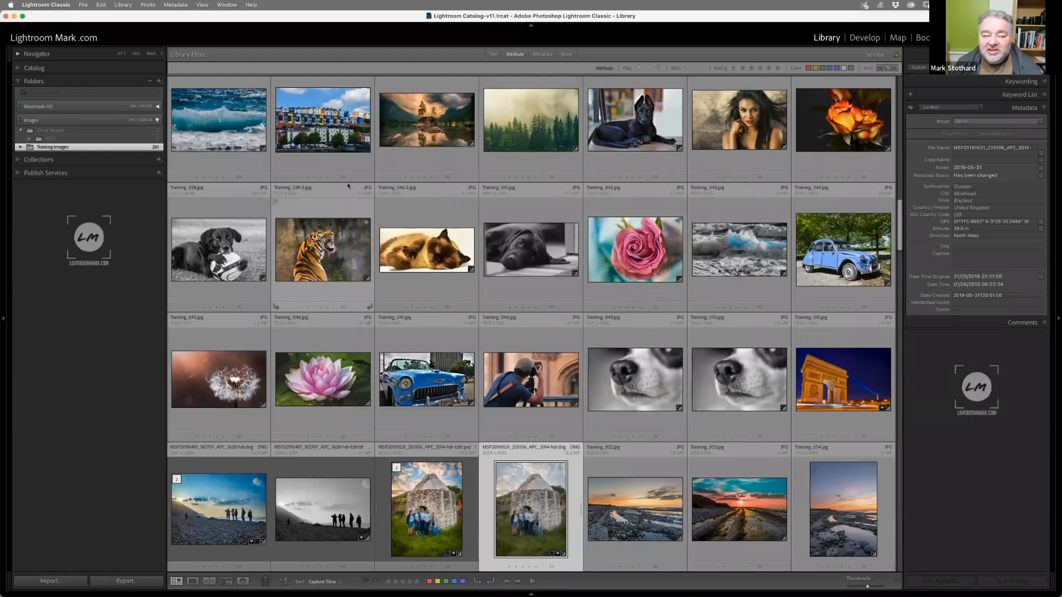
Step: Open the Plug-in Manager, collapse the AdobeStock plug-in's Status section, and enlarge the dialog to show the full plug-in list
click(56, 4)
mouse_move(83, 5)
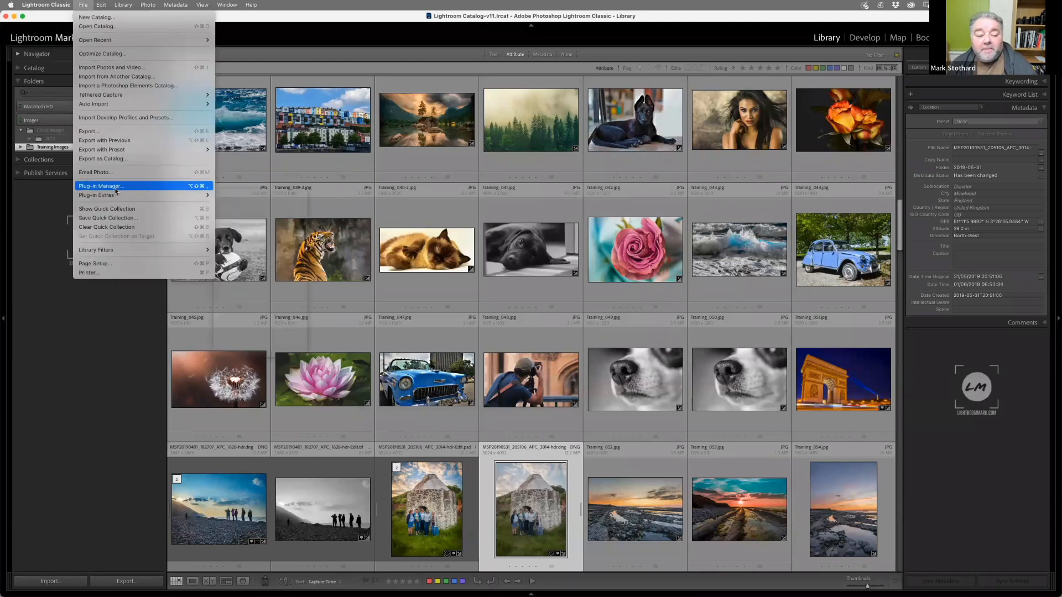
click(116, 187)
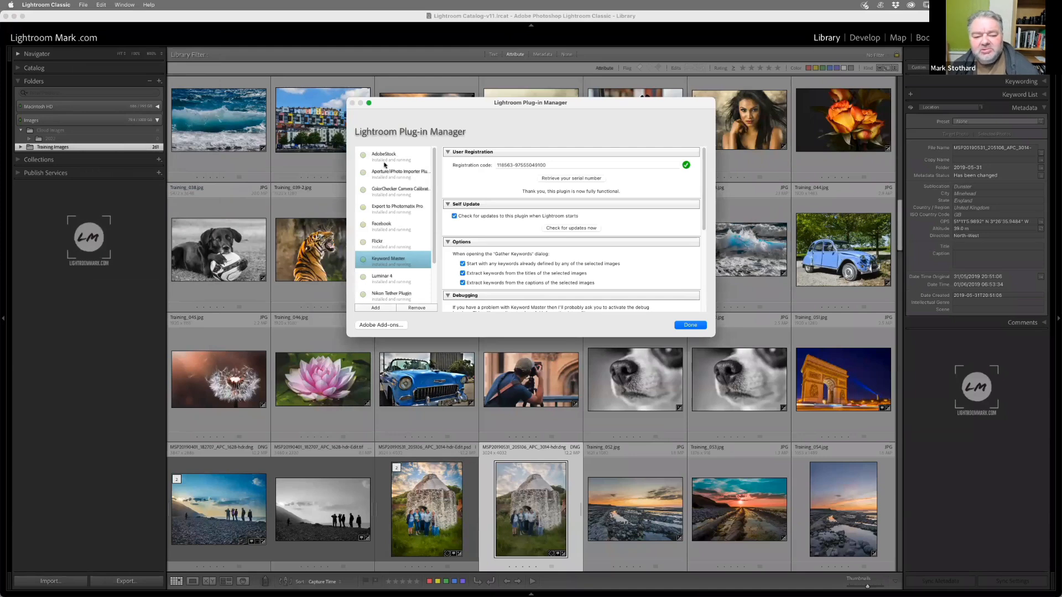
click(386, 161)
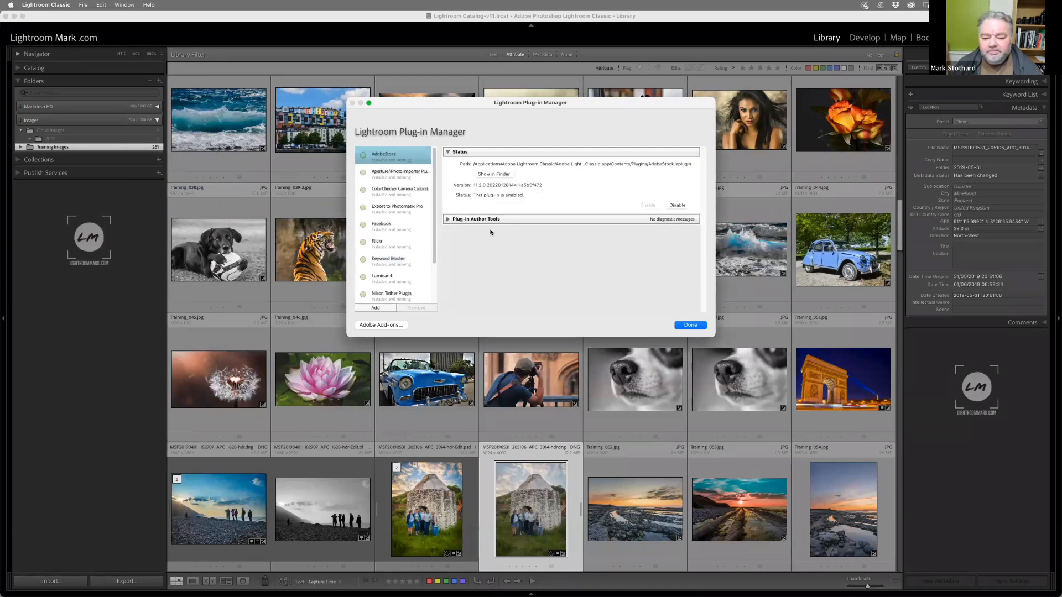
click(449, 153)
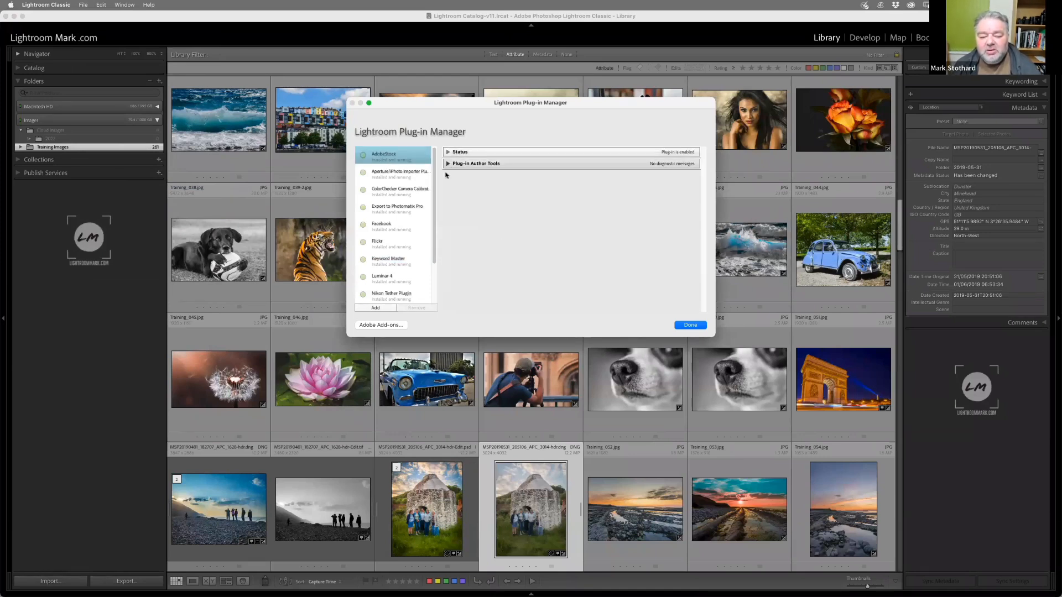
drag(435, 191, 442, 169)
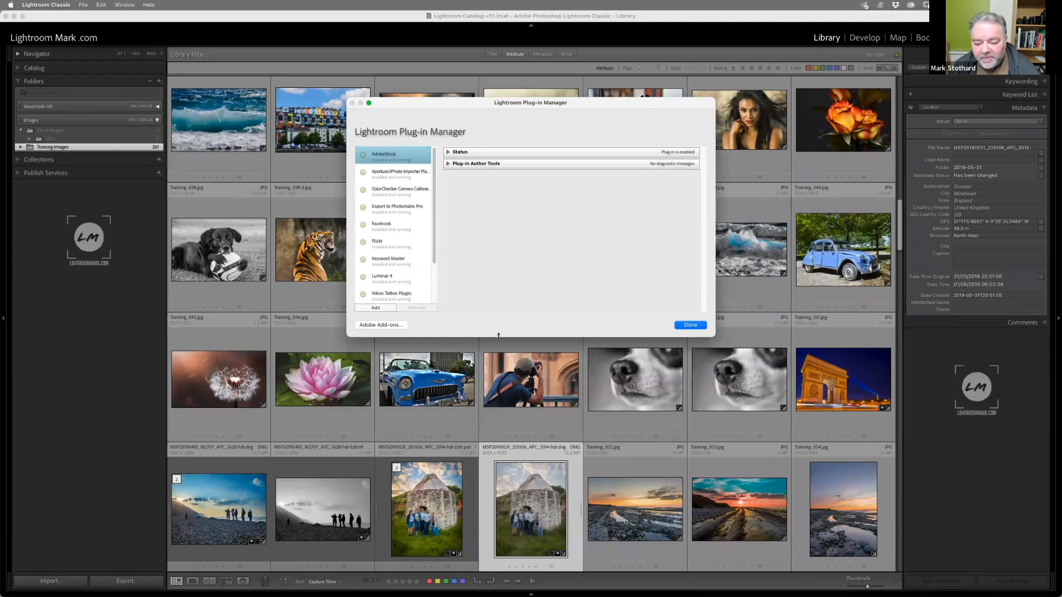
drag(495, 339, 487, 470)
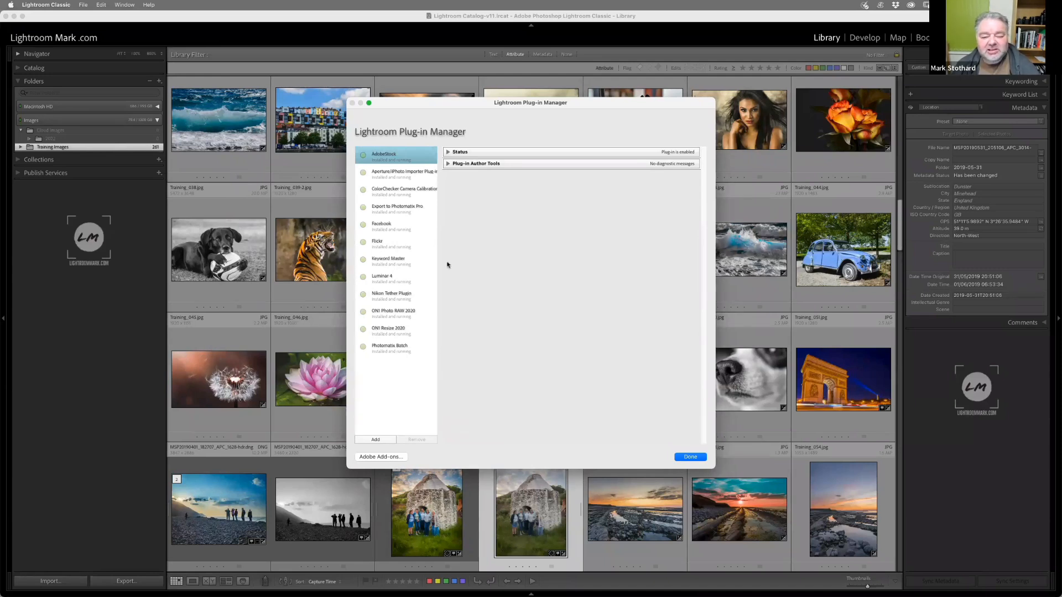
Step: Examine the Facebook, Keyword Master, Nikon Tether Plugin and AdobeStock plug-in details
click(371, 228)
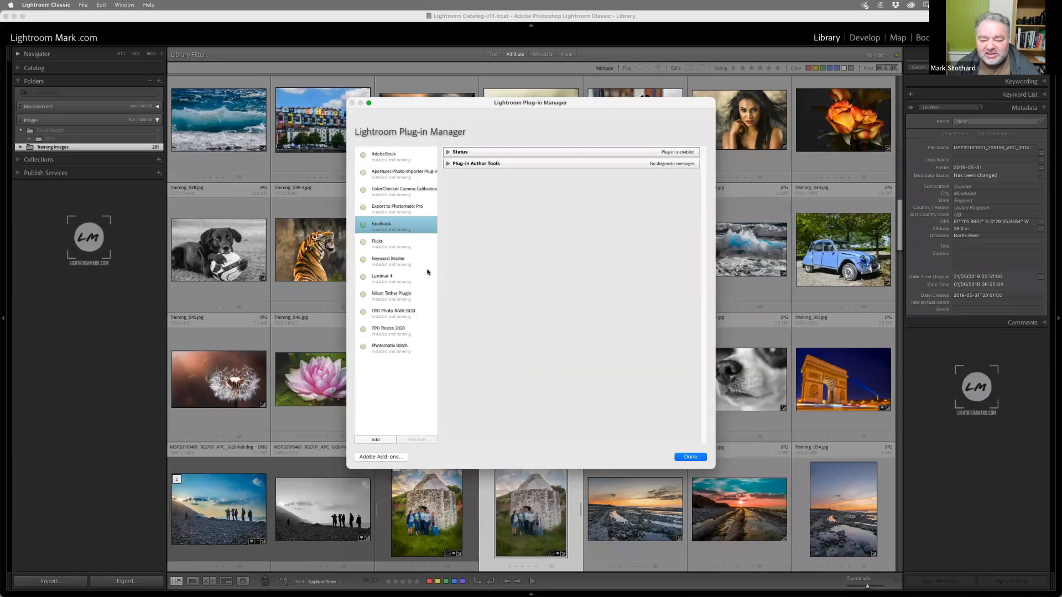
click(402, 264)
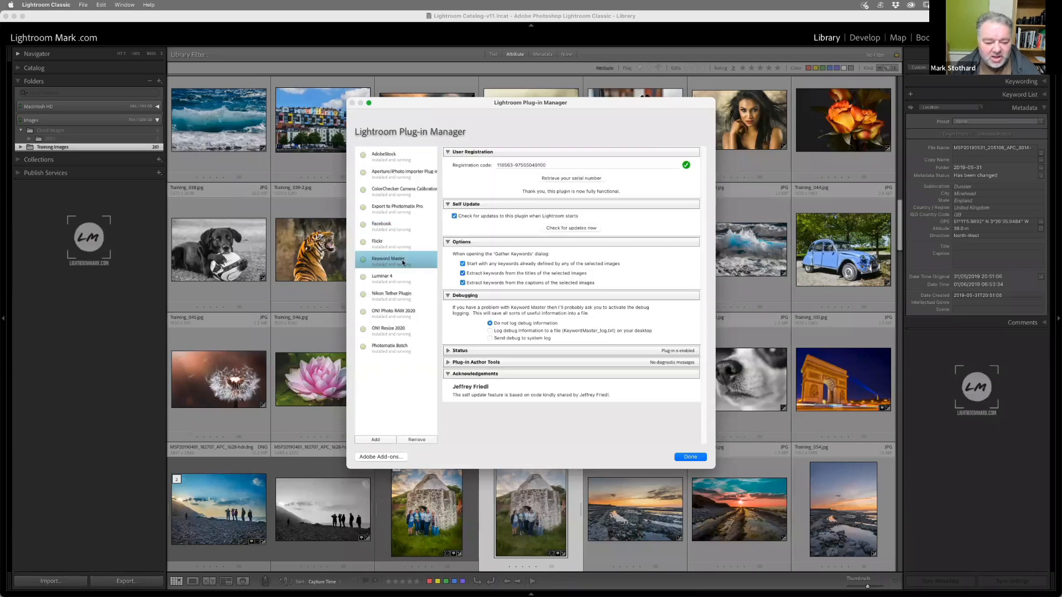
click(402, 297)
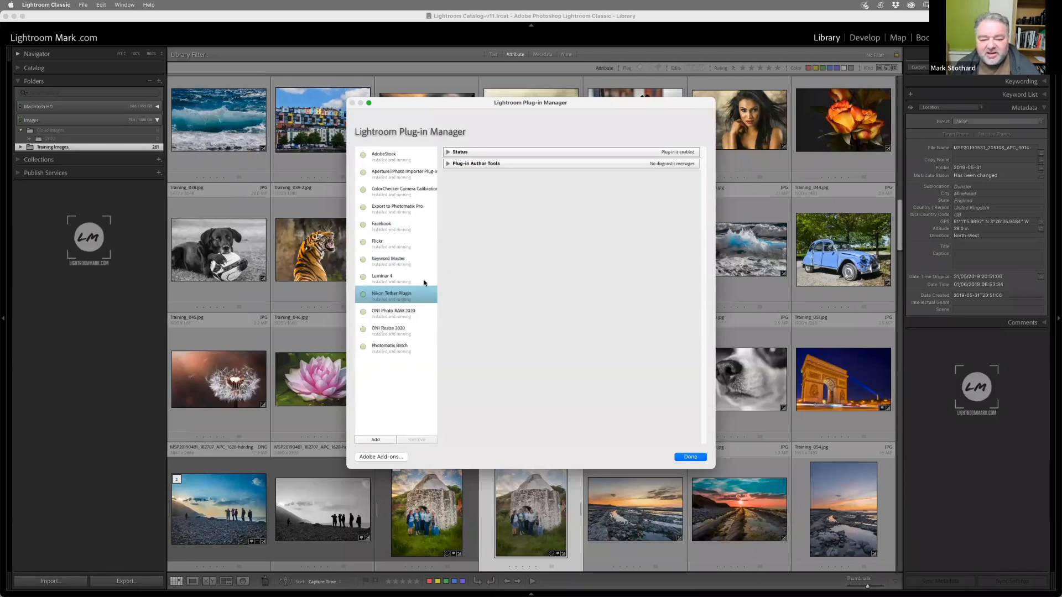
click(397, 153)
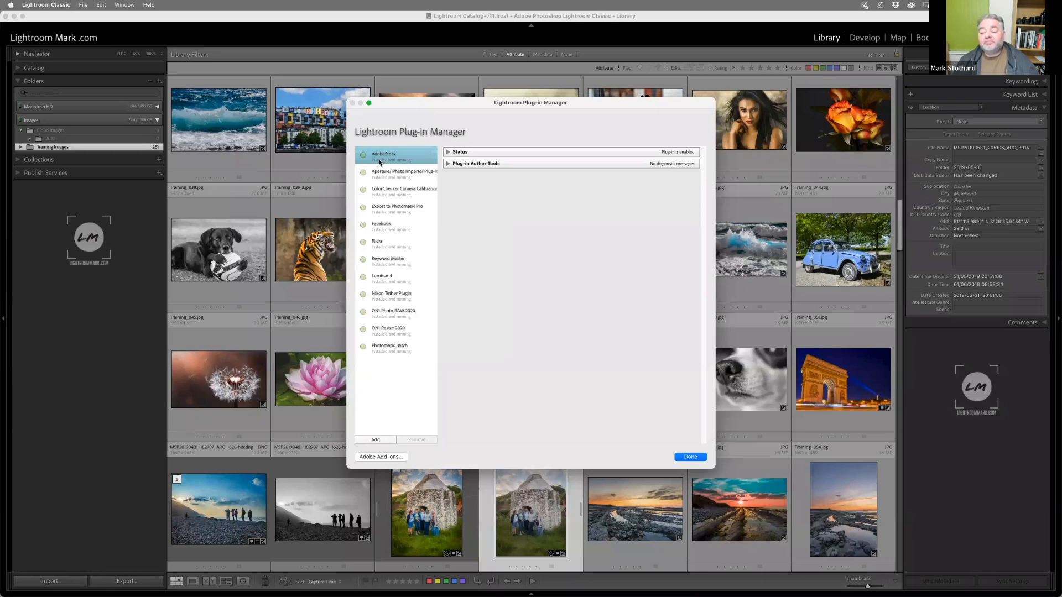
Step: Close the Plug-in Manager and review the plug-in extras, quick collection and library filter commands
click(692, 458)
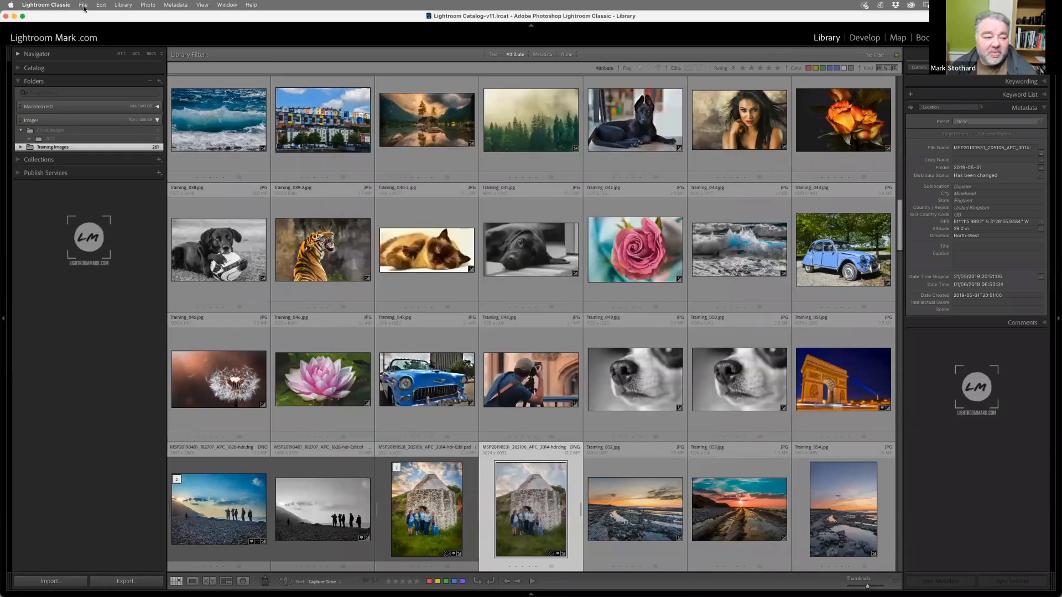
click(84, 5)
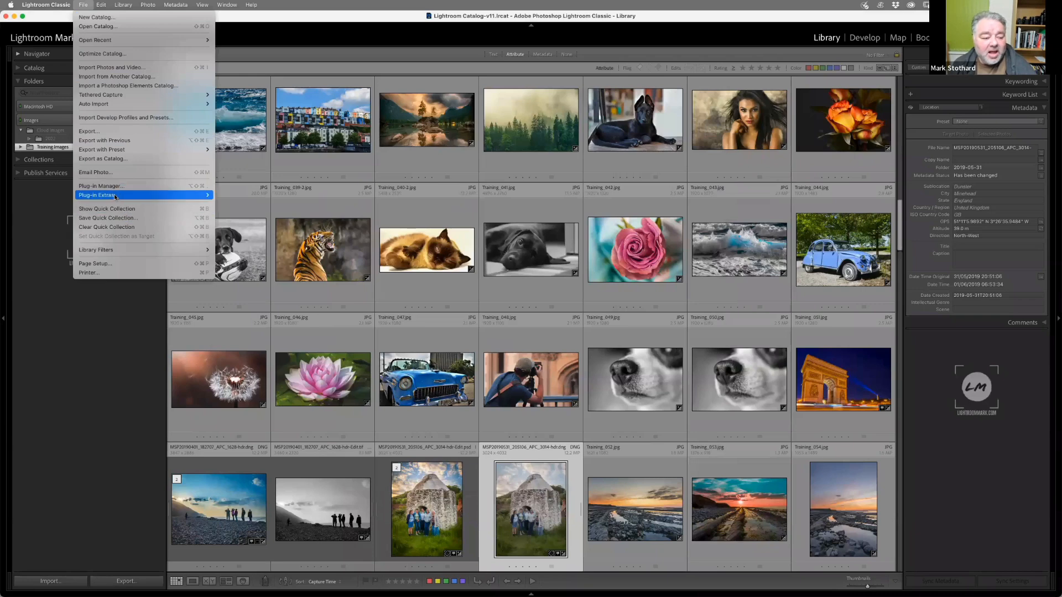
mouse_move(115, 197)
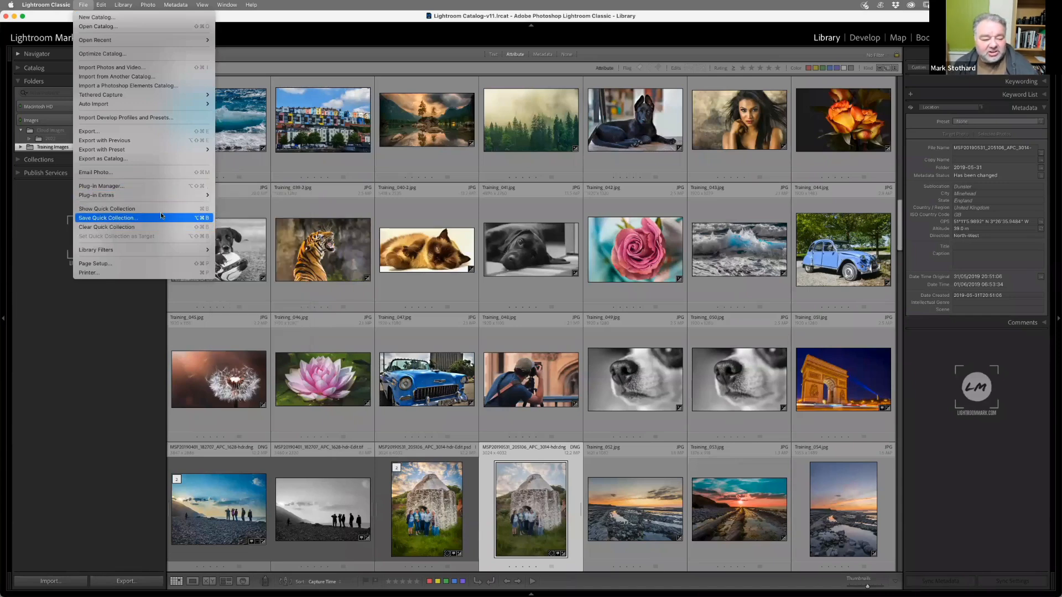
mouse_move(158, 253)
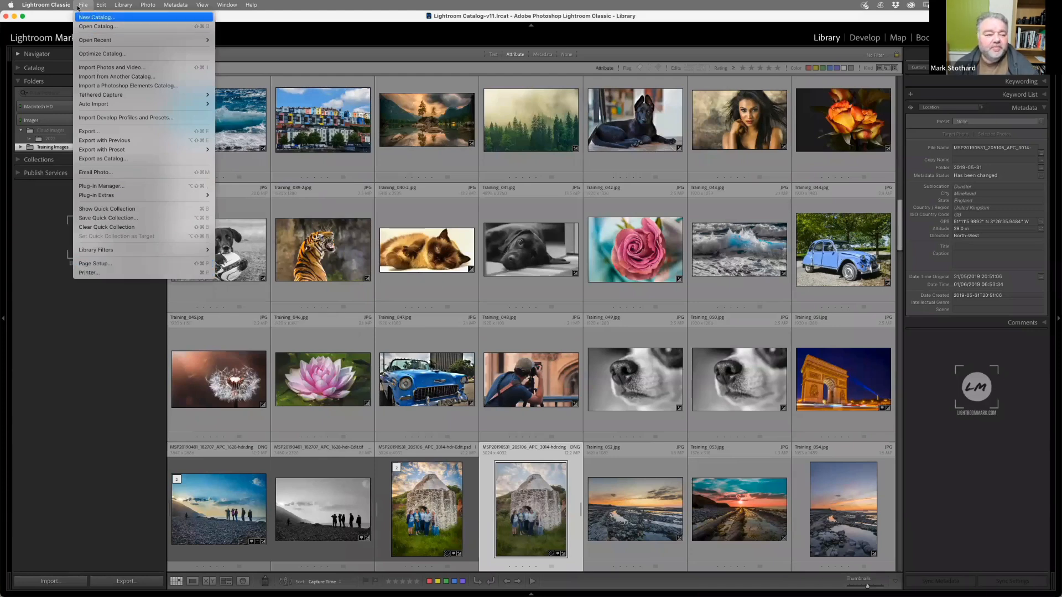
mouse_move(97, 5)
click(63, 19)
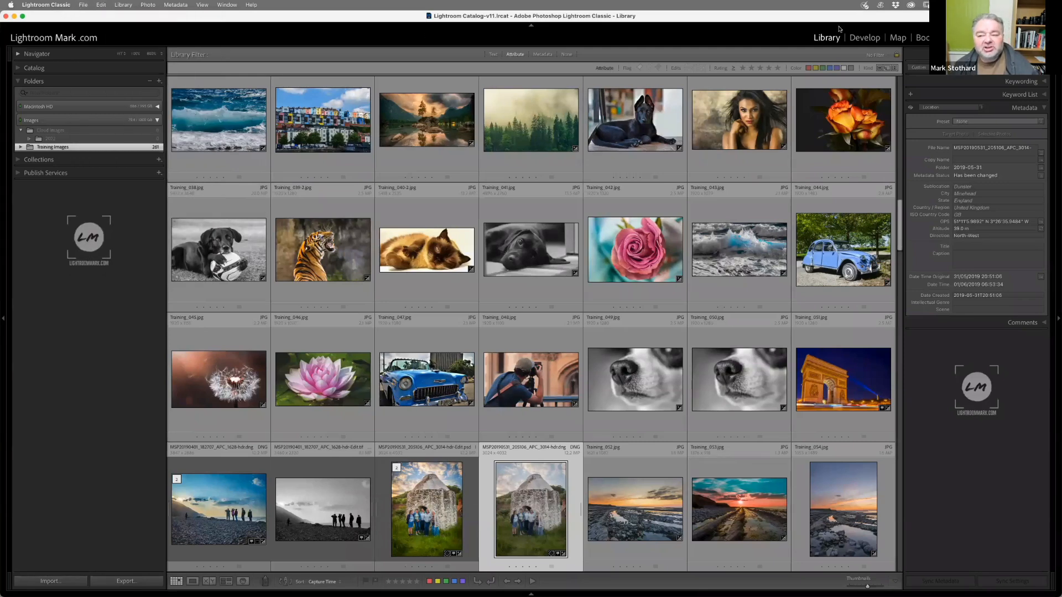
Step: Compare the Library, Develop and Map modules by switching between them with the selected photo, ending in the Library grid
click(865, 38)
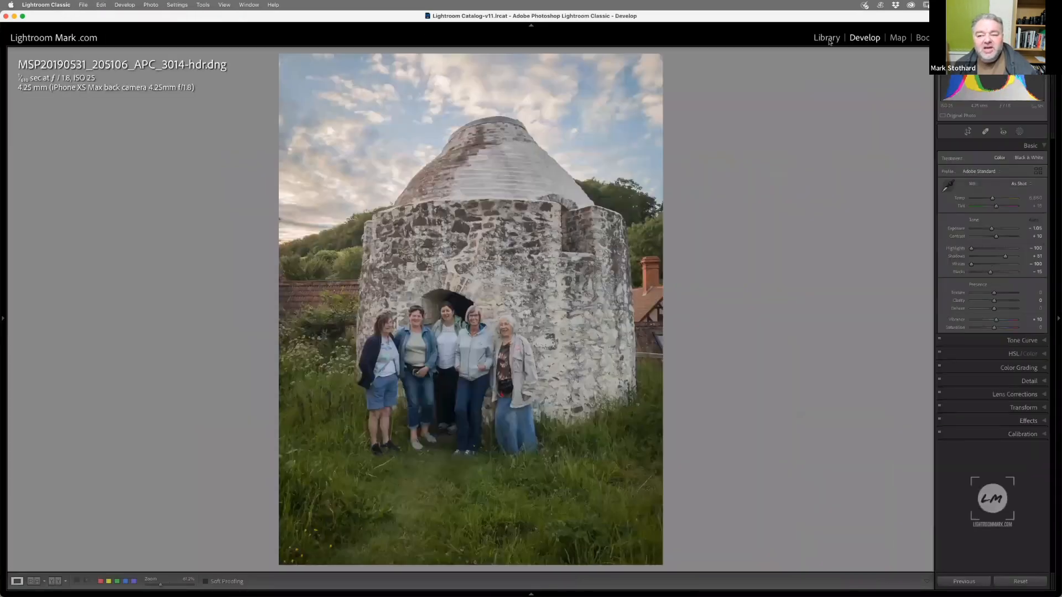
click(831, 39)
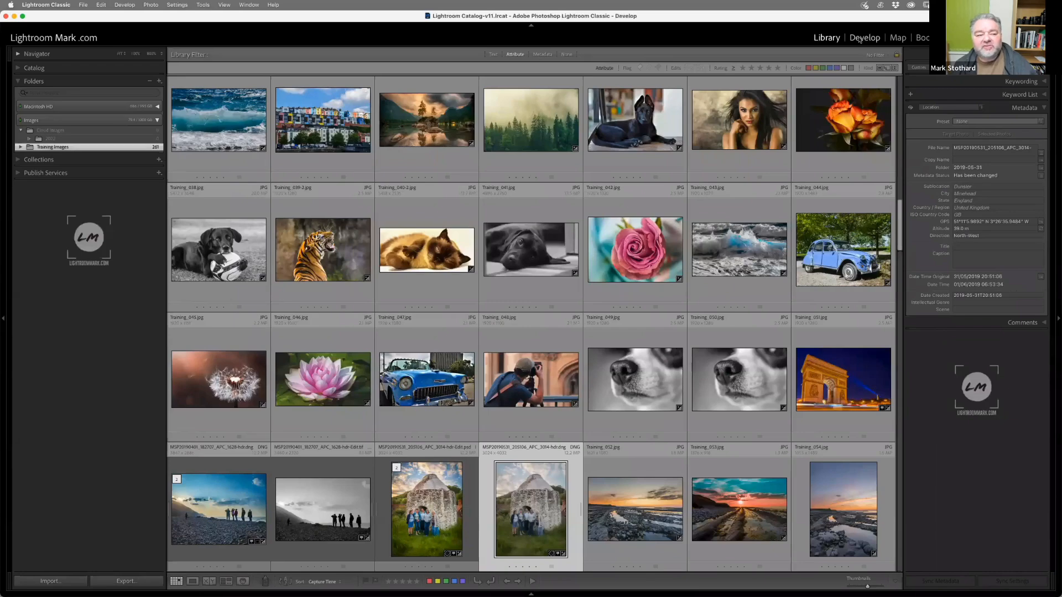
click(863, 40)
click(828, 39)
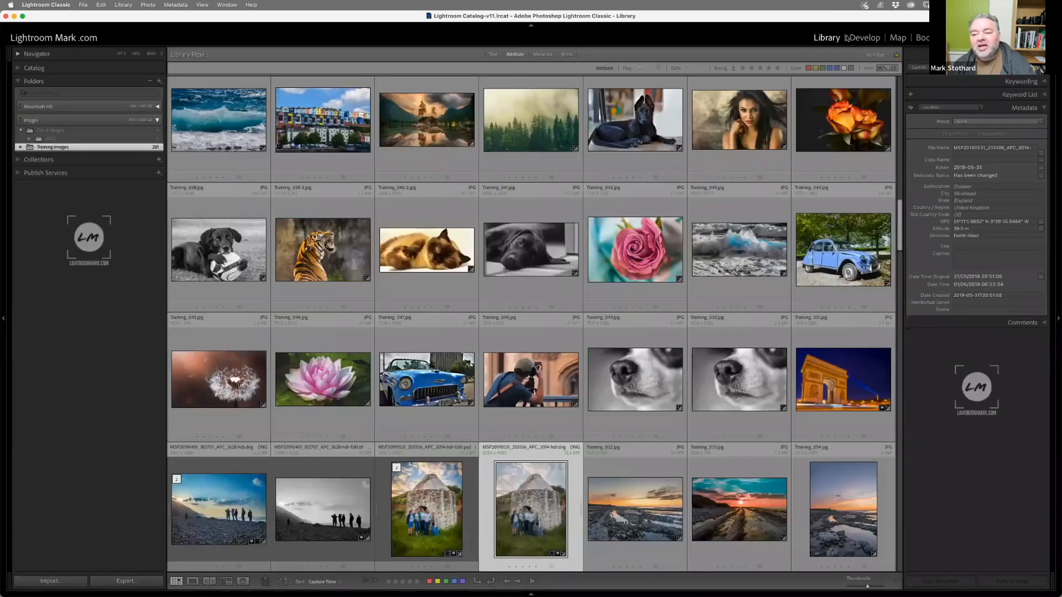
click(863, 39)
click(897, 37)
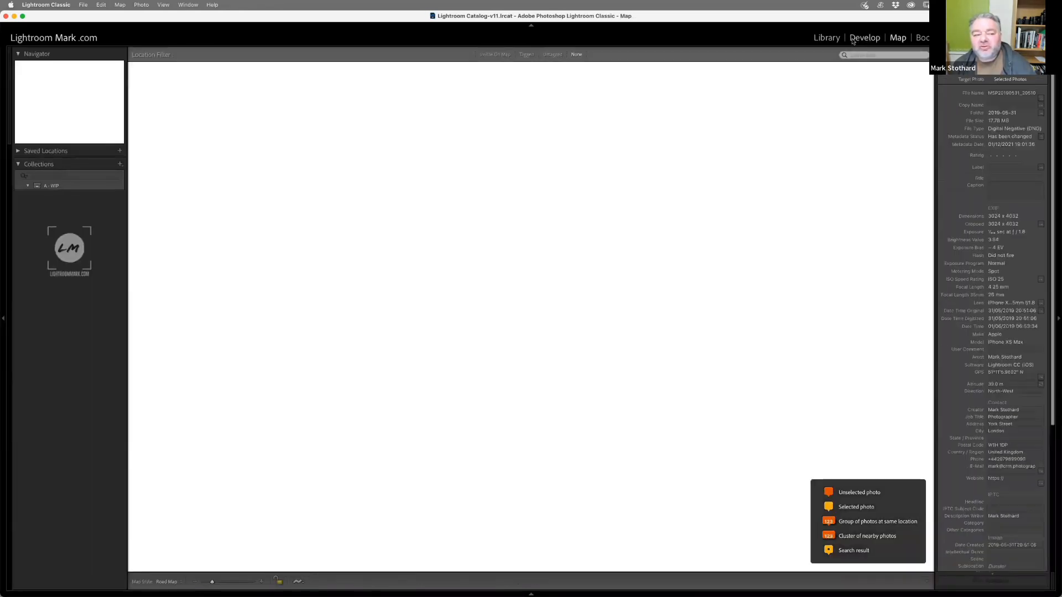
click(865, 39)
click(828, 40)
click(861, 37)
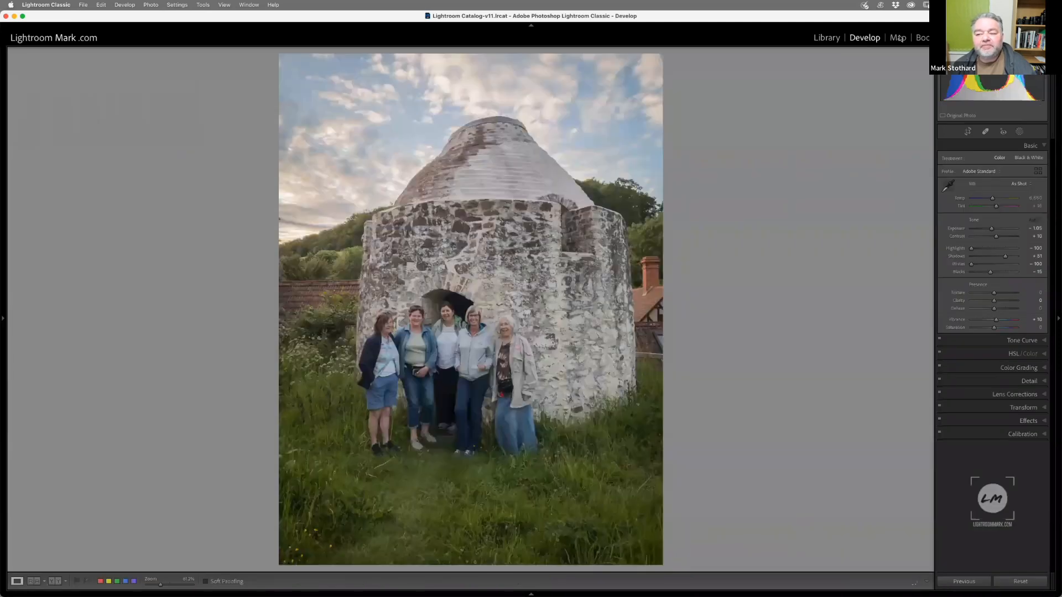
click(898, 38)
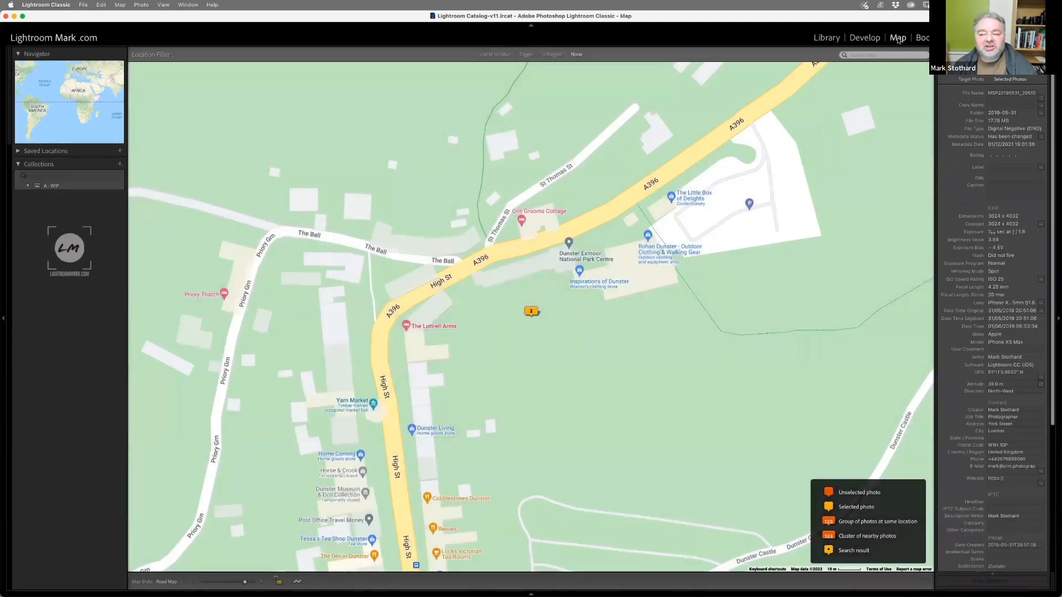
key(super+alt+4)
click(826, 39)
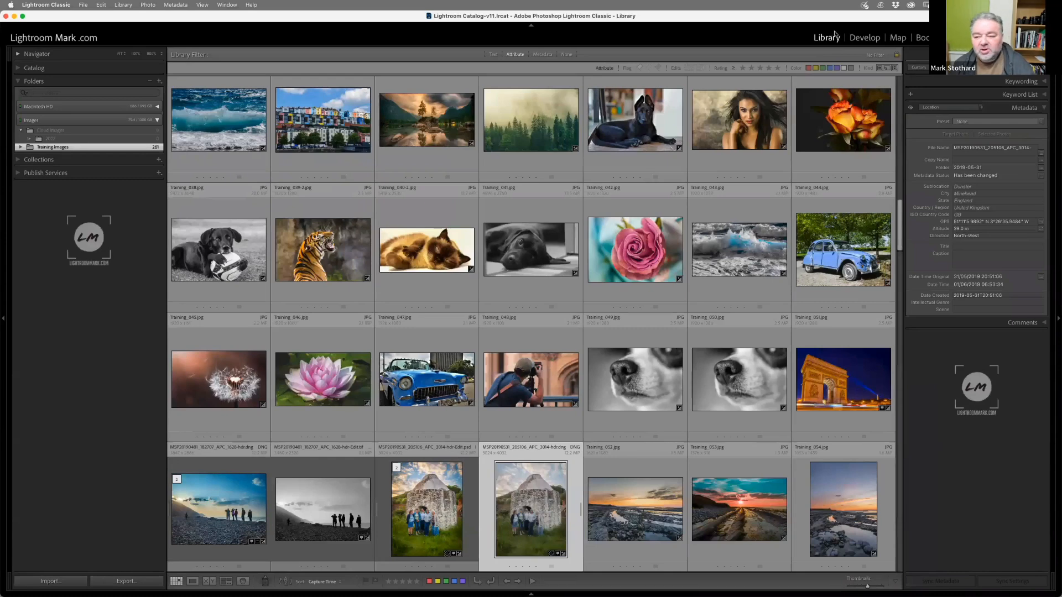
Step: Review the selection and spelling commands, and the library commands for filters, face finding, previews and plug-in extras
click(102, 5)
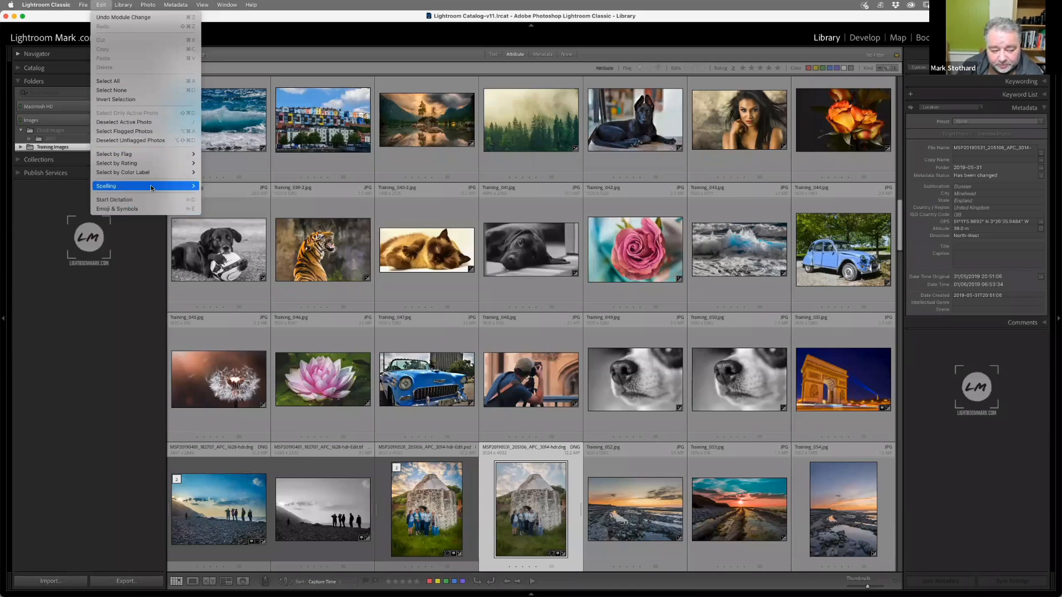
mouse_move(154, 189)
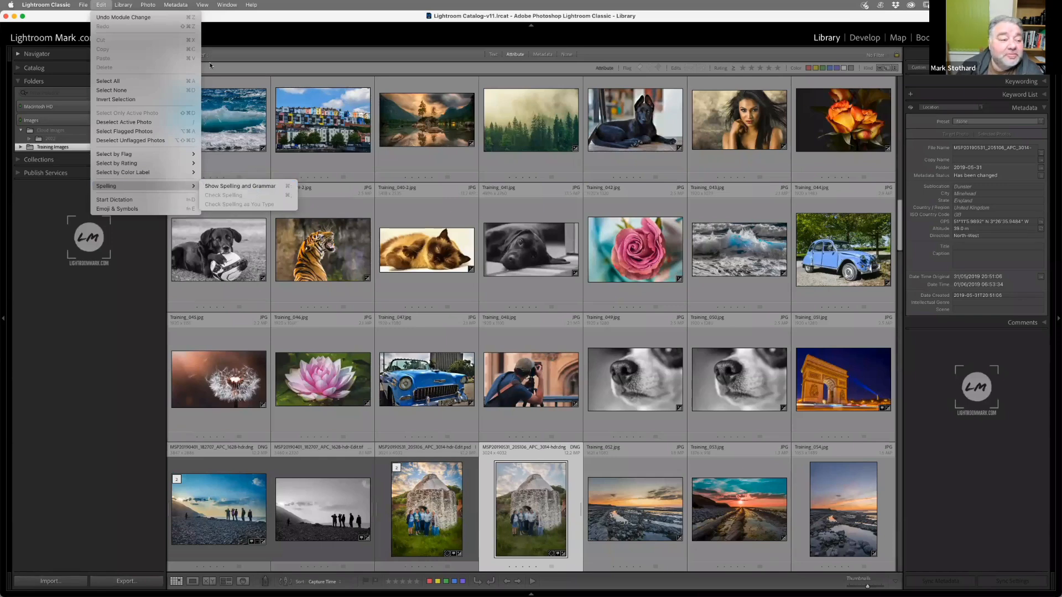
mouse_move(124, 8)
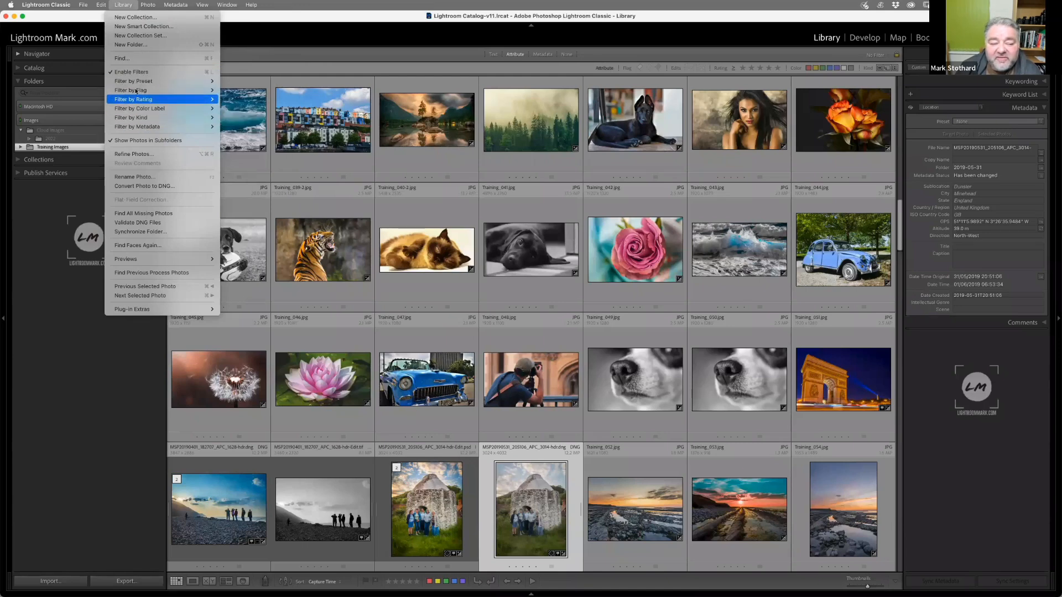
mouse_move(134, 94)
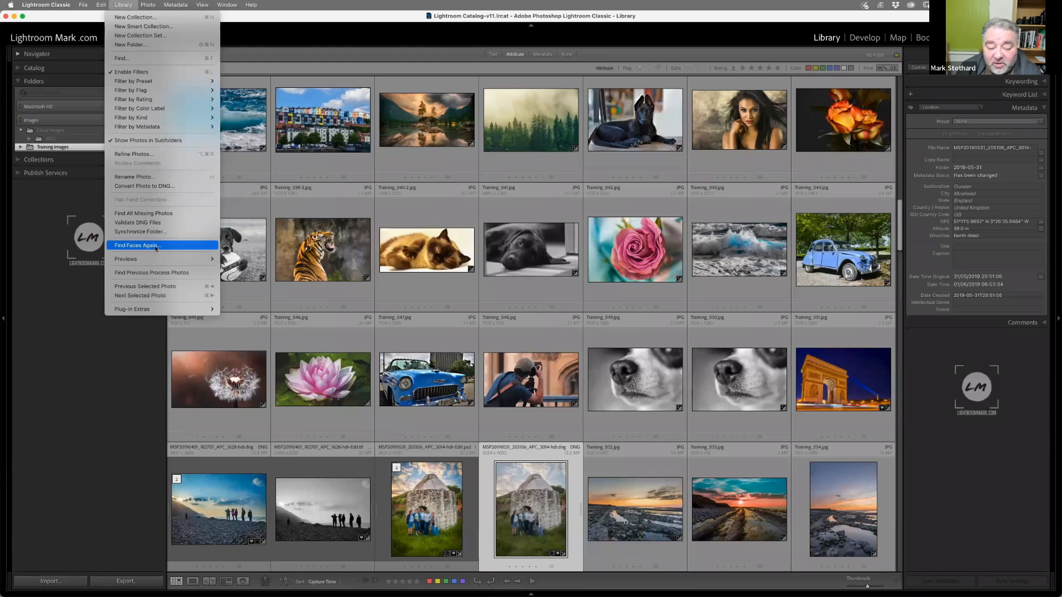
mouse_move(156, 260)
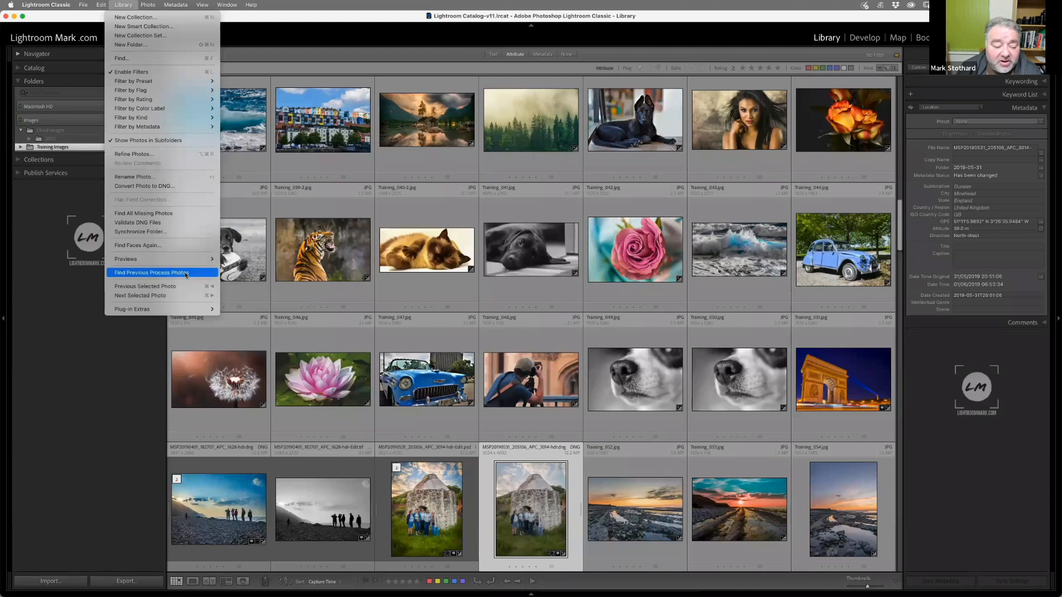
mouse_move(183, 313)
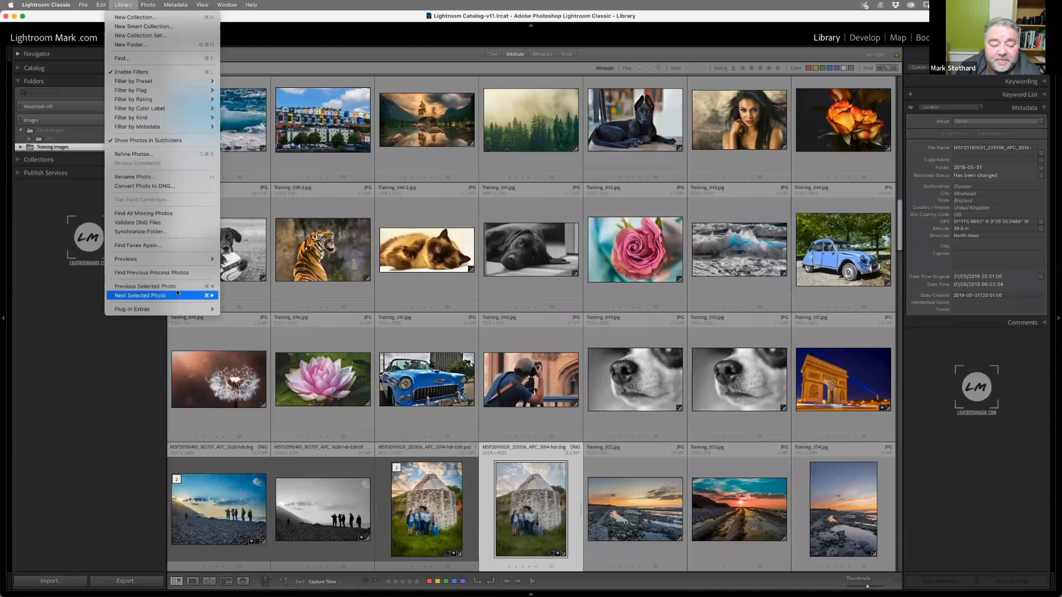
Step: Review the photo commands, including the external editor list, stacking and virtual copies
mouse_move(148, 4)
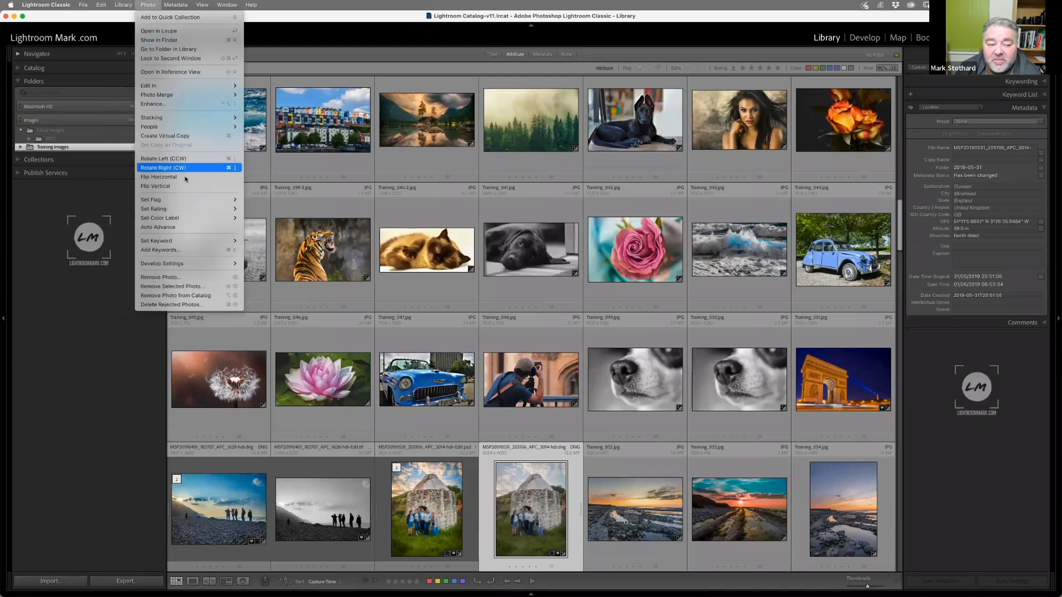
mouse_move(169, 97)
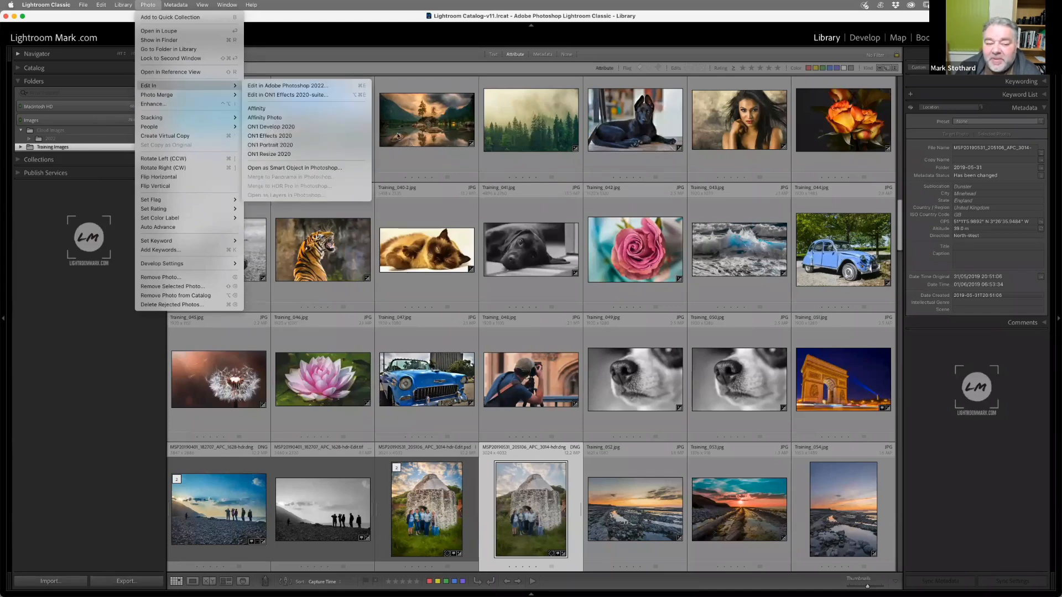
click(413, 121)
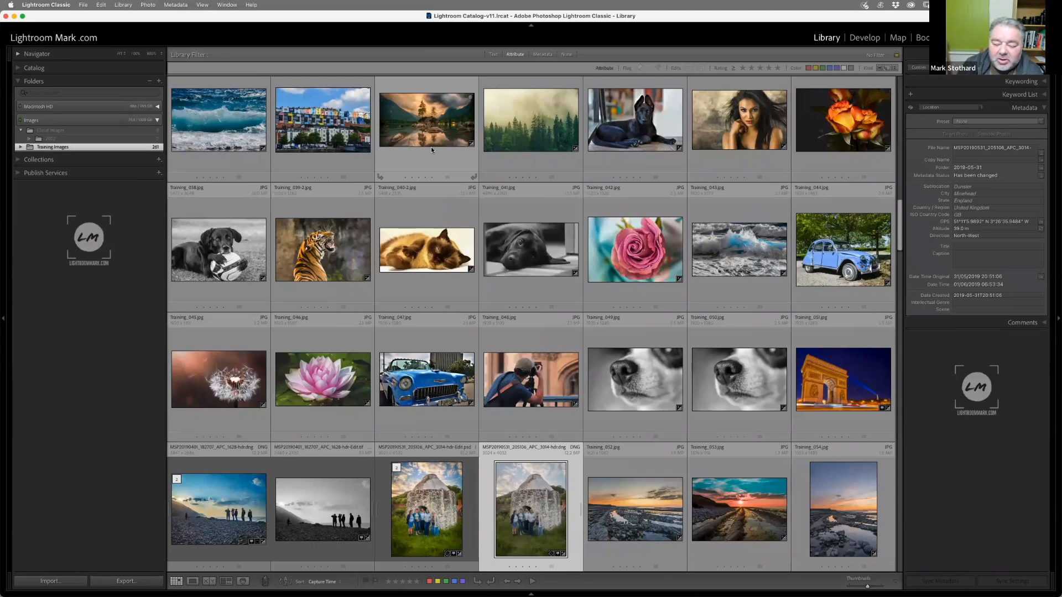
click(148, 5)
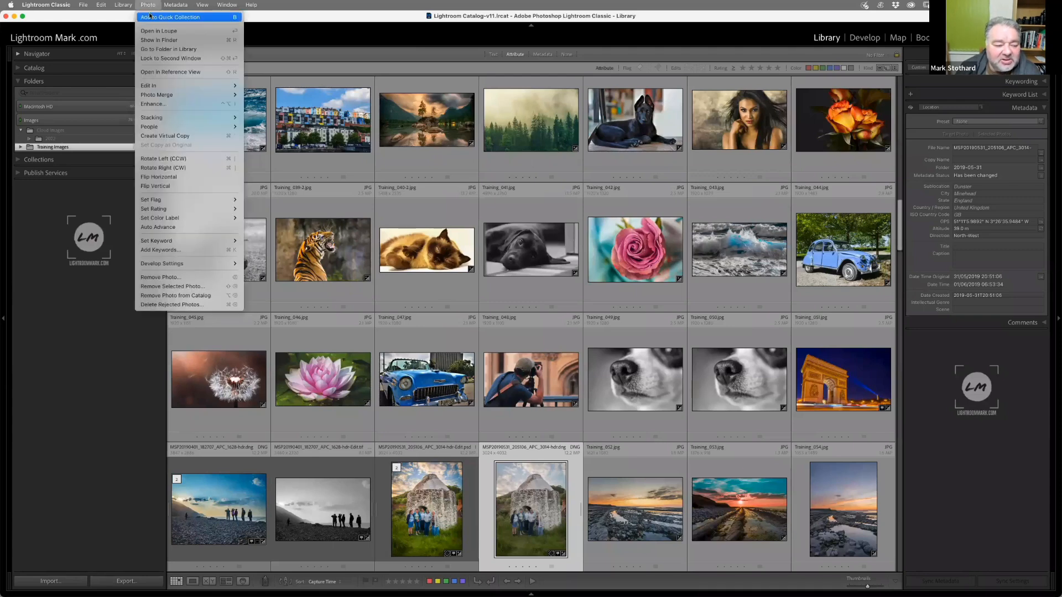
mouse_move(162, 10)
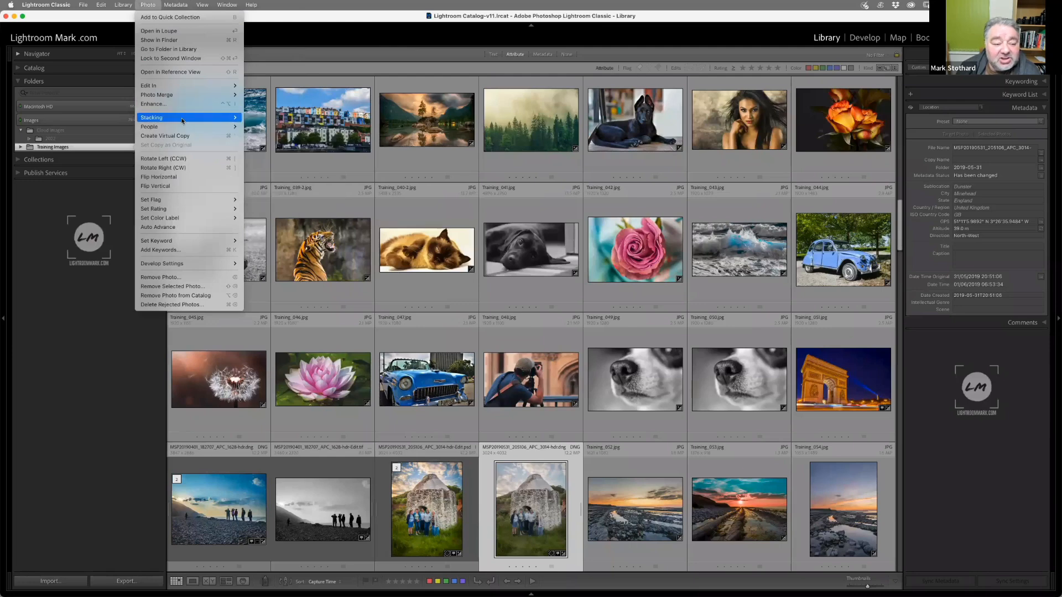
mouse_move(185, 122)
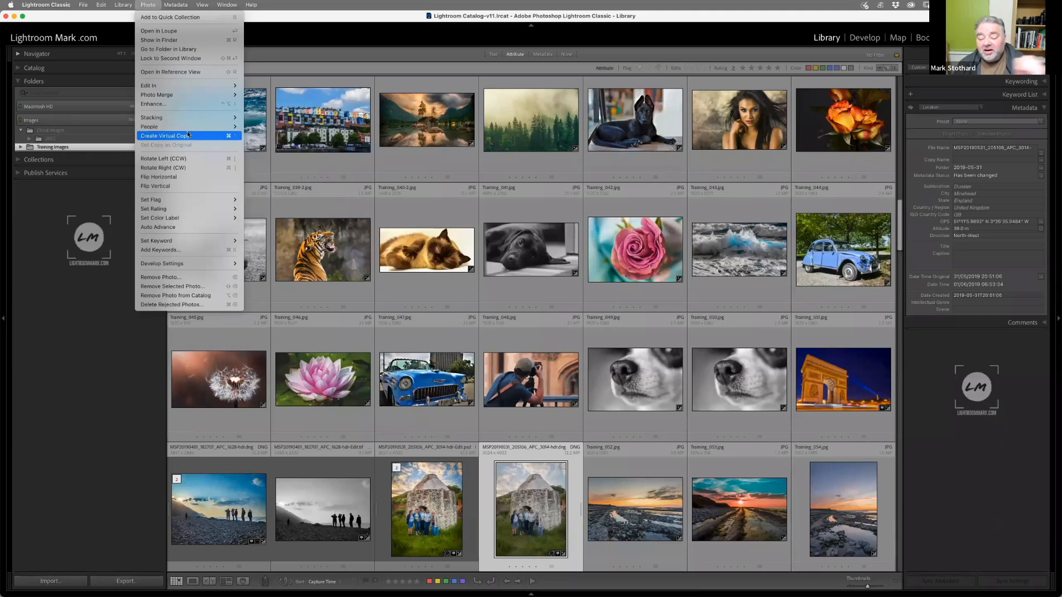
click(277, 22)
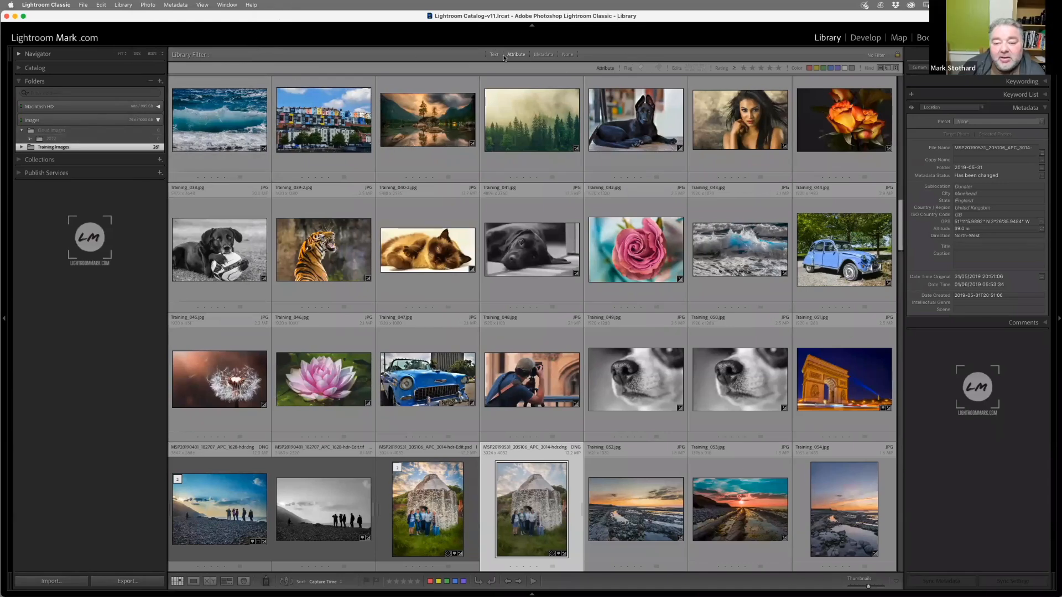
Step: Open the black-and-white steam engine photo MTP081228020005.dng in Loupe view and reveal its file in Finder
drag(900, 210, 885, 62)
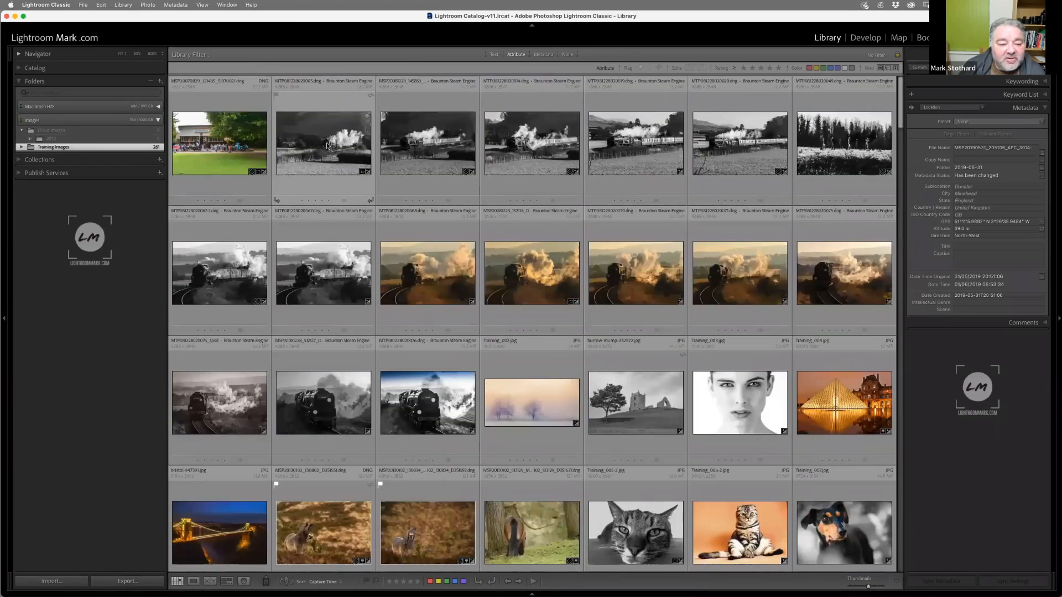
double_click(328, 145)
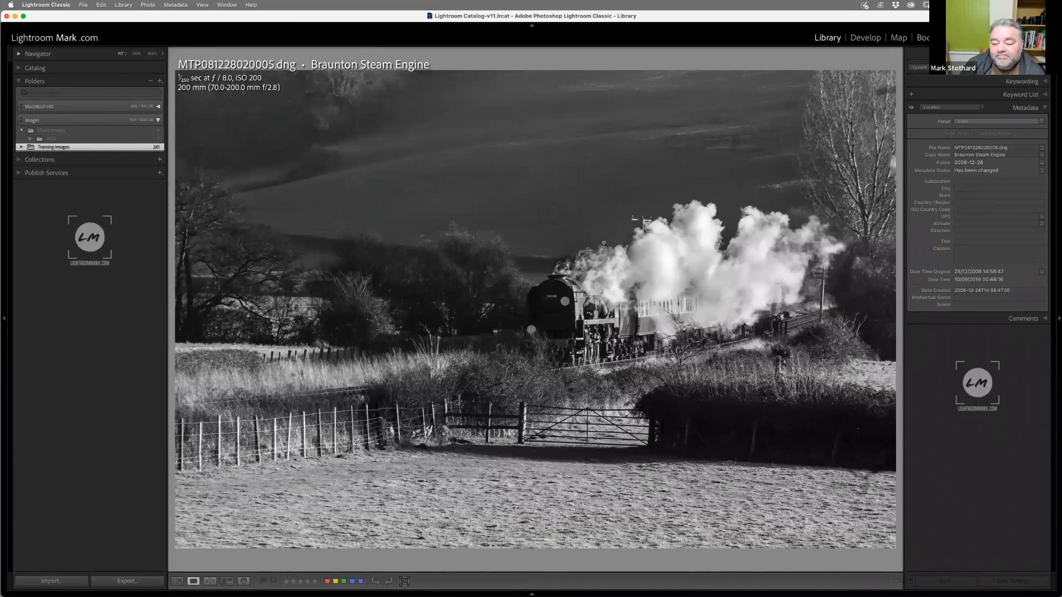
right_click(404, 204)
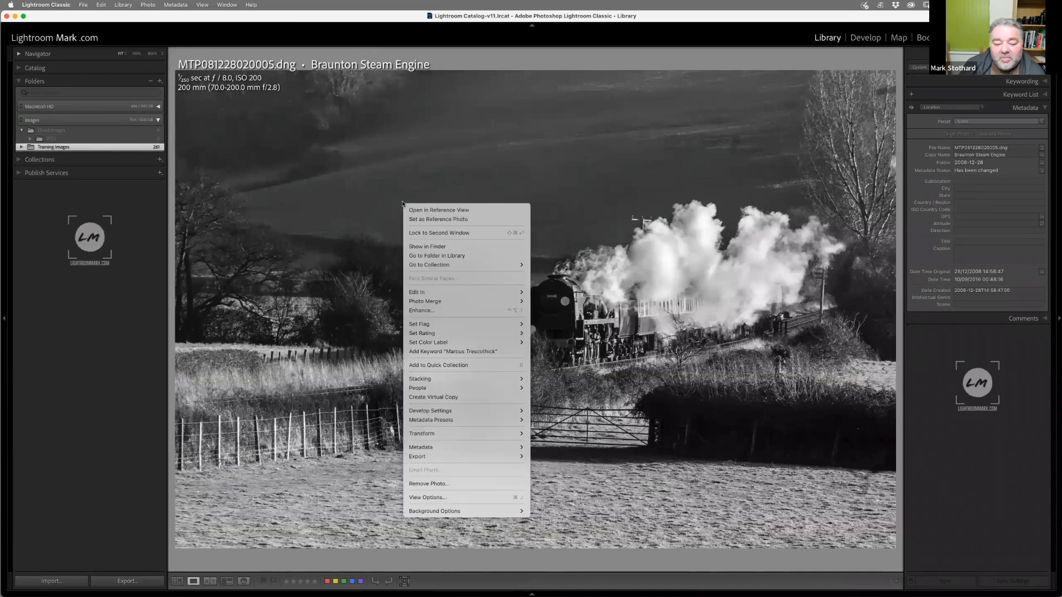
click(466, 247)
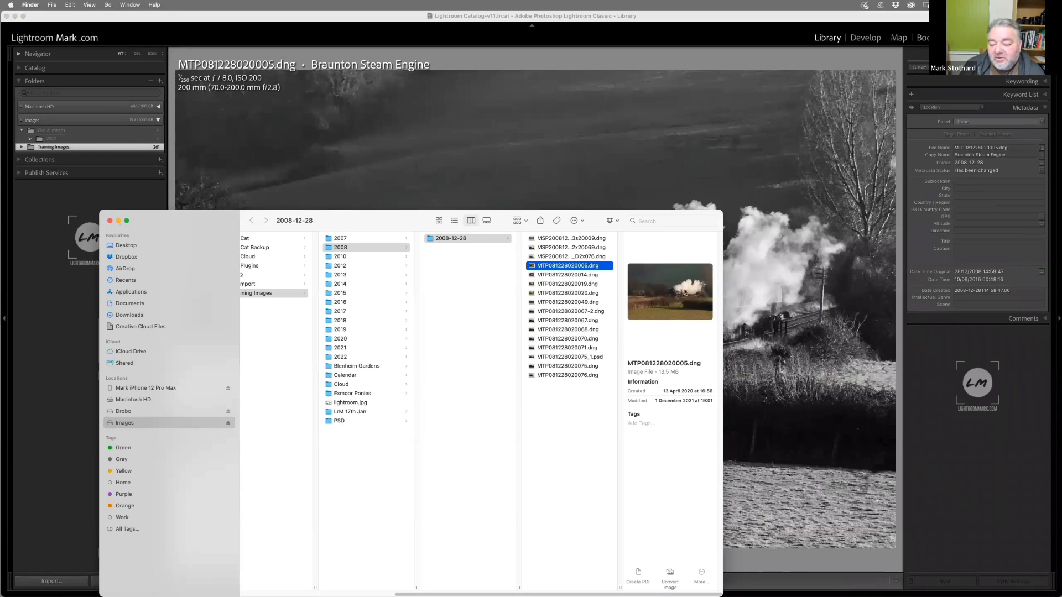
Step: Return to the Finder window showing the 2008-12-28 folder, widen it and reposition it over the photo
click(735, 285)
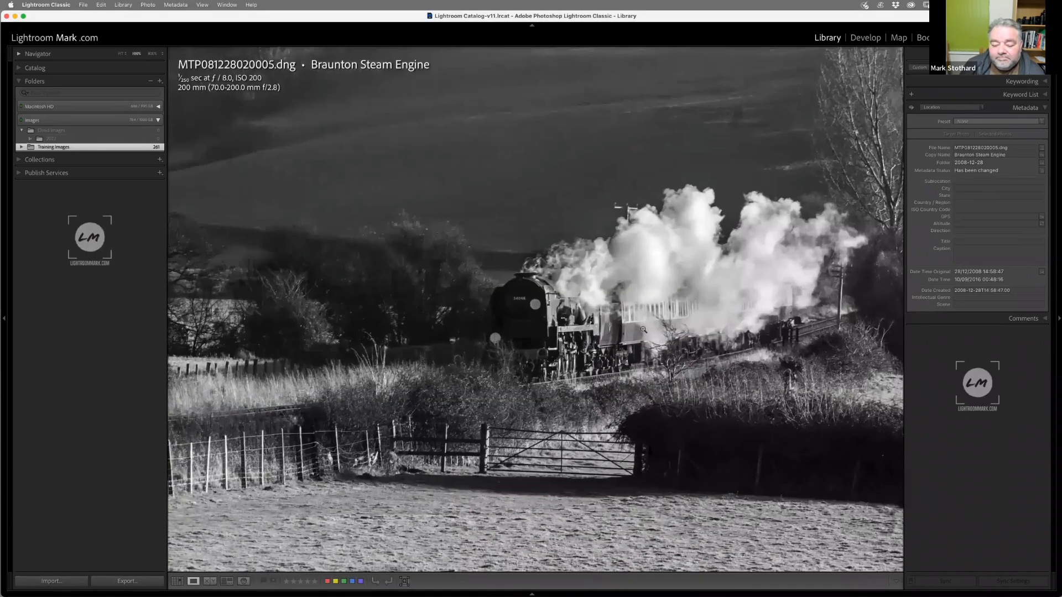
click(644, 329)
key(super+Tab)
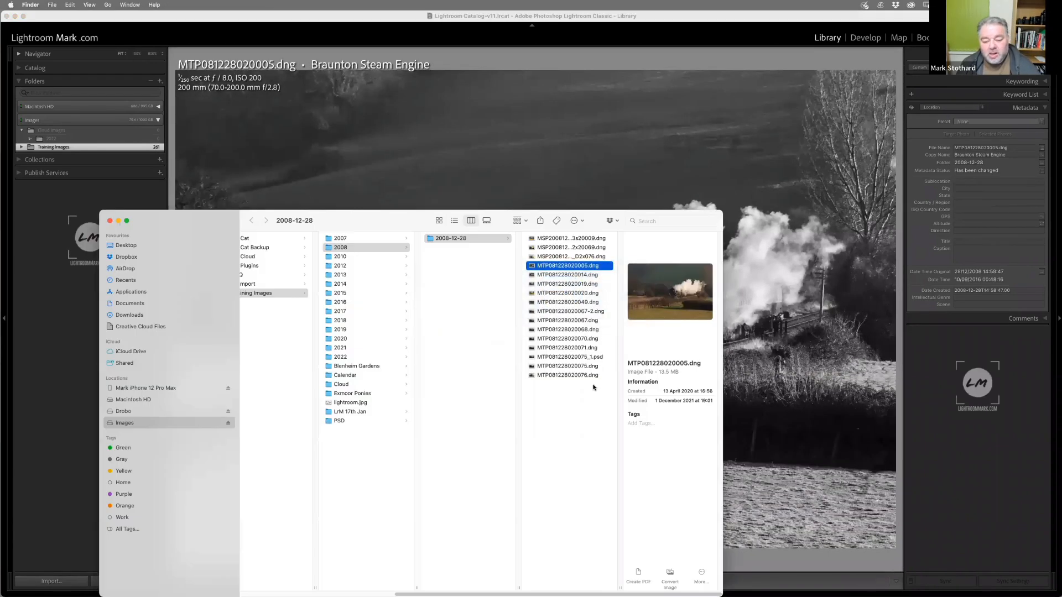
drag(722, 241, 808, 240)
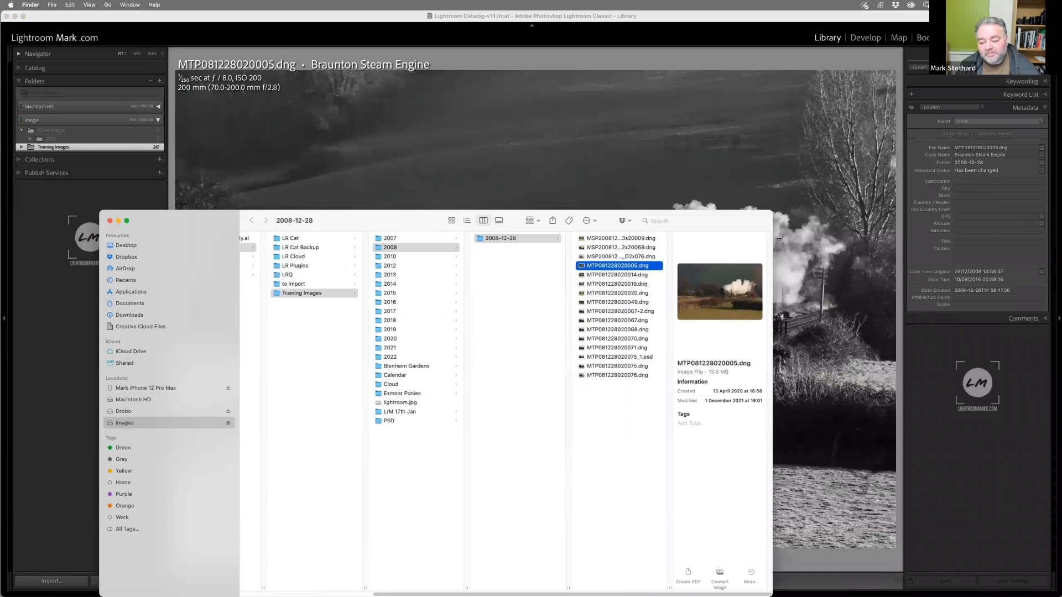
click(732, 217)
drag(415, 220, 246, 136)
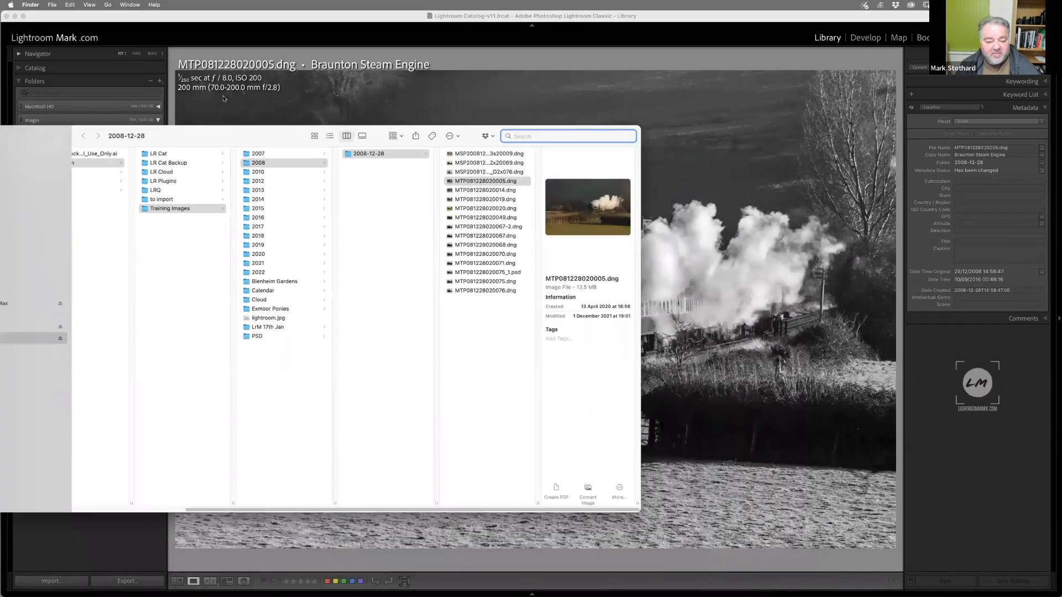
drag(223, 98, 216, 101)
Step: Open MTP081228020005.dng from Finder in Photoshop's Camera Raw
right_click(486, 147)
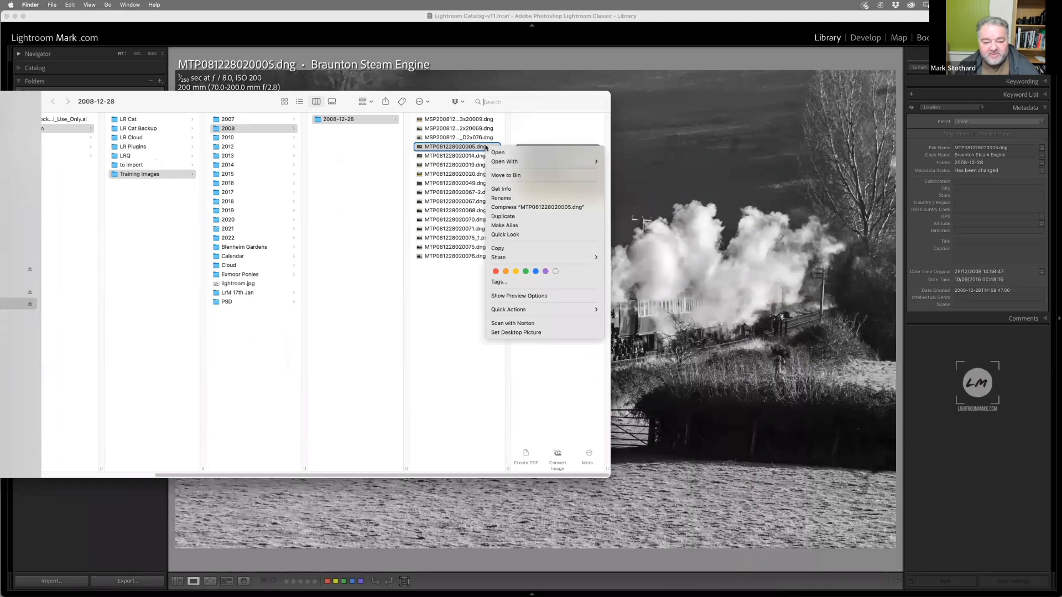
mouse_move(504, 164)
click(648, 193)
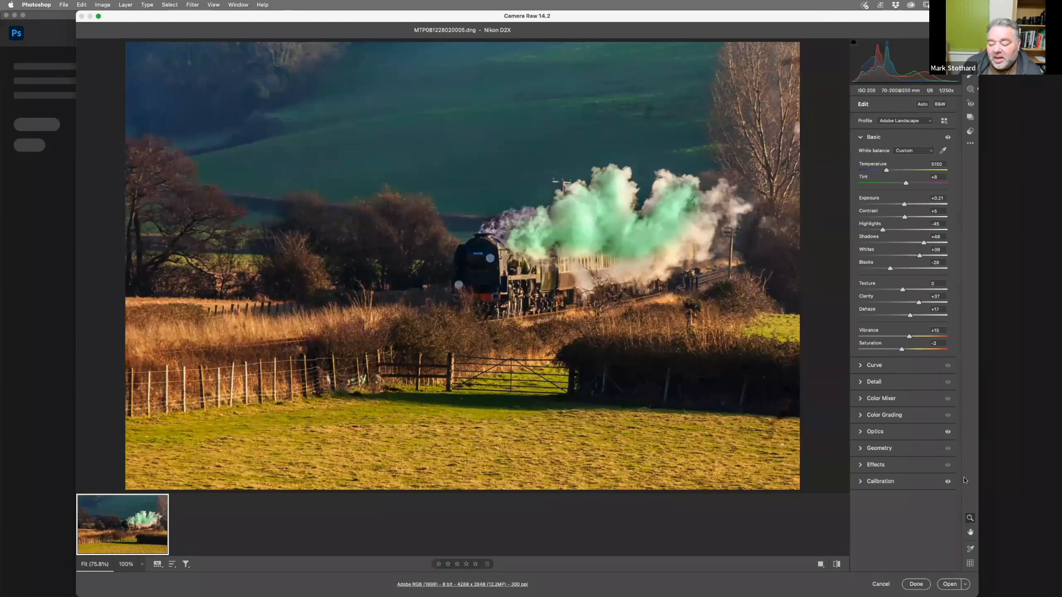
Step: Cancel the Camera Raw edit of the steam engine photo and quit Photoshop
click(885, 584)
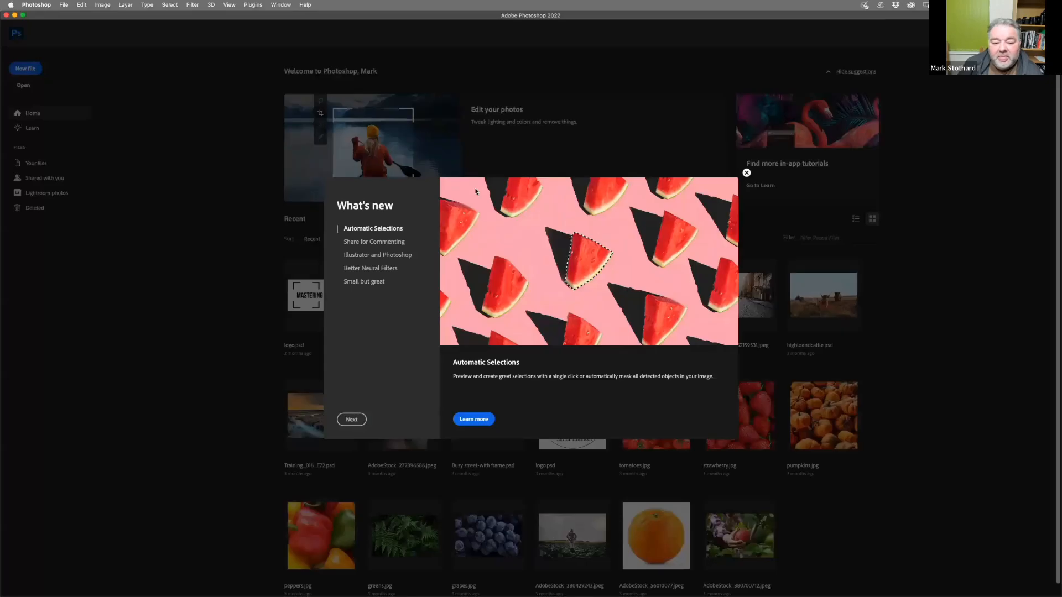
click(36, 4)
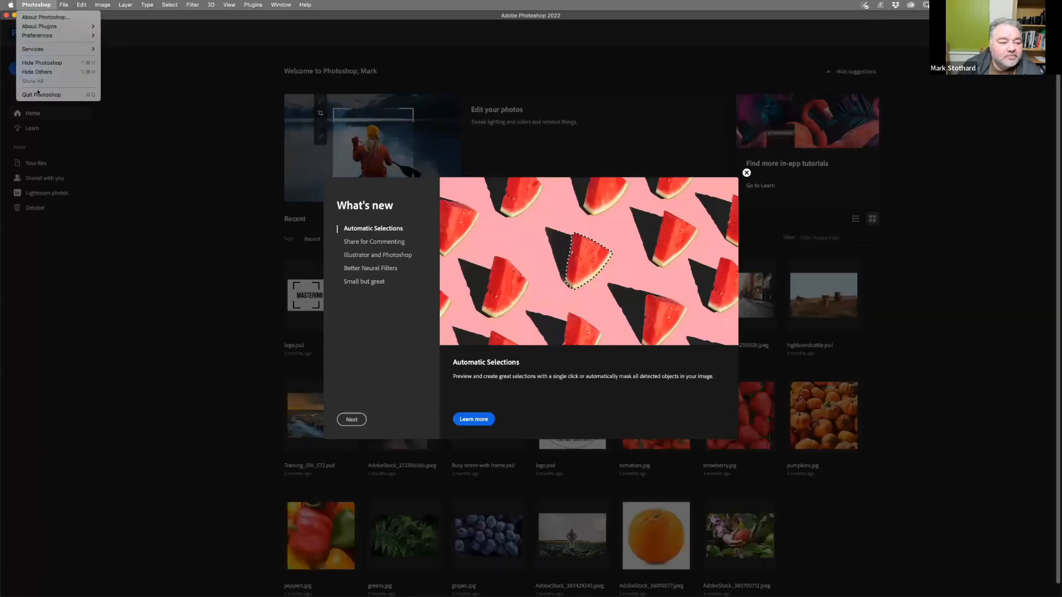
click(66, 119)
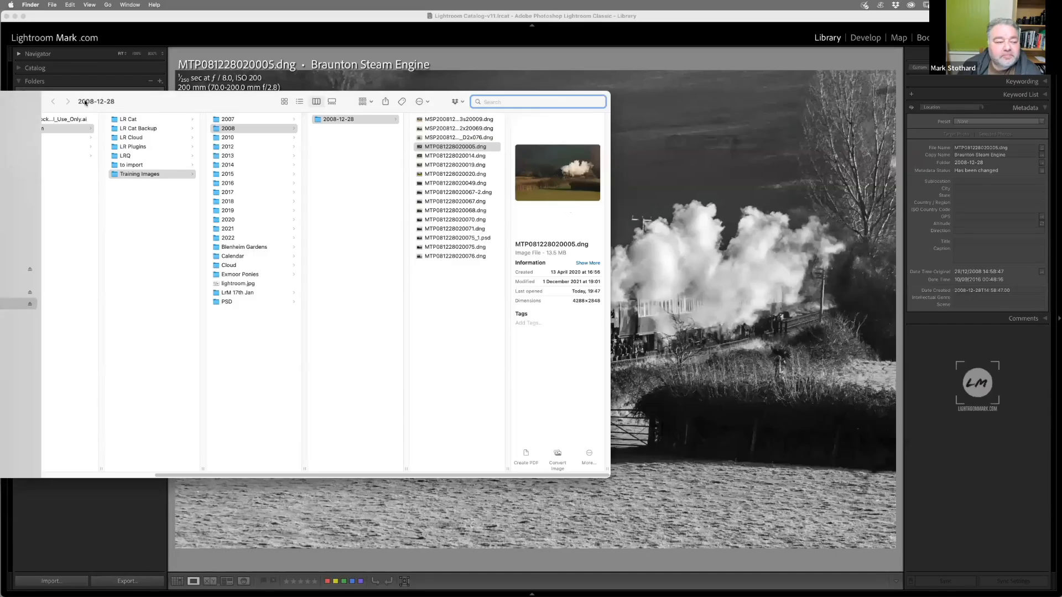
Step: Close the Finder window and open the steam engine photo in Lightroom Classic's Develop module with the left panels shown
drag(23, 104, 175, 79)
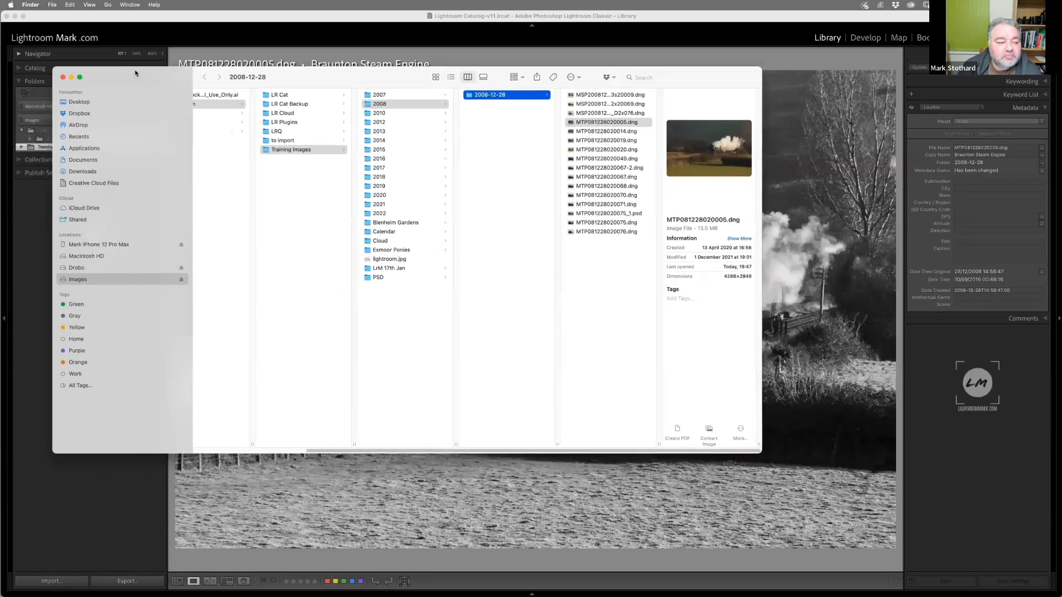
click(64, 77)
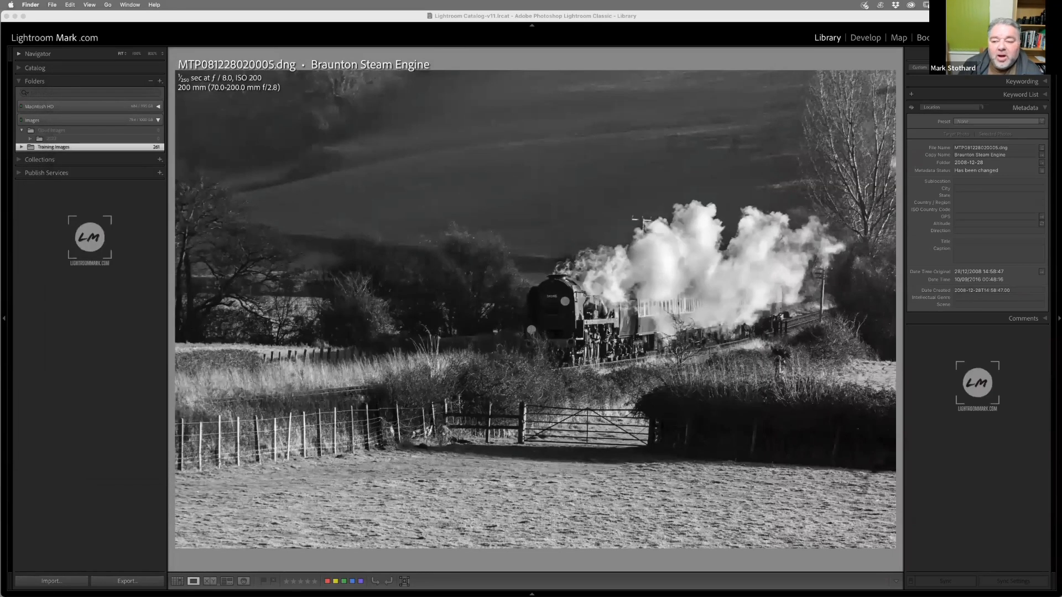
click(865, 38)
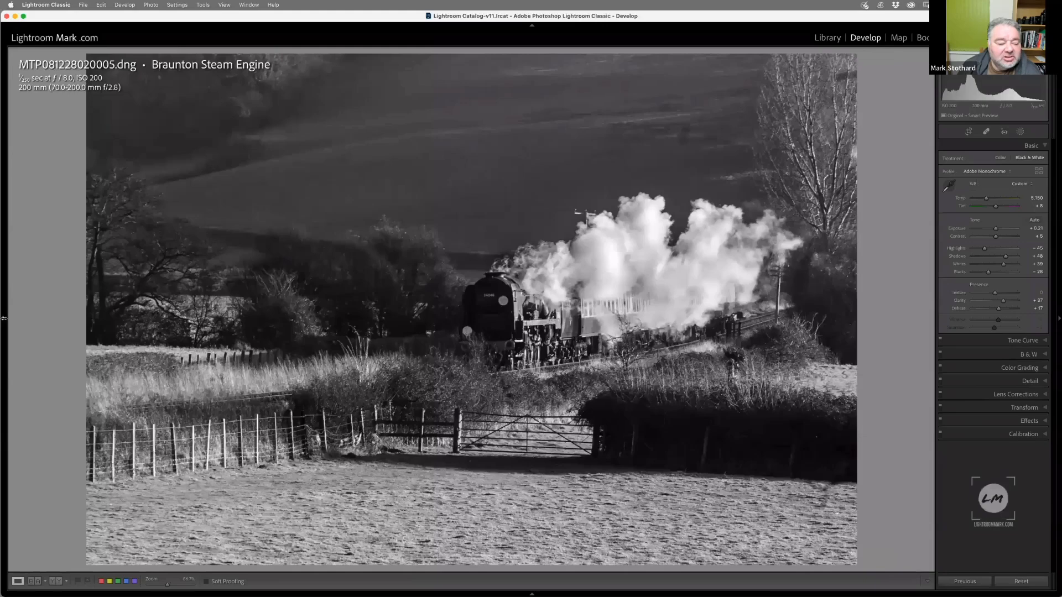
click(4, 319)
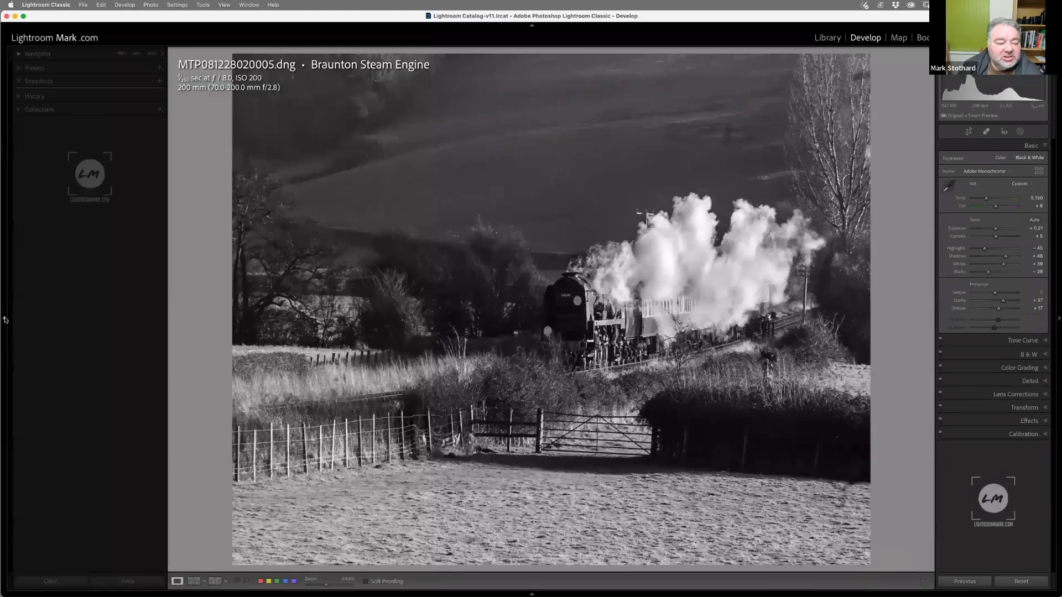
Step: Expand the edit history, preview the photo at its Import state and return it to Convert to Black & White
click(20, 96)
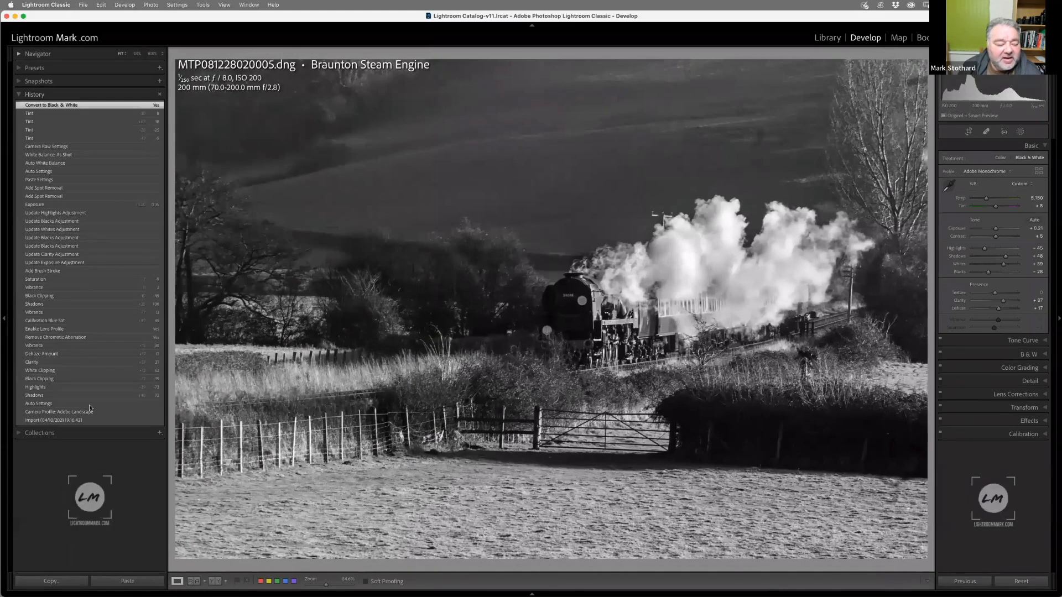
click(82, 421)
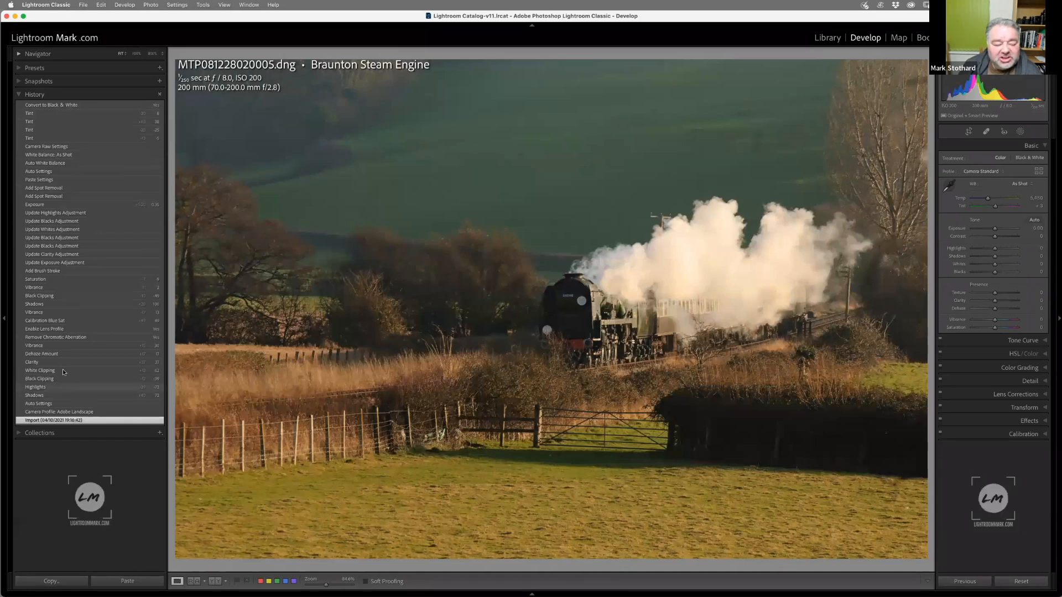
click(78, 106)
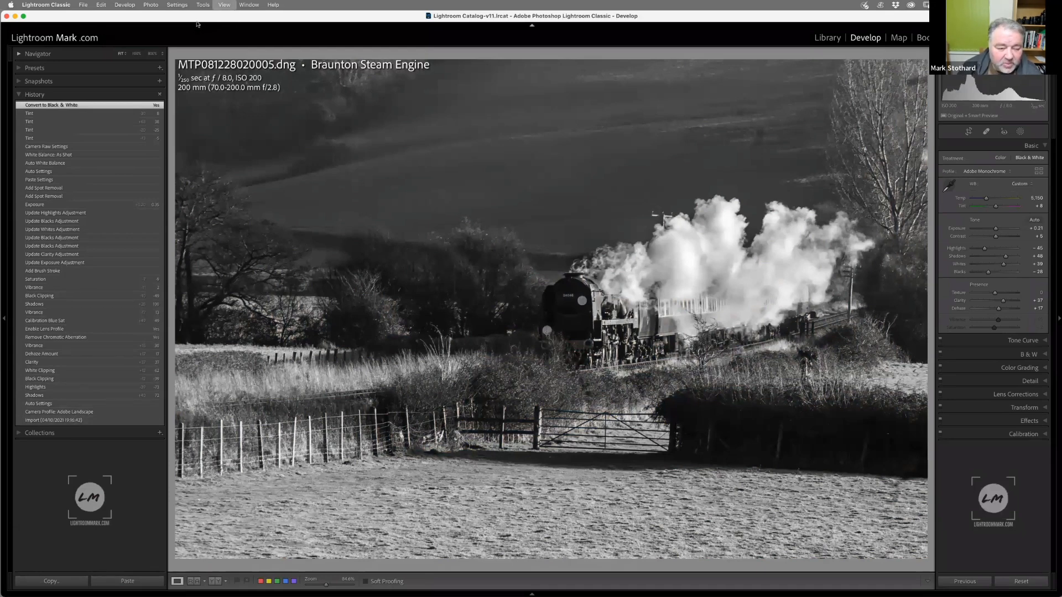
Step: Return to the Library grid and review the available metadata commands
key(g)
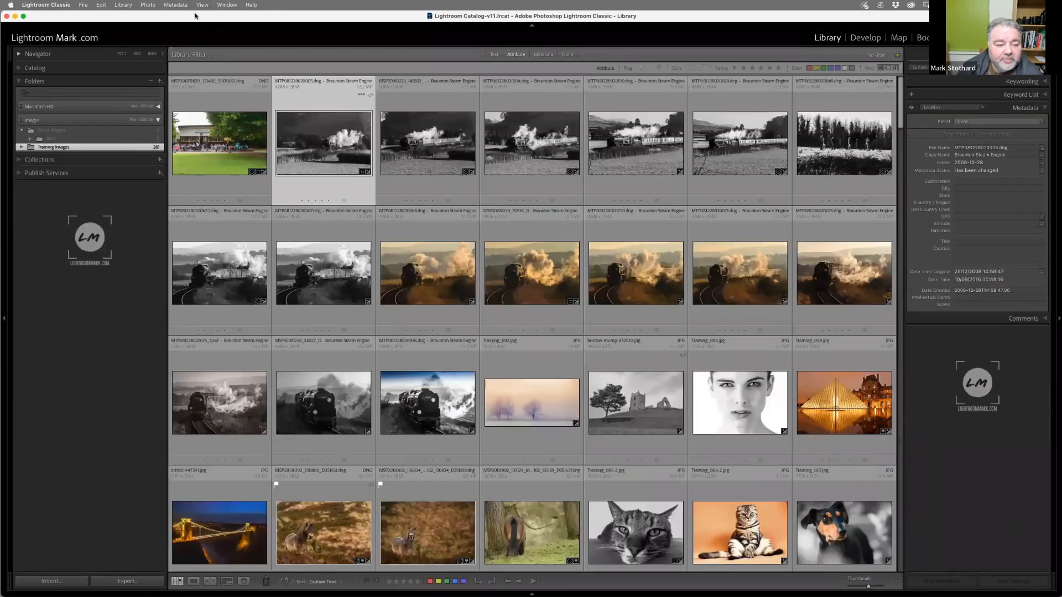
click(148, 5)
mouse_move(176, 5)
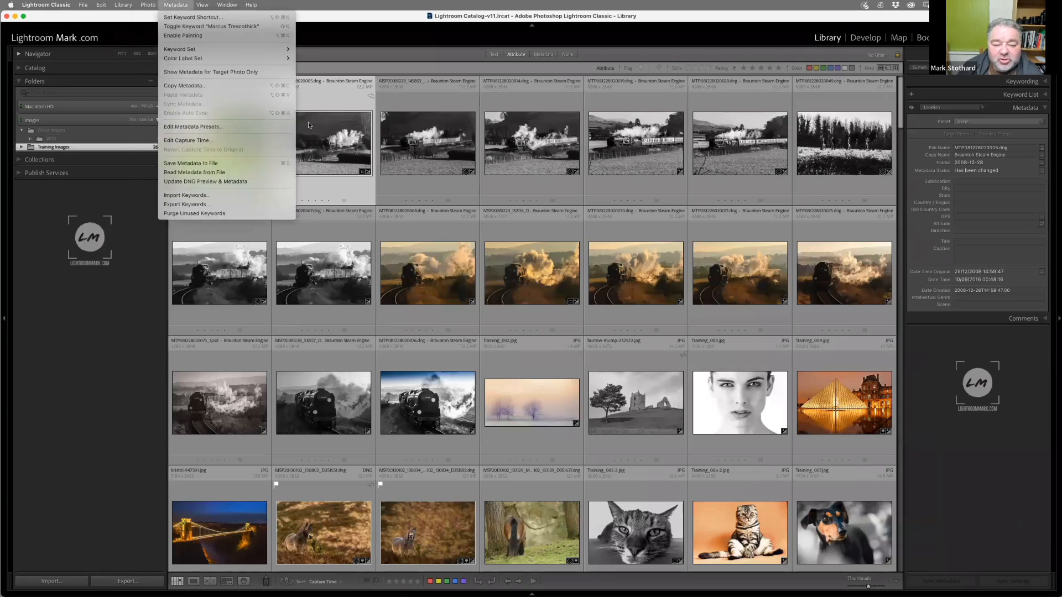
click(339, 145)
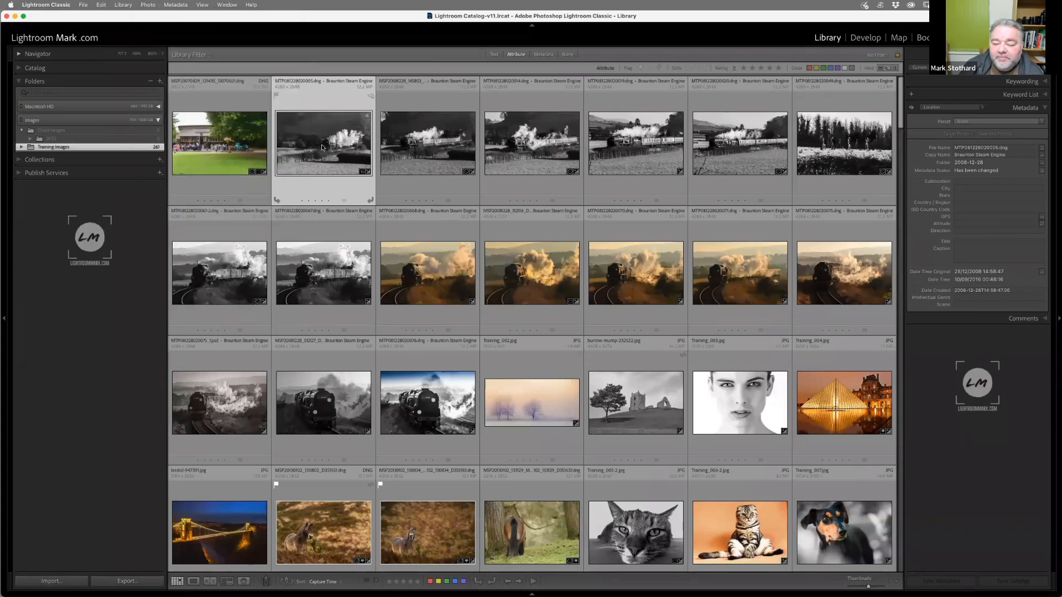
Step: Open MTP081228020005.dng in Loupe view and create a virtual copy of it
double_click(325, 140)
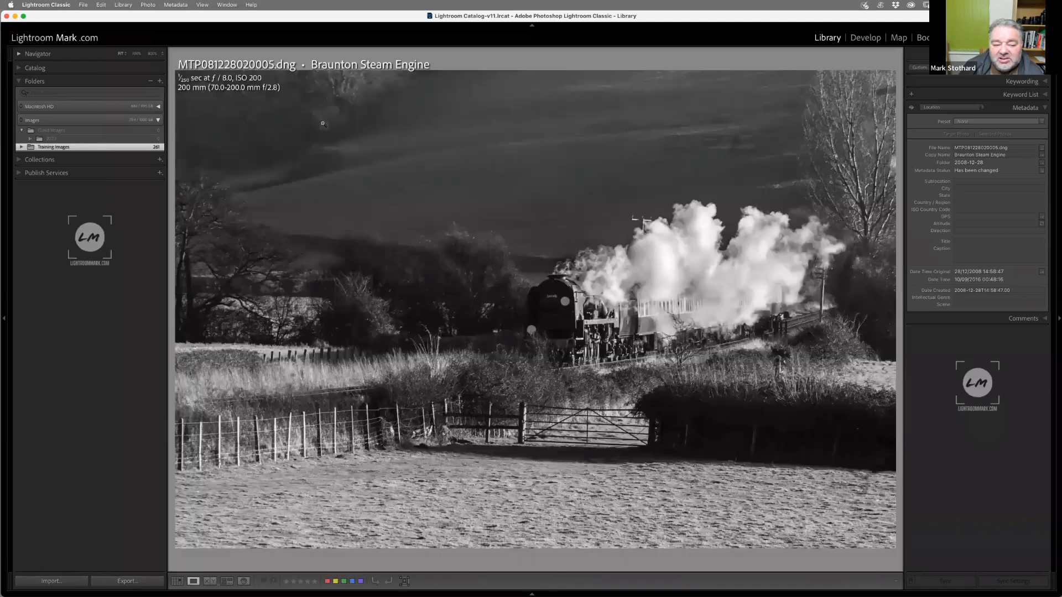
right_click(323, 128)
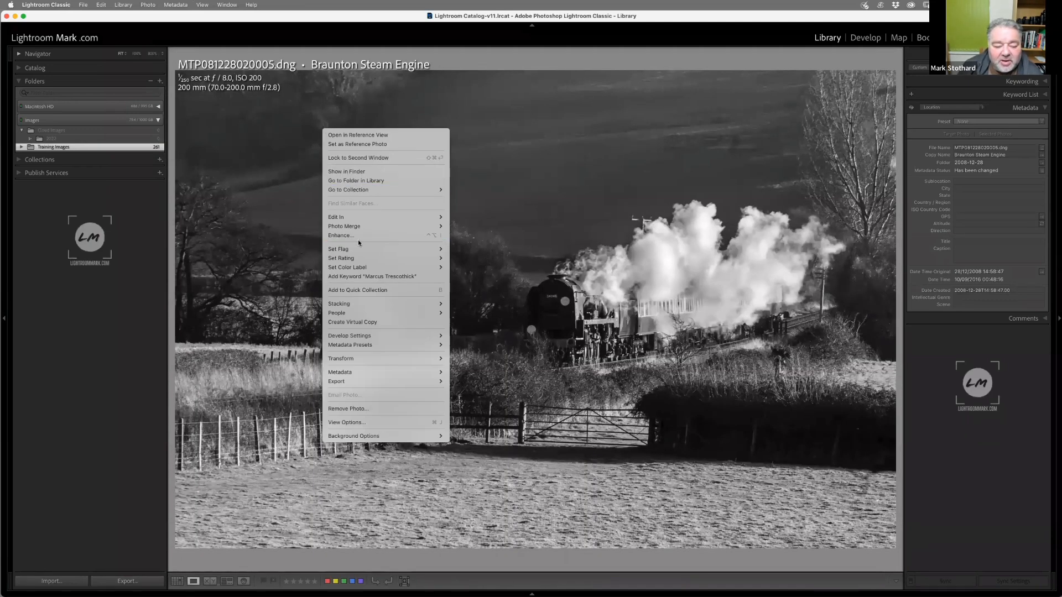
click(382, 322)
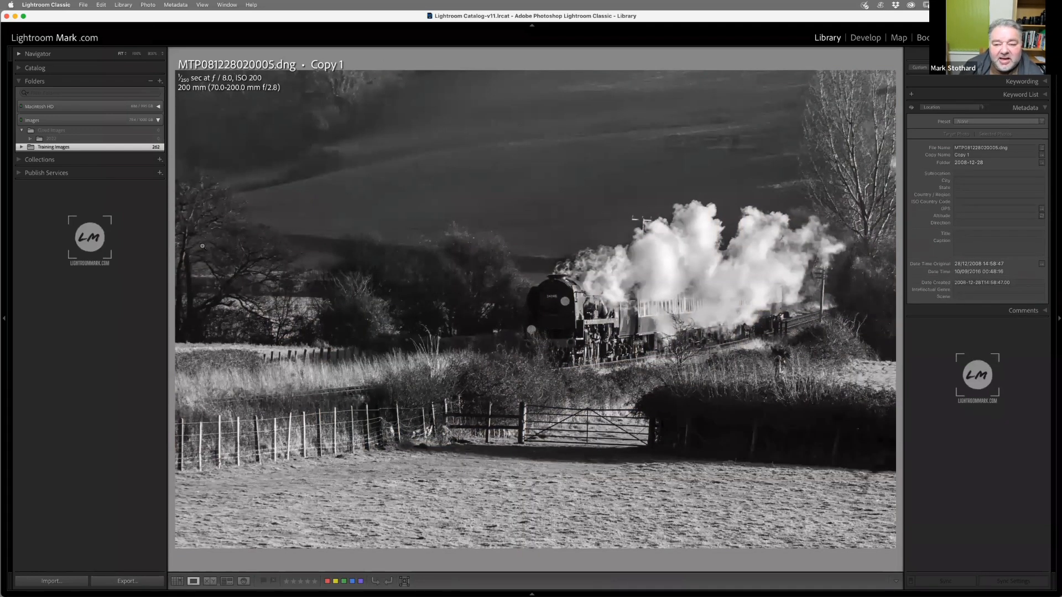
Step: Open the virtual copy in Develop and set Blacks to -72 and Shadows to +69
click(867, 38)
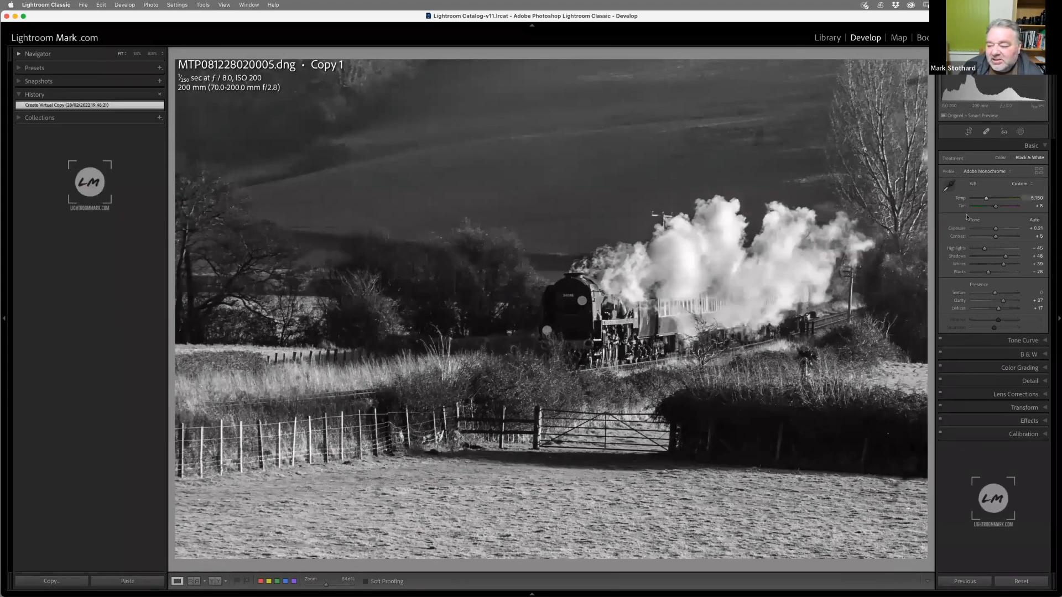
drag(989, 272, 1013, 257)
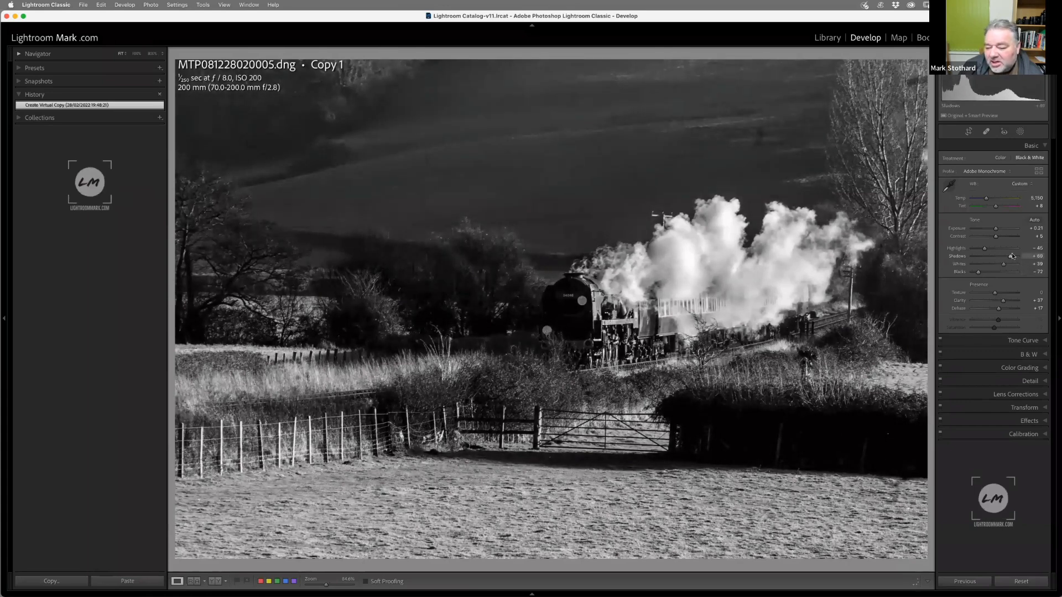
Step: Add a new Brush mask over the front of the locomotive and set its Exposure to 1.46
click(1023, 131)
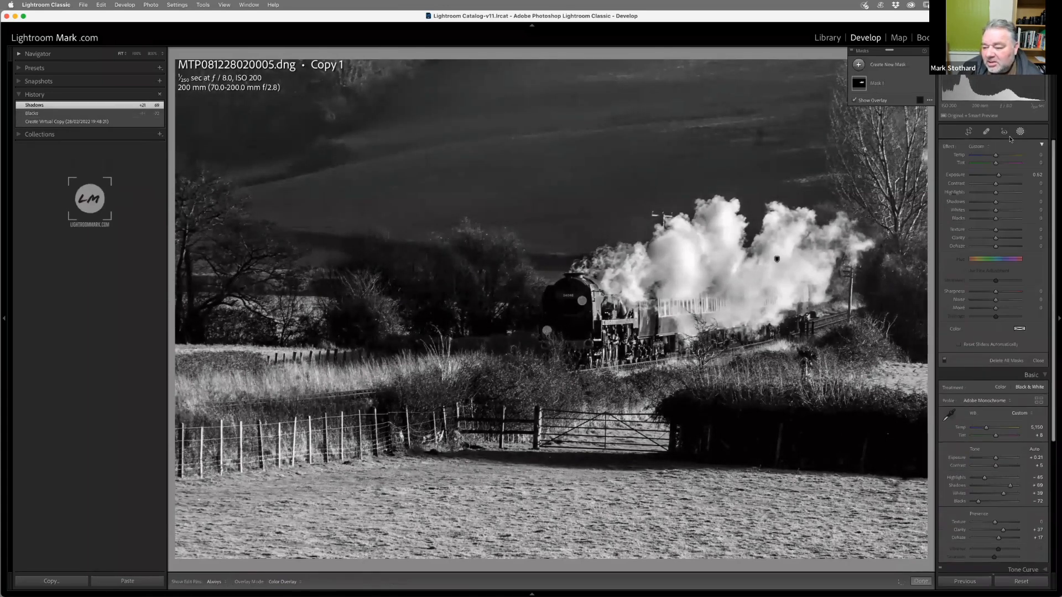
click(859, 65)
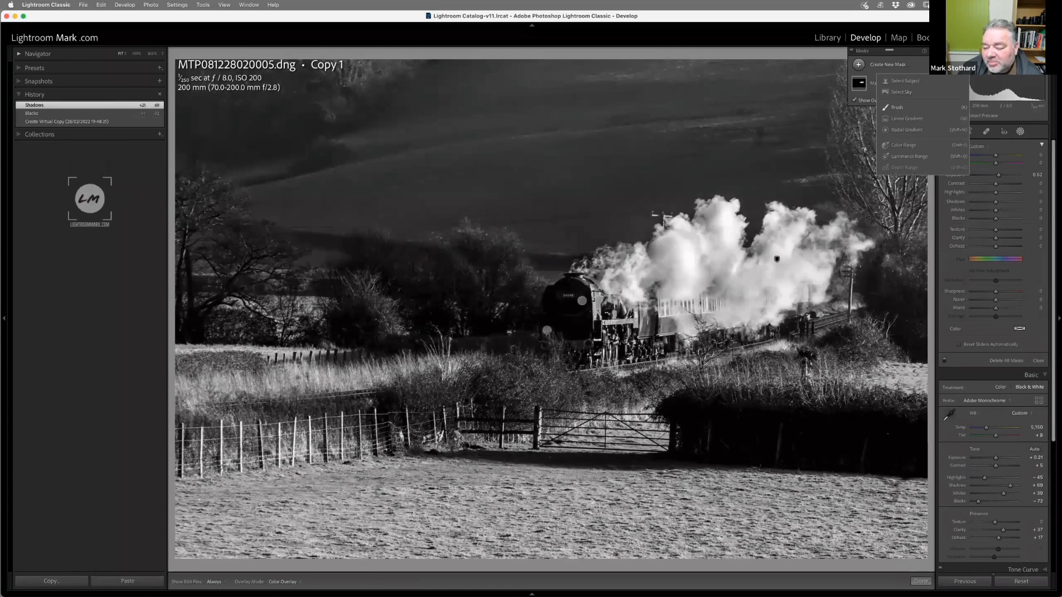
click(897, 106)
mouse_move(553, 299)
mouse_down()
mouse_move(559, 324)
mouse_move(581, 326)
mouse_move(576, 311)
mouse_up()
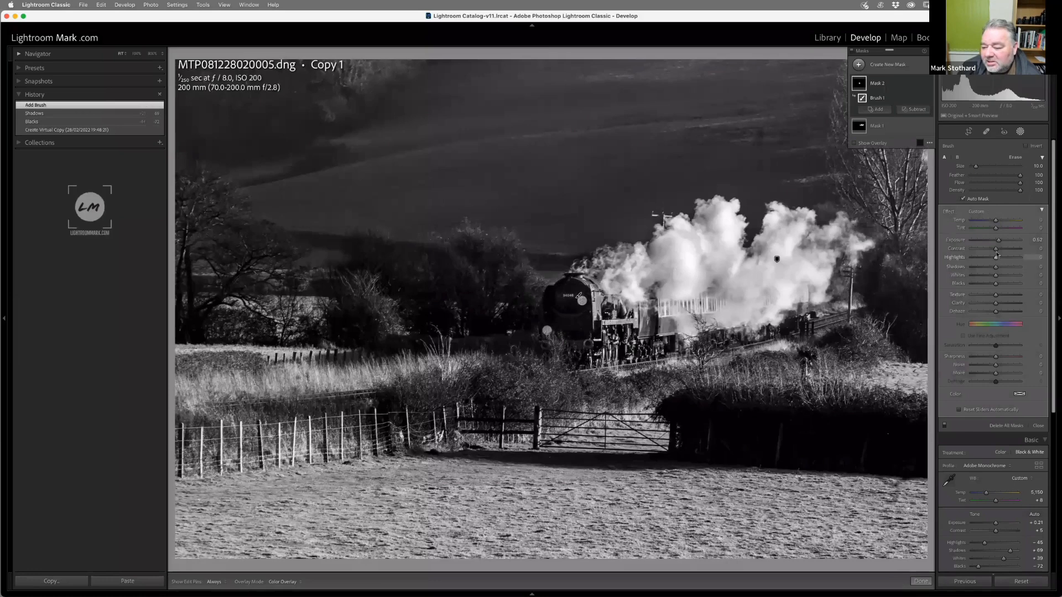
drag(1001, 242, 1006, 245)
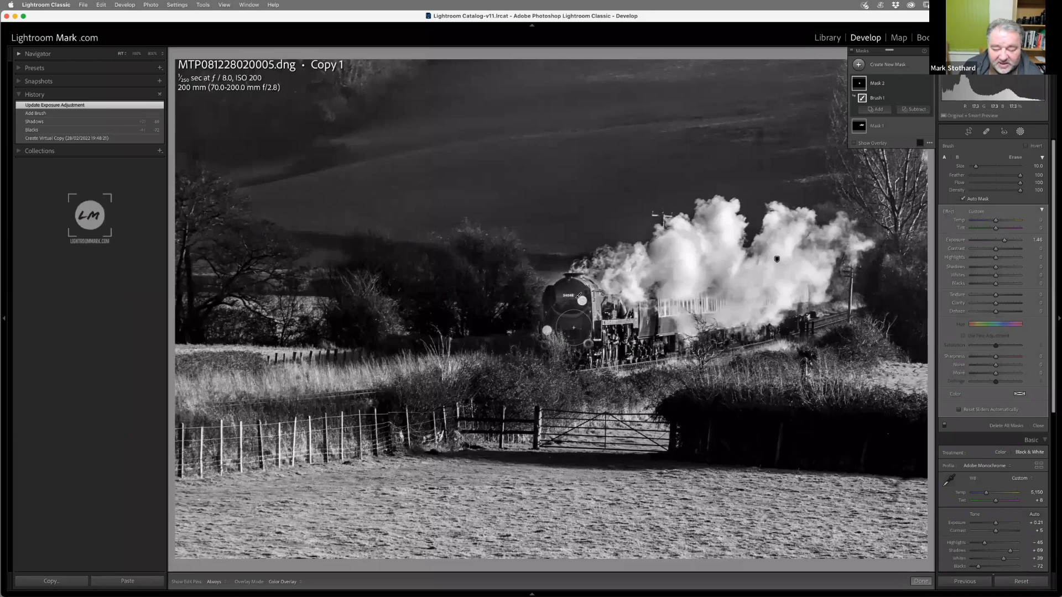
Step: Compare the original photo with its virtual copy in Survey view without side panels, and return to the grid with the left panels shown
key(g)
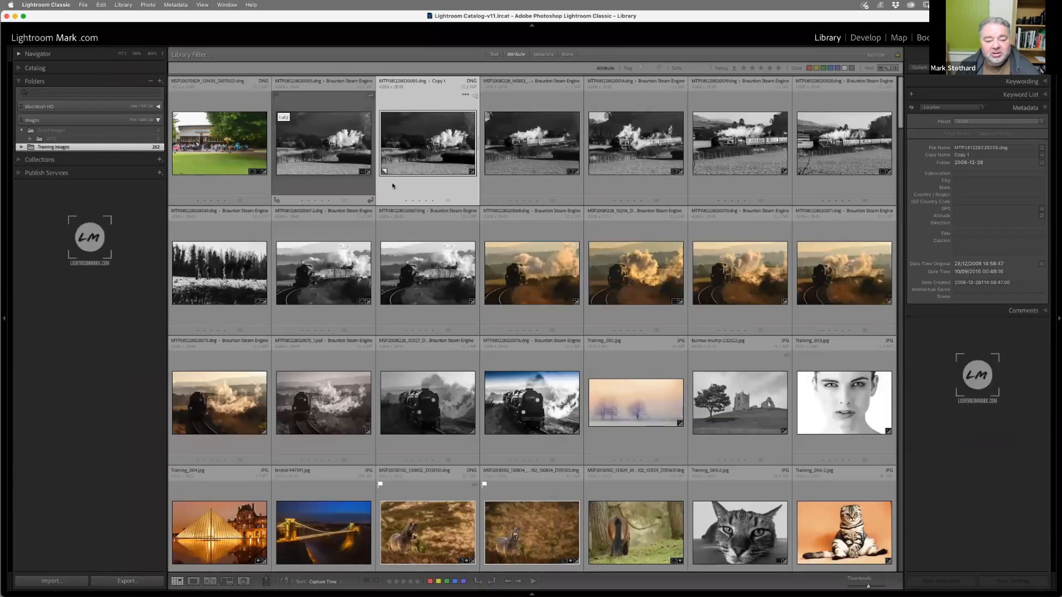
super+click(335, 158)
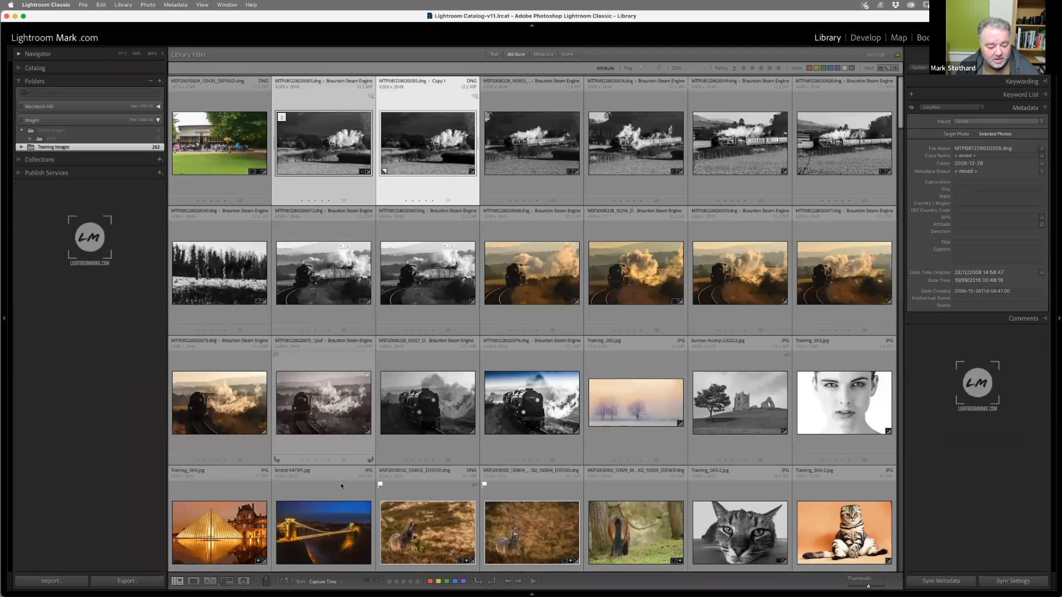
click(232, 583)
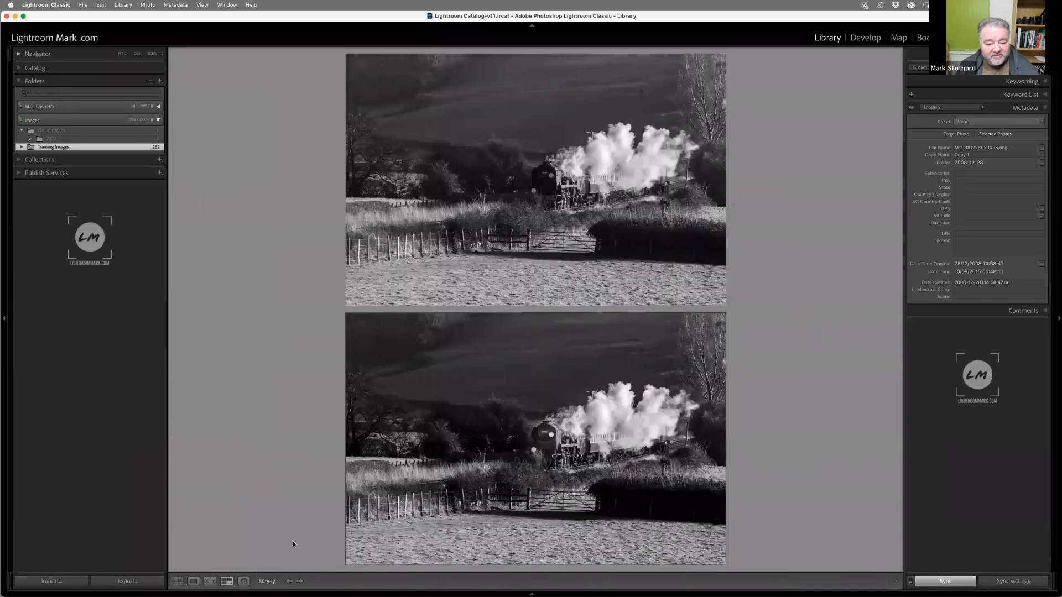
key(Tab)
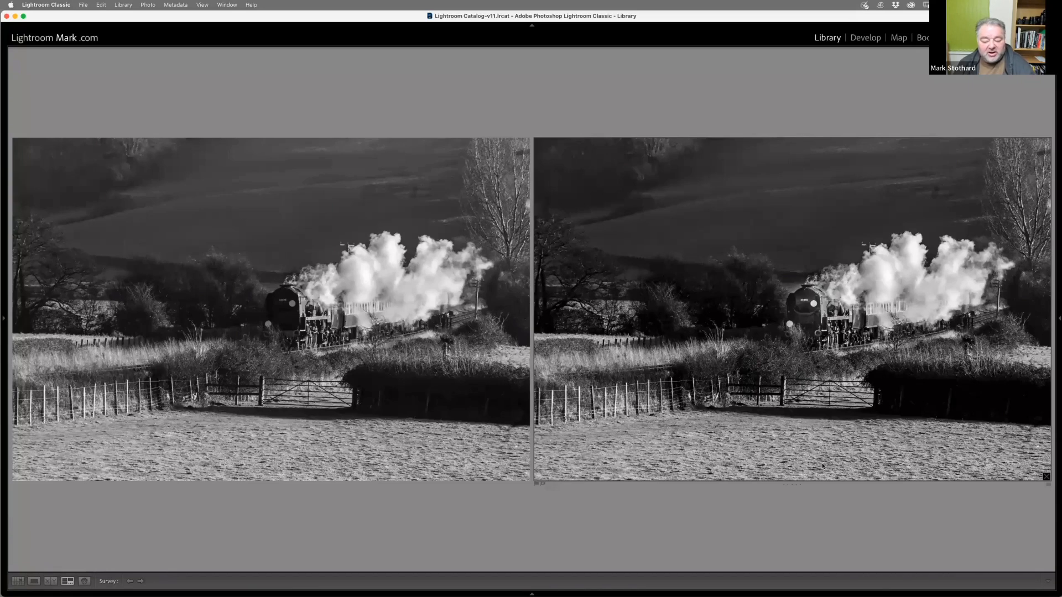
key(g)
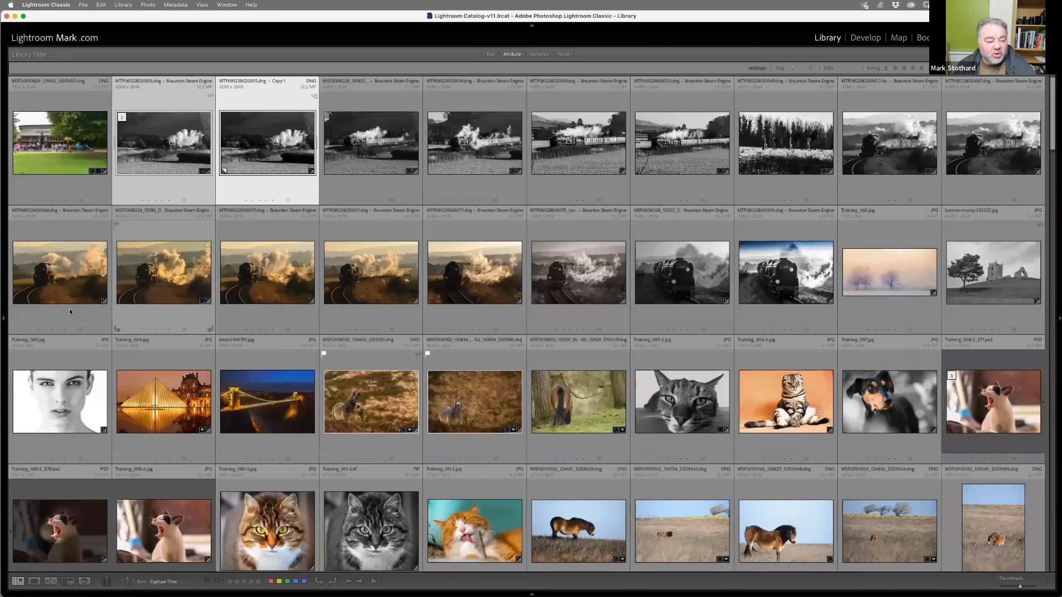
click(3, 320)
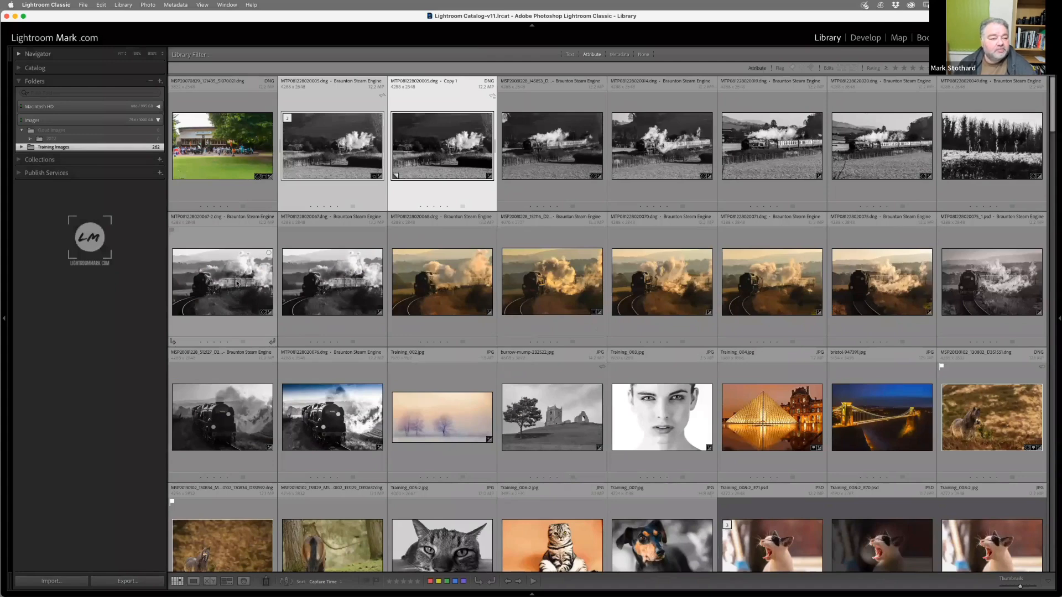
Step: Review the photo commands for rotating, flagging, rating, keywords and removal, plus the view commands for Grid, Loupe, Compare and Survey
click(147, 5)
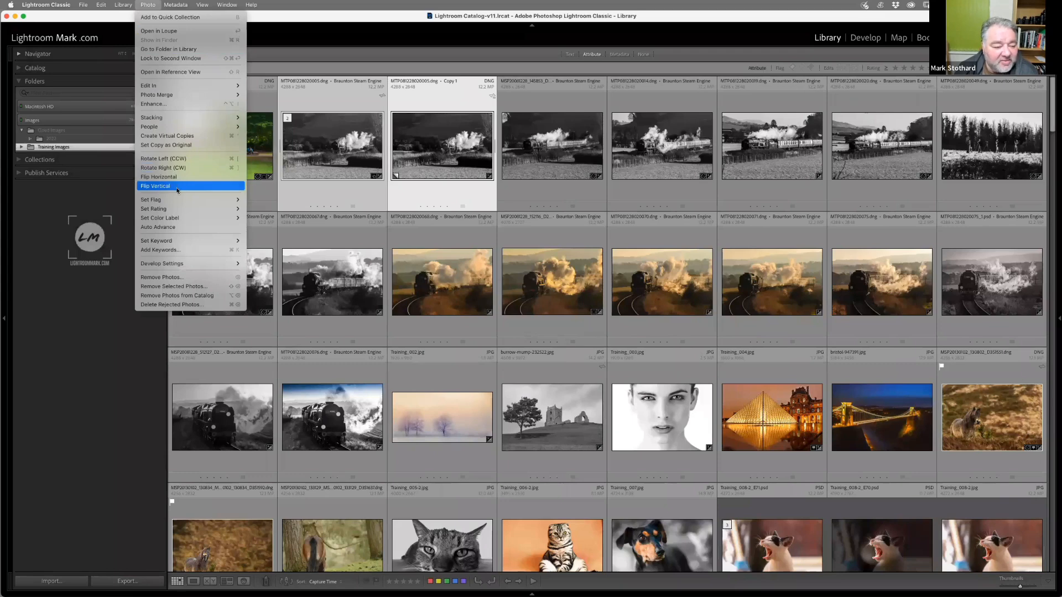
mouse_move(172, 205)
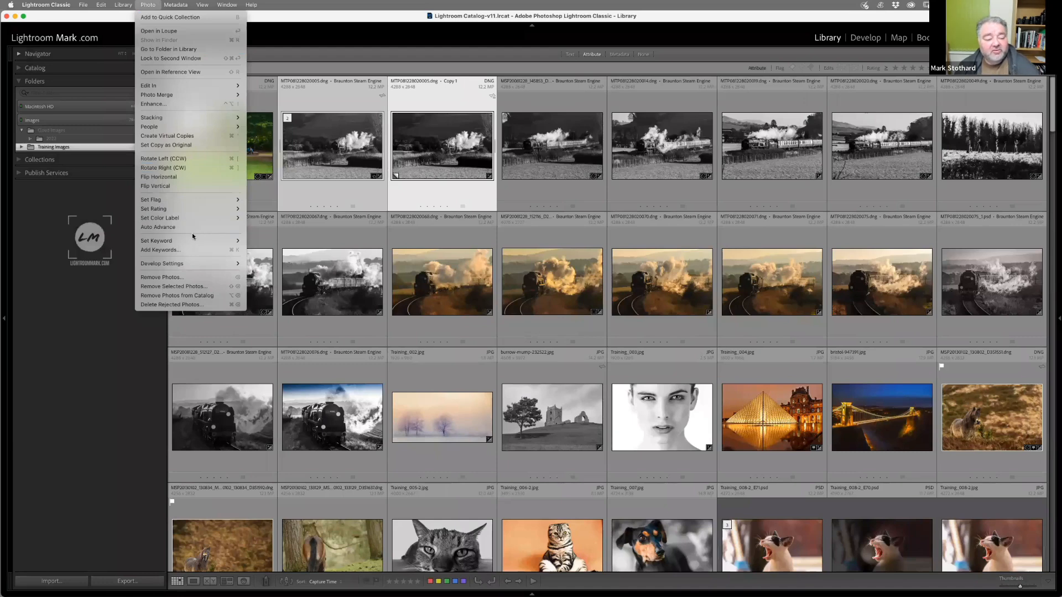
mouse_move(193, 243)
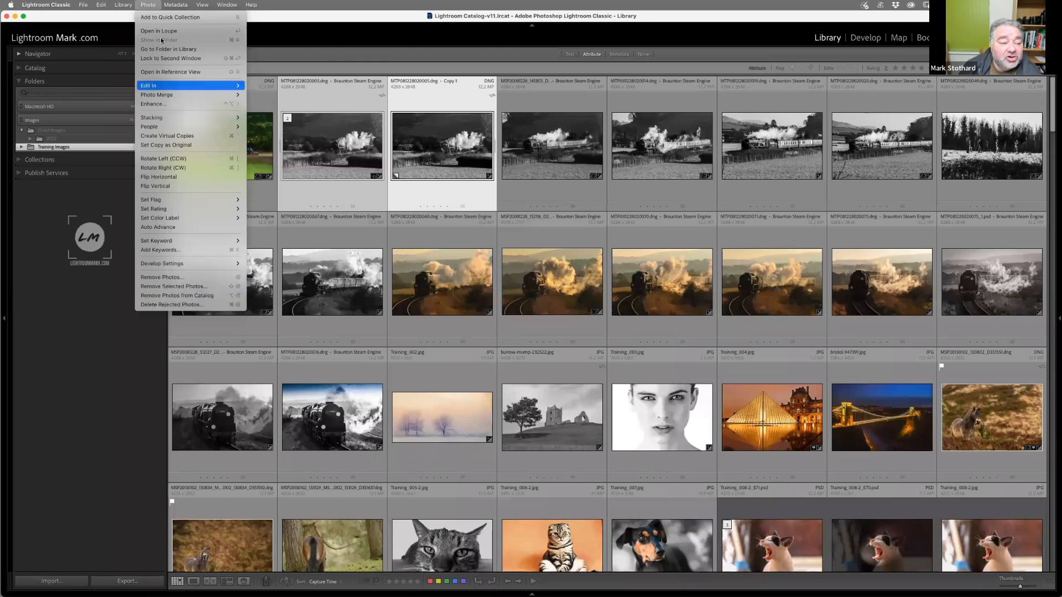
mouse_move(177, 5)
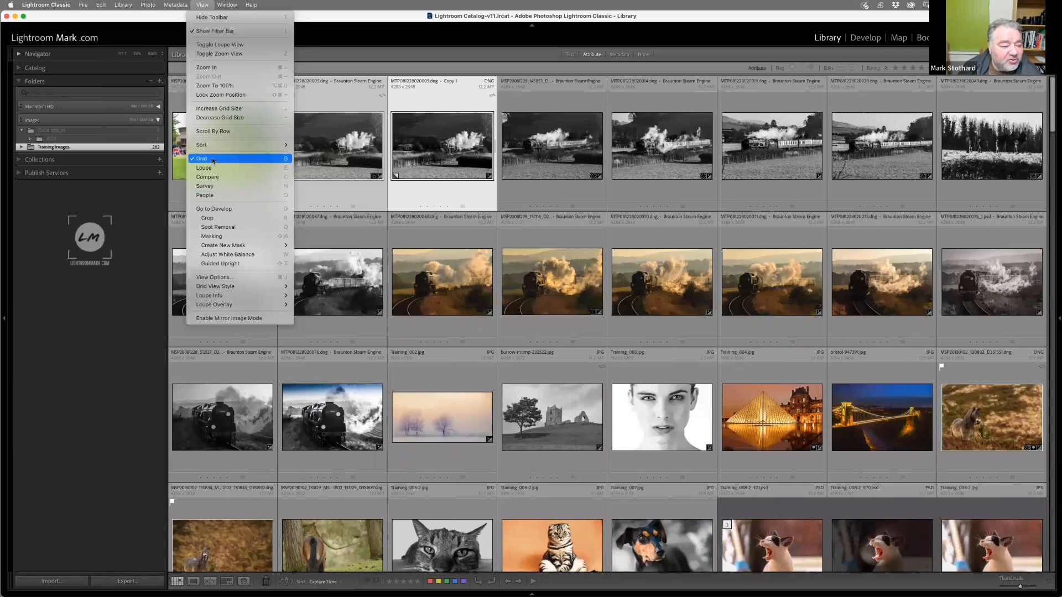
click(309, 29)
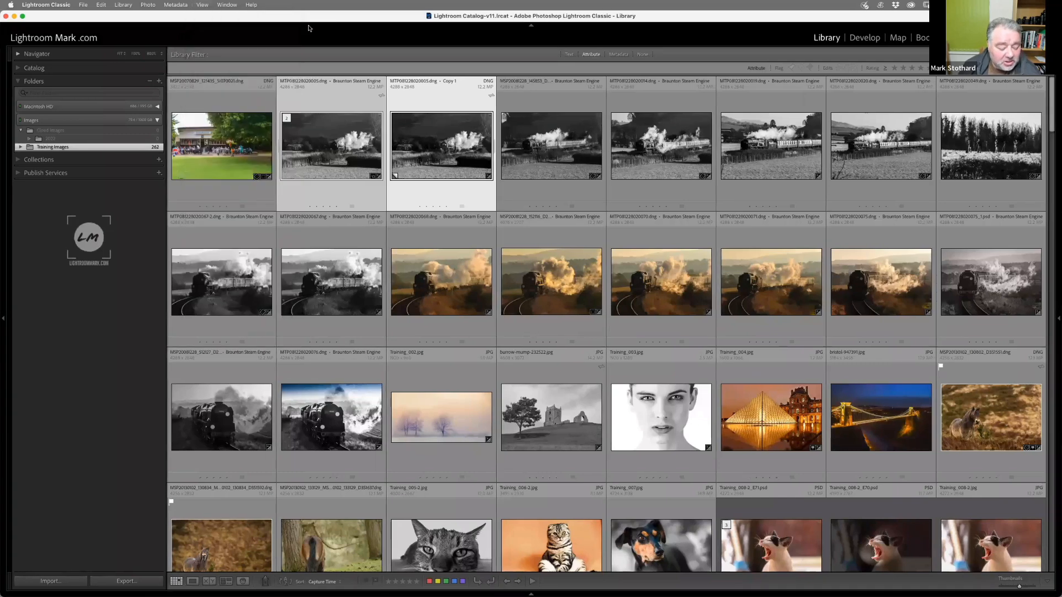
Step: Switch the selected virtual copy to Loupe view and back to the grid
key(e)
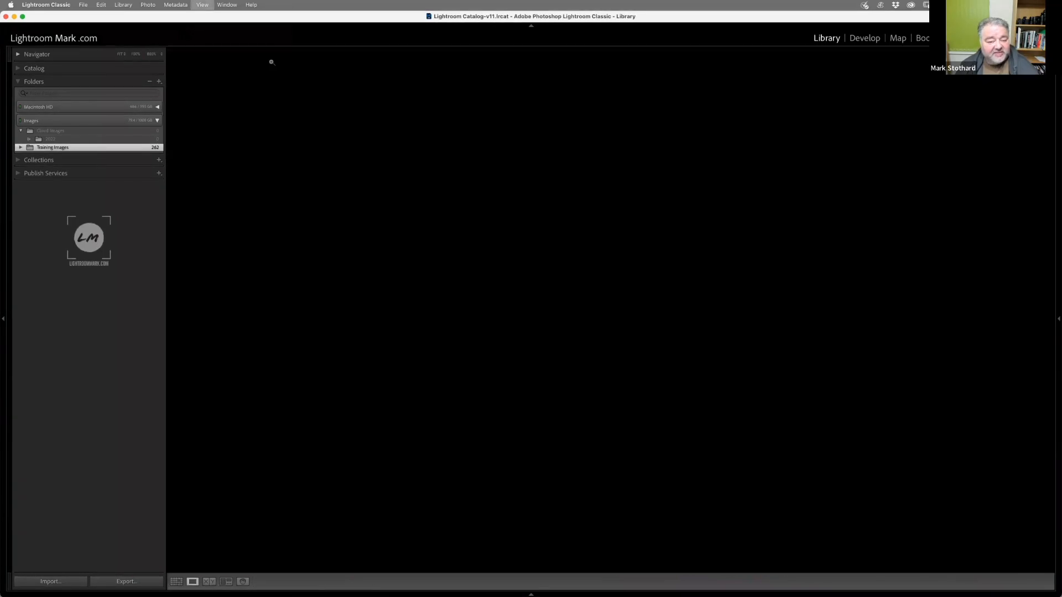
key(g)
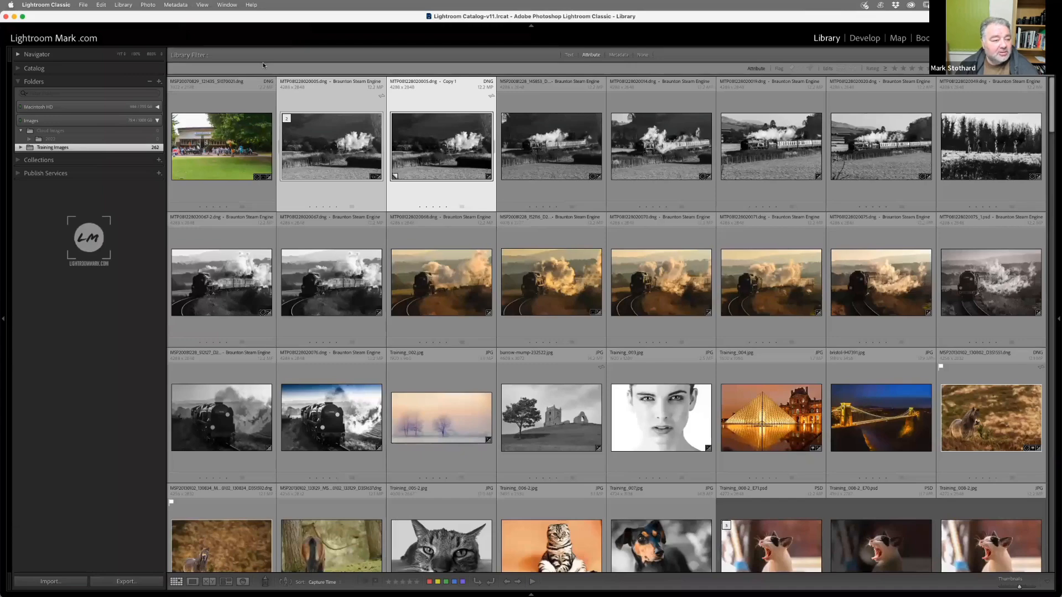
Step: Switch the selected photos to Loupe view and back, compare the pair in Survey view, and return to the grid
key(e)
key(g)
key(n)
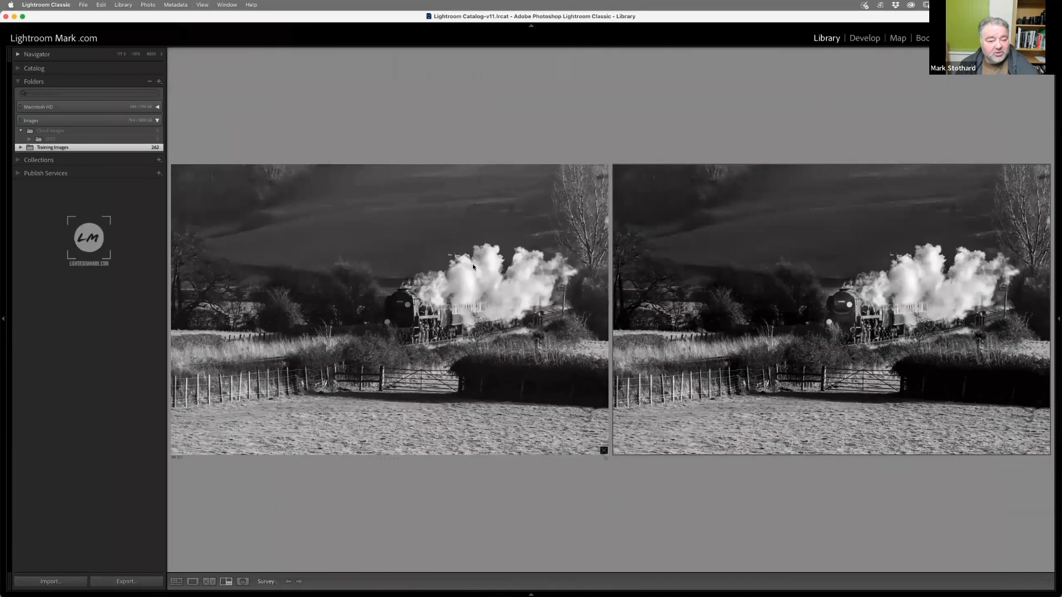
key(g)
Step: Select the virtual copy through the fourth steam train photo after it, compare them in Survey view, and return to the grid
shift+click(878, 131)
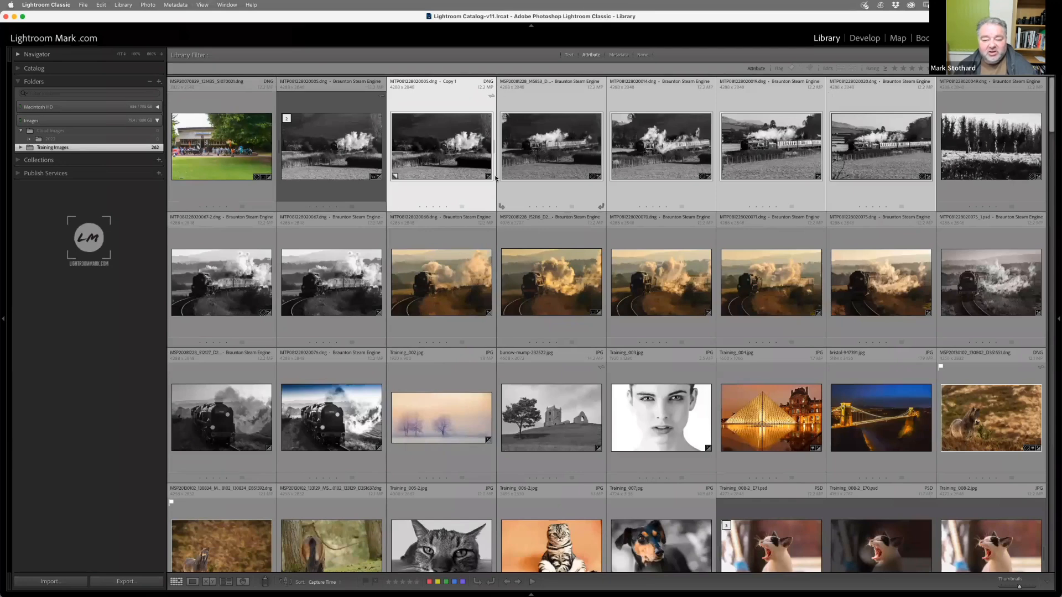
key(n)
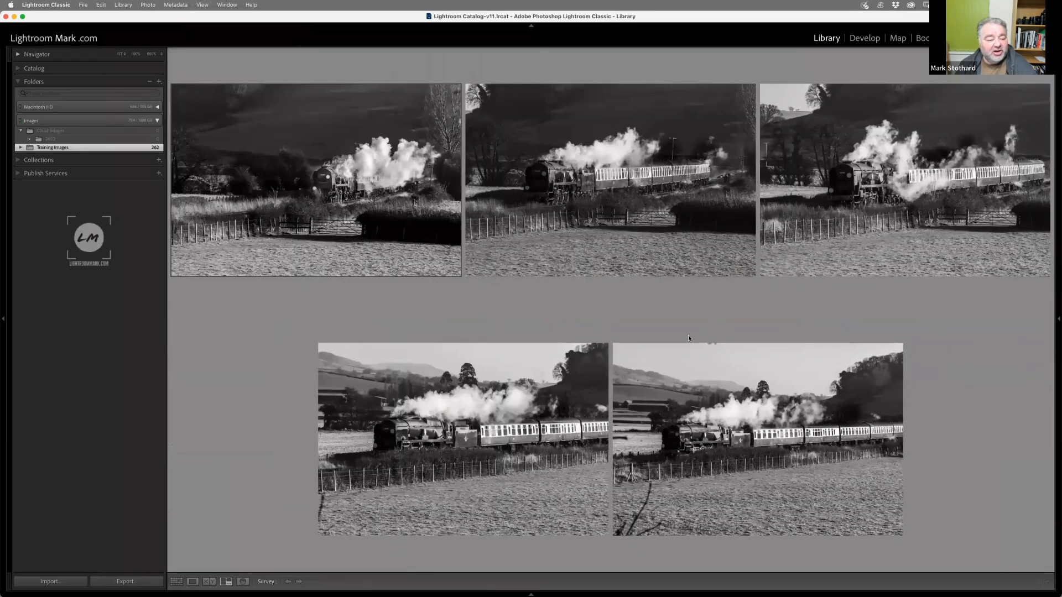
key(g)
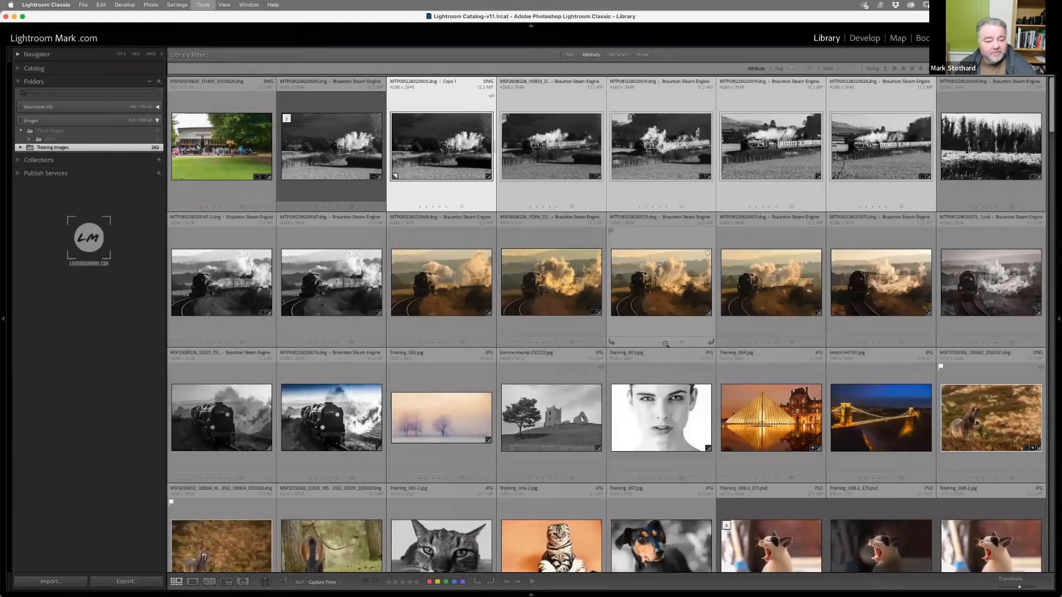
Step: Open the virtual copy in Loupe view, return to the grid, and deselect all photos
double_click(446, 140)
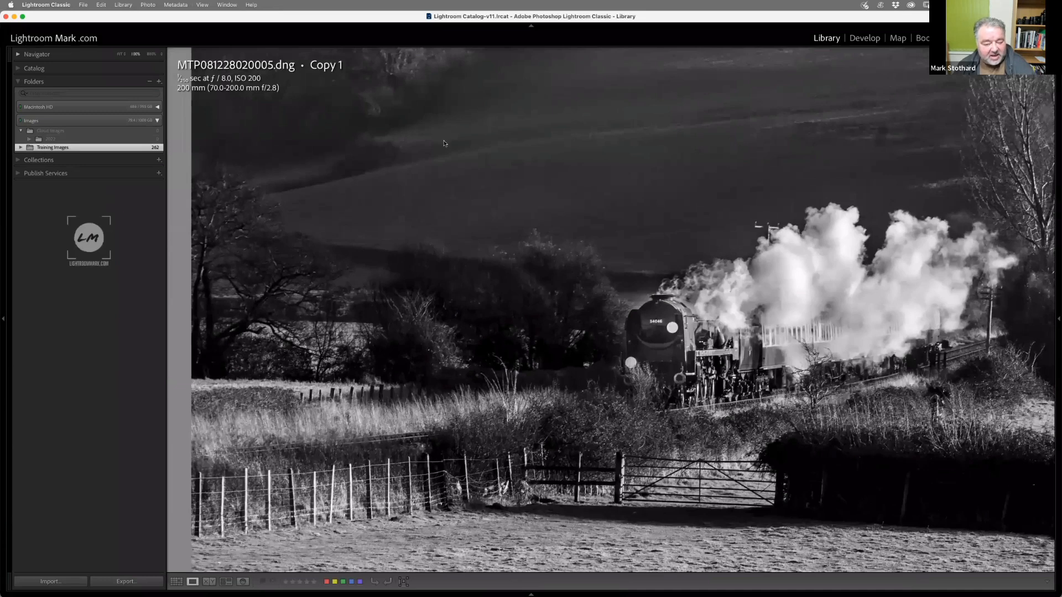
double_click(445, 143)
key(super+d)
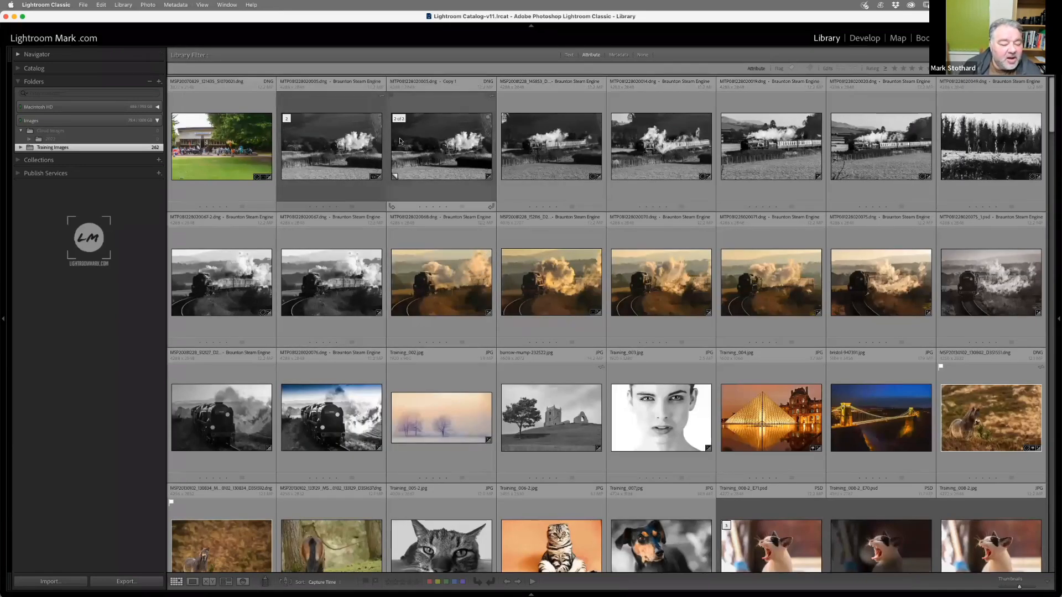
Step: Review the metadata commands and the view commands with no photo selected
click(175, 5)
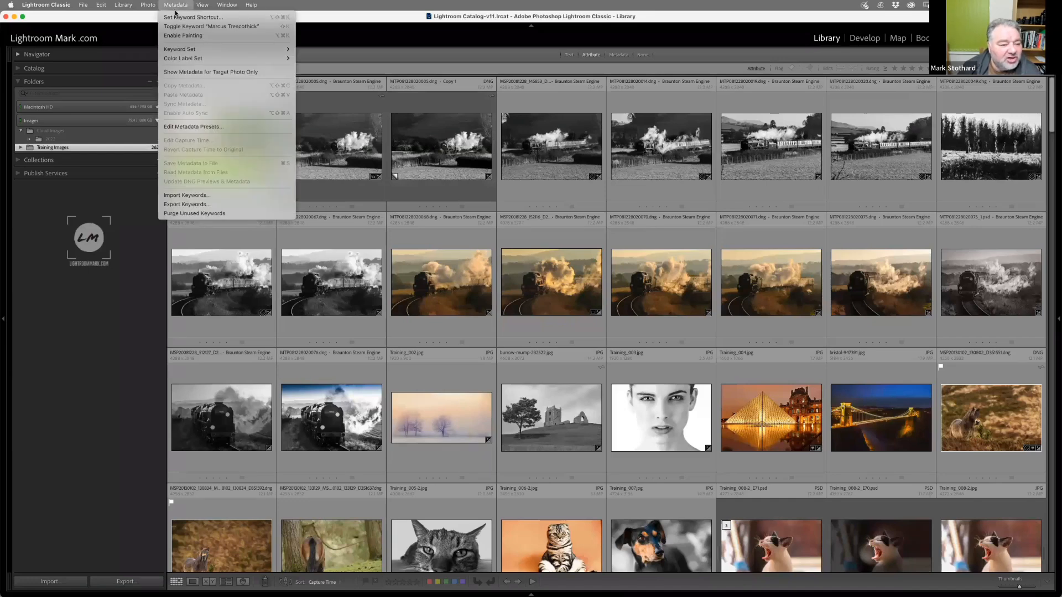
mouse_move(205, 7)
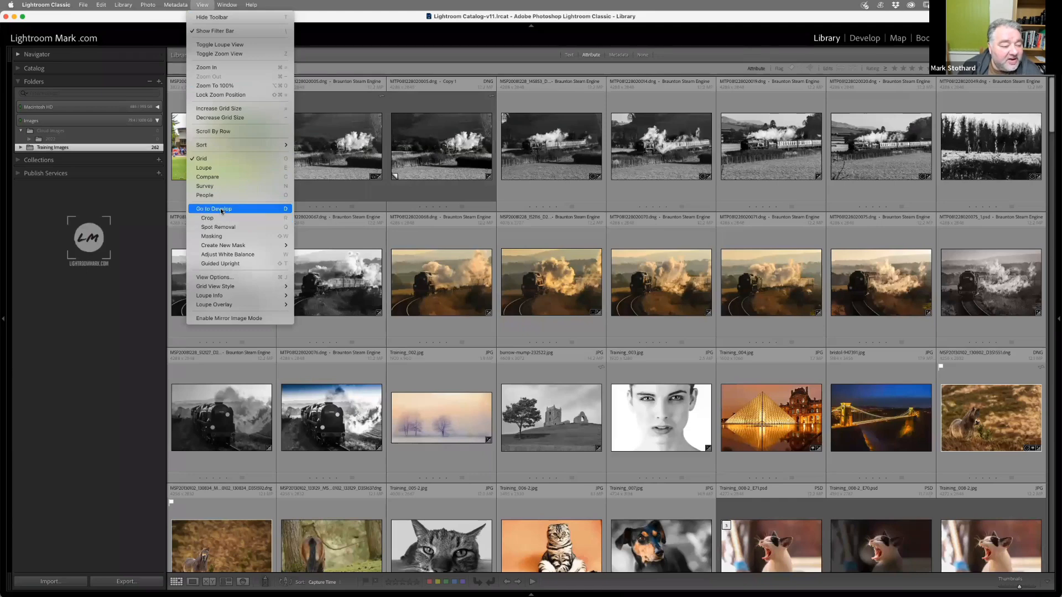
click(369, 30)
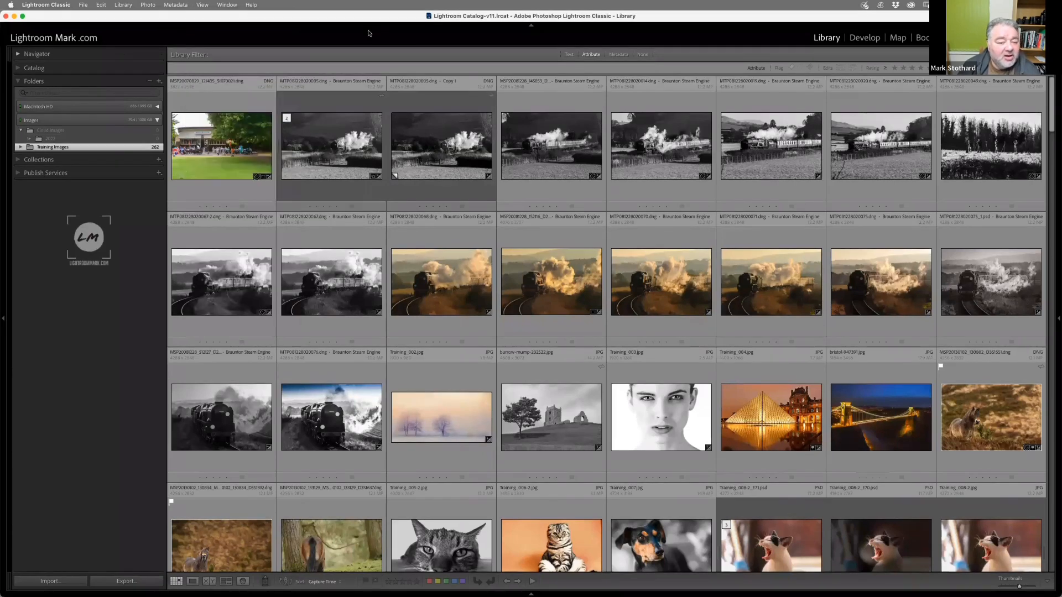
Step: Open the original of the virtual copy in the Develop module and return to the Library grid
click(318, 173)
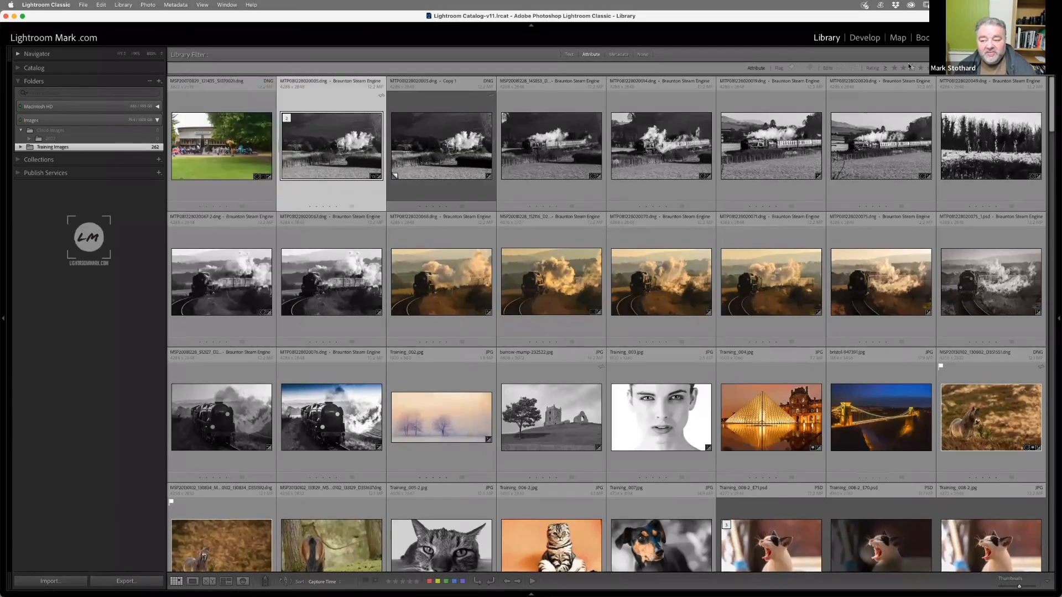
click(860, 38)
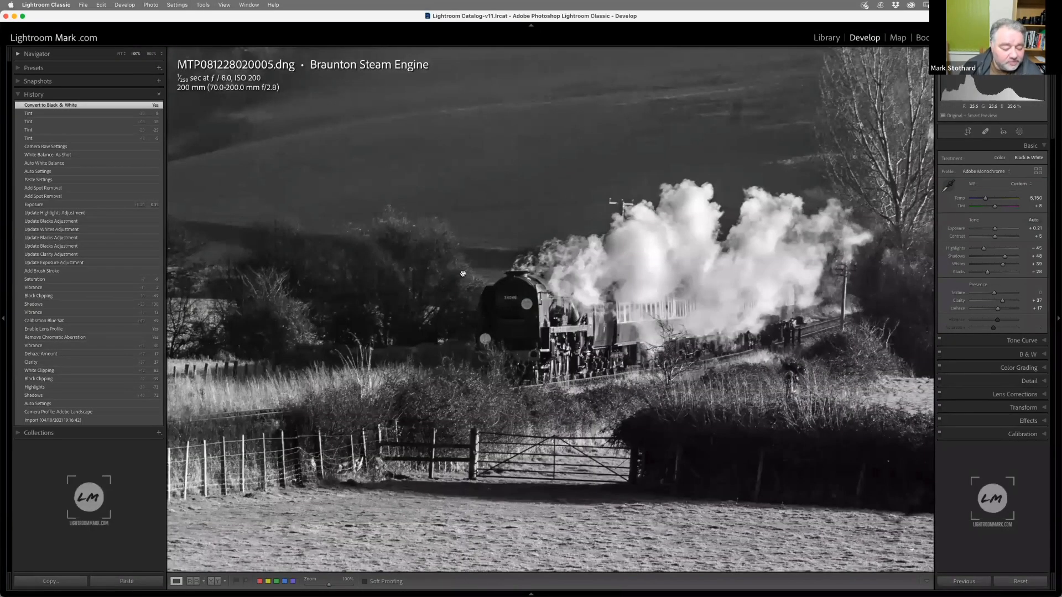
key(g)
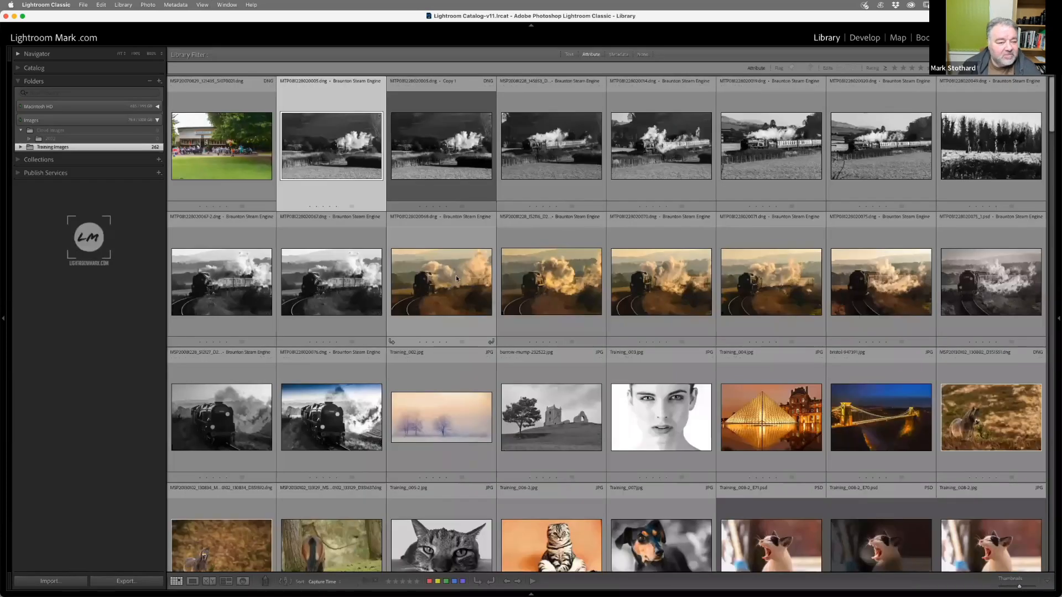
Step: Review the metadata commands for the selected original and the view commands down to the grid and loupe display options
click(176, 5)
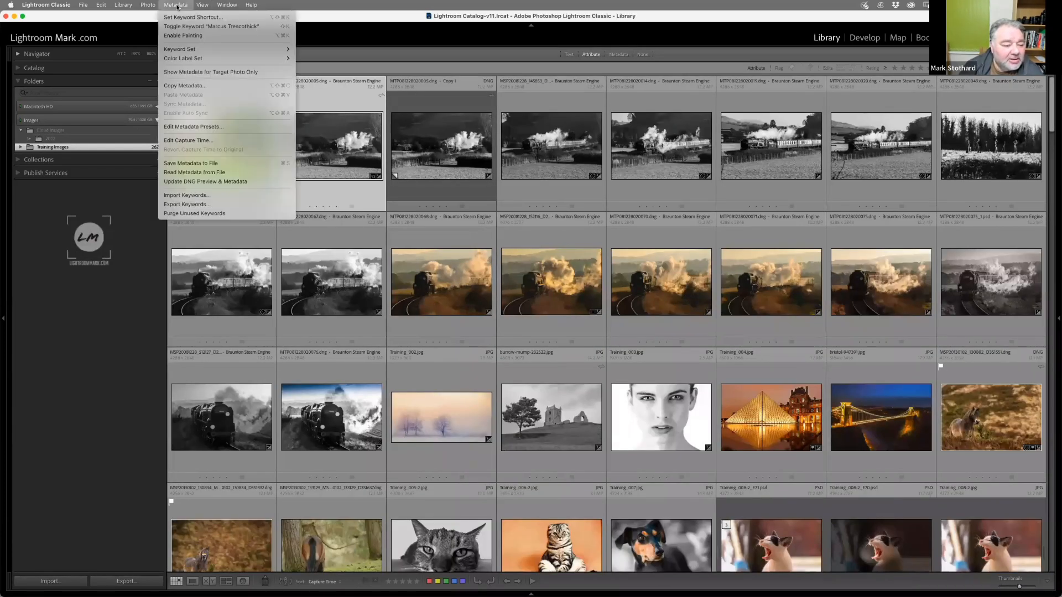
mouse_move(202, 9)
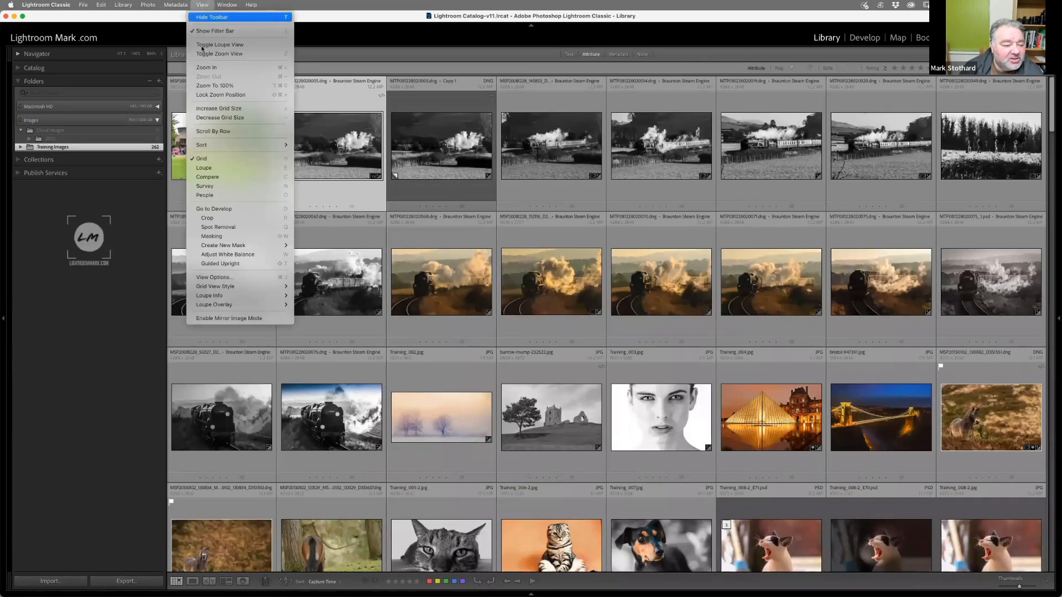
mouse_move(228, 299)
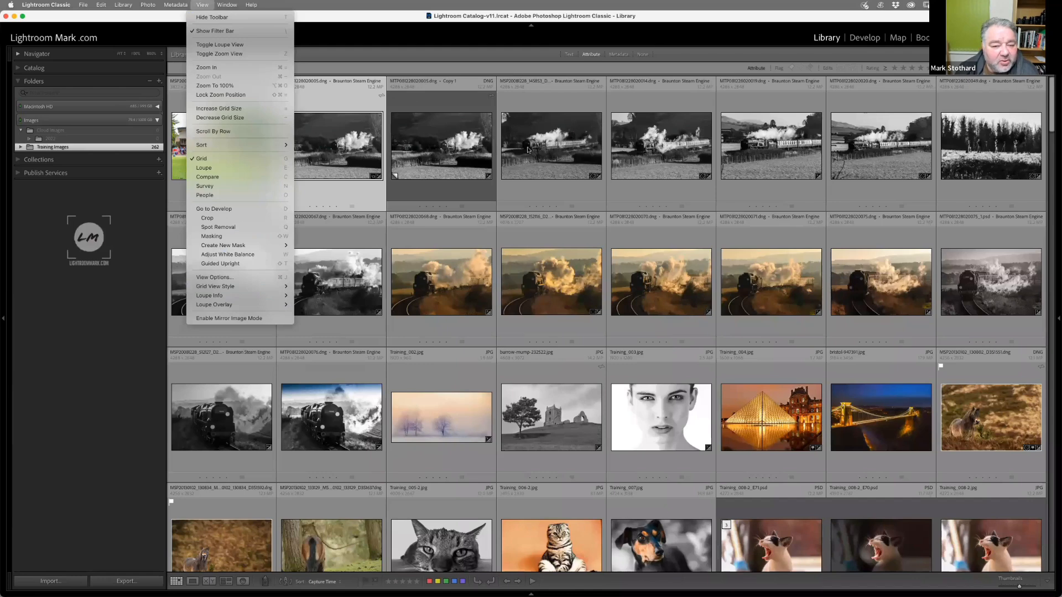
Step: Examine the grid cell header label choices for file name, cropped dimensions and megapixels, and the rotation controls on the original's cell
click(416, 82)
click(417, 82)
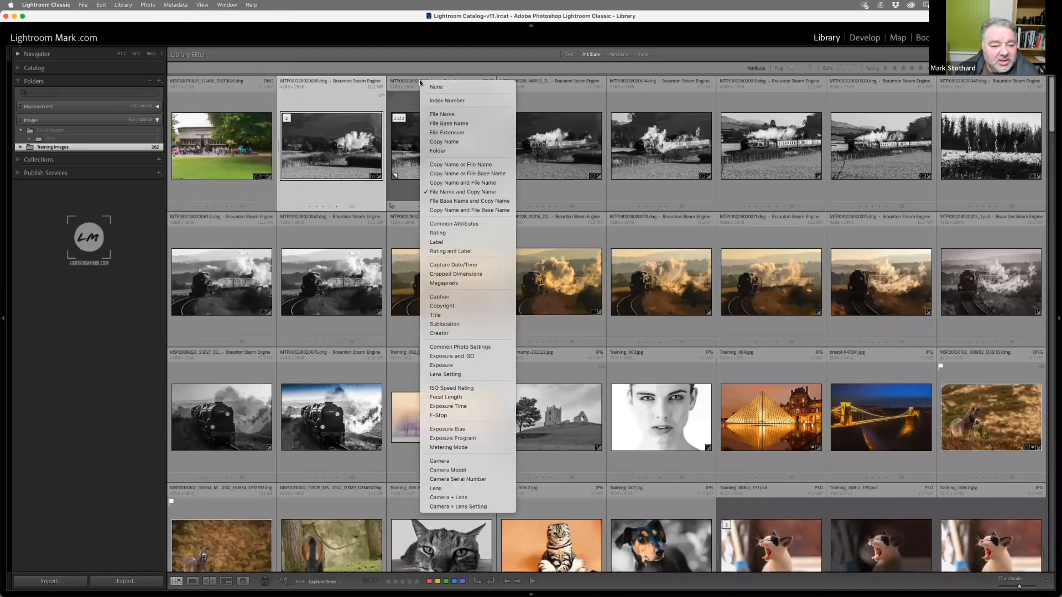
click(408, 83)
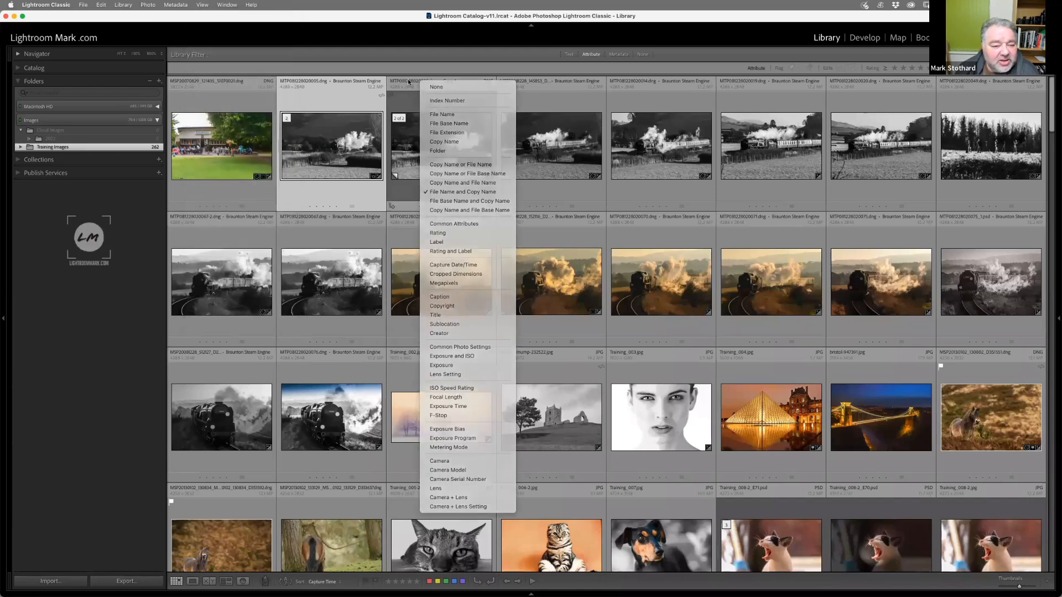
click(410, 82)
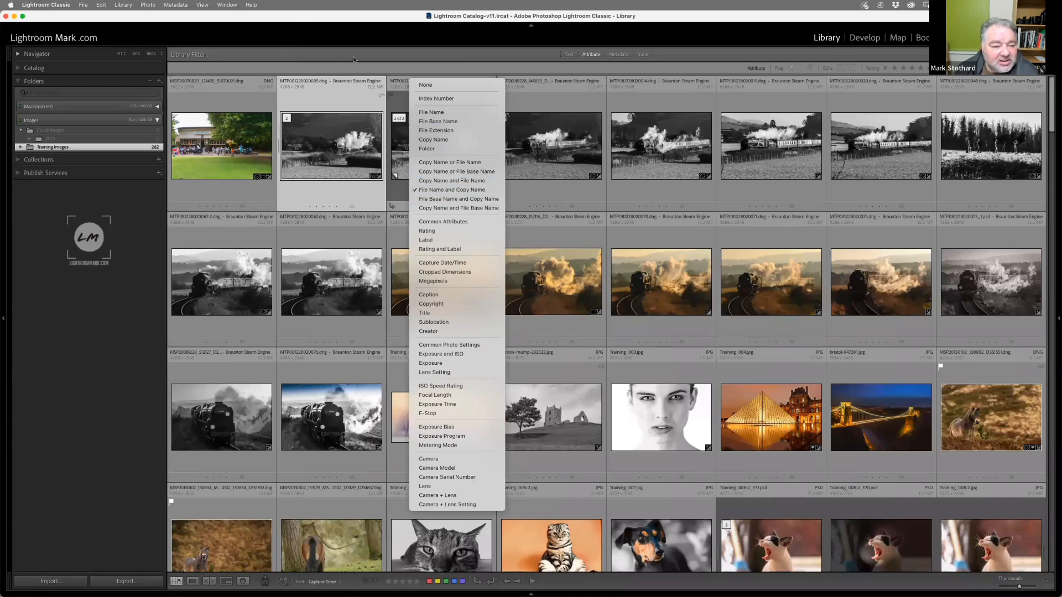
click(297, 89)
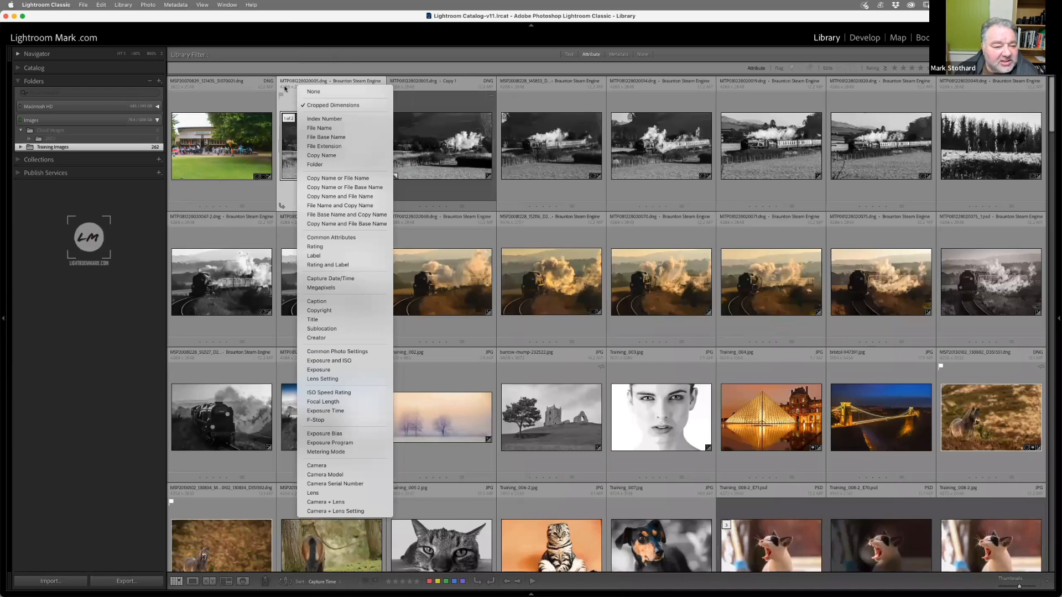
click(329, 92)
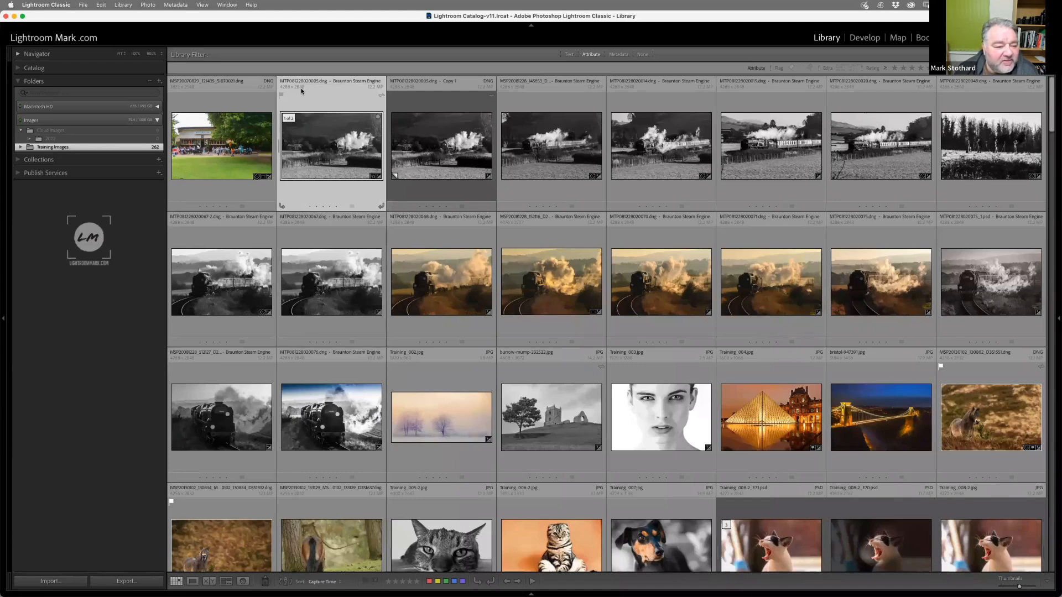
click(376, 89)
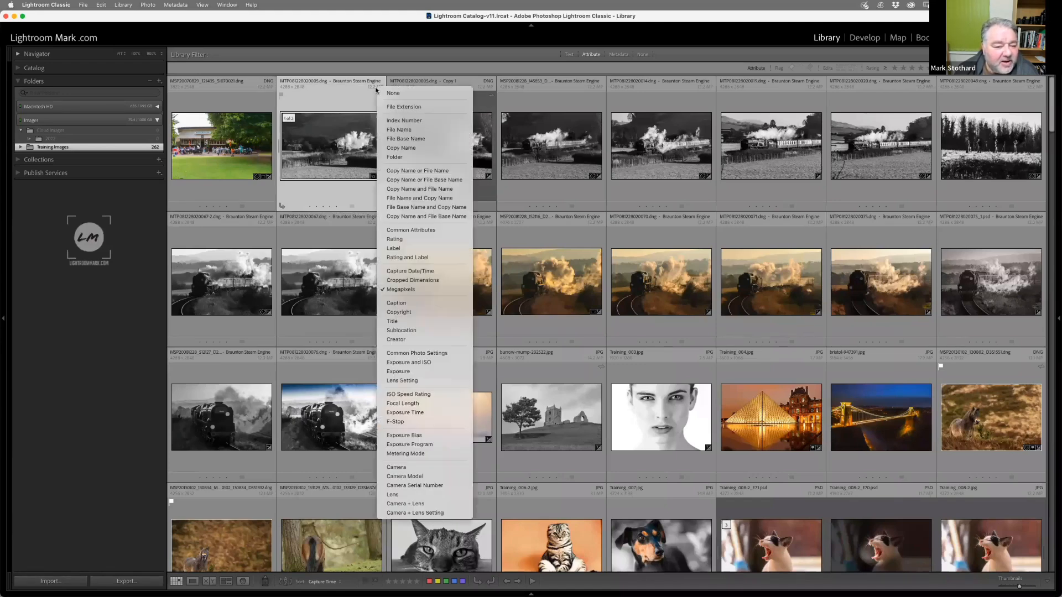
click(415, 291)
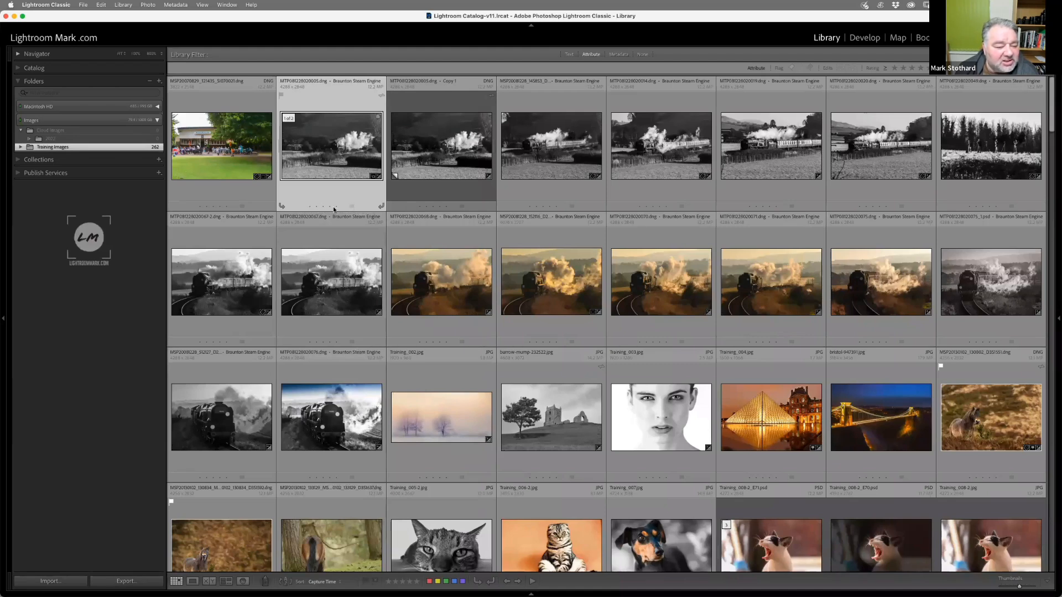
click(380, 206)
click(283, 206)
Step: In Library View Options, try File Name and Copy Name separately as the first expanded-cell header label, and restore File Name and Copy Name
click(202, 4)
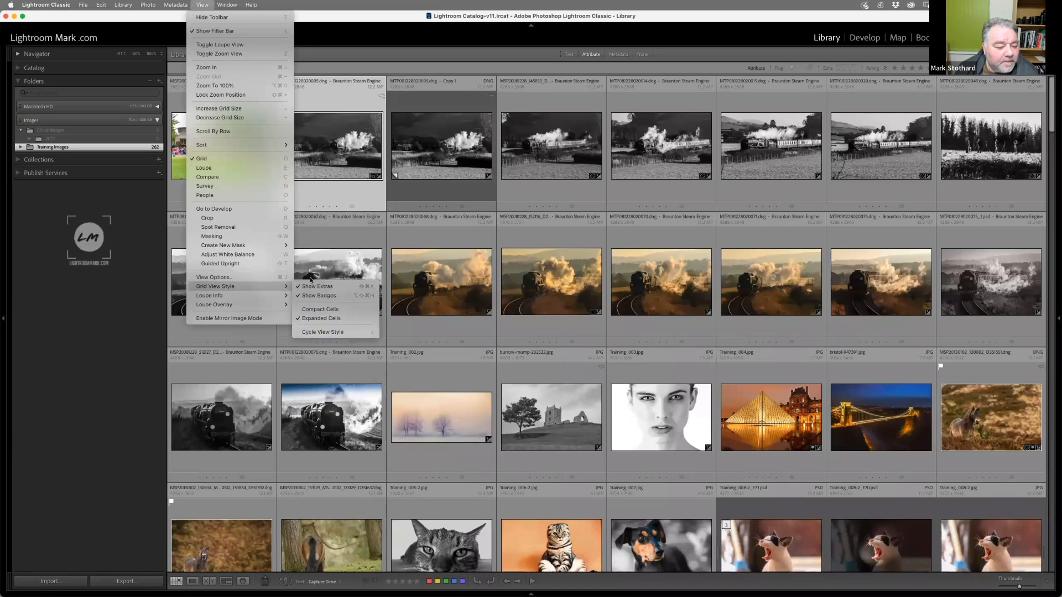
click(244, 277)
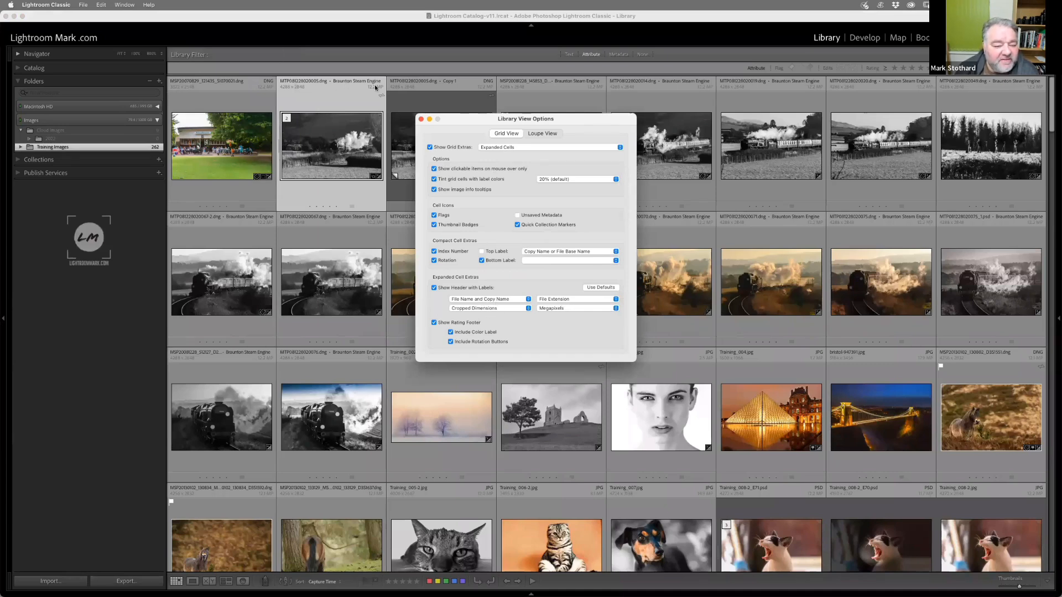
click(496, 299)
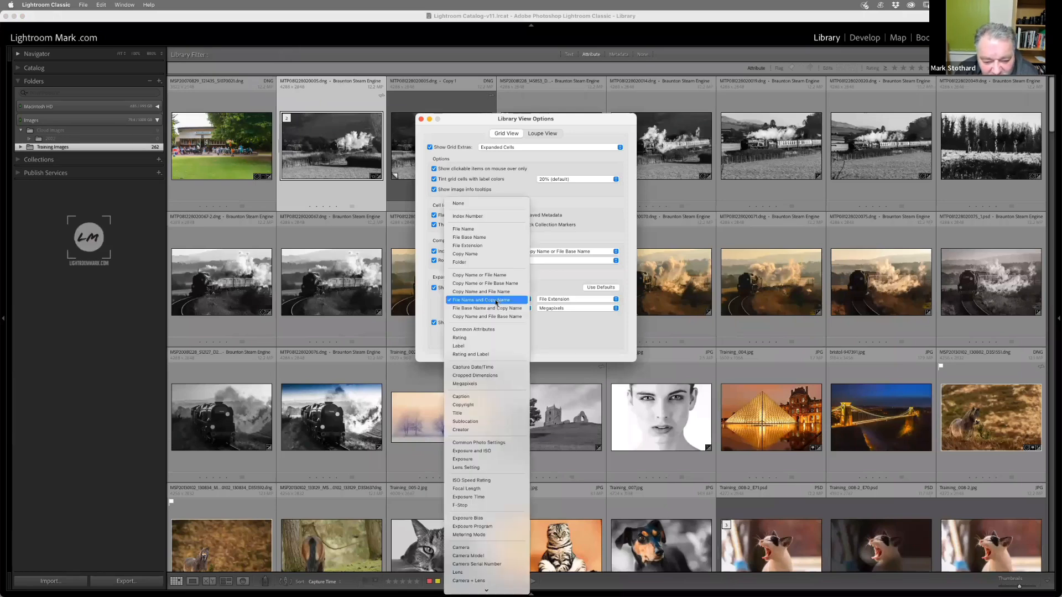
click(478, 229)
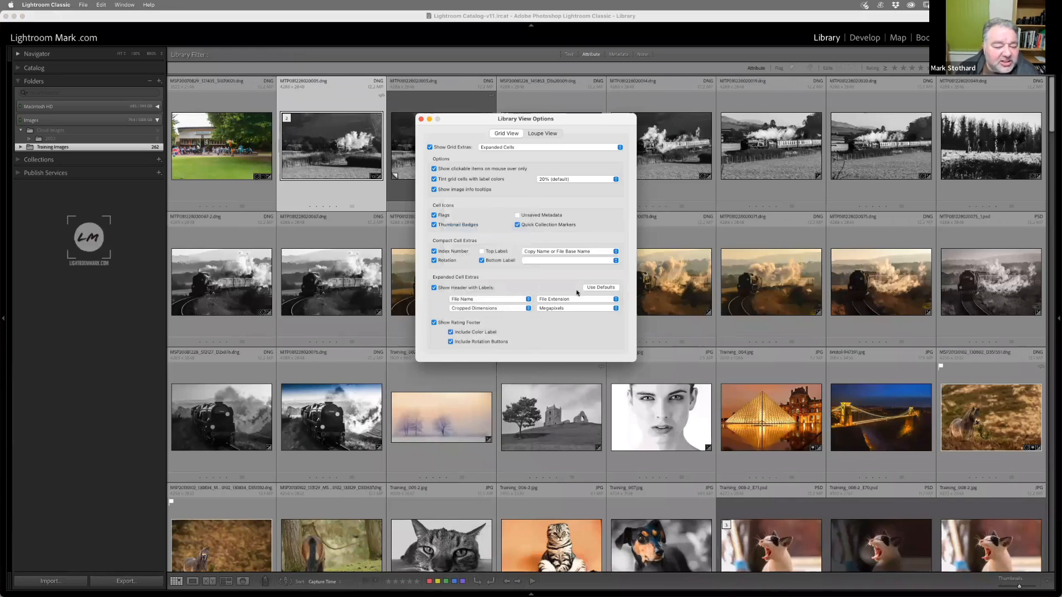
click(514, 302)
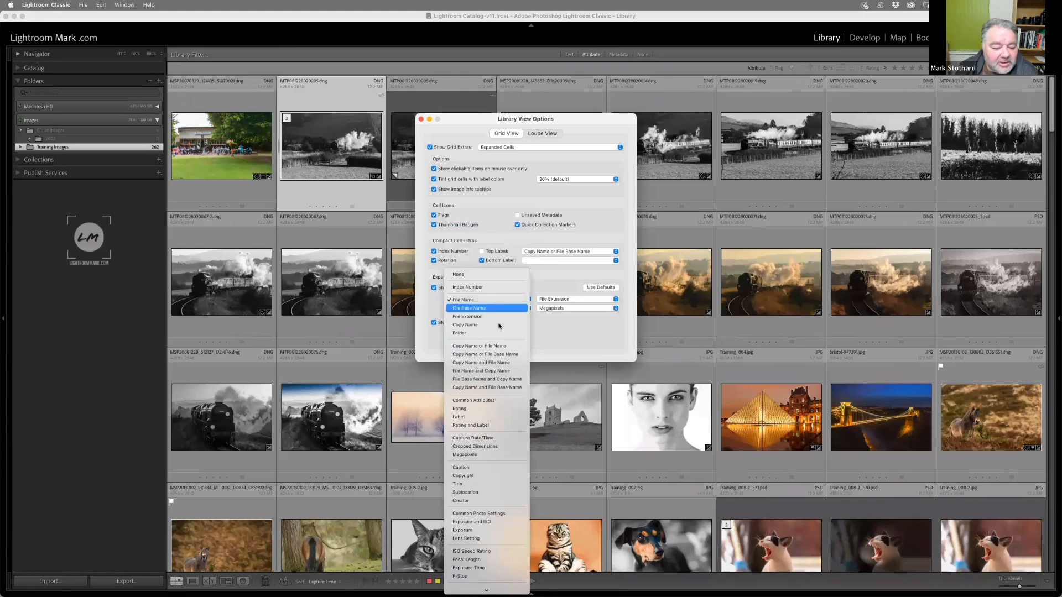
click(499, 325)
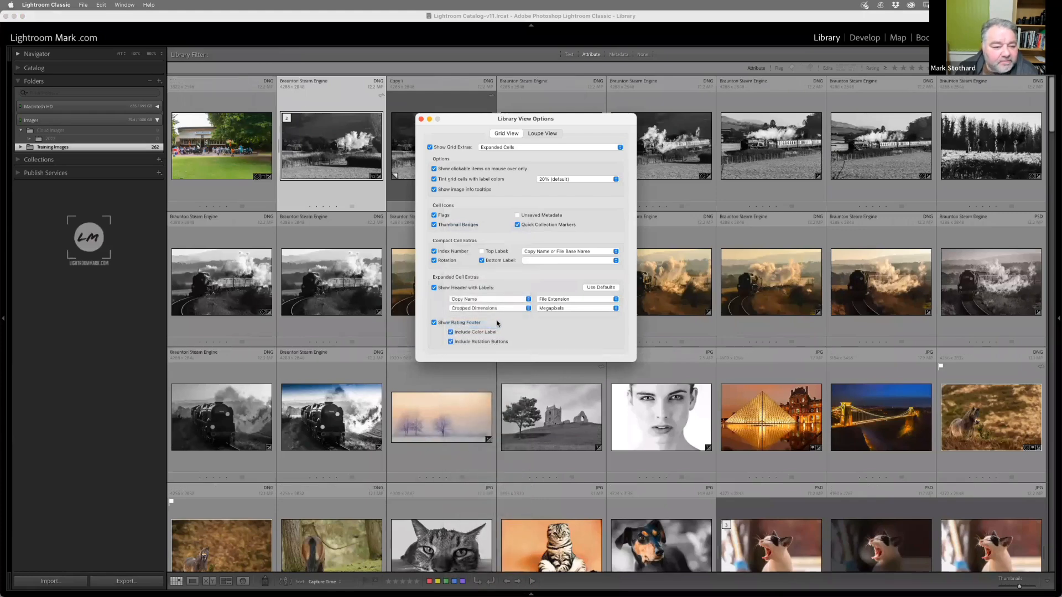
click(464, 299)
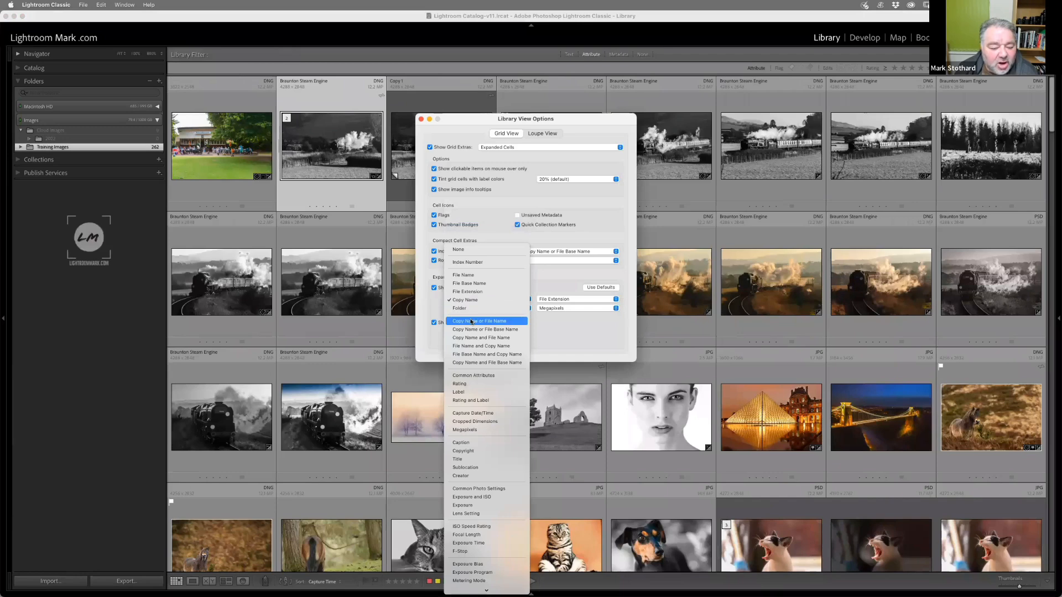
click(479, 346)
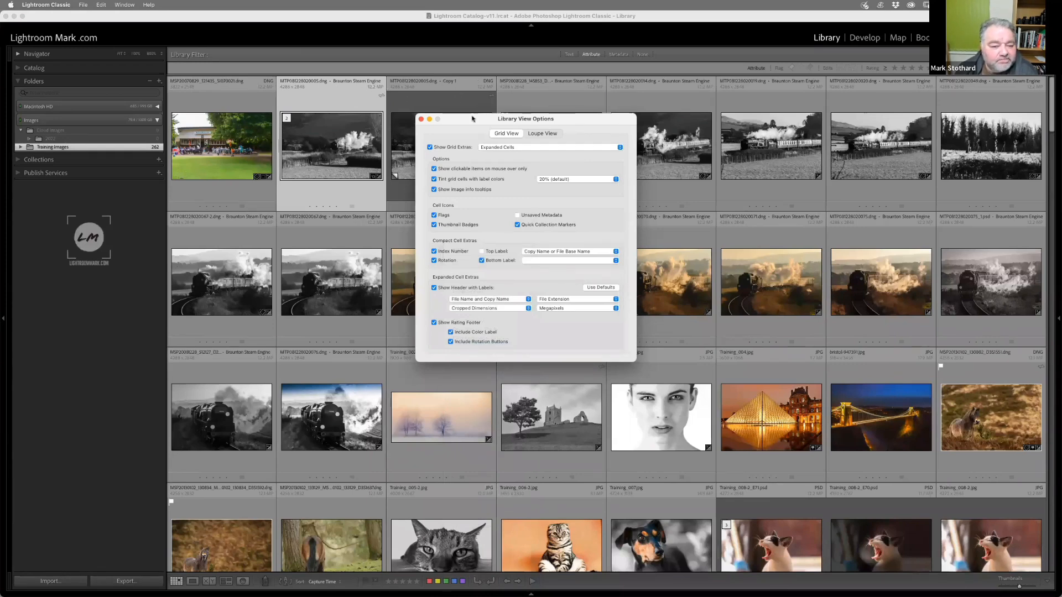
Step: Move the view options clear of the grid, review the Loupe view info overlay settings, and close the options
drag(472, 119, 489, 42)
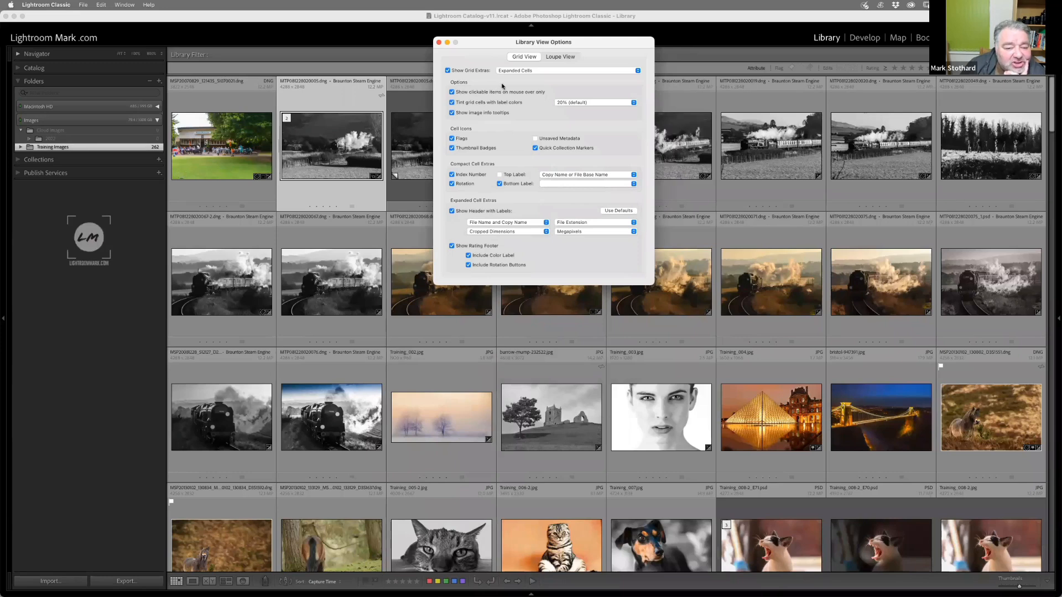
click(555, 56)
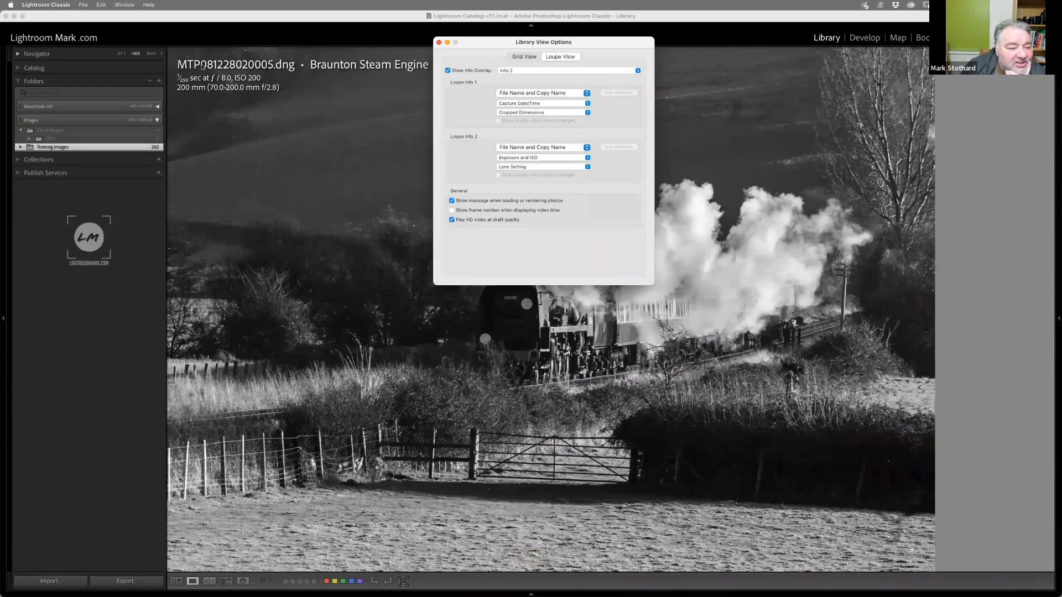
click(439, 42)
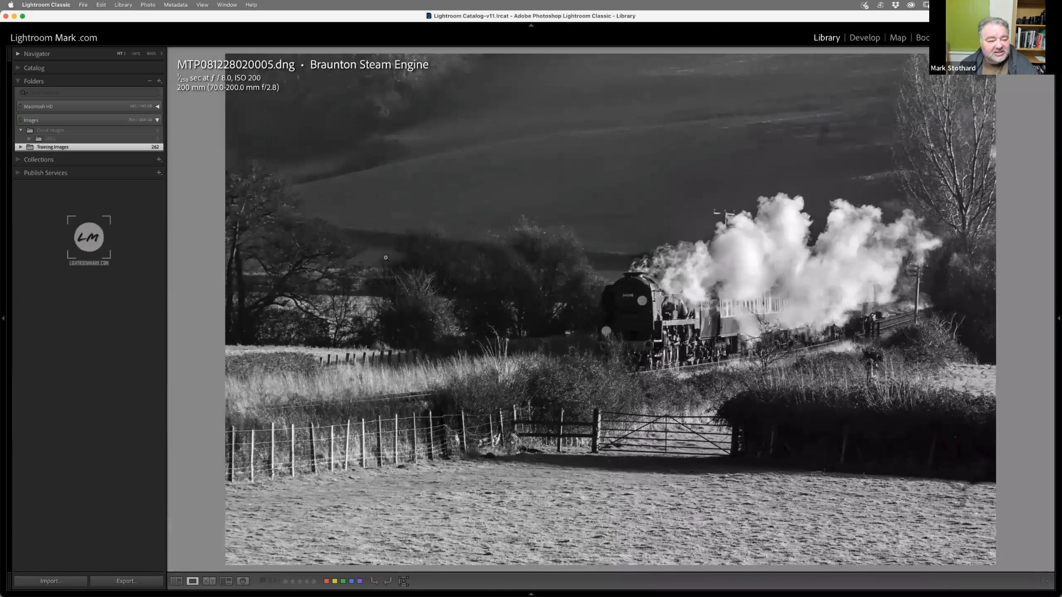
Step: Cycle the Loupe info overlay on the original photo, ending on Loupe Info 1 with capture date/time and cropped dimensions
key(i)
key(i)
key(i)
key(i)
key(i)
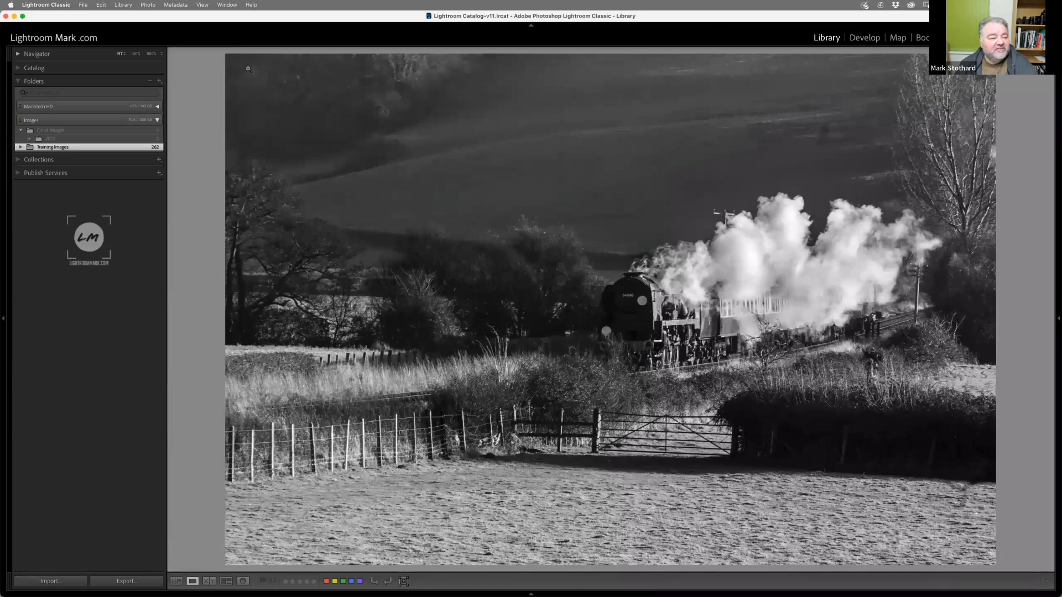
key(i)
key(i)
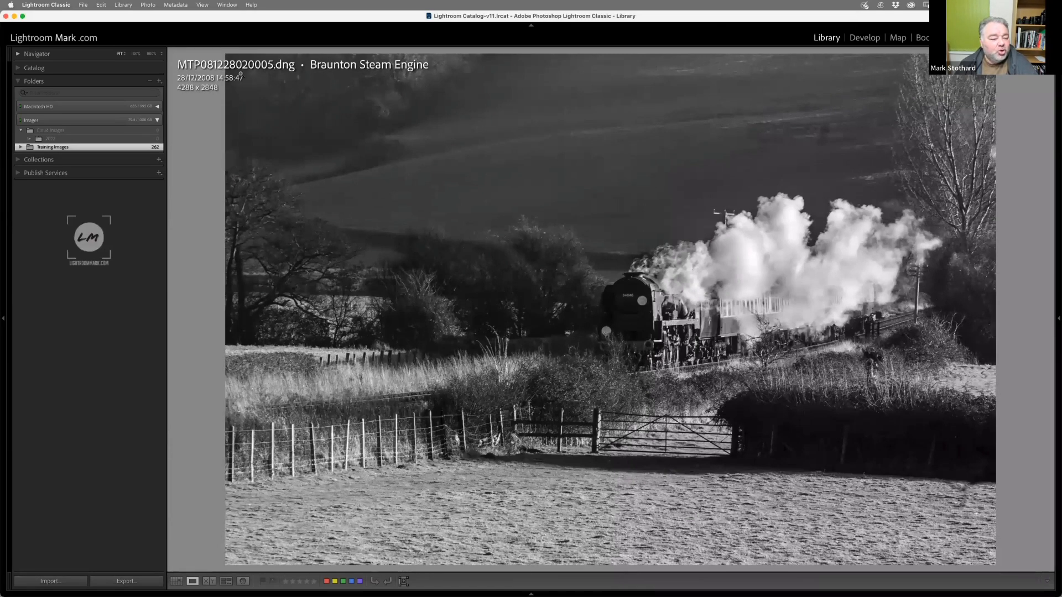
Step: In Library View Options, switch the Loupe view info overlay to Info 2 and review the choices for its lens setting line
click(204, 4)
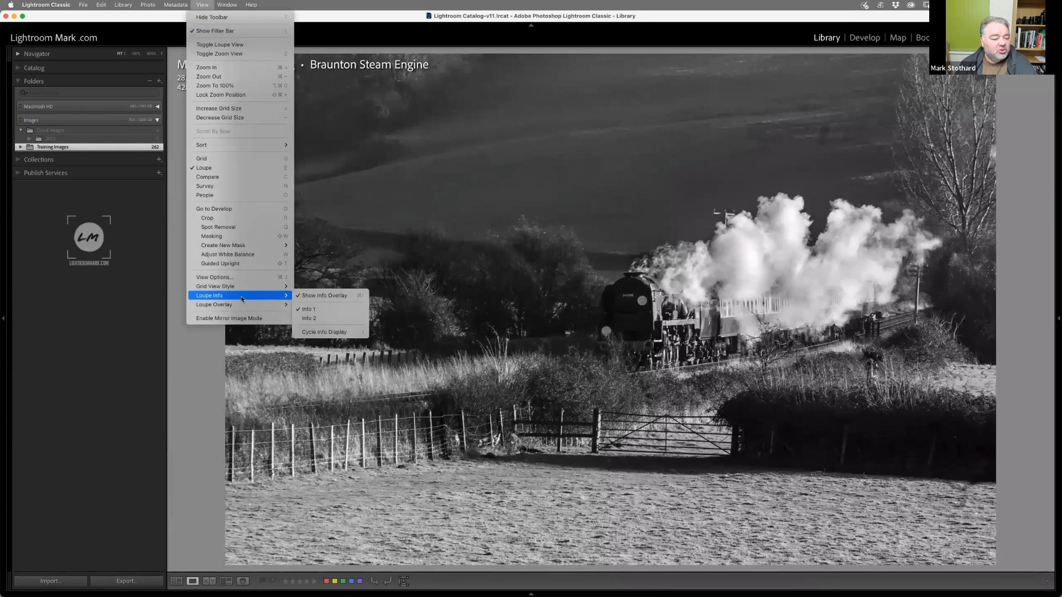
click(261, 296)
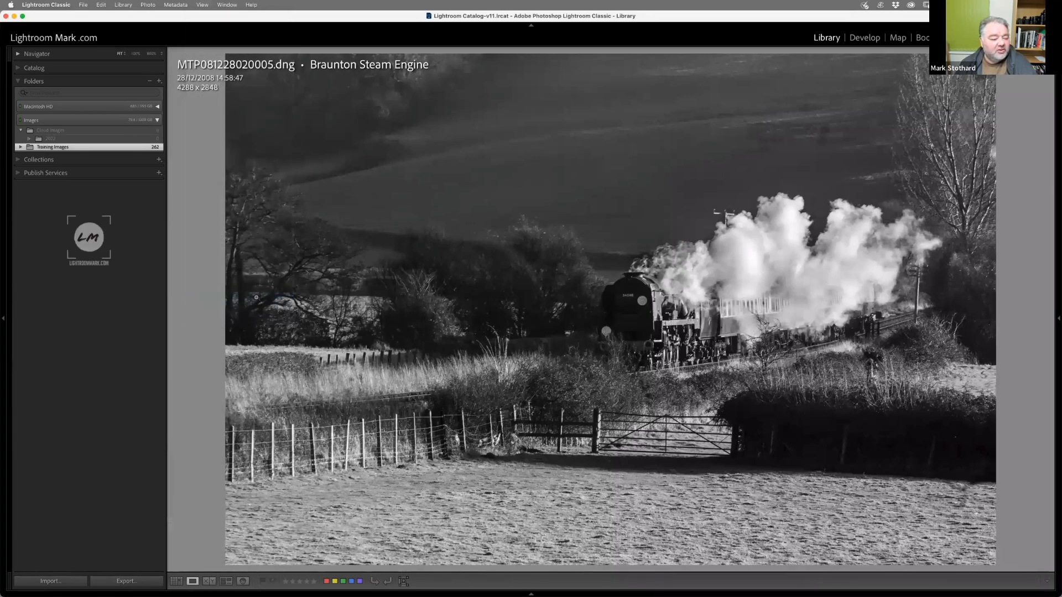
click(202, 4)
click(266, 278)
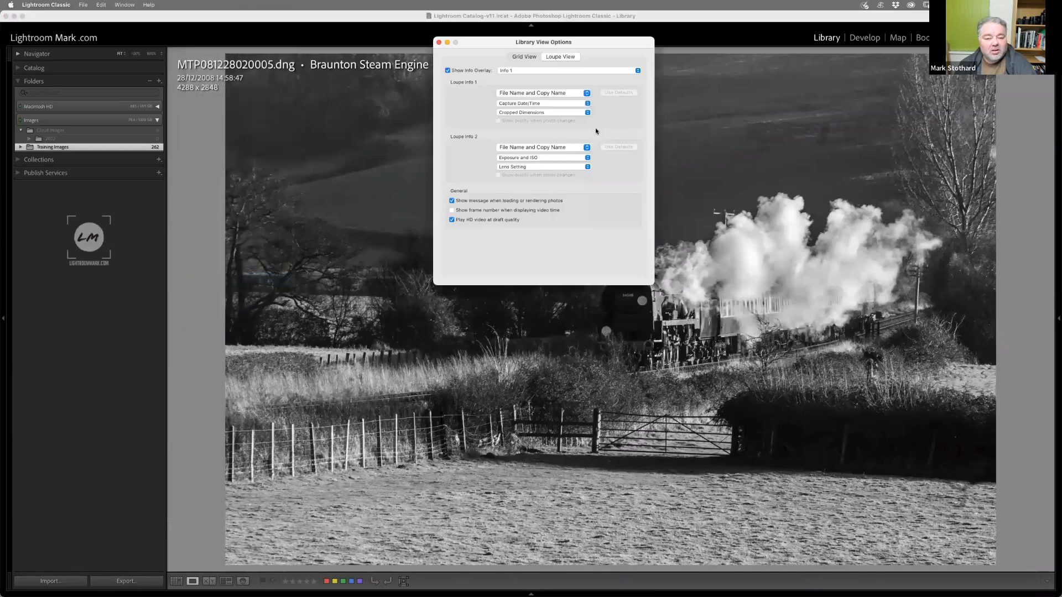
click(513, 72)
click(516, 79)
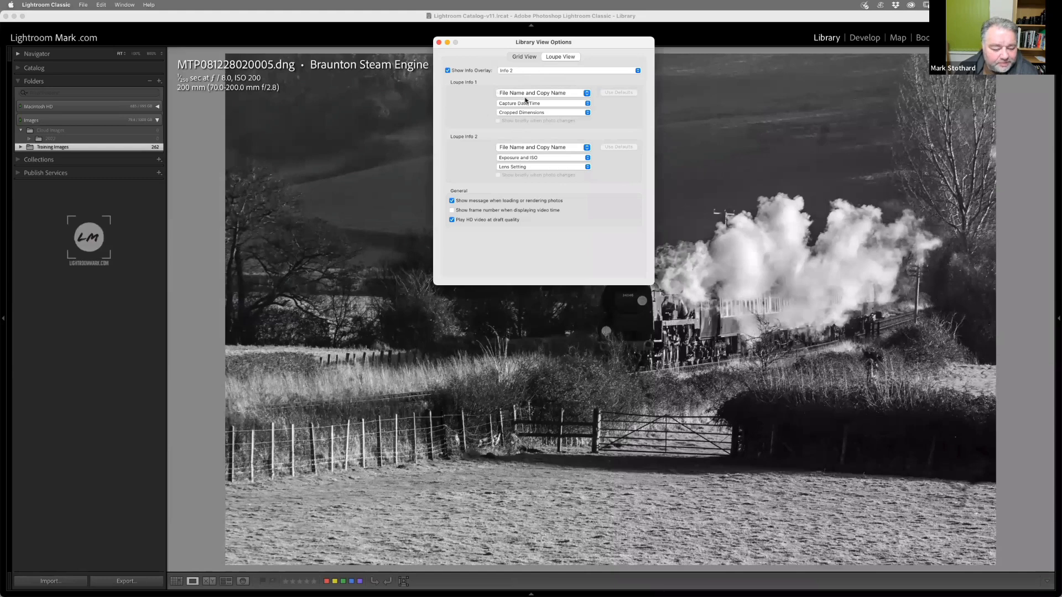
click(519, 167)
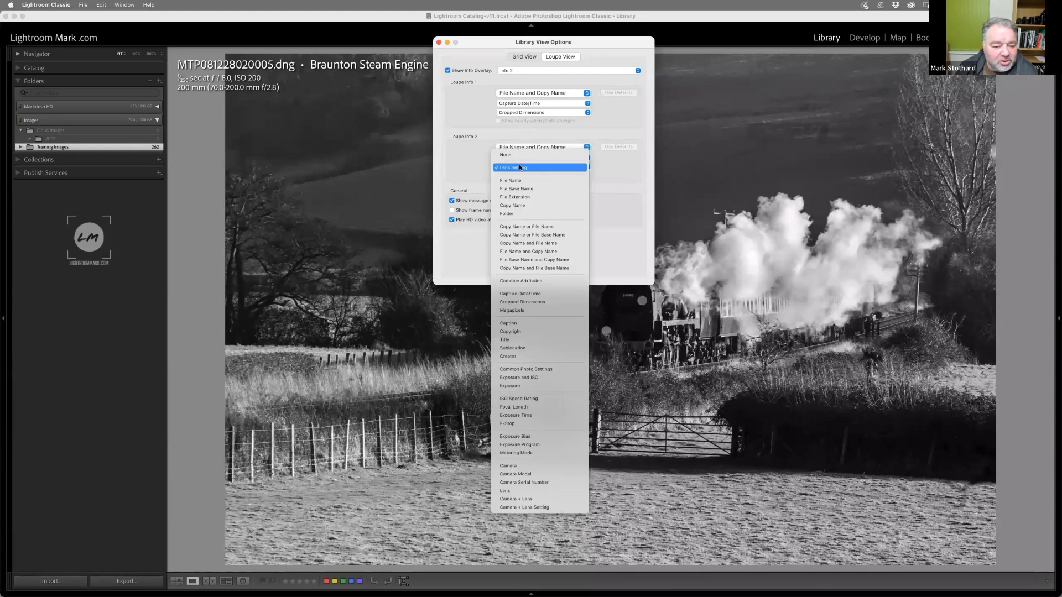
click(500, 135)
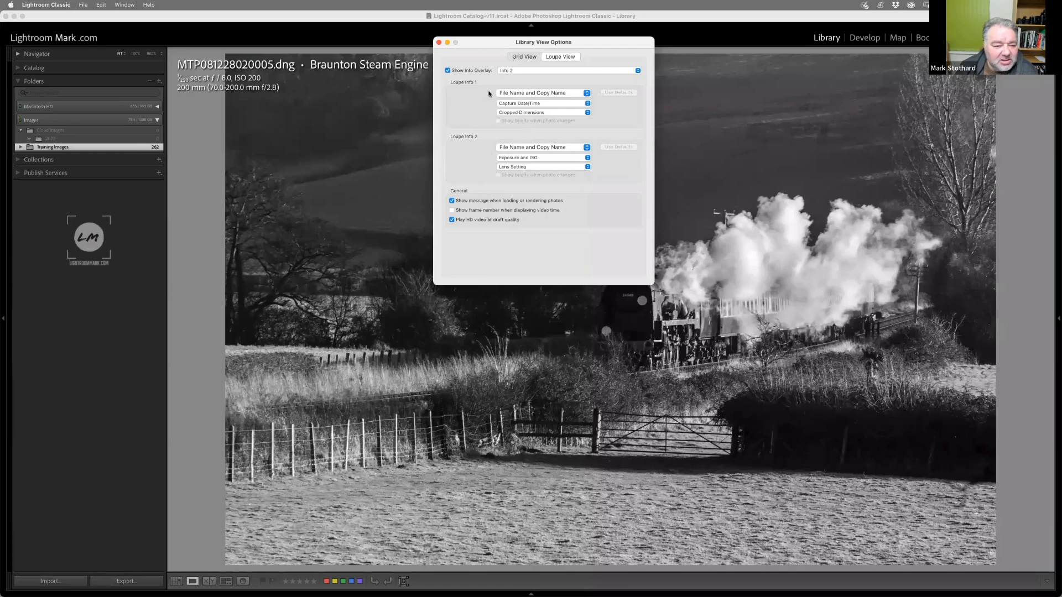
click(439, 43)
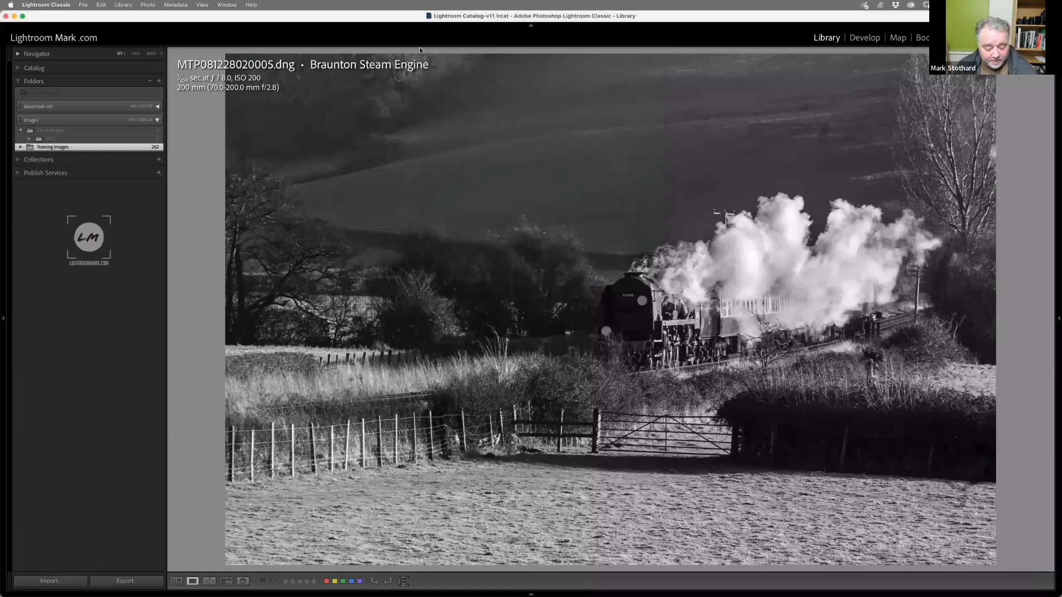
Step: Cycle the steam engine photo's info overlay repeatedly through Info 1, Info 2 and no overlay, ending with it hidden
key(i)
key(i)
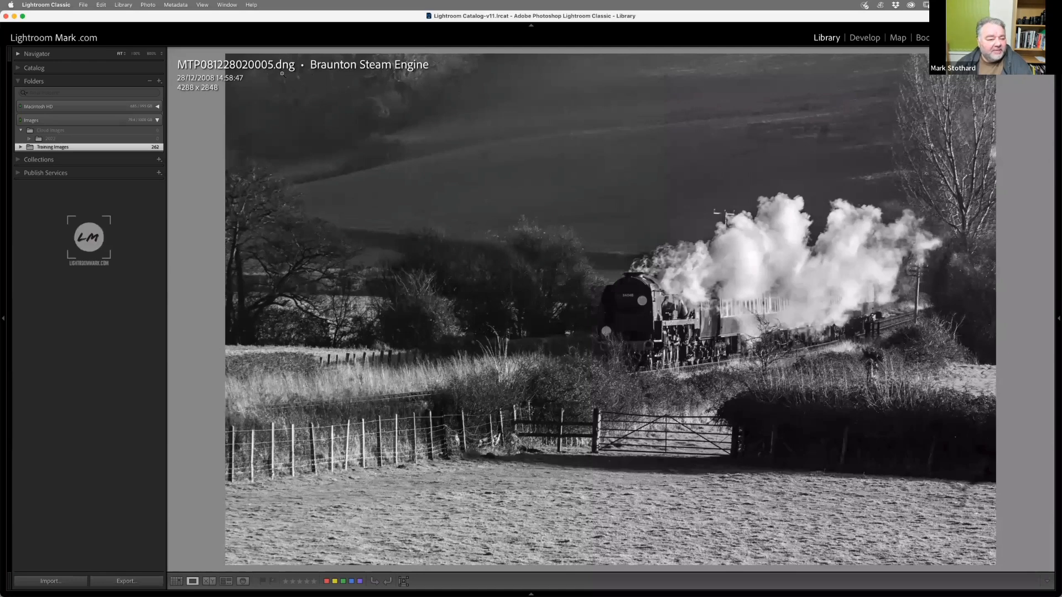
key(i)
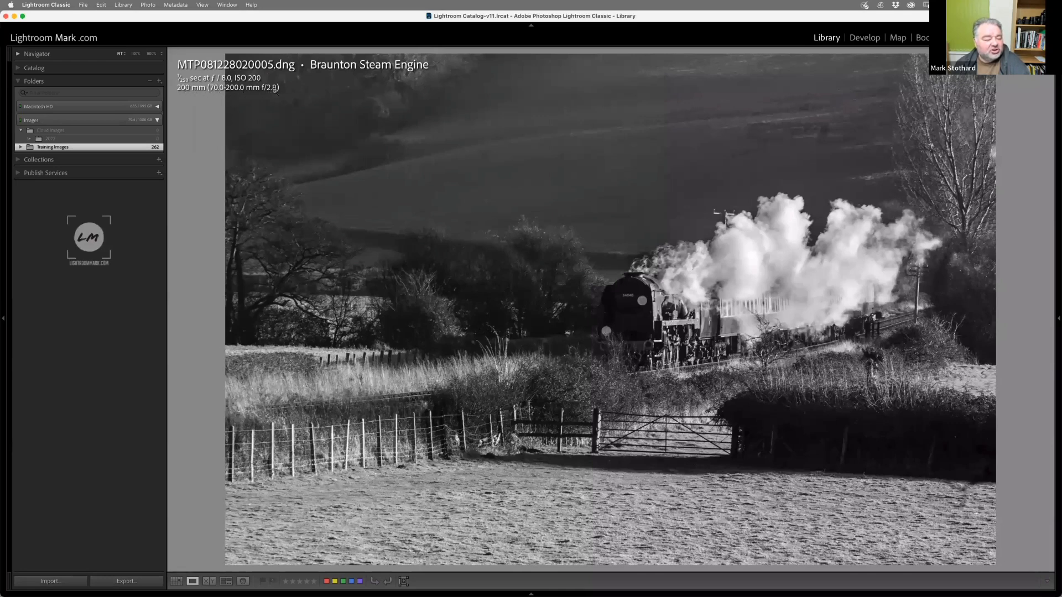
key(i)
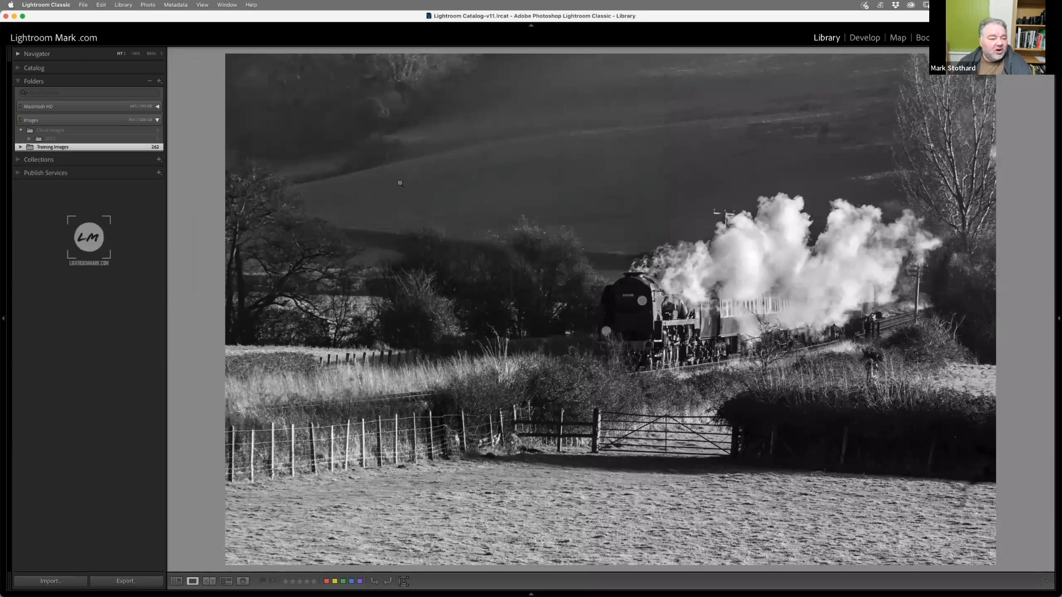
key(i)
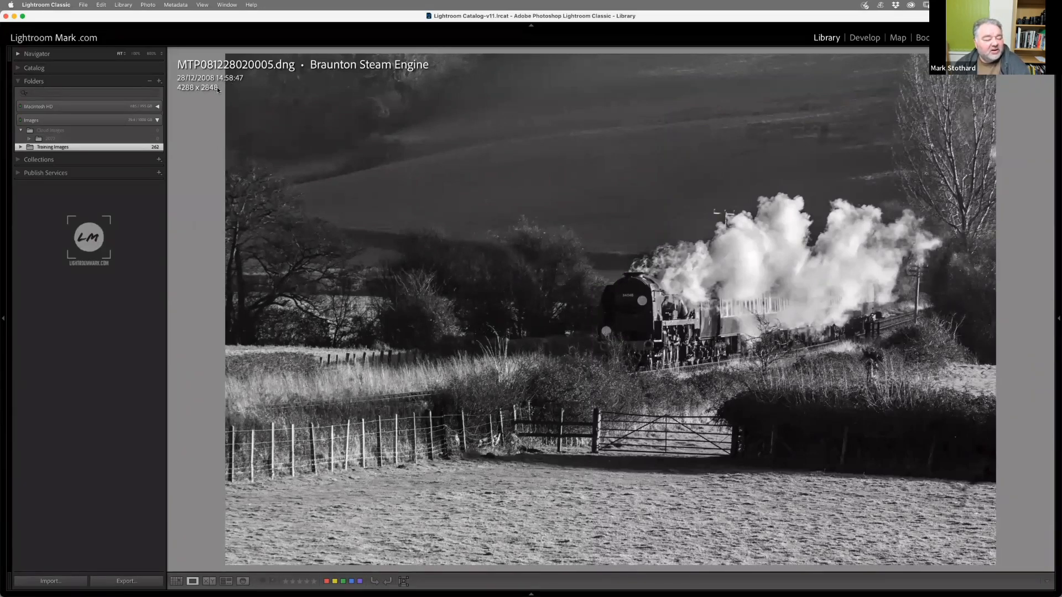
key(i)
key(i)
key(i)
key(i)
key(i)
key(i)
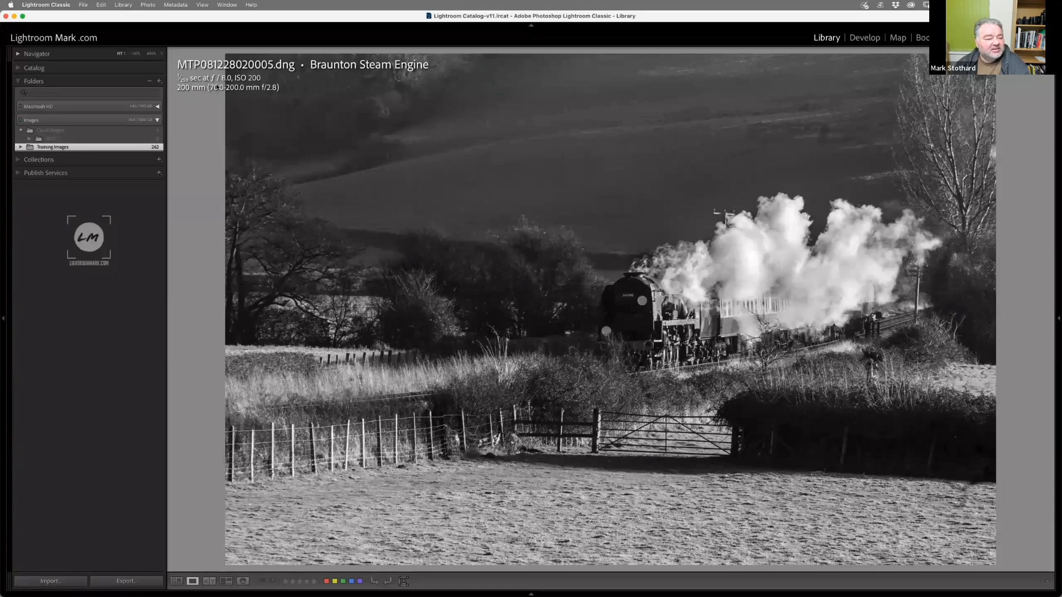
key(i)
key(i)
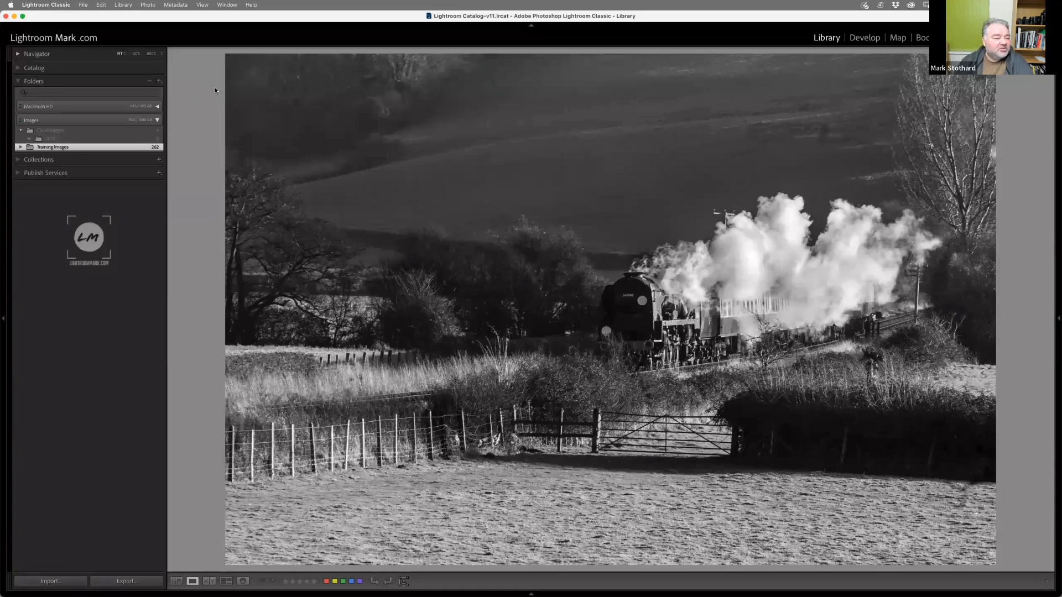
Step: Review the Loupe Info commands and bring back the Info 2 overlay with exposure, ISO and lens setting on the photo
click(202, 5)
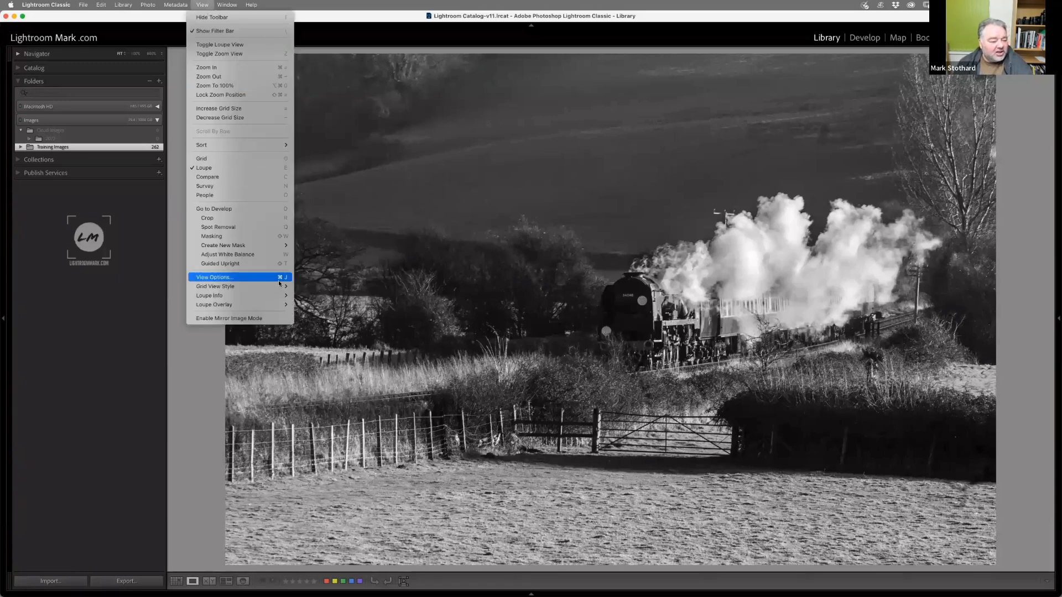
mouse_move(266, 298)
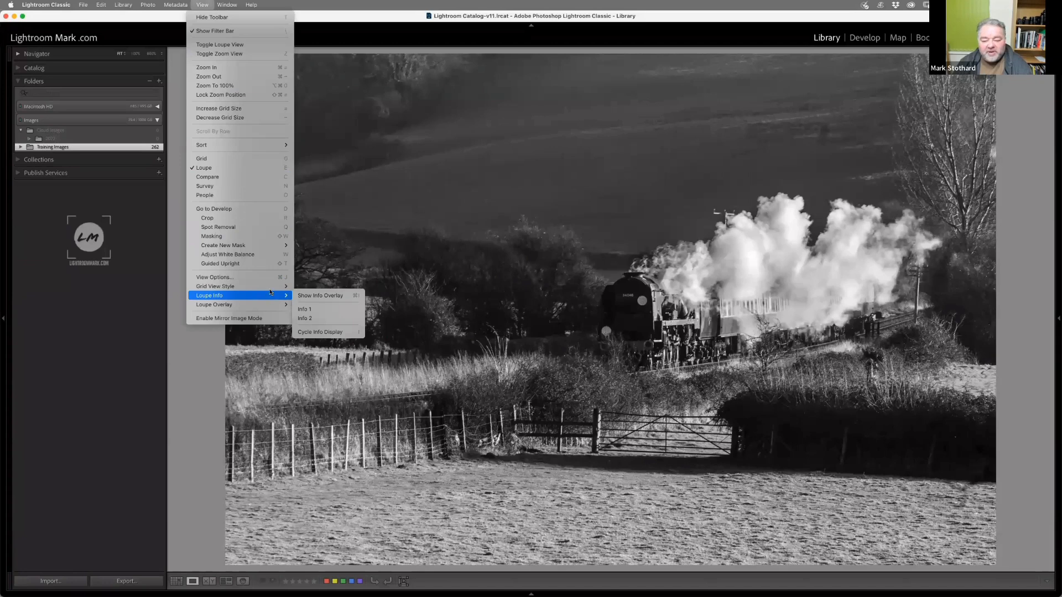
click(440, 21)
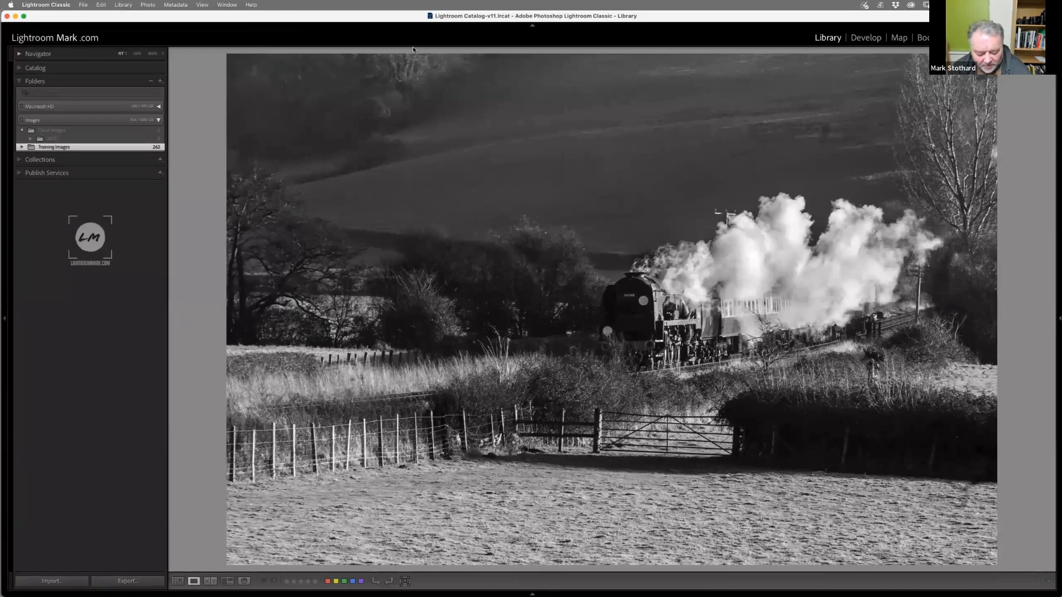
key(i)
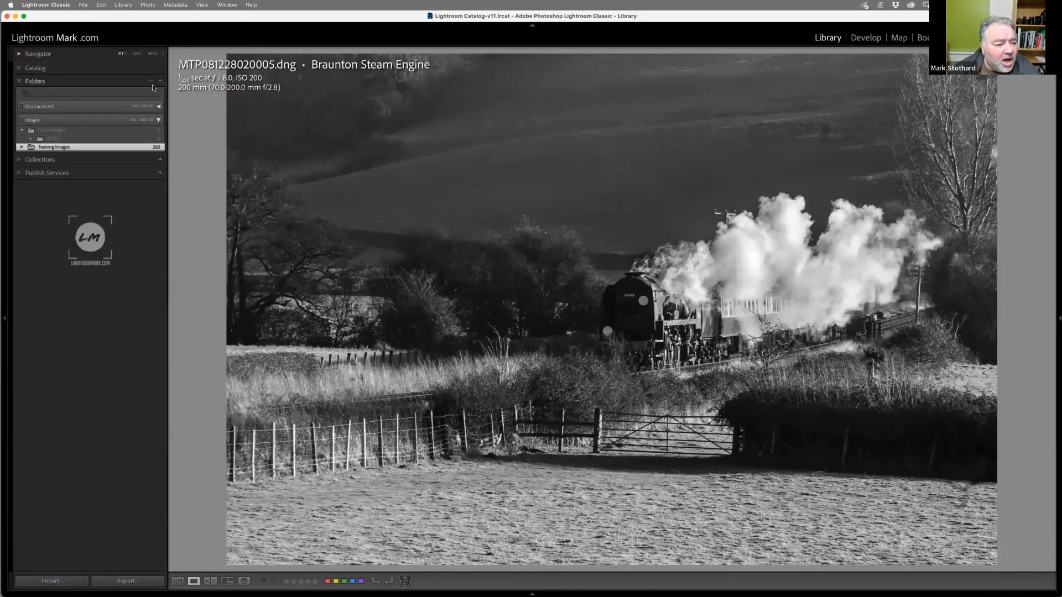
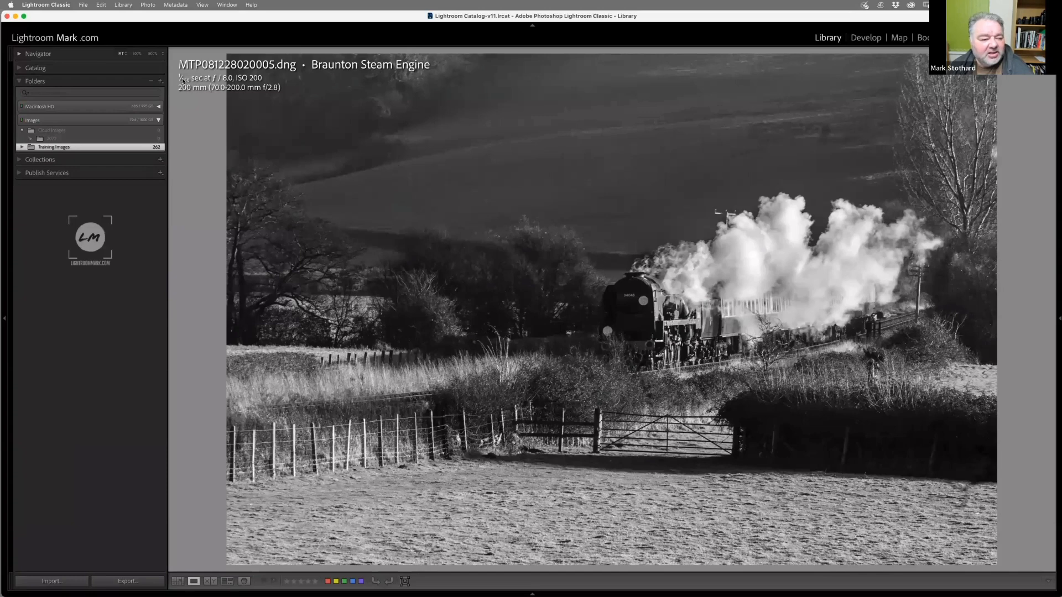
Step: Reveal the photo's metadata and show the IPTC field set, ending on the EXIF set
click(1057, 321)
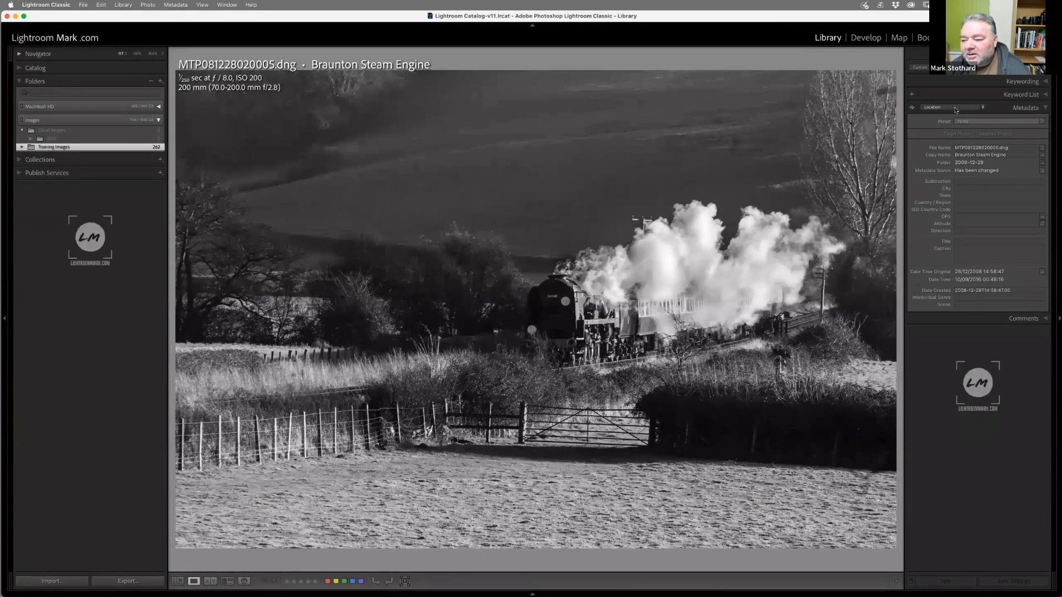
click(950, 108)
click(955, 81)
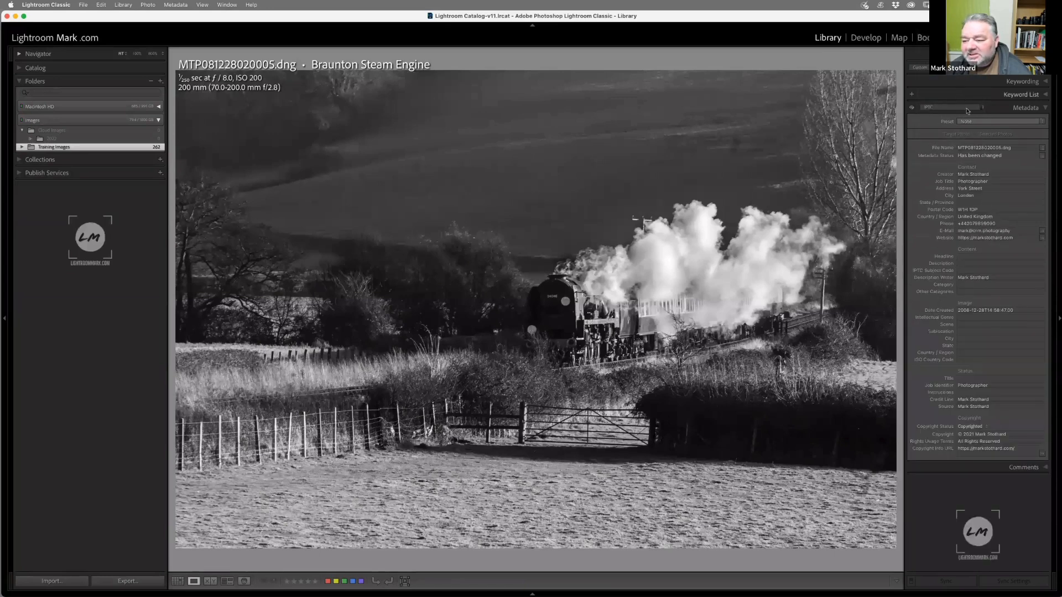
click(956, 107)
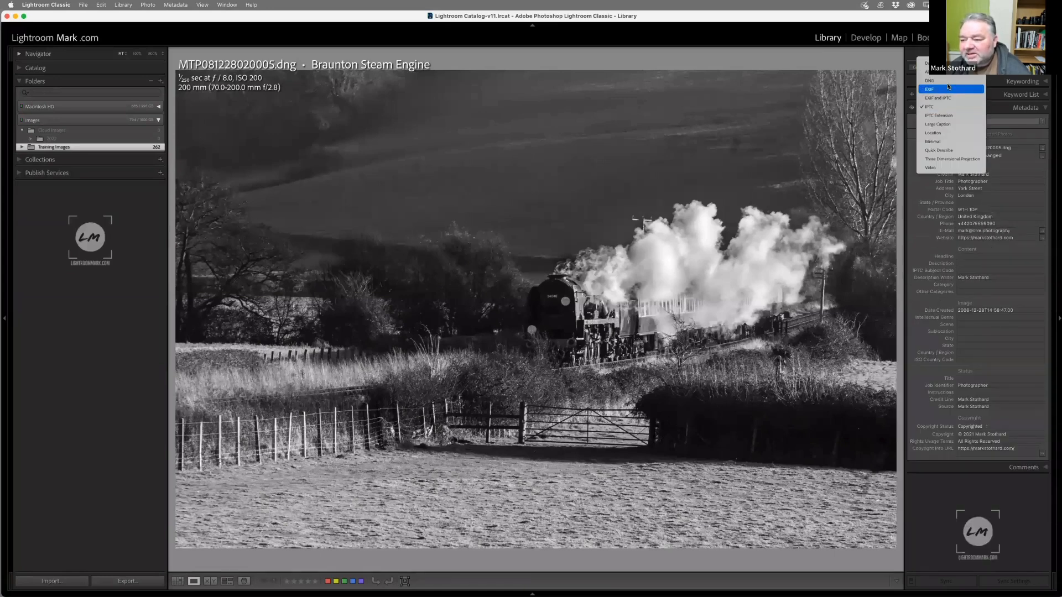
click(956, 90)
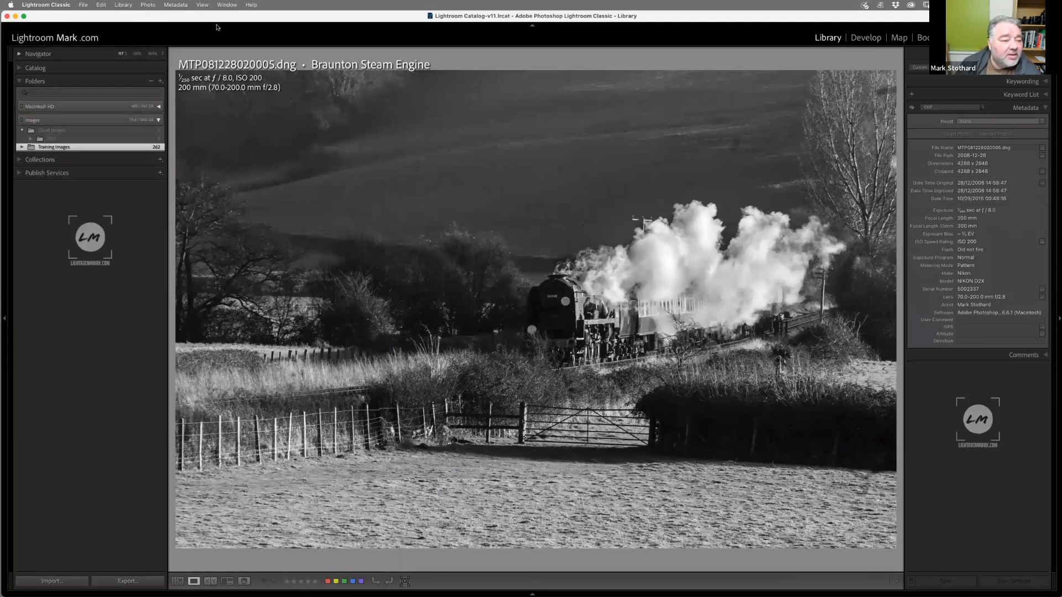
Step: Examine the Loupe Info and Loupe Overlay entries, the window and screen mode commands, and the available help resources
click(201, 5)
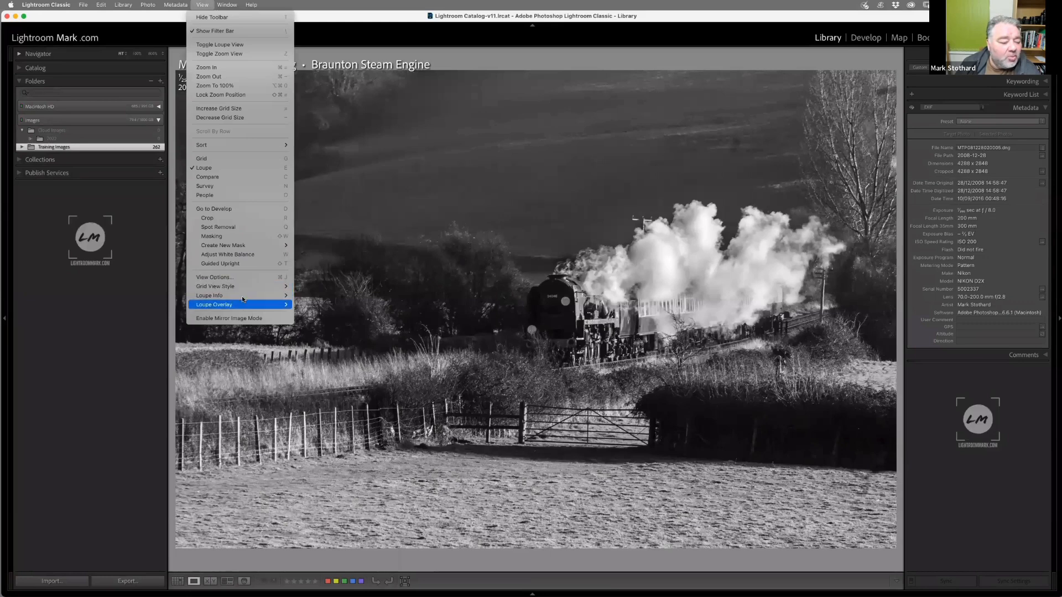
mouse_move(243, 297)
click(230, 7)
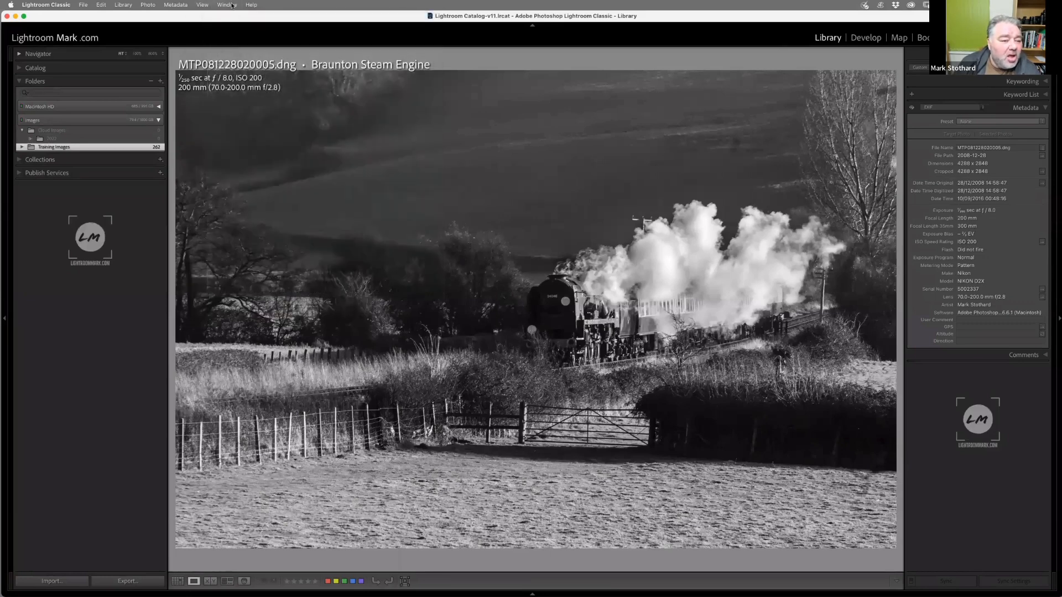
click(231, 9)
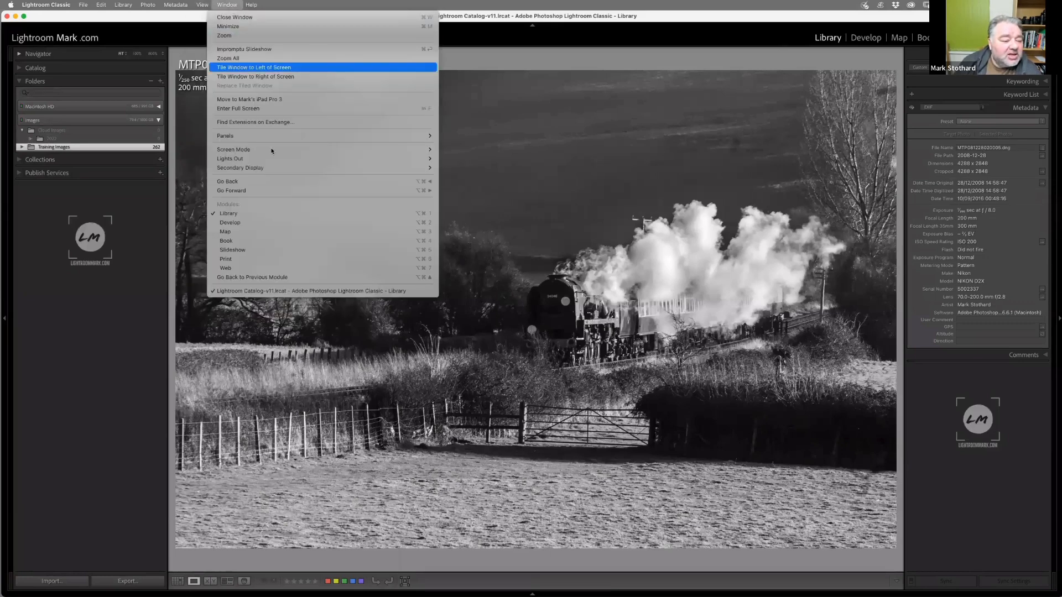
mouse_move(258, 148)
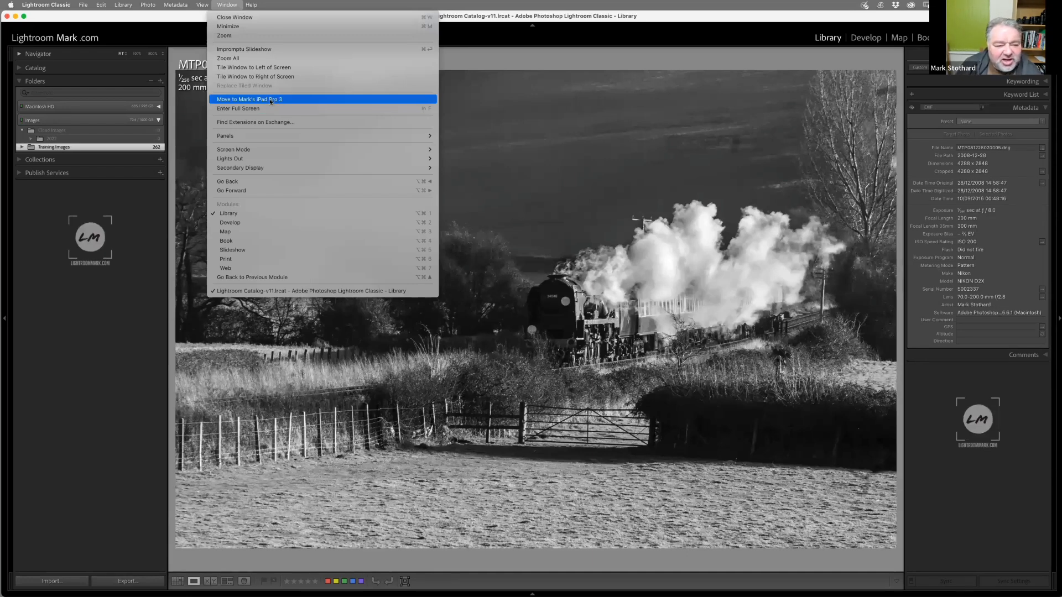
mouse_move(256, 4)
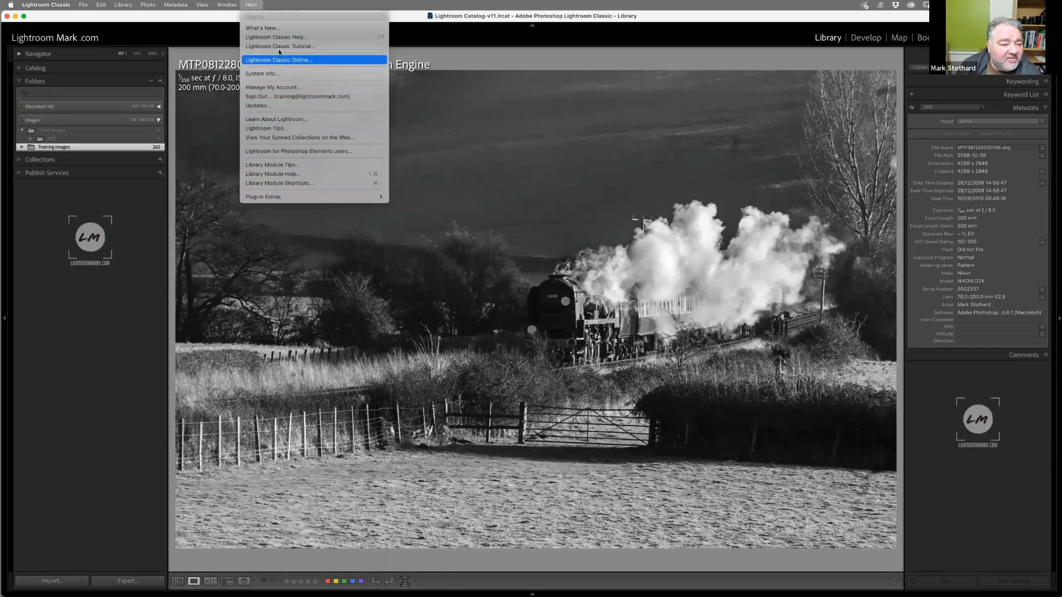
click(252, 4)
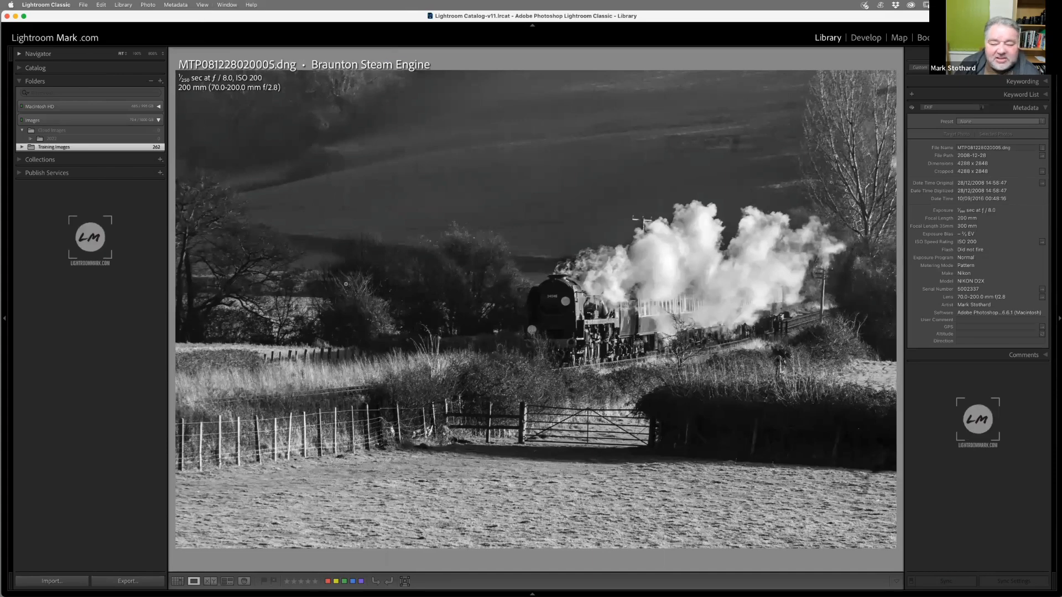
Step: Expand the Navigator, switch to Grid view, and zoom the selected steam engine photo to 100% and 800%
click(28, 56)
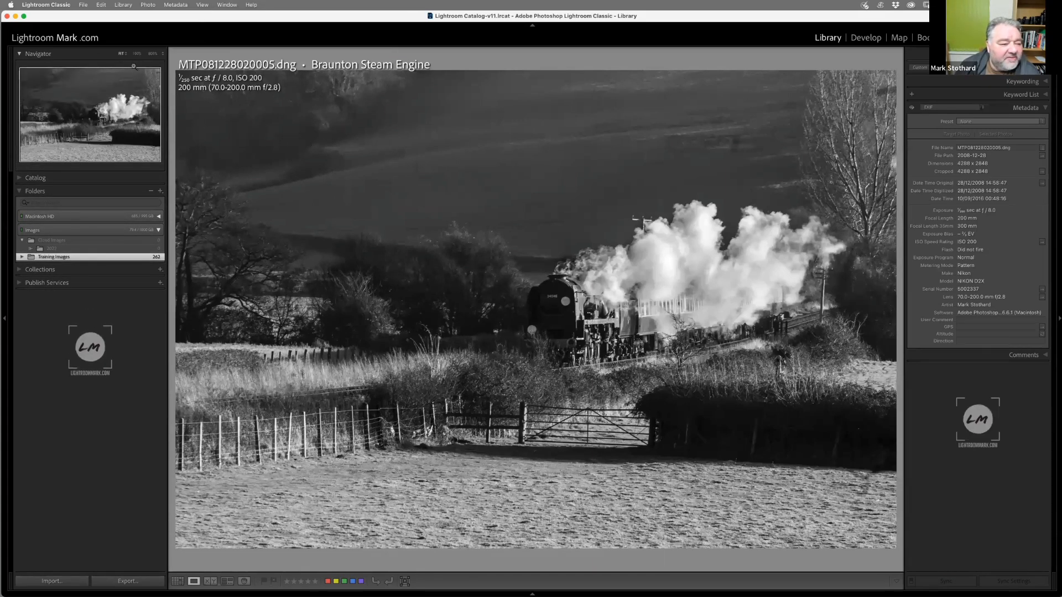
key(g)
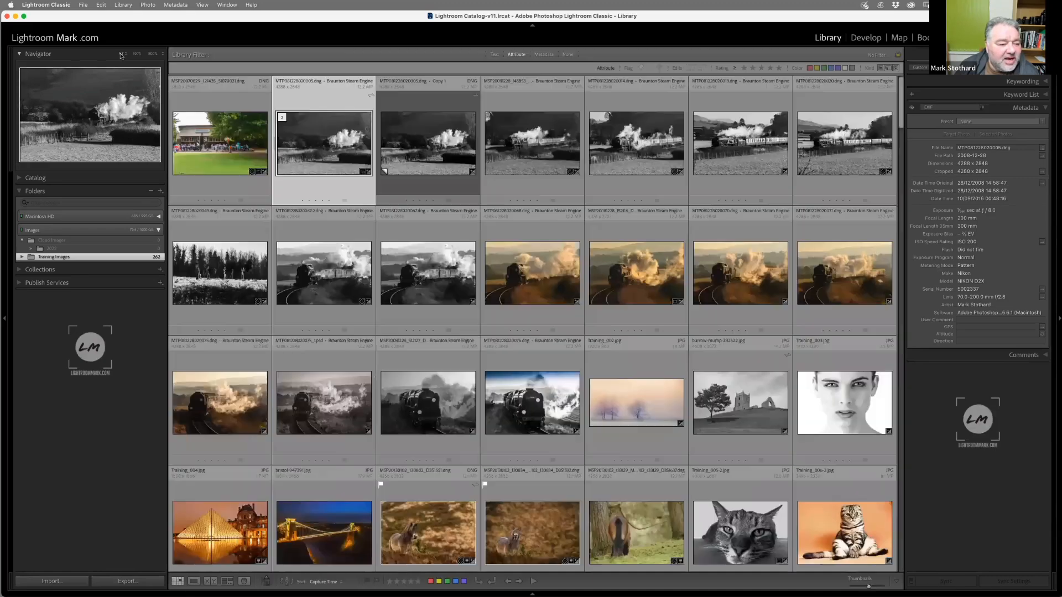
click(136, 55)
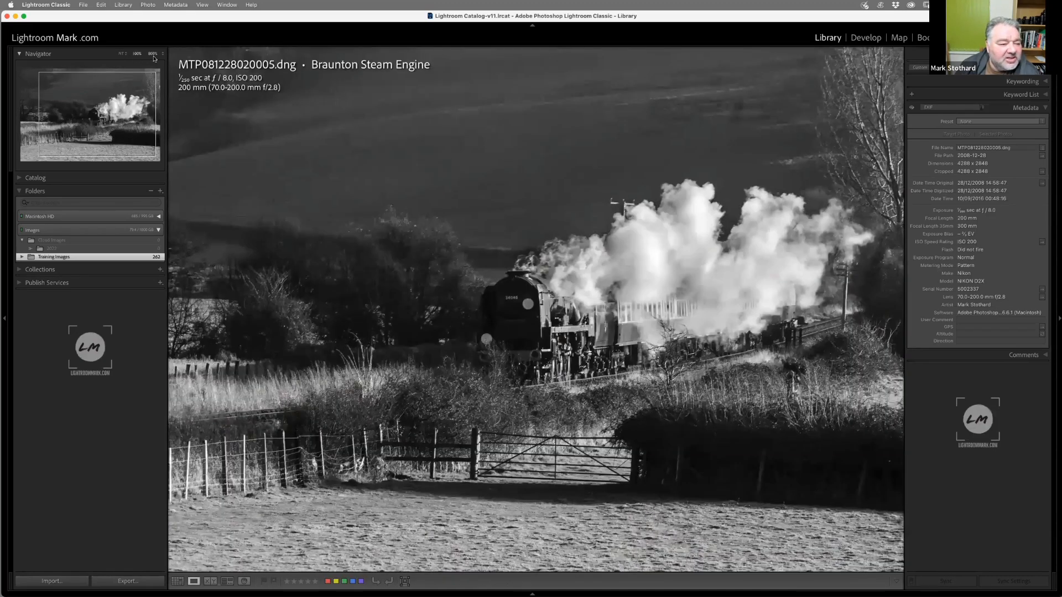
click(153, 54)
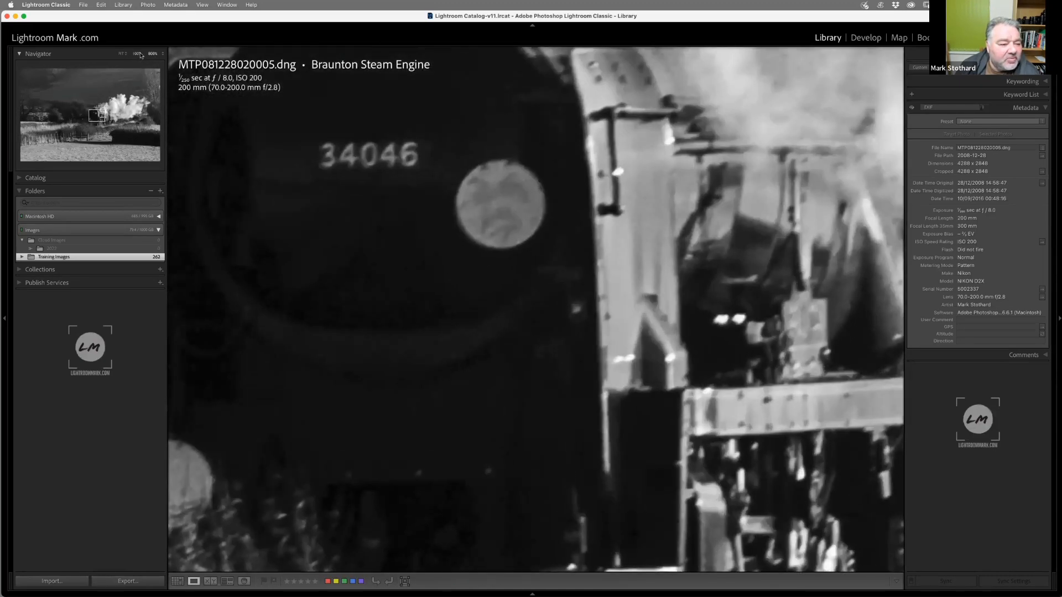
Step: Change the Navigator's 800% zoom preset to 200%, and return the steam engine photo to 100%
click(137, 55)
click(152, 55)
click(163, 54)
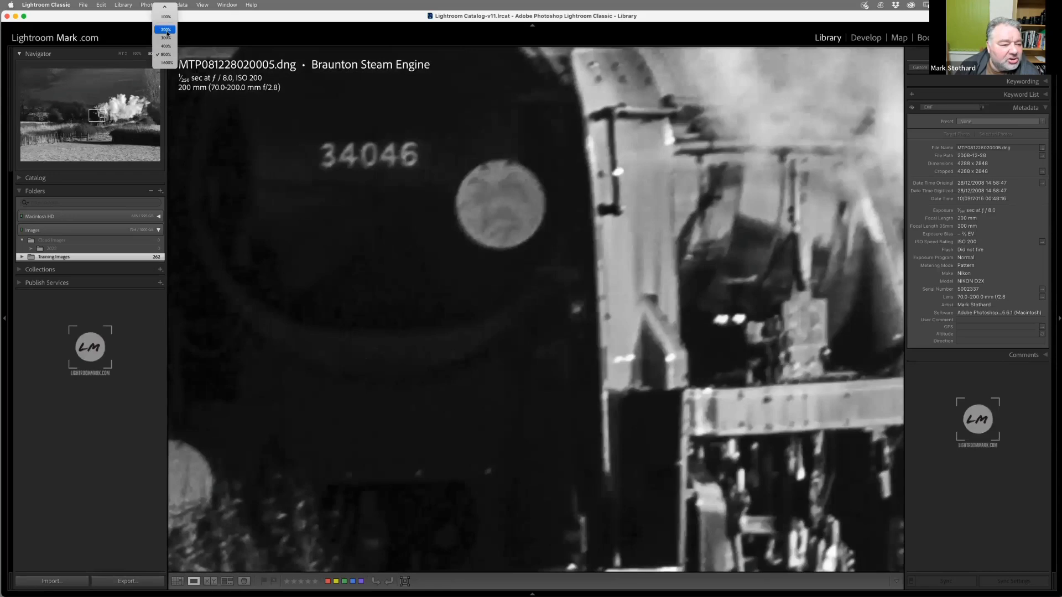
click(166, 29)
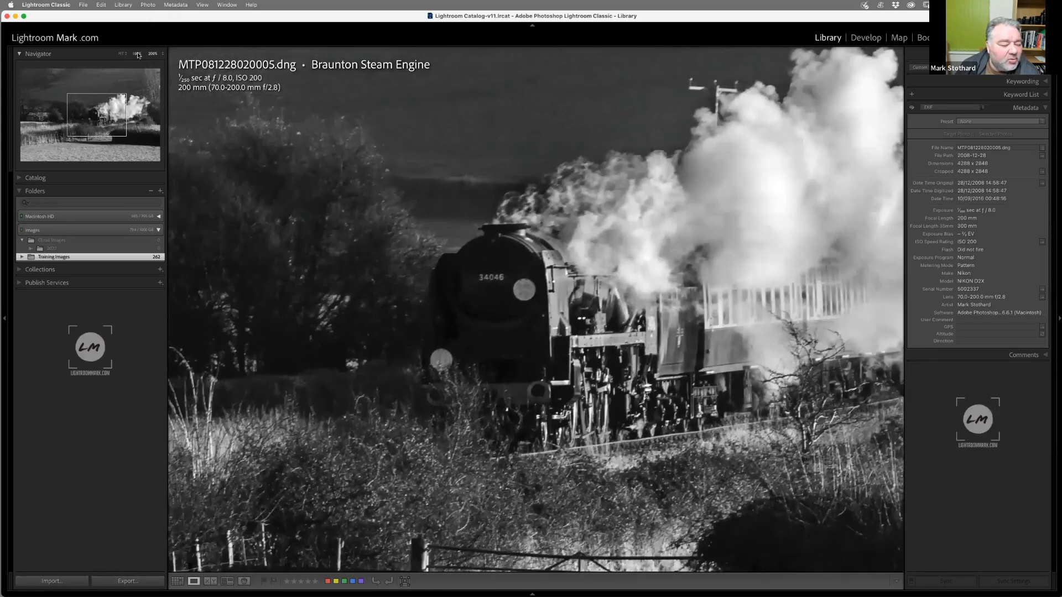
click(138, 54)
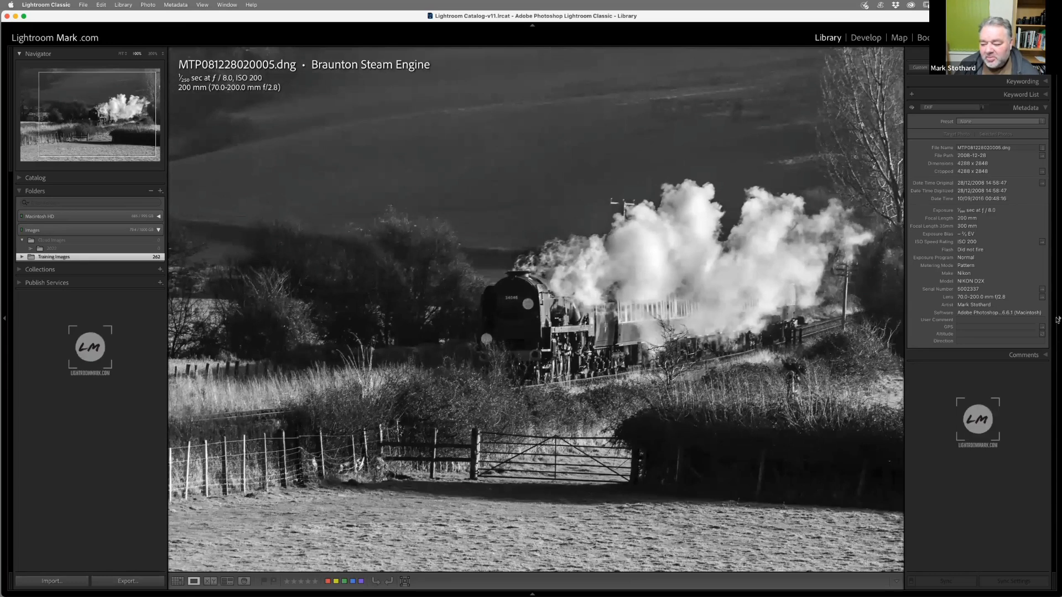
Step: Hide both side panel groups while switching the steam engine photo between fit and 100% zoom
click(1058, 320)
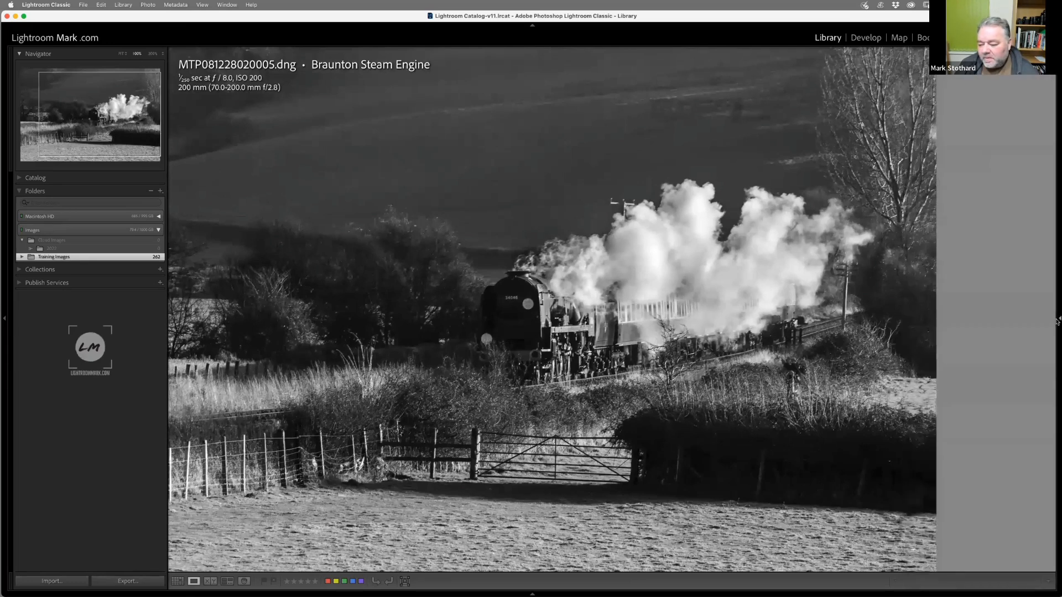
click(524, 361)
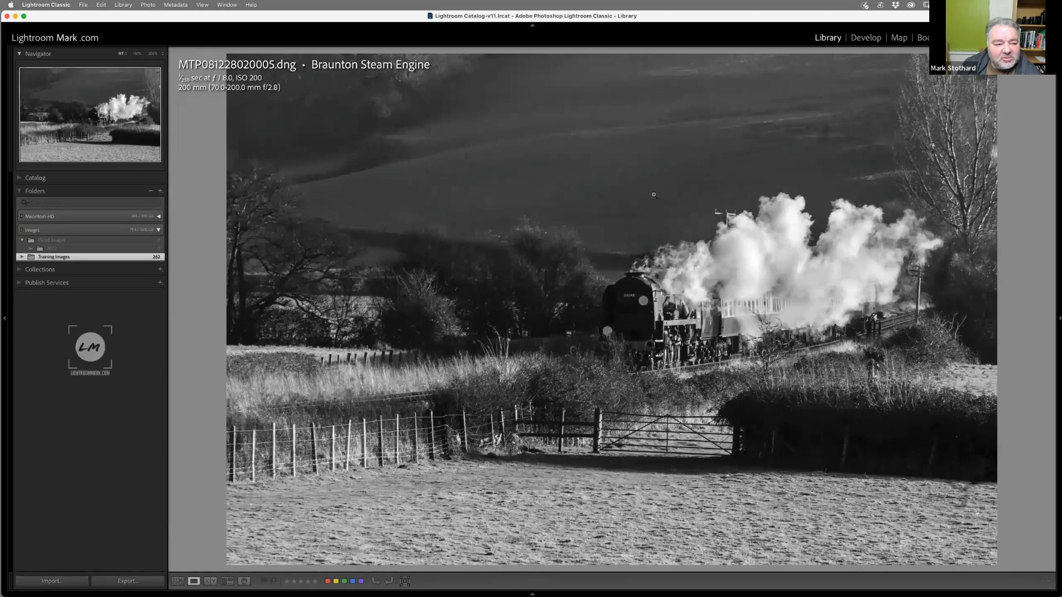
click(136, 53)
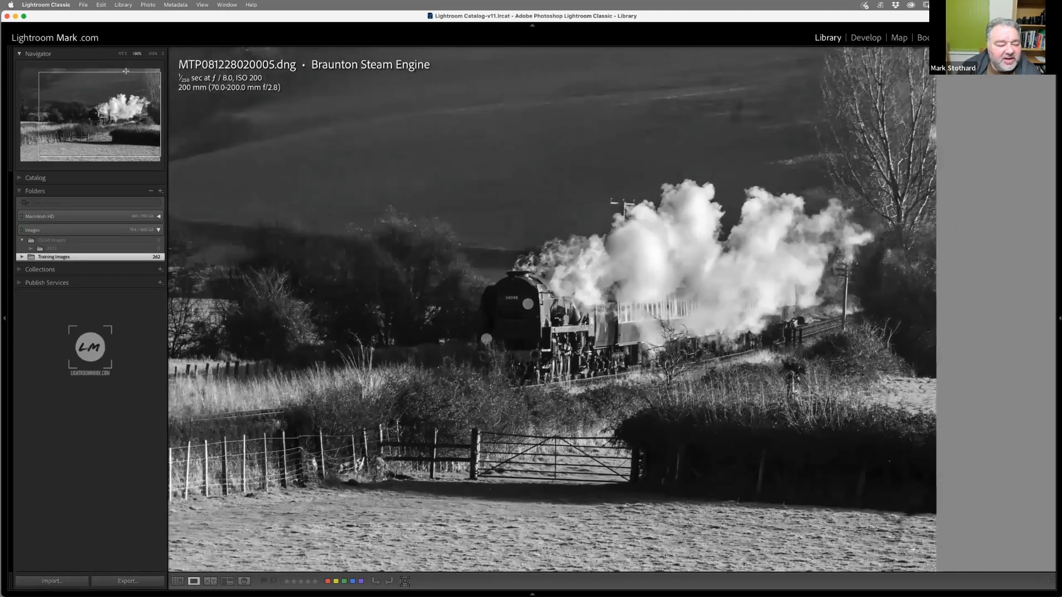
click(6, 321)
click(255, 504)
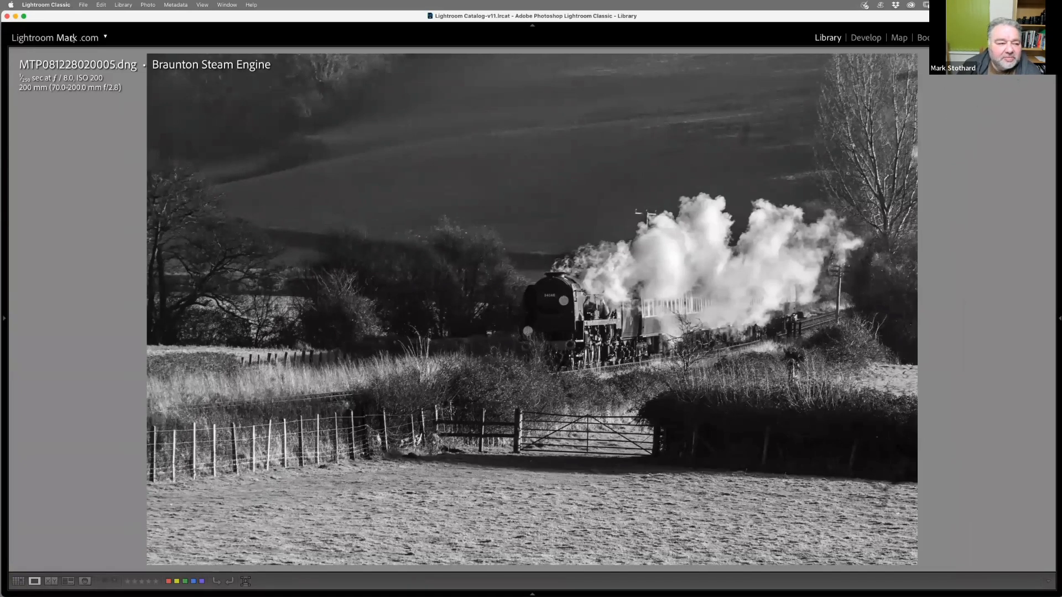
Step: Restore the Navigator, pan the steam engine photo with it at 100%, collapse it, and fit the photo to the view
click(4, 321)
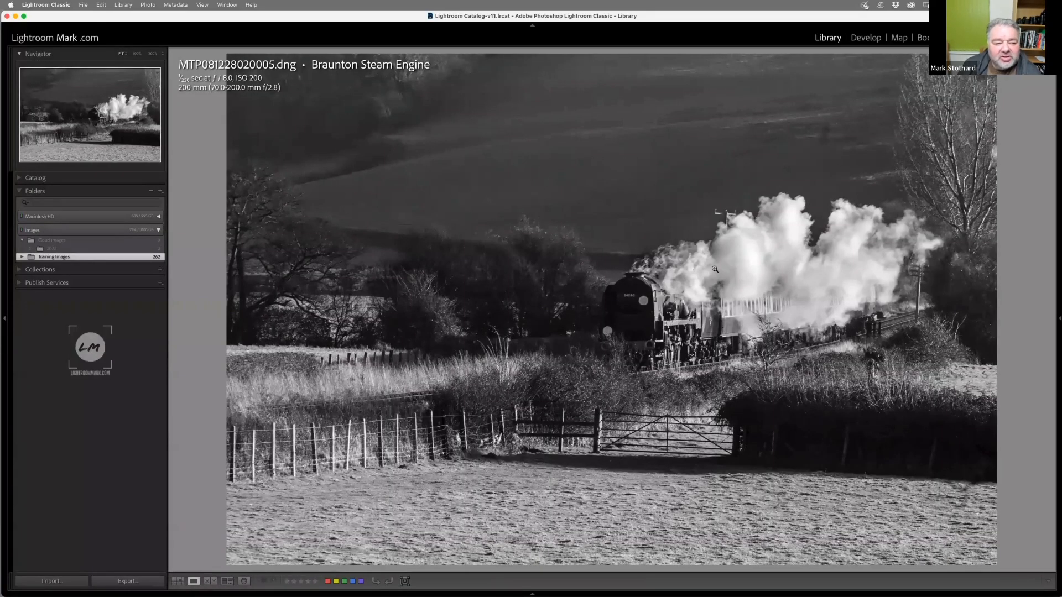
click(22, 54)
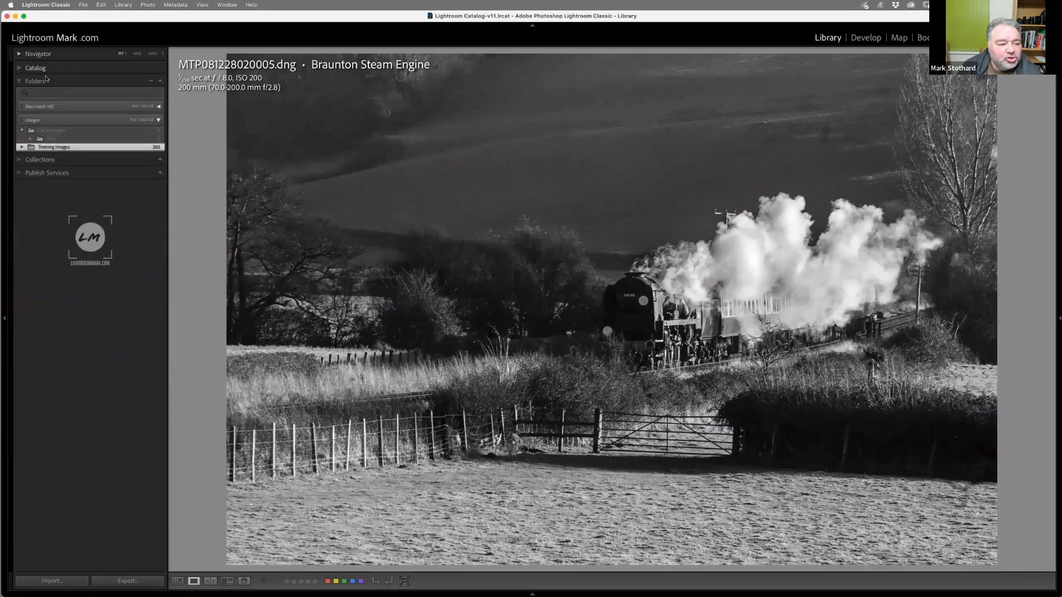
click(21, 53)
click(35, 80)
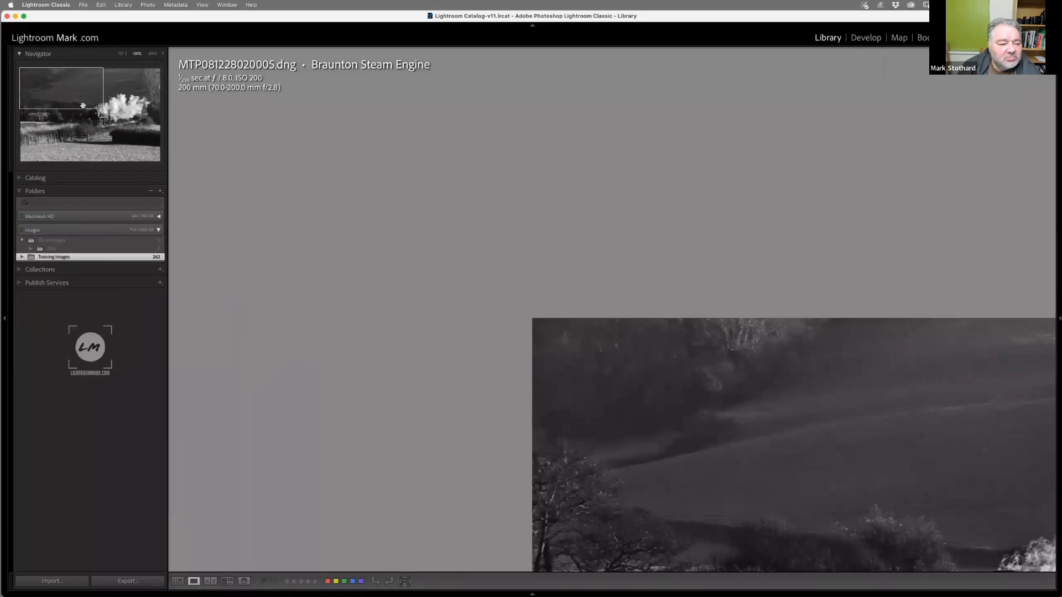
click(92, 110)
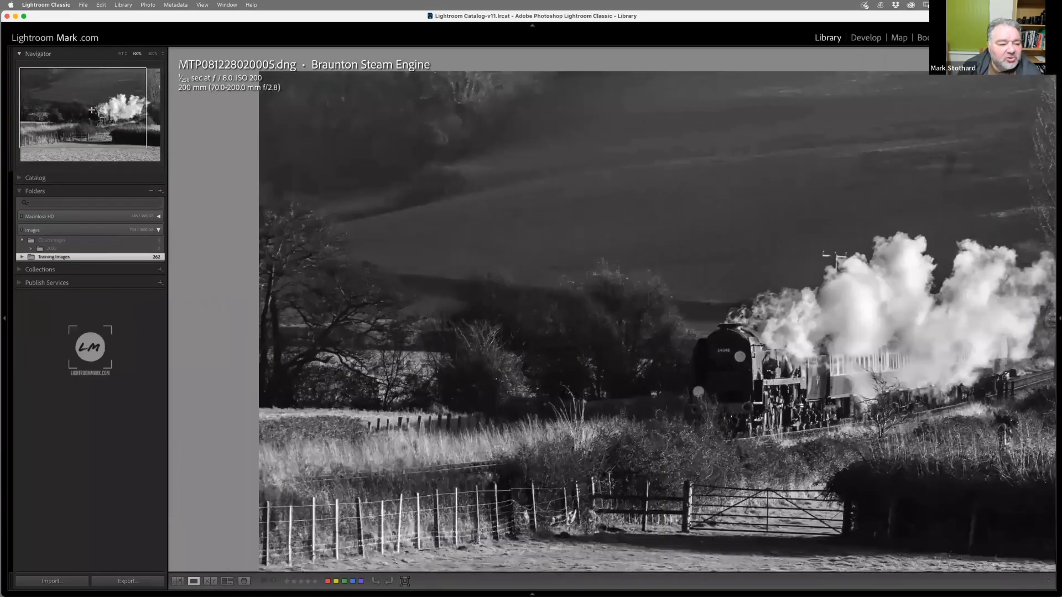
mouse_move(91, 110)
mouse_down()
mouse_move(119, 99)
mouse_move(160, 120)
mouse_move(163, 106)
mouse_move(92, 104)
mouse_up()
click(27, 56)
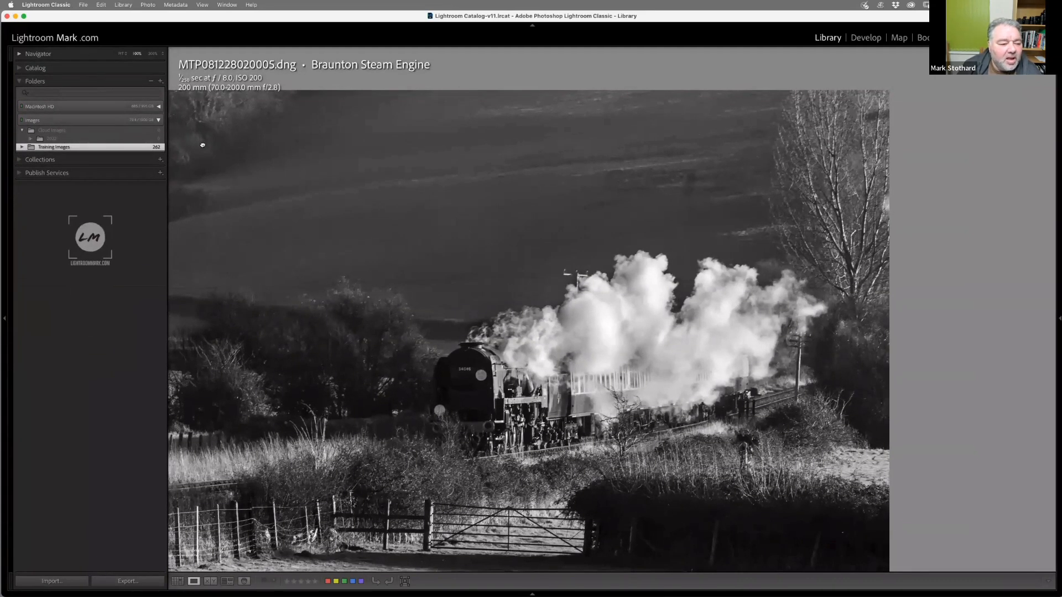
click(196, 136)
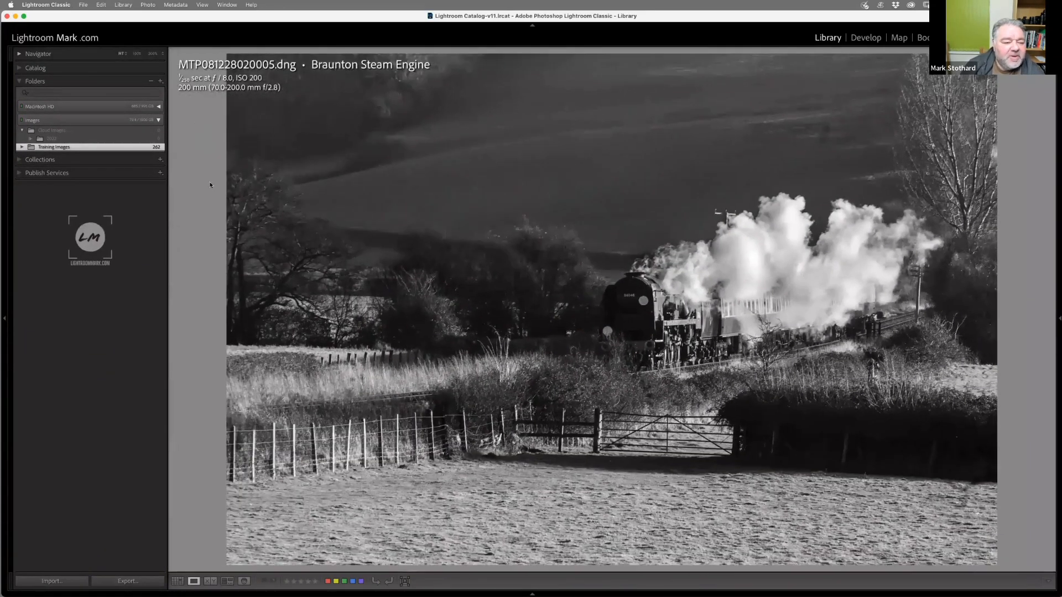
Step: Expand the Catalog section, find all missing photos, and remove the missing JPG from Lightroom
click(17, 68)
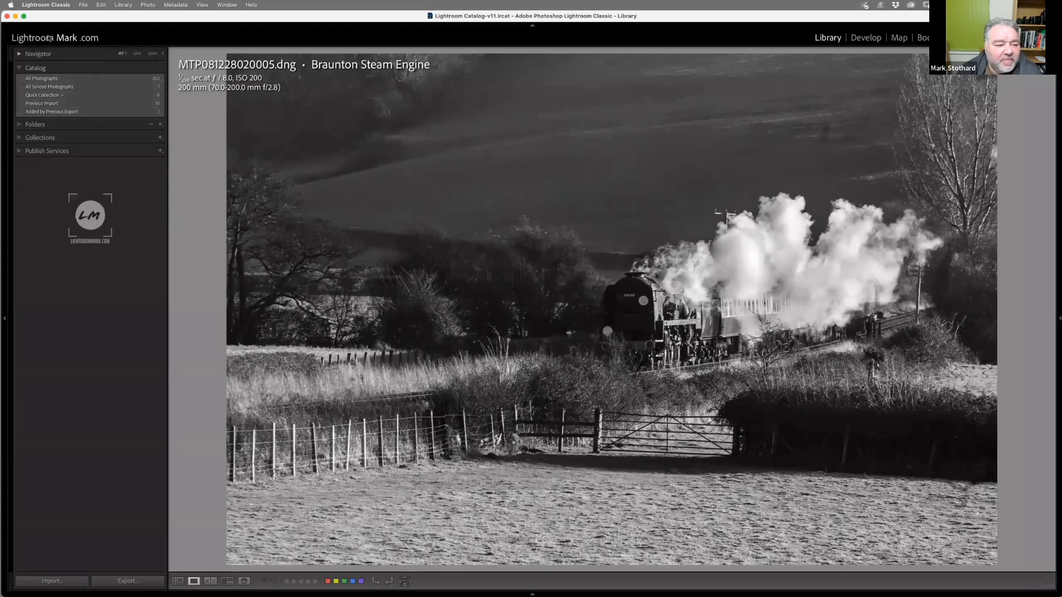
click(124, 5)
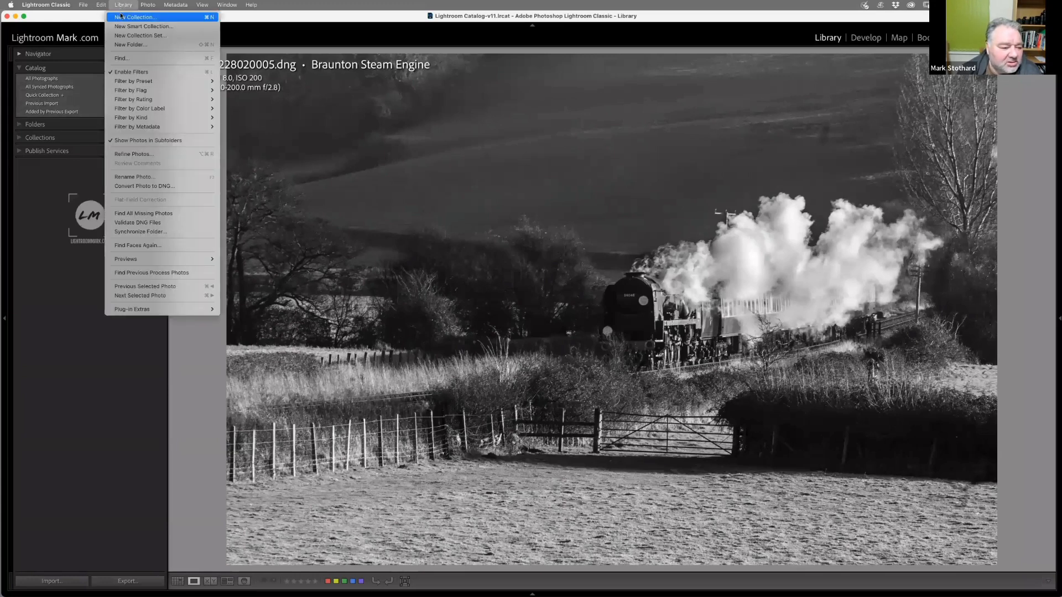
mouse_move(101, 7)
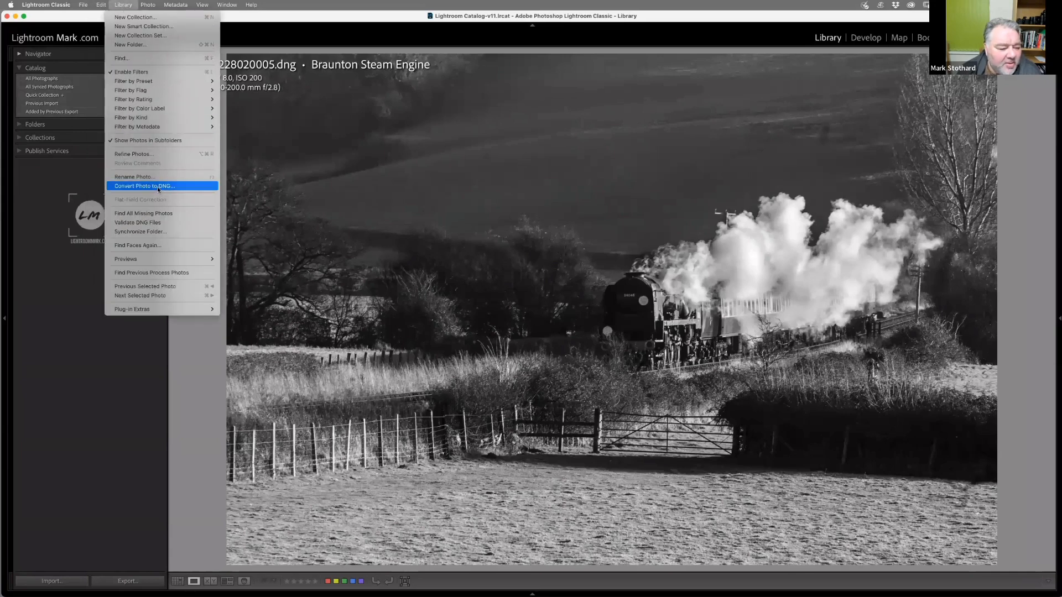
click(154, 214)
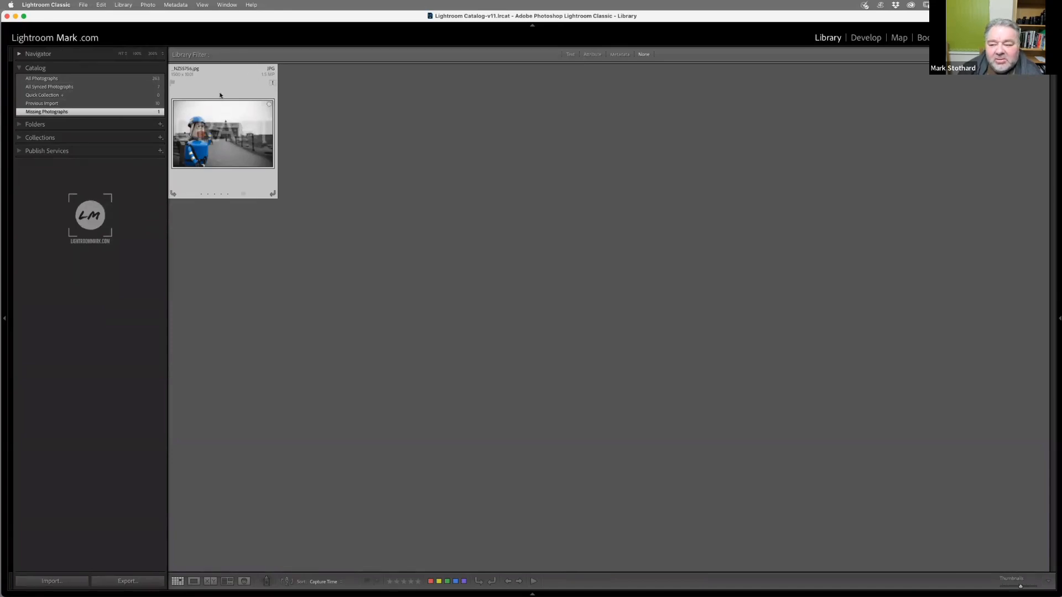
key(Delete)
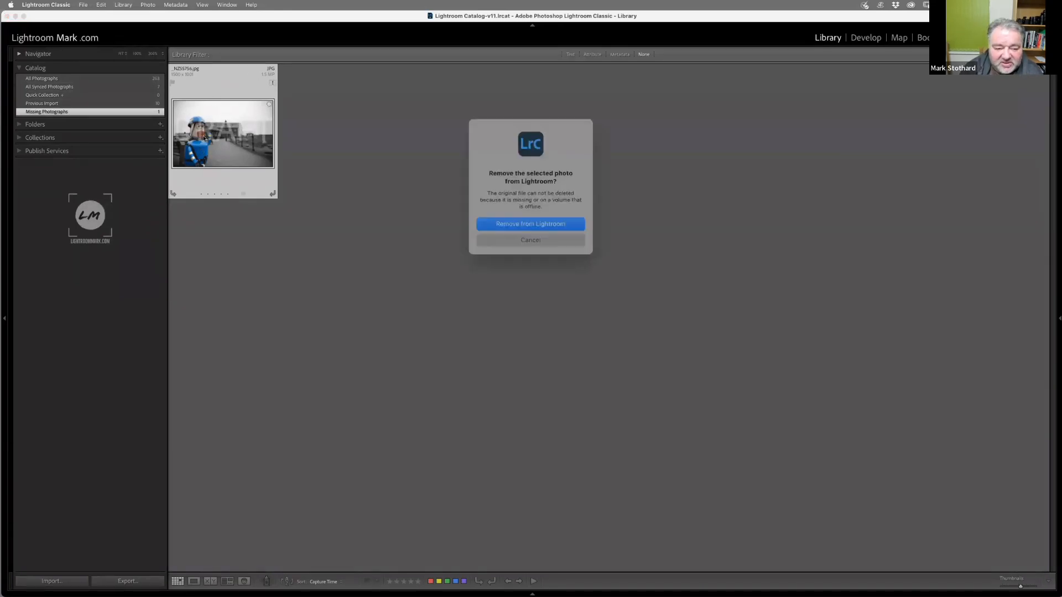
key(Return)
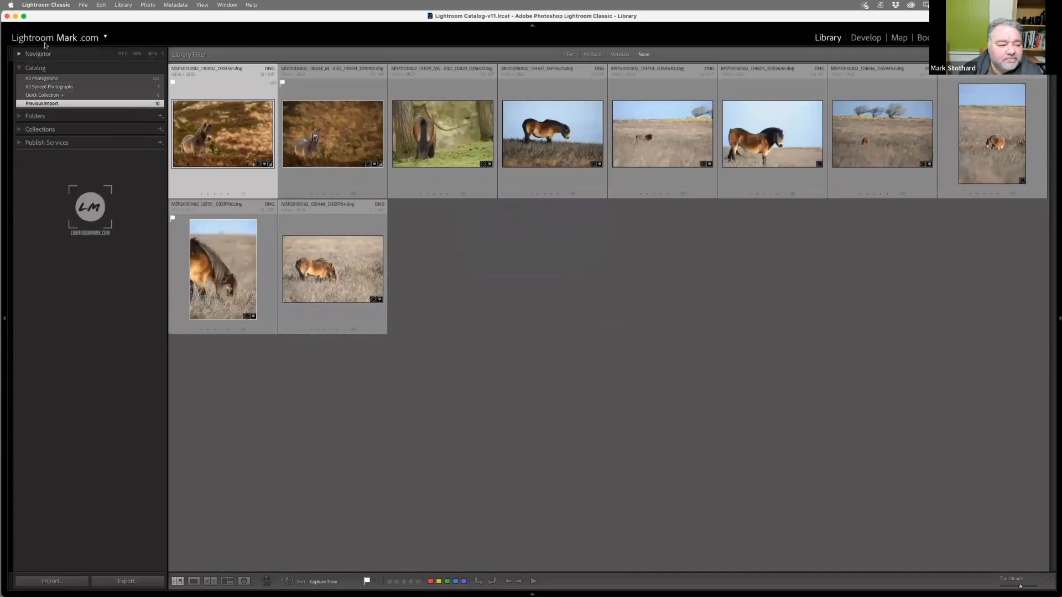
Step: Replace the Catalog list with Folders, expand Training Images, and move its 2020 subfolder into 2021
click(29, 68)
click(30, 81)
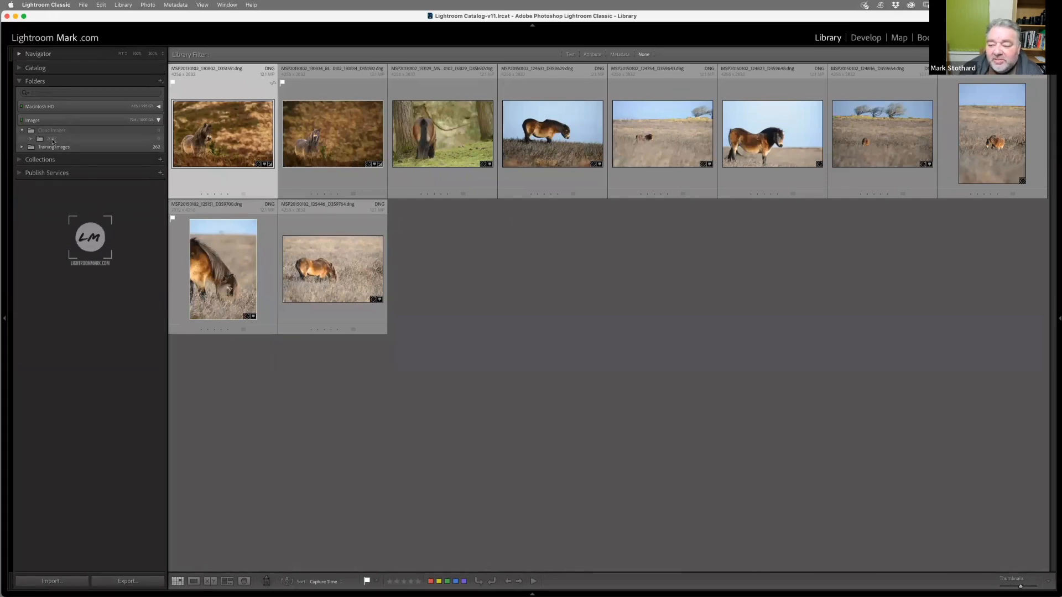
click(45, 93)
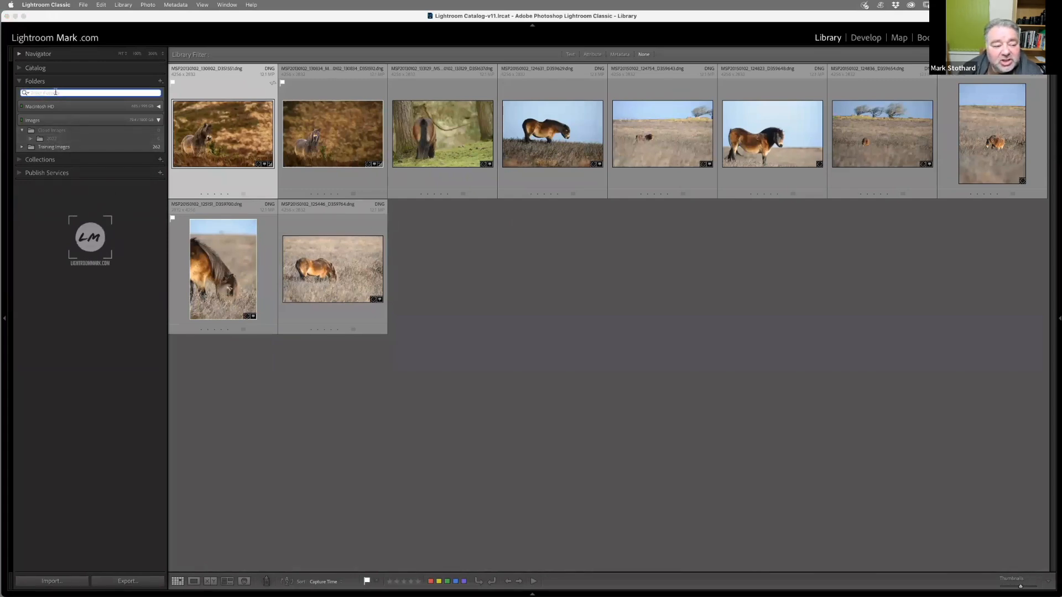
click(23, 147)
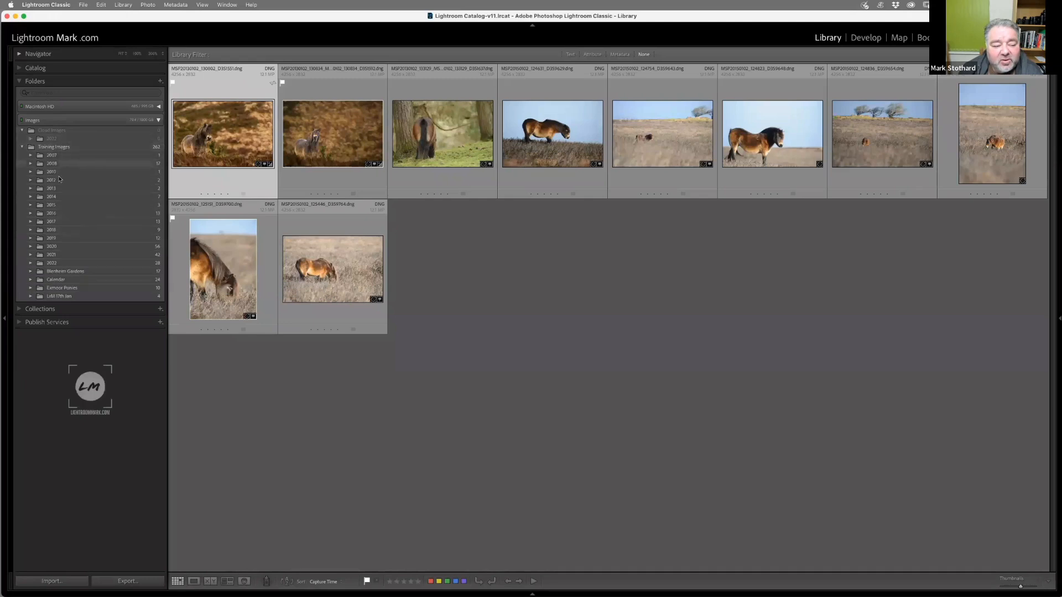
drag(49, 247, 49, 250)
Step: Filter the folder list by 2008 and clear the filter again
click(51, 93)
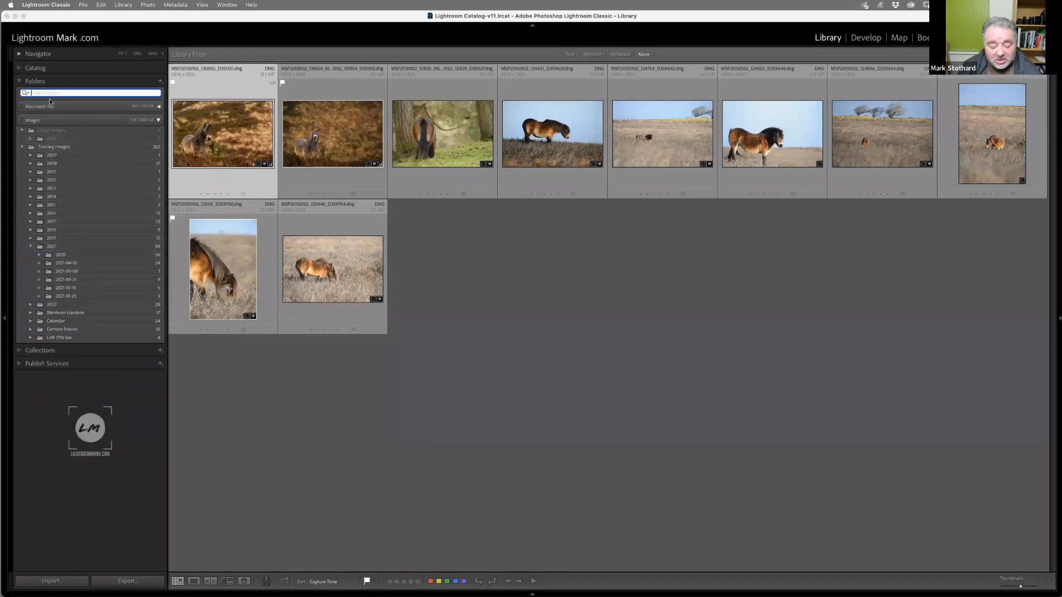
text(2008)
key(Return)
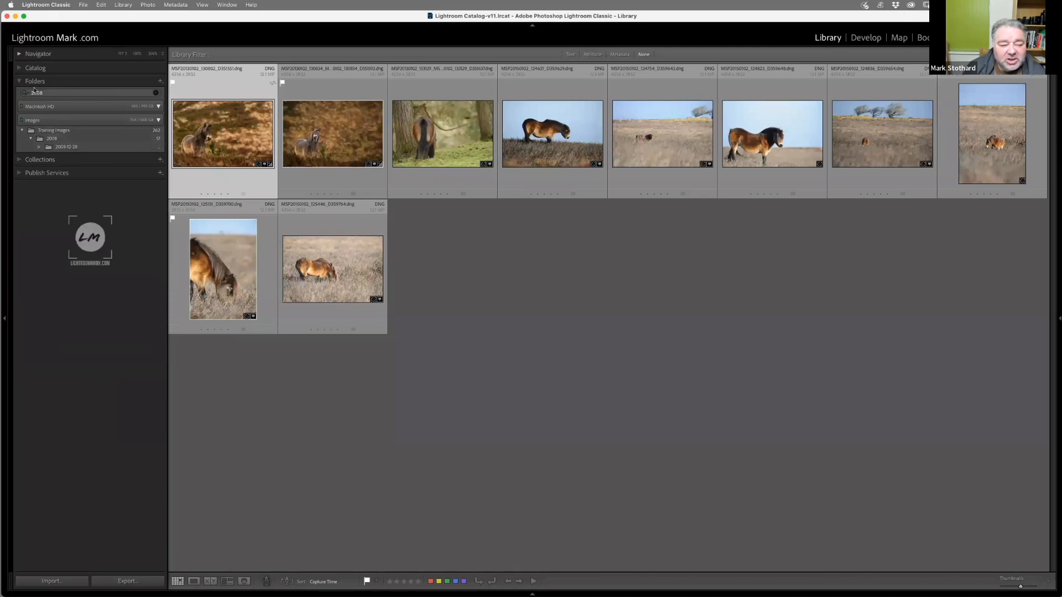
click(156, 94)
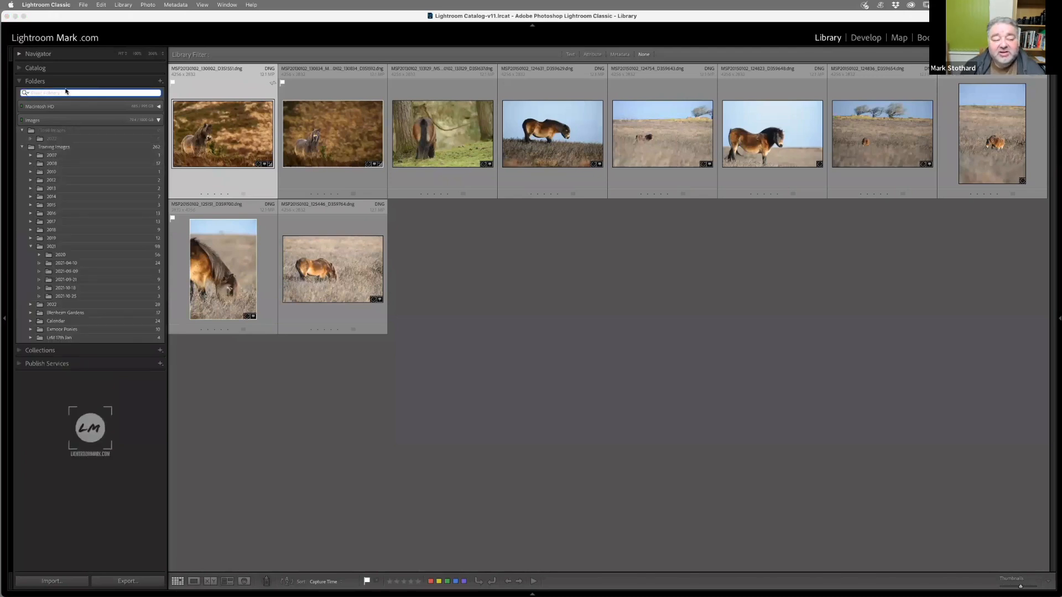
Step: Collapse the folder list and show the collections, followed by the available publish services
click(20, 83)
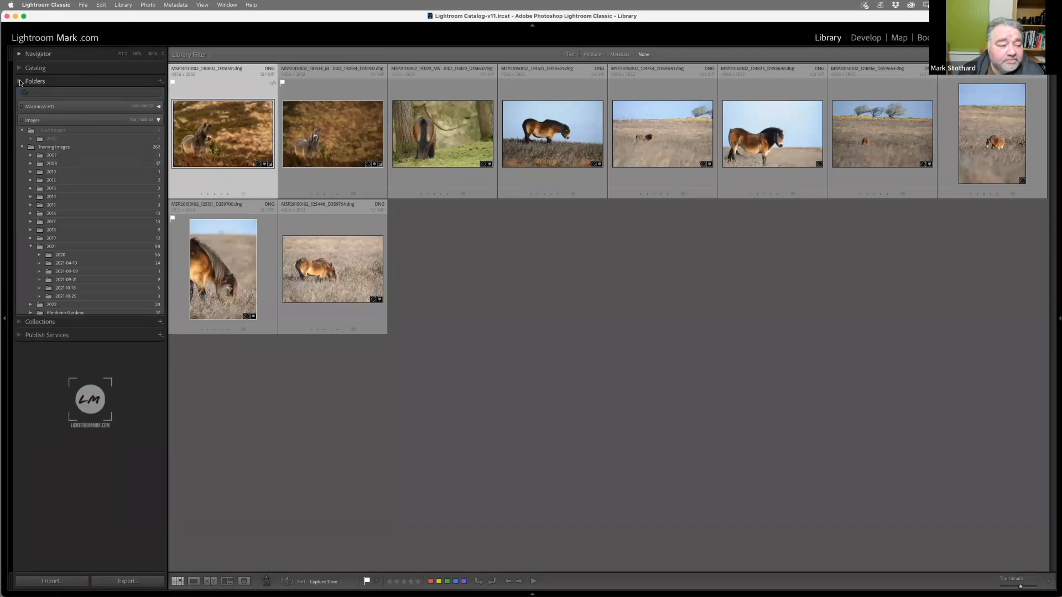
click(21, 95)
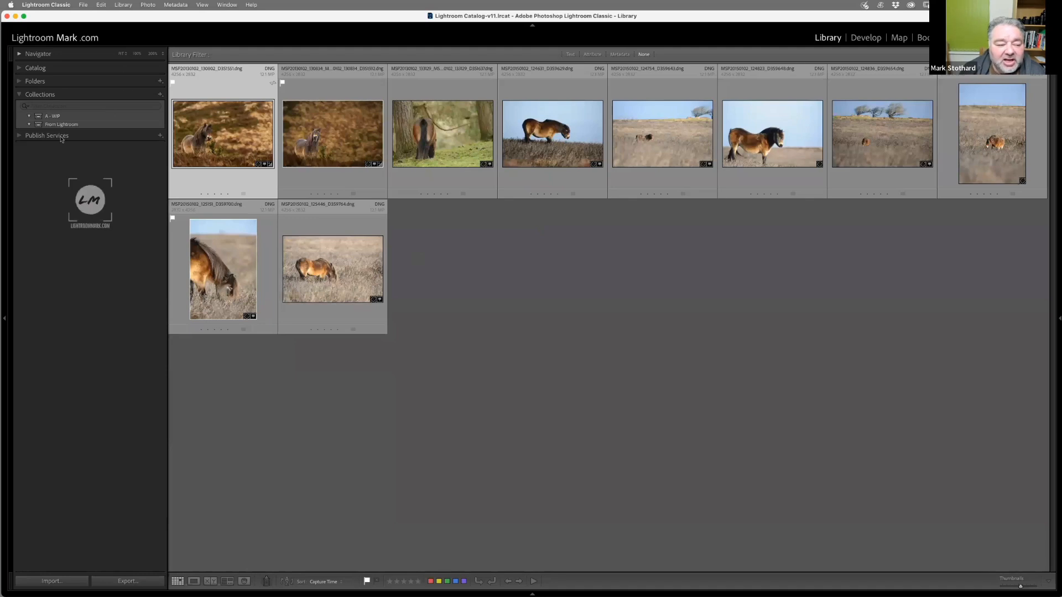
click(19, 135)
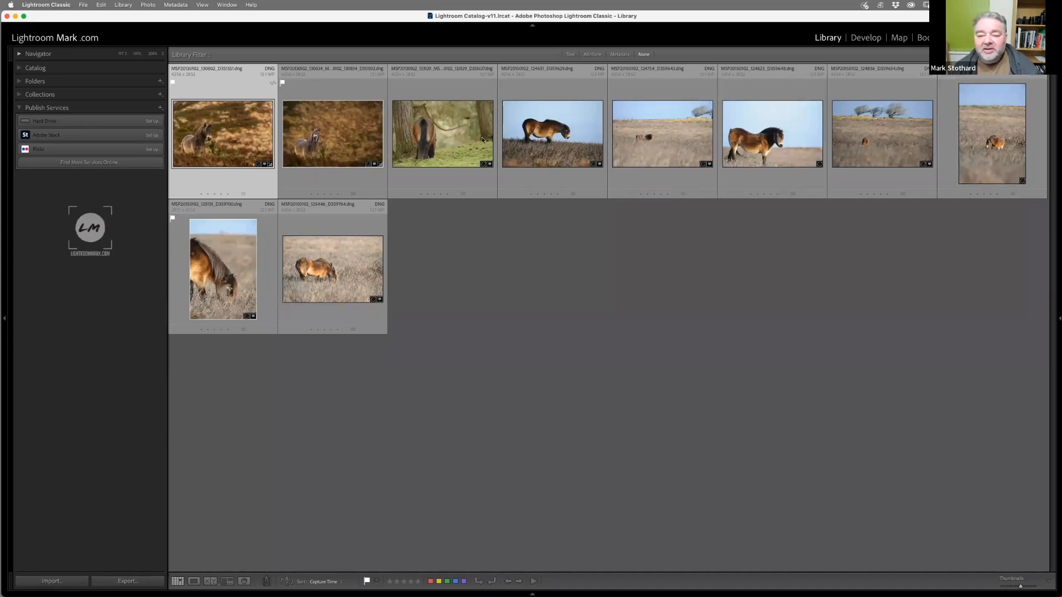
Step: Bring back the hidden metadata-side panels and expand the Histogram and Quick Develop sections
click(1058, 322)
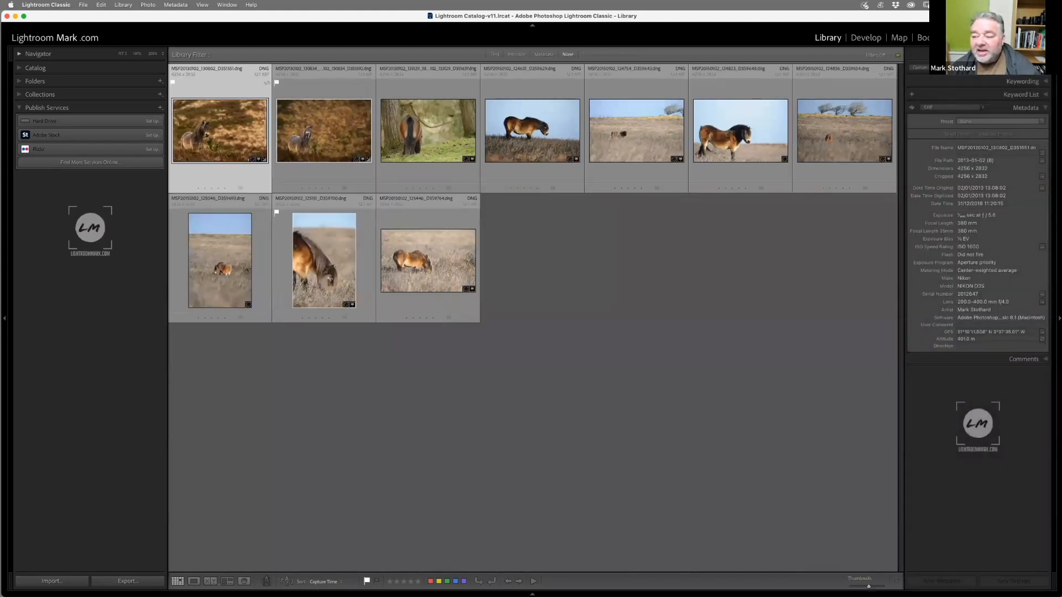
click(1045, 54)
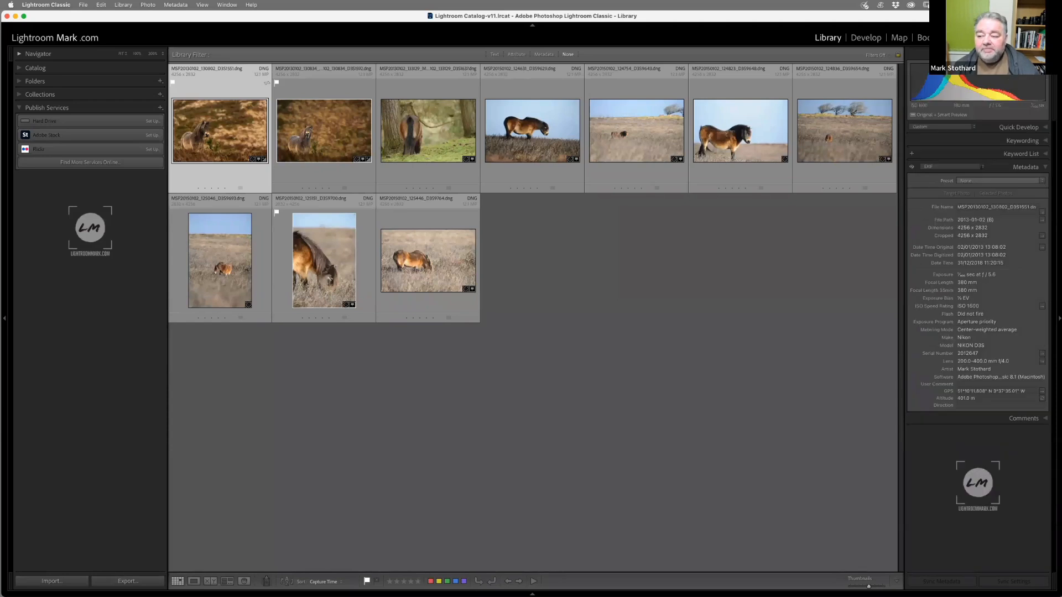
click(1031, 128)
Step: Apply Auto tone to the pony photo ending in D359643, open it in Loupe view, and try raising and lowering its exposure
click(635, 124)
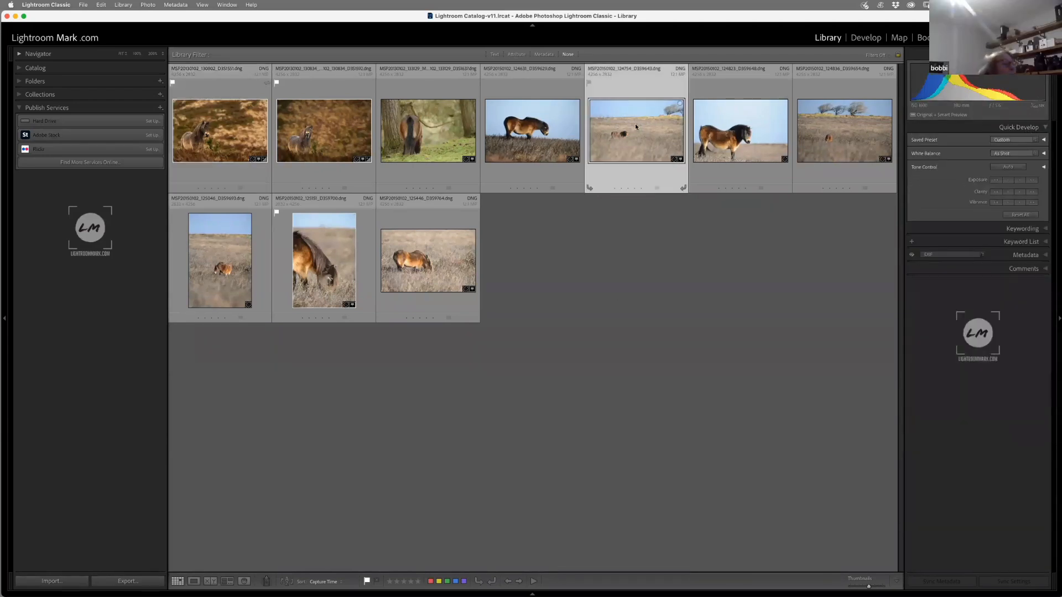
click(1021, 168)
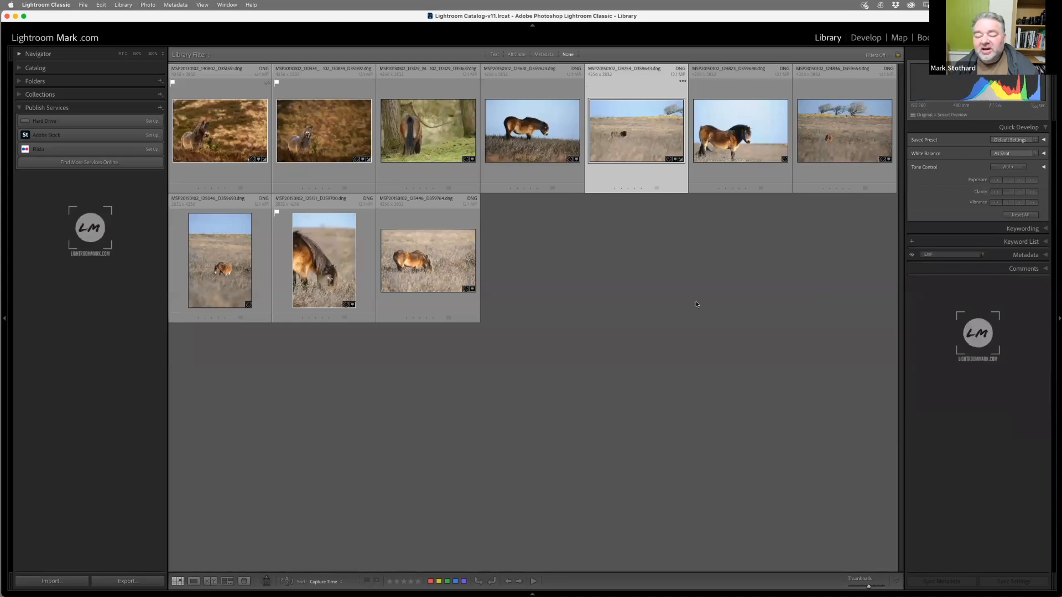
double_click(627, 128)
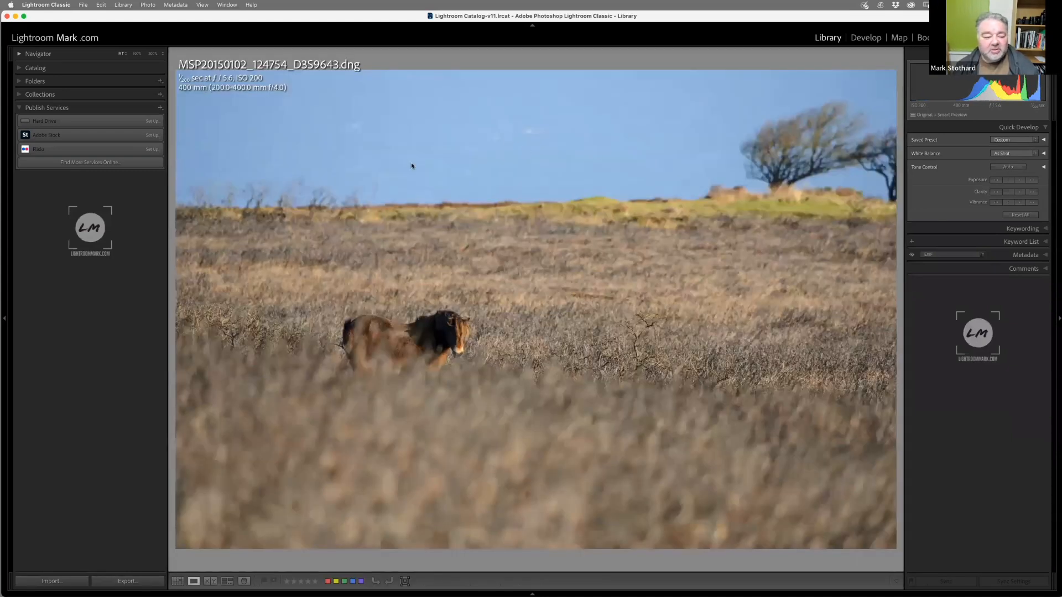
click(1020, 180)
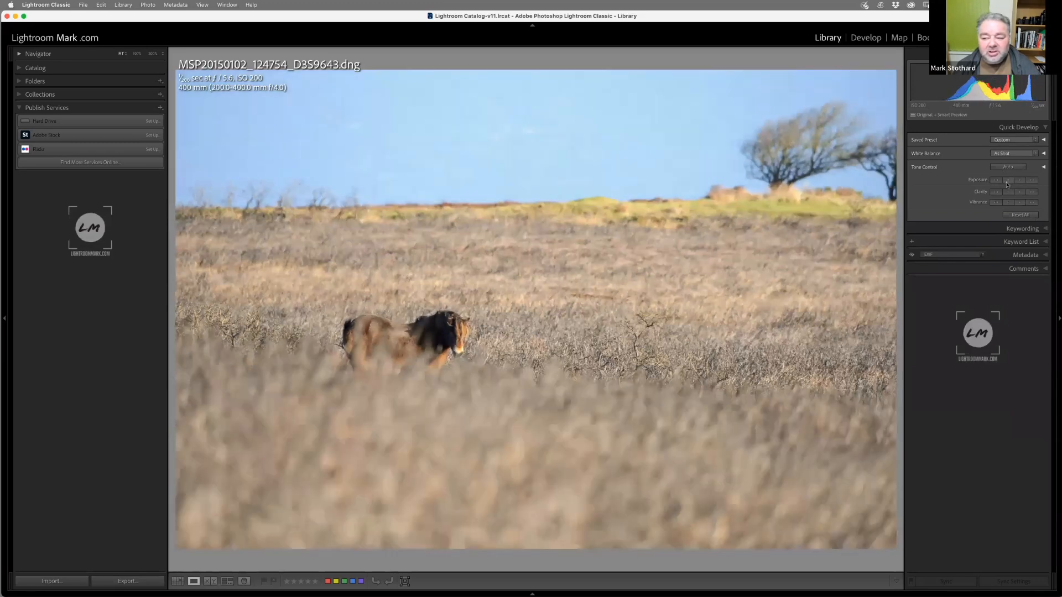
click(1008, 181)
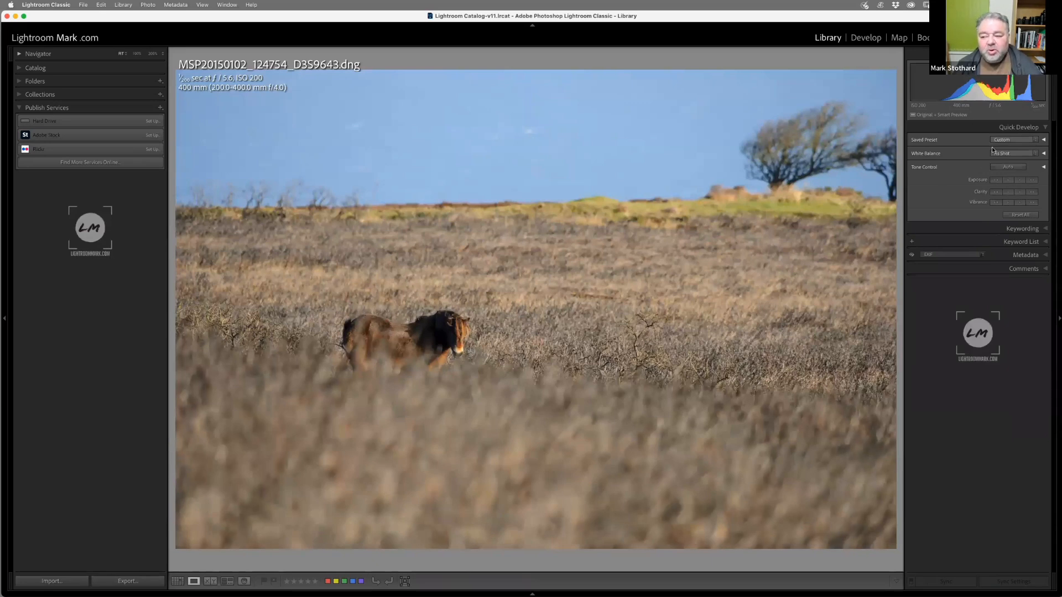
Step: Close Quick Develop and examine the pony photo's keyword tags and the catalog's keyword list
click(1008, 128)
click(1023, 141)
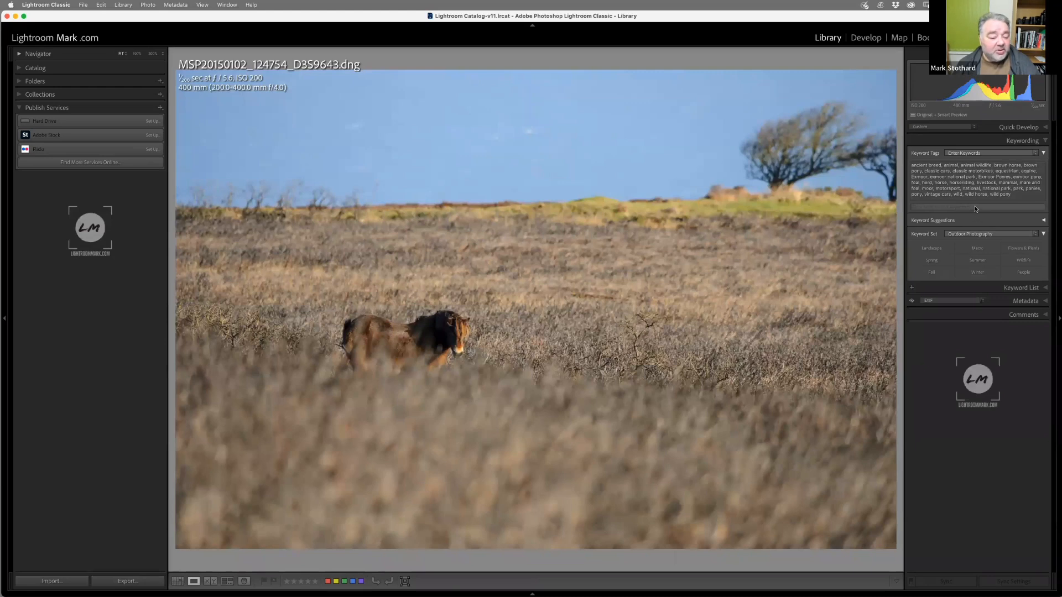
click(1021, 142)
click(1008, 154)
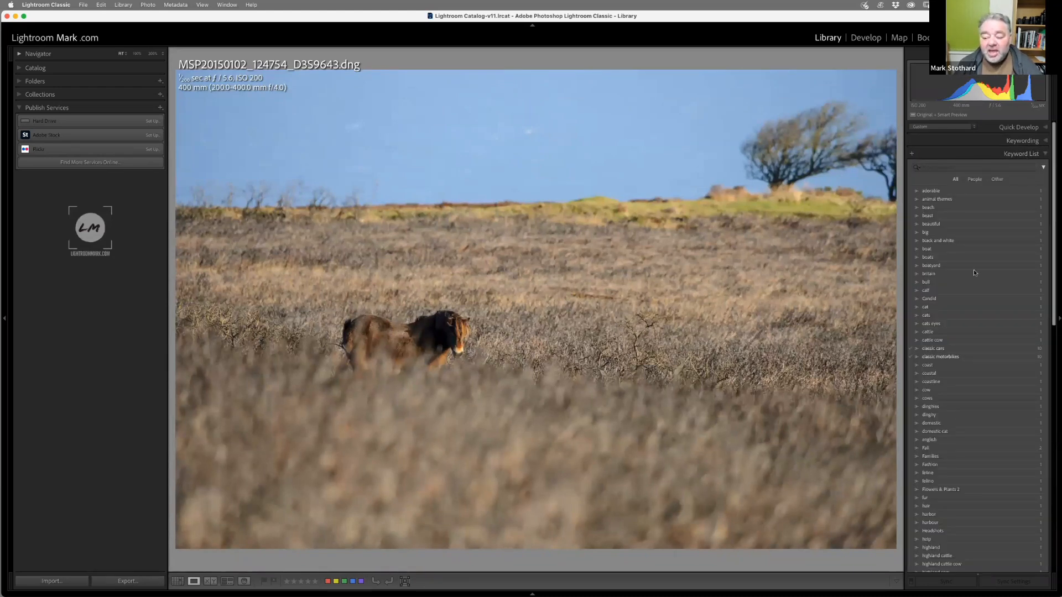
click(1020, 155)
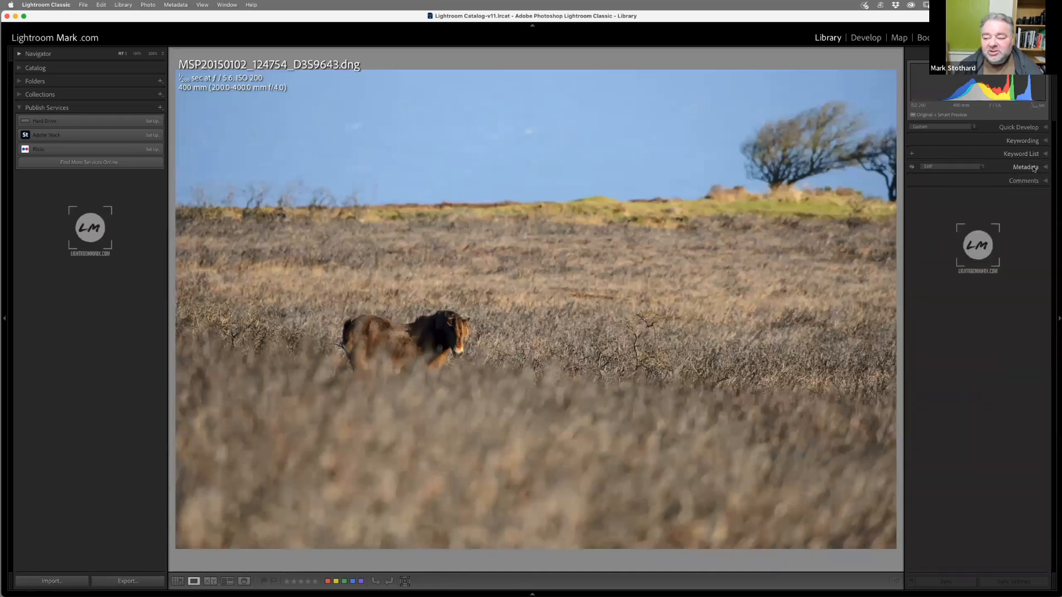
Step: Examine the metadata and comments of the pony photo ending in D359643, then return to the thumbnail grid
click(1034, 169)
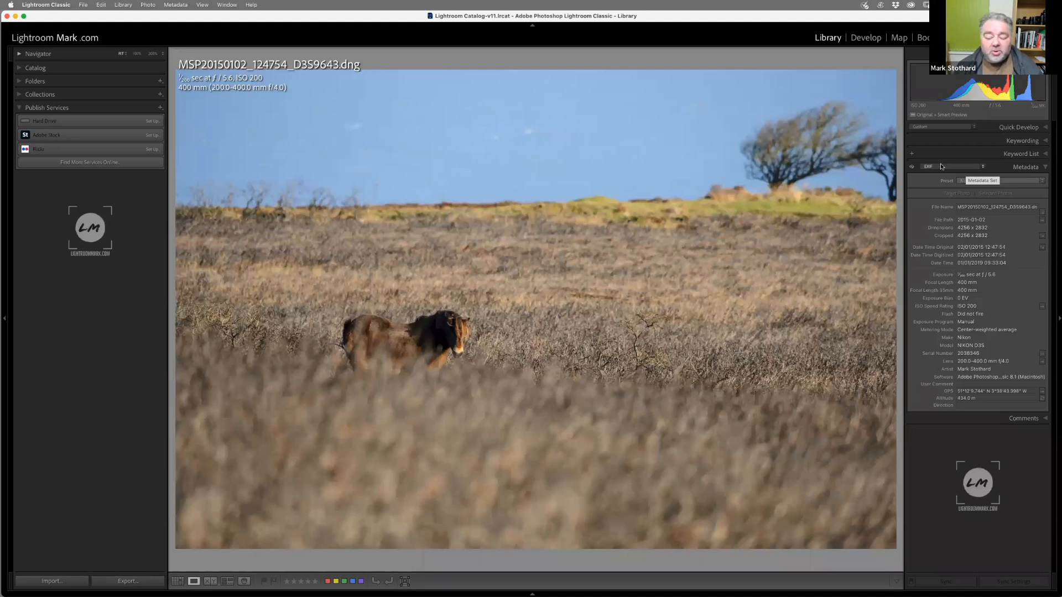
click(1032, 170)
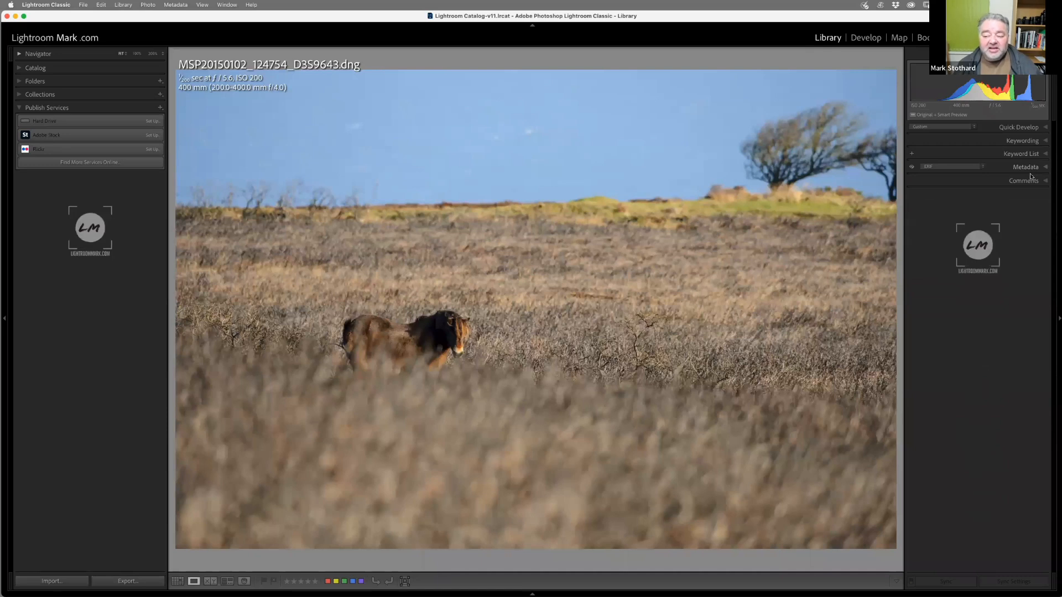
click(1037, 182)
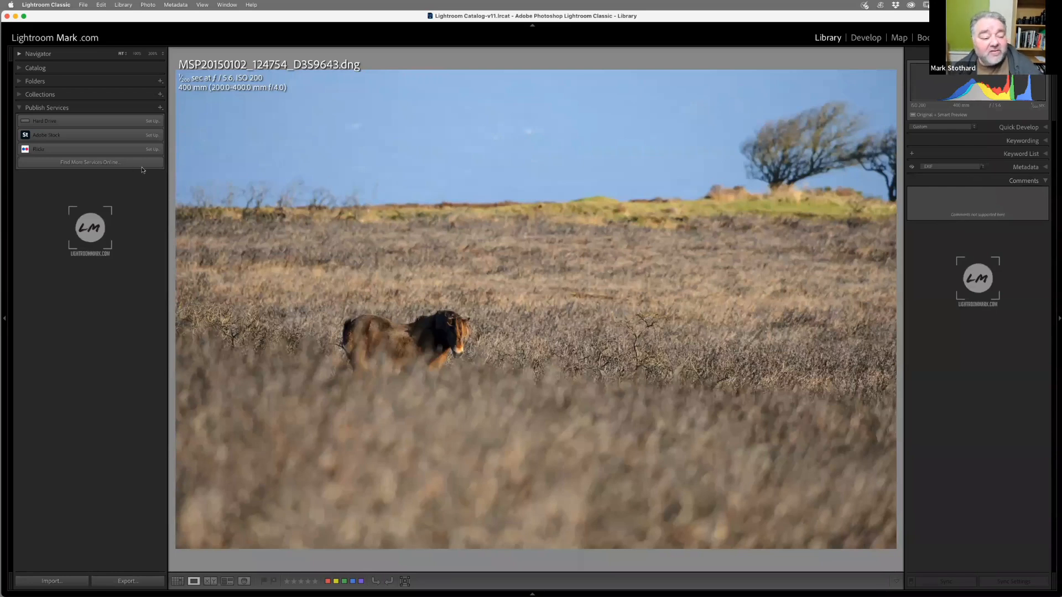
click(1044, 181)
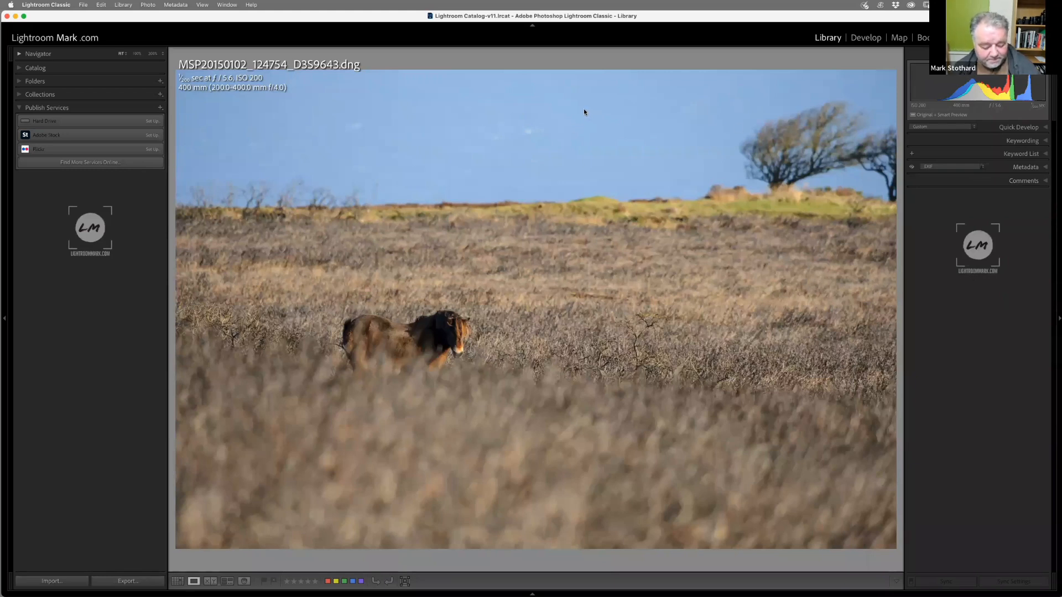
key(g)
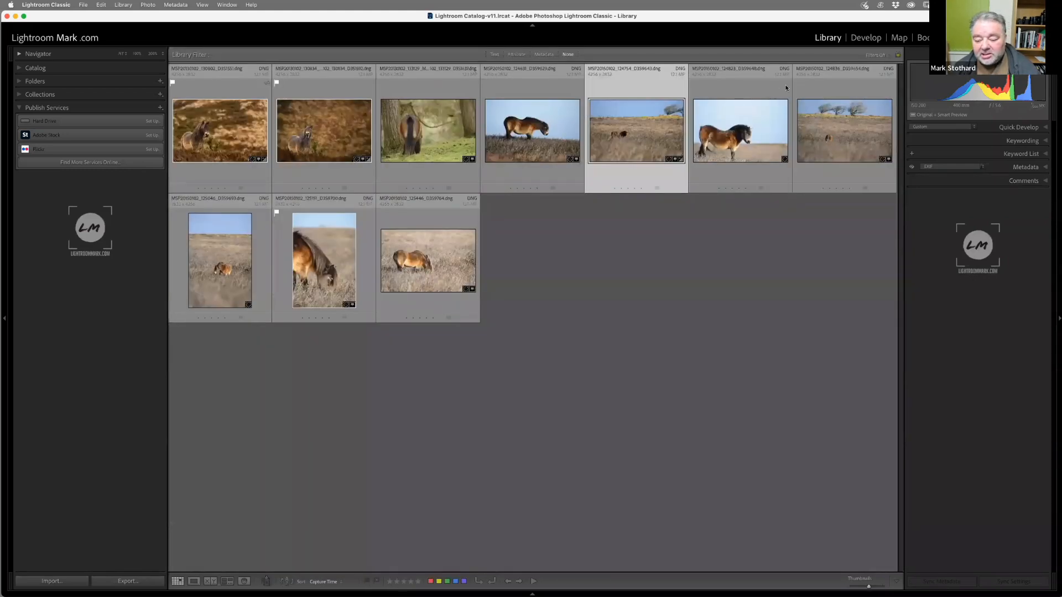
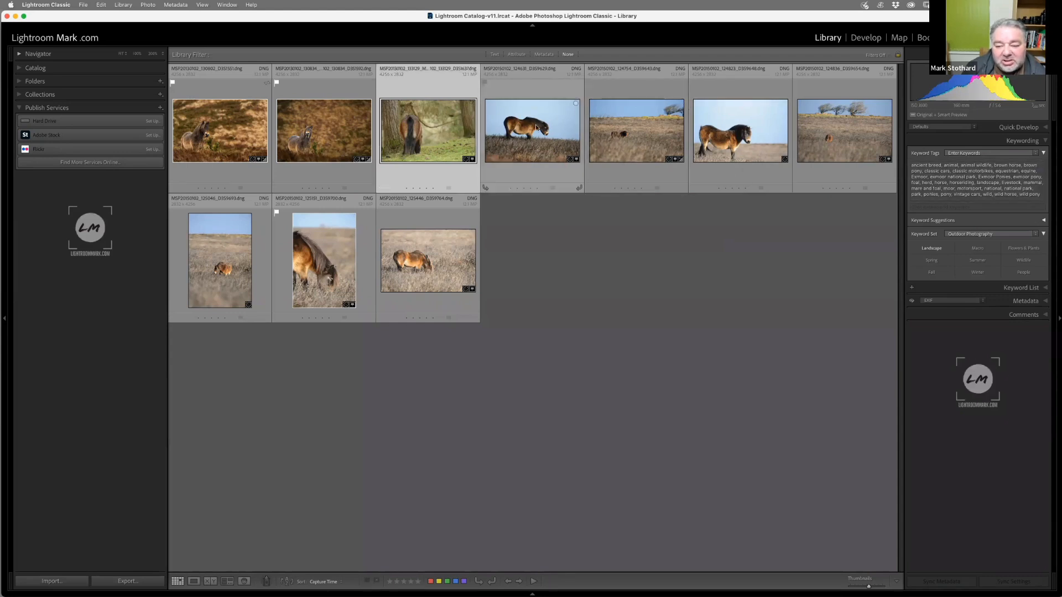
Step: Compare the Outdoor Photography keywords applied to the third and fourth pony photos, and view the list of available keyword sets
click(535, 128)
click(439, 147)
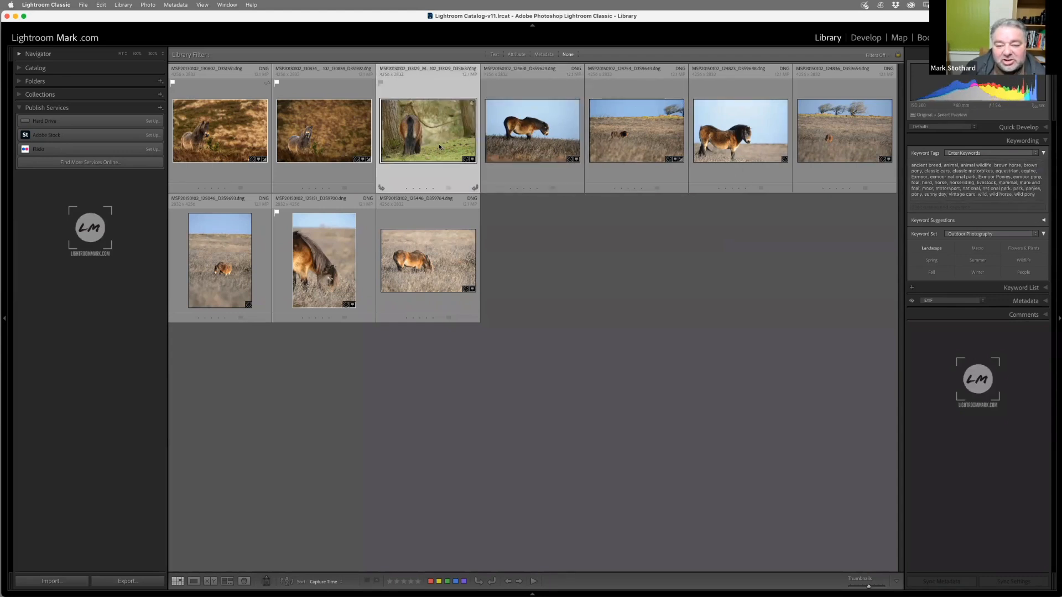
click(531, 137)
click(430, 137)
click(506, 143)
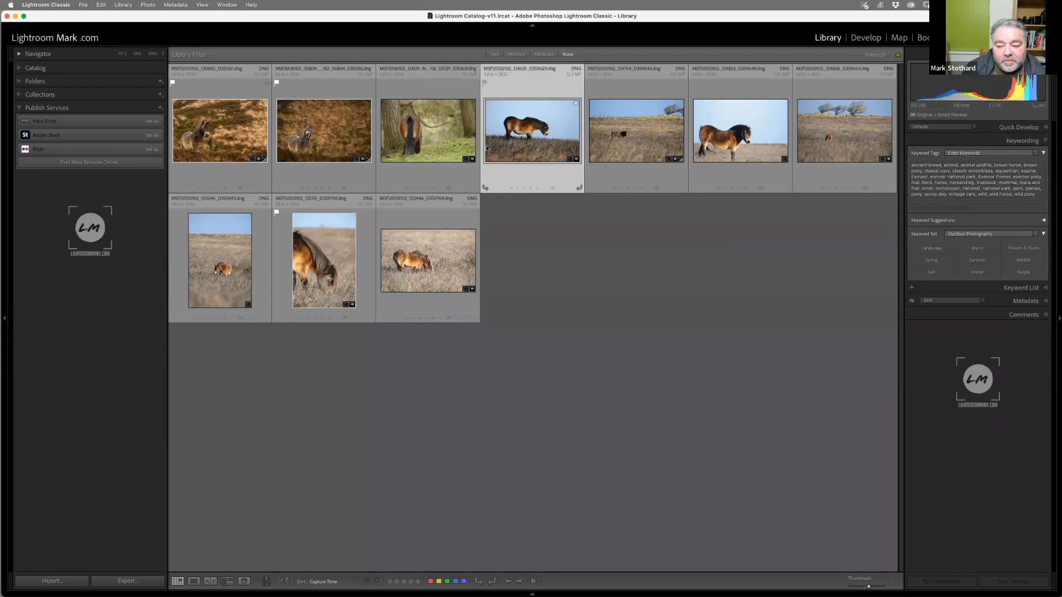
click(445, 143)
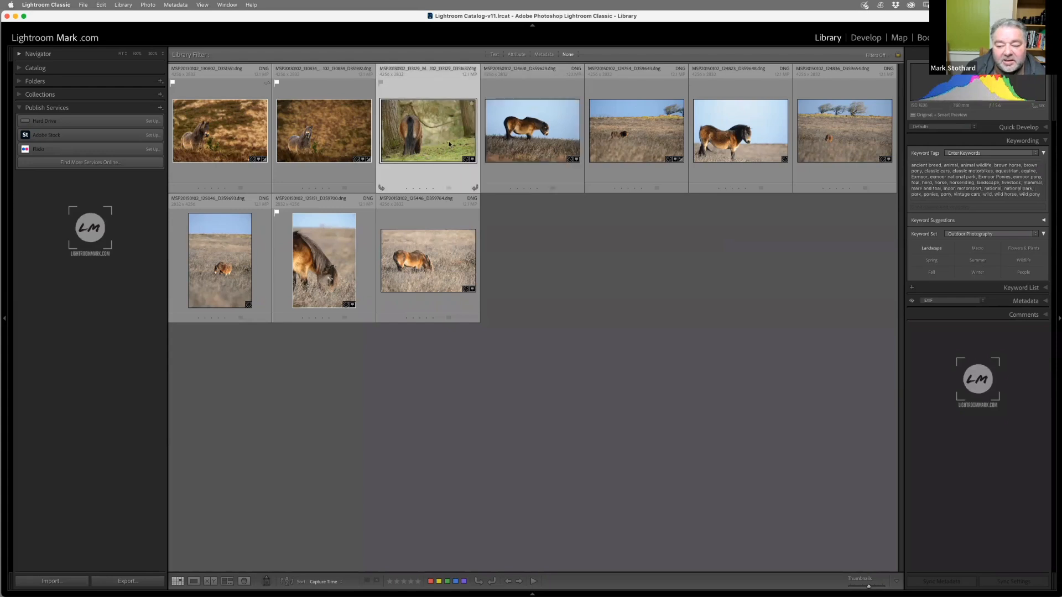
click(486, 134)
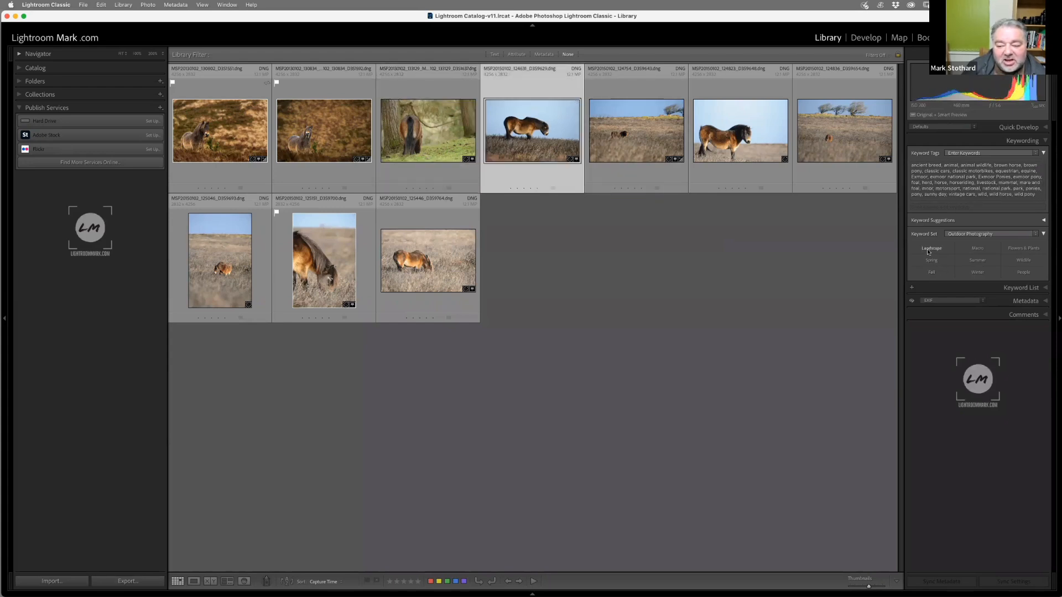
click(998, 235)
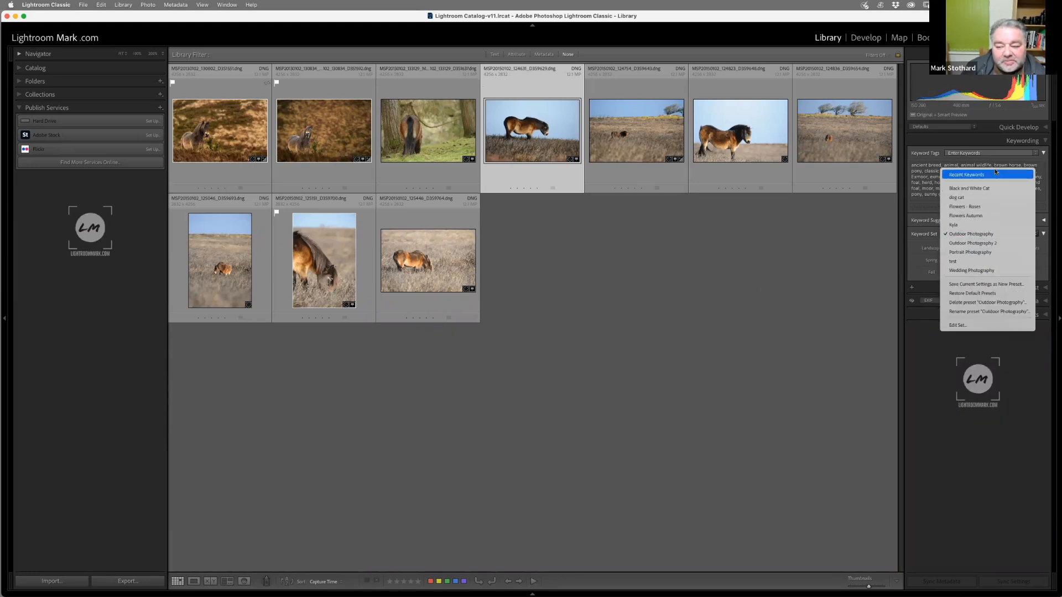
click(916, 339)
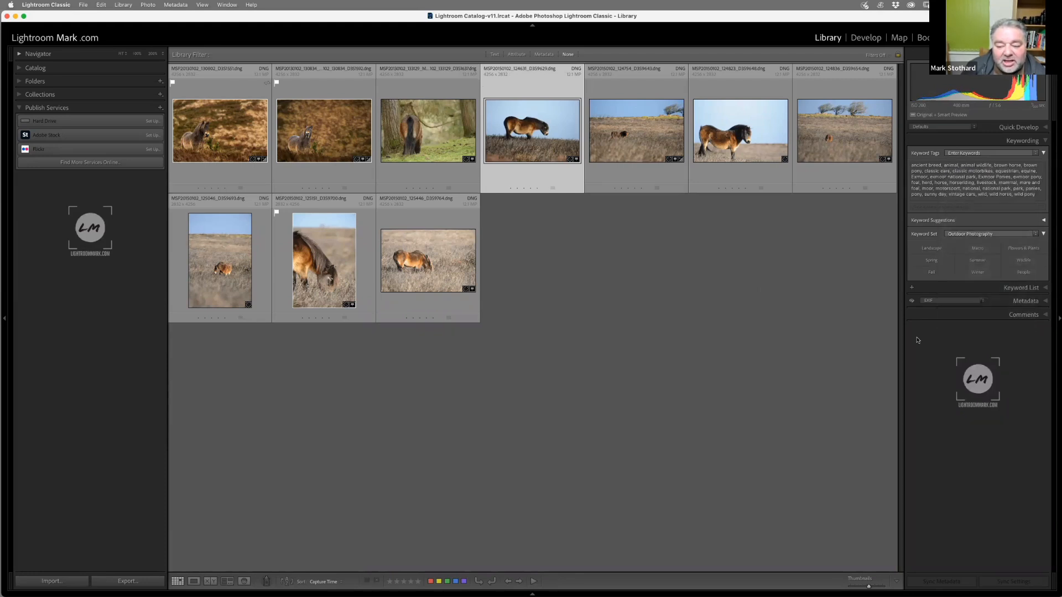
Step: Using the Outdoor Photography 2 keyword set, tag photo D359643 with Landscape, Macro, Spring, Summer, Fall, Winter, Wildlife and Flowers & Plants 2
key(Right)
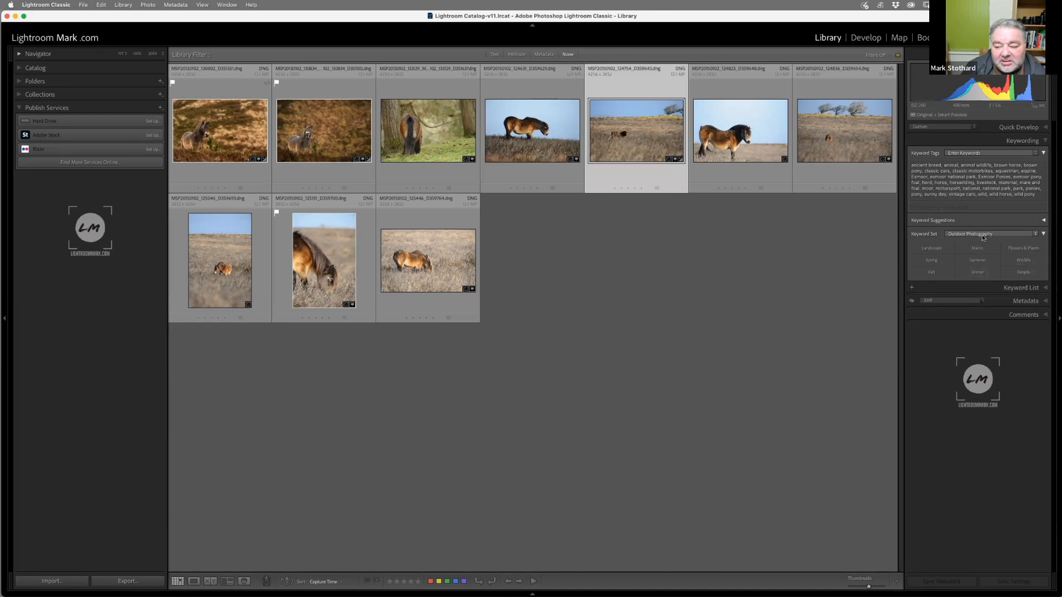
click(981, 236)
click(980, 244)
click(932, 249)
click(977, 261)
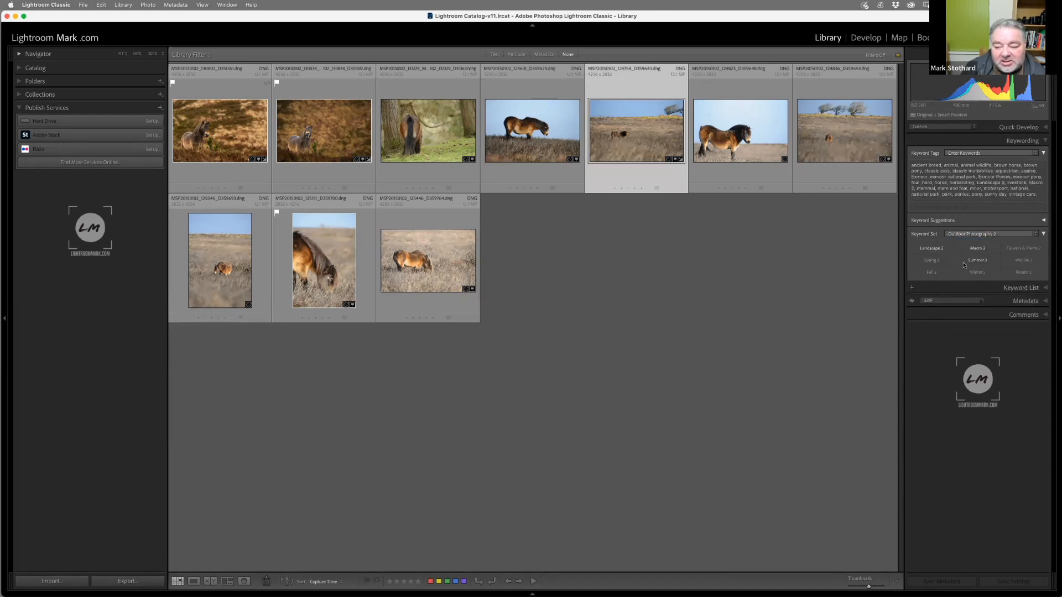
click(932, 260)
click(932, 272)
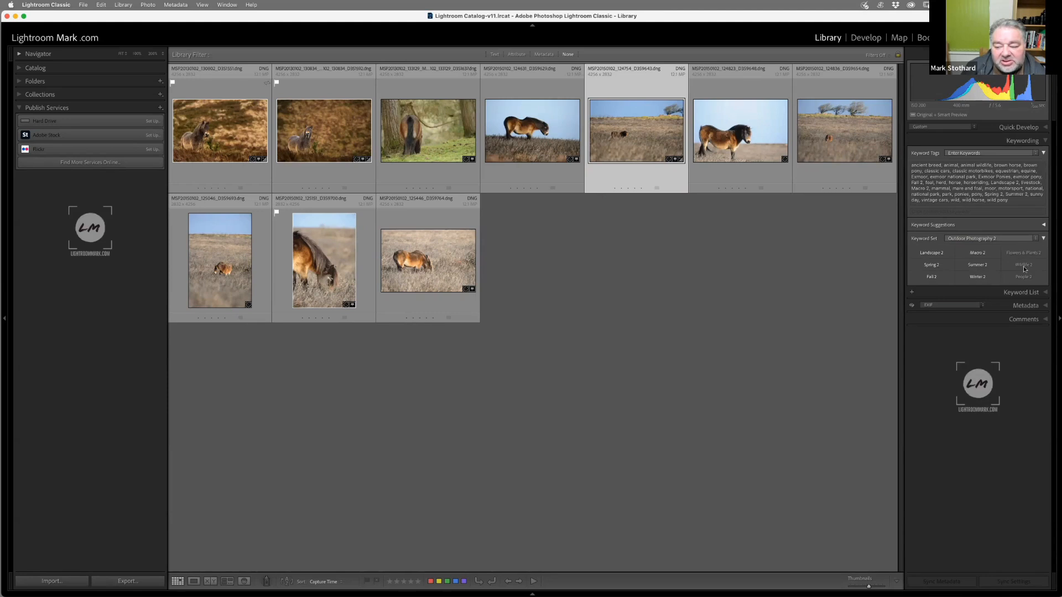
click(1023, 265)
click(1024, 253)
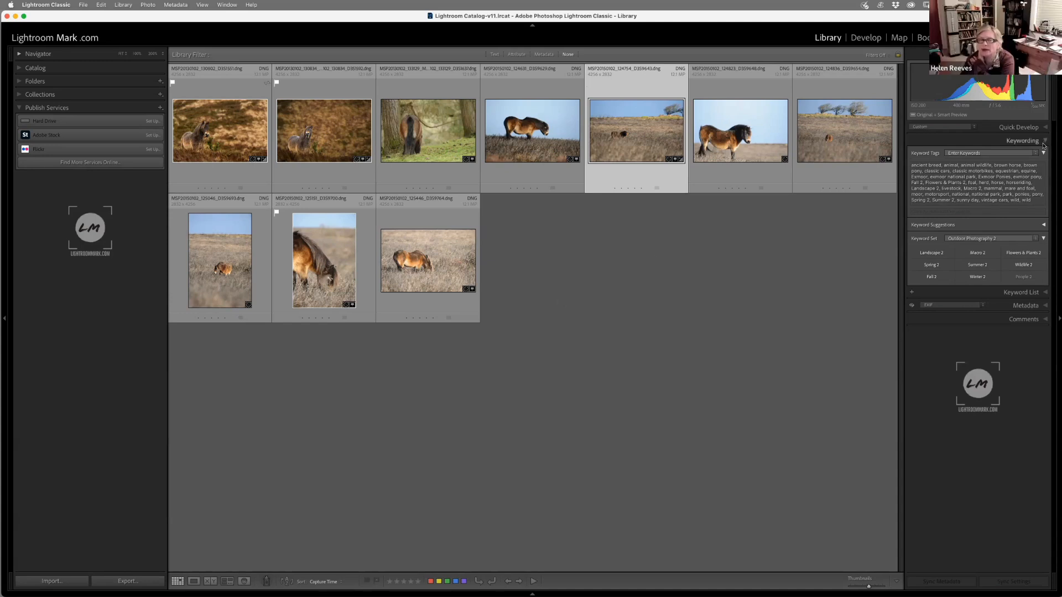
click(202, 6)
click(198, 7)
click(183, 4)
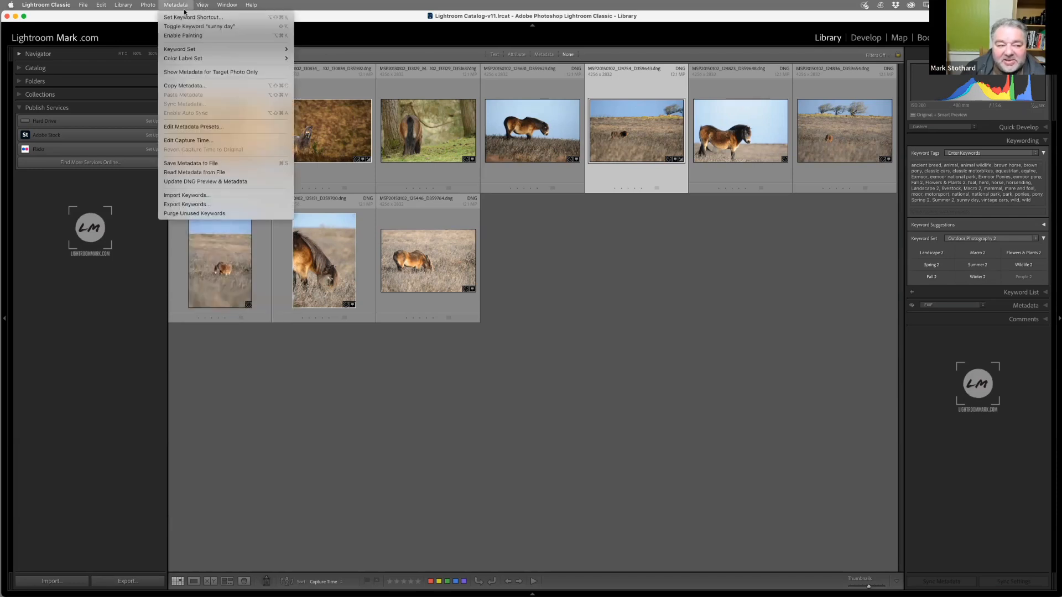
mouse_move(222, 49)
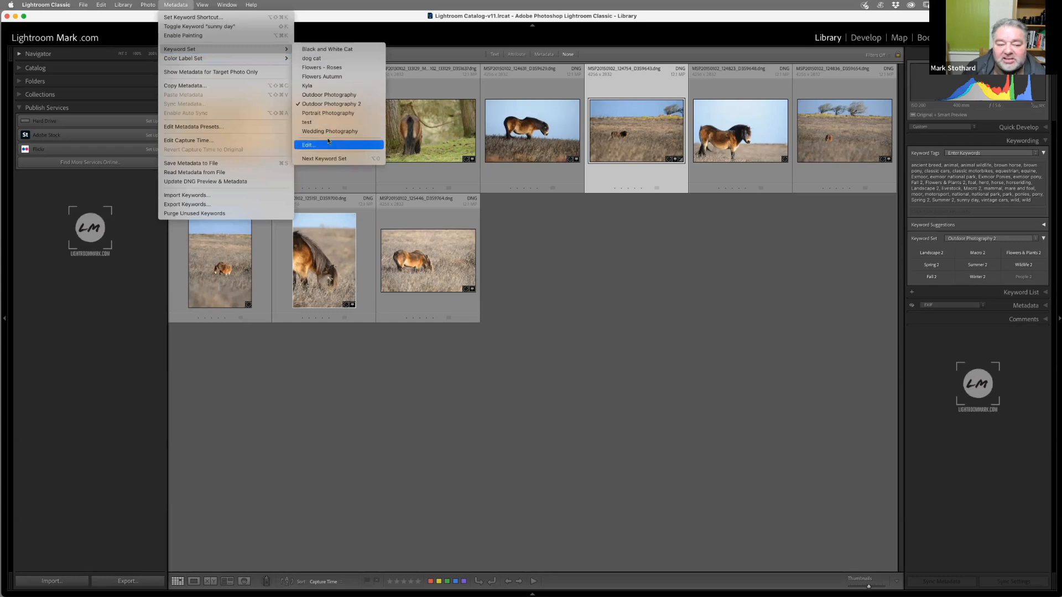
click(330, 7)
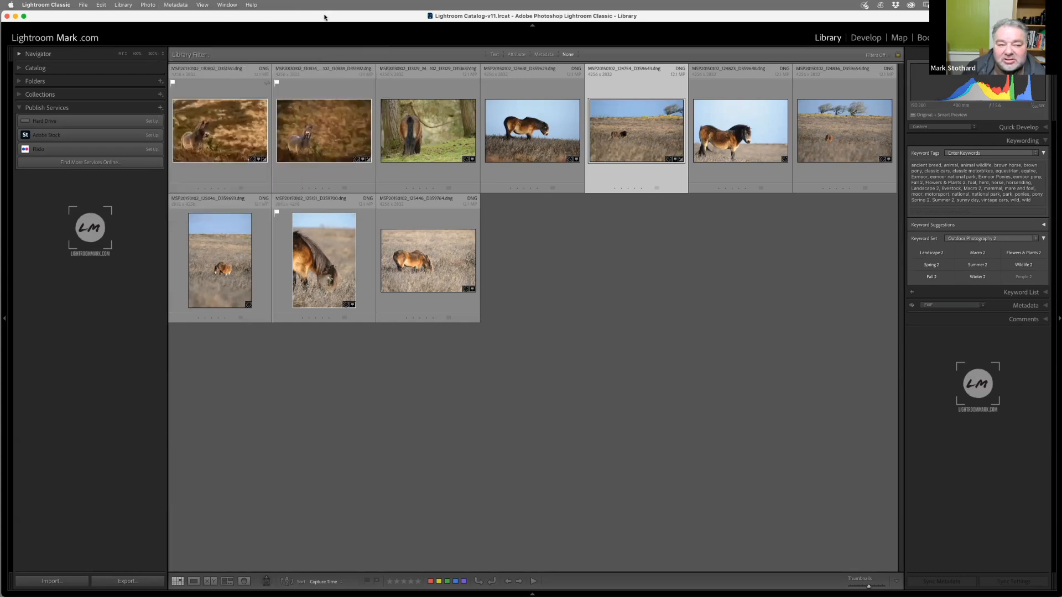
drag(325, 17, 323, 18)
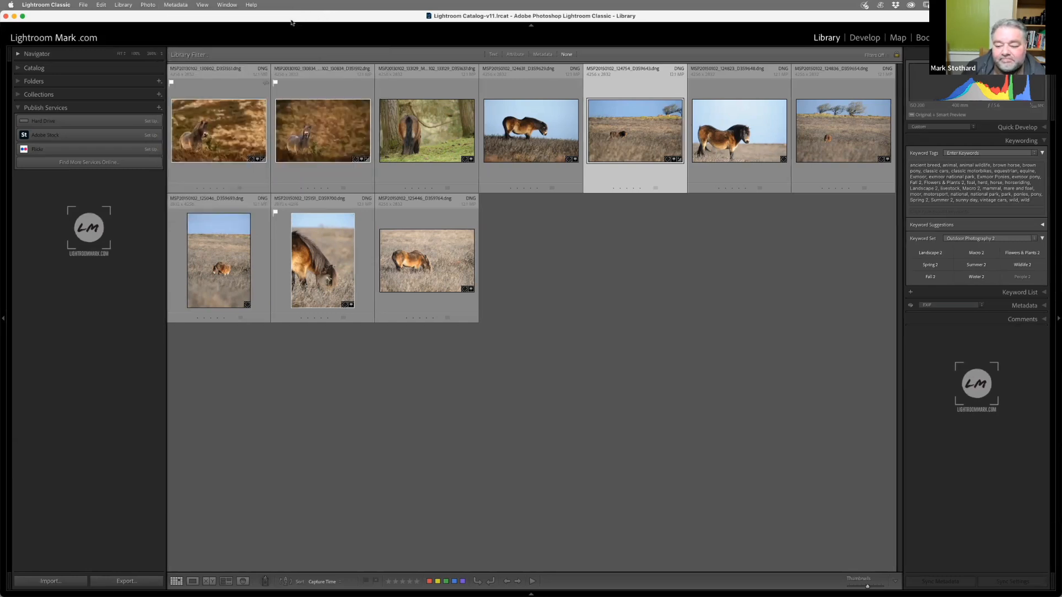
Step: Switch to the test keyword set and add its caty keyword to the selected pony photo
click(974, 239)
click(962, 257)
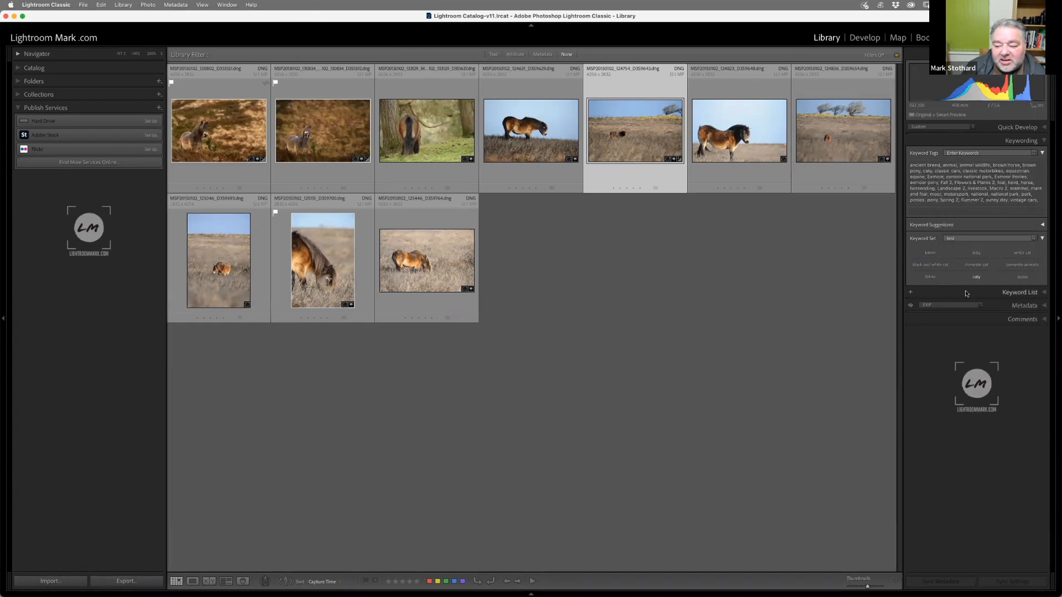
click(183, 7)
click(205, 126)
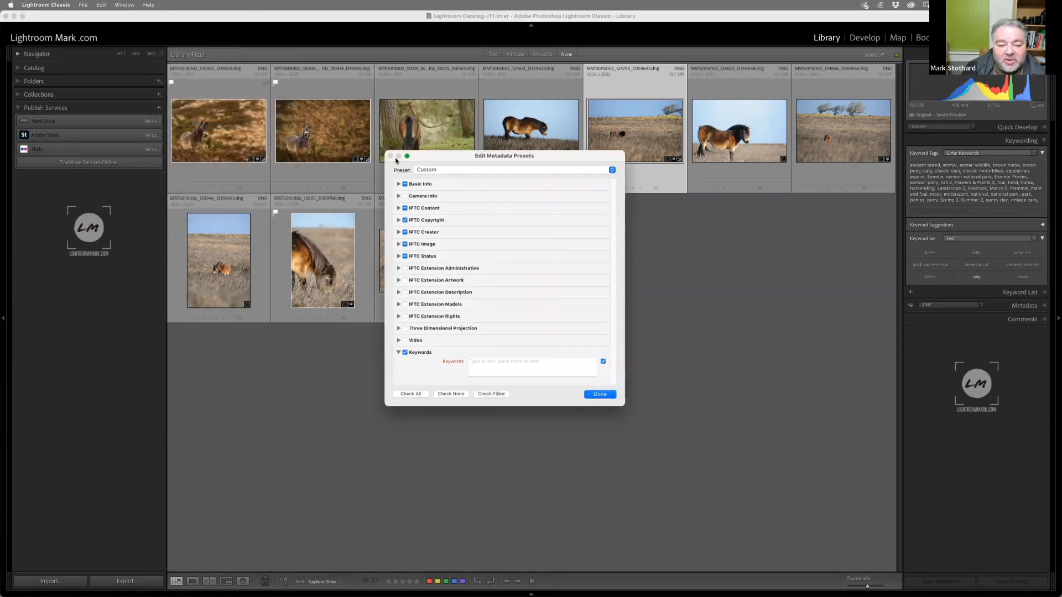
click(598, 394)
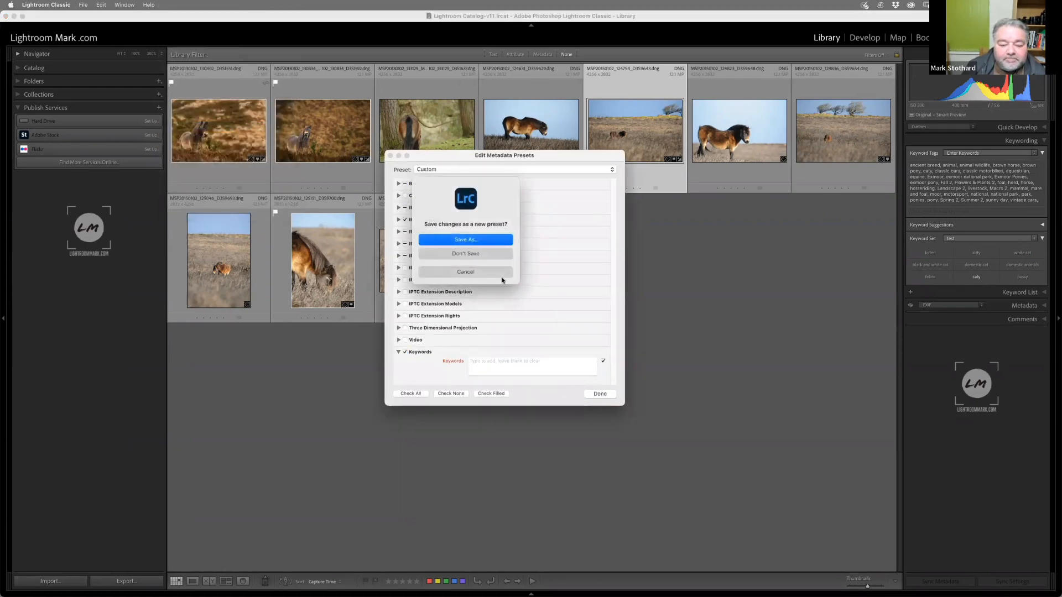
click(473, 254)
Step: Switch to the dog cat keyword set and open it for editing
click(182, 5)
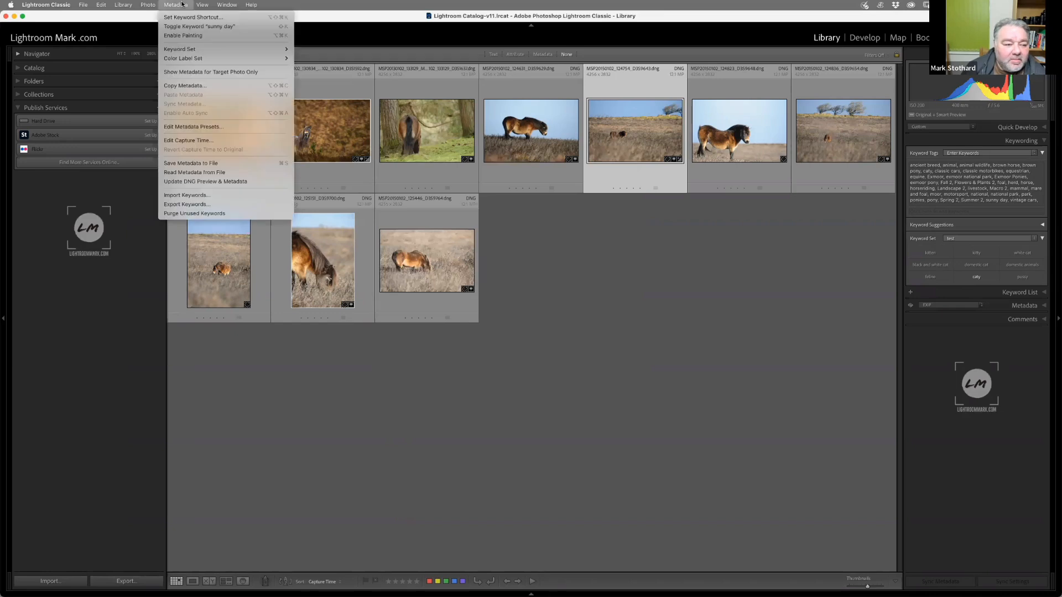
mouse_move(186, 50)
click(312, 59)
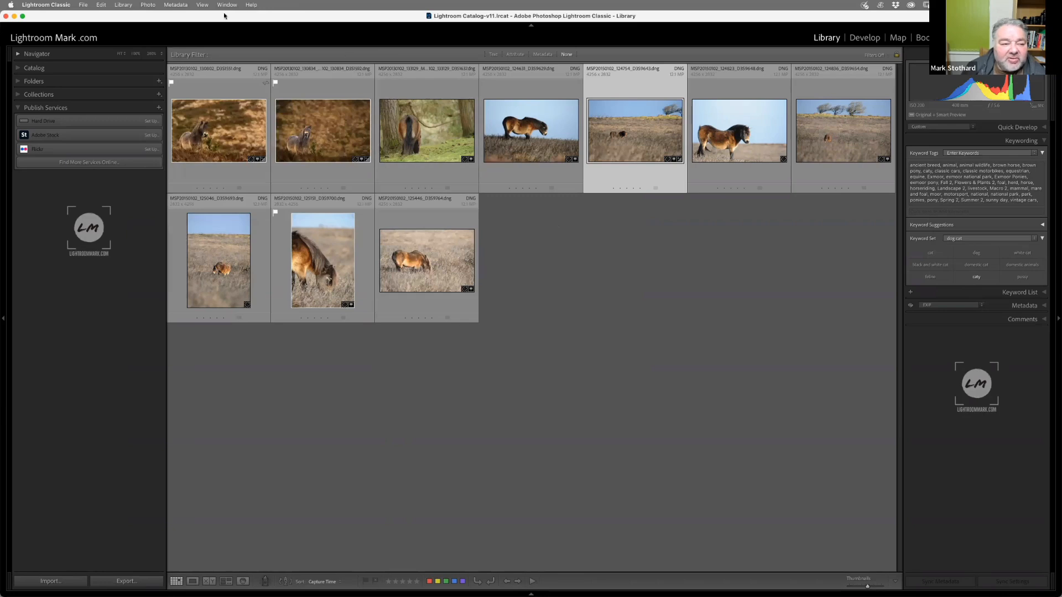
click(177, 5)
mouse_move(232, 49)
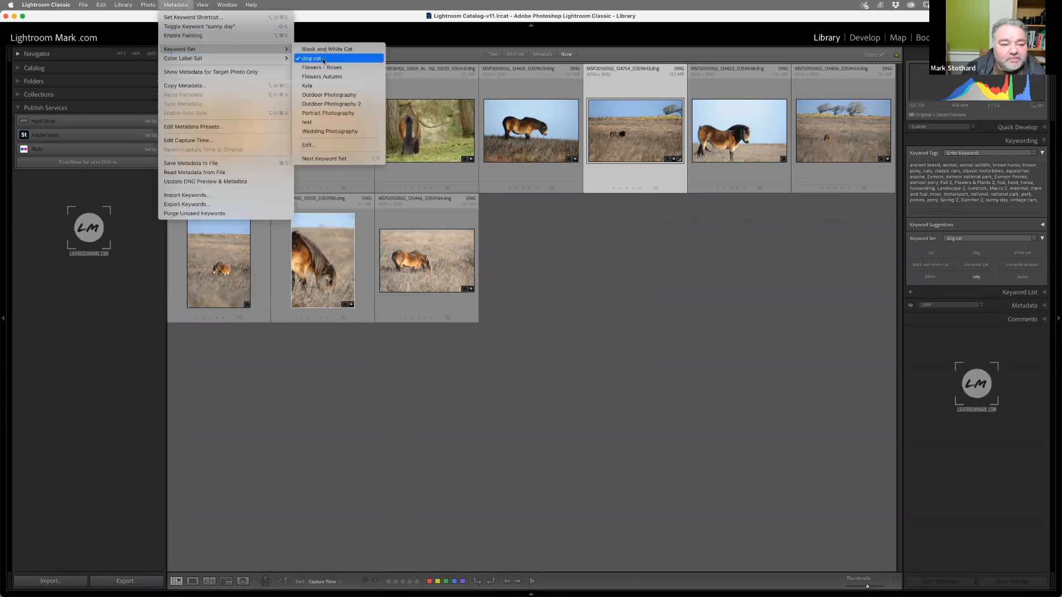
click(328, 145)
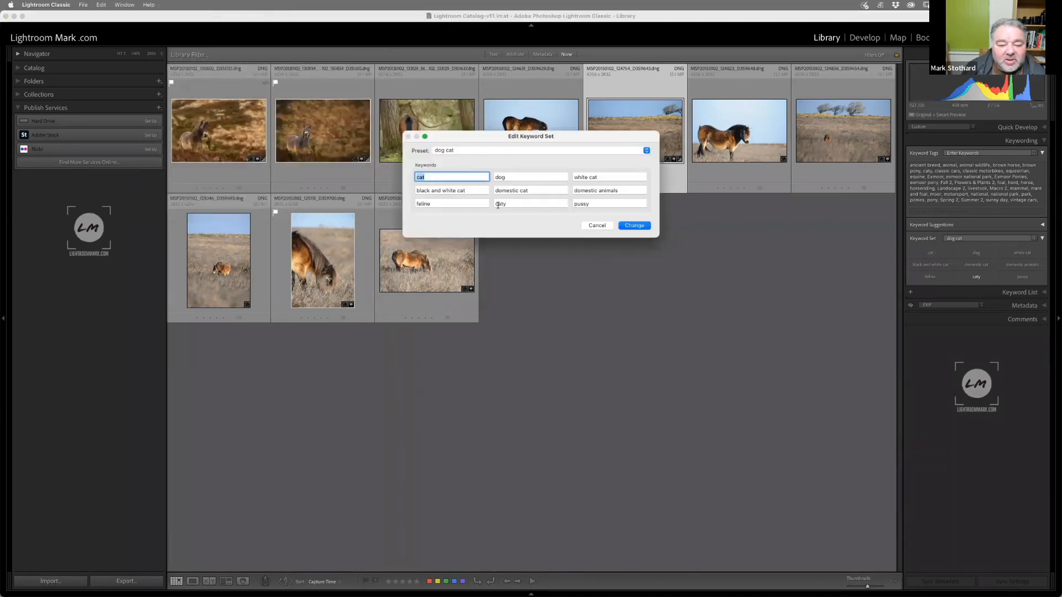
Step: Save the dog cat keyword set's current settings as a new preset named "cat dogs 2"
click(457, 151)
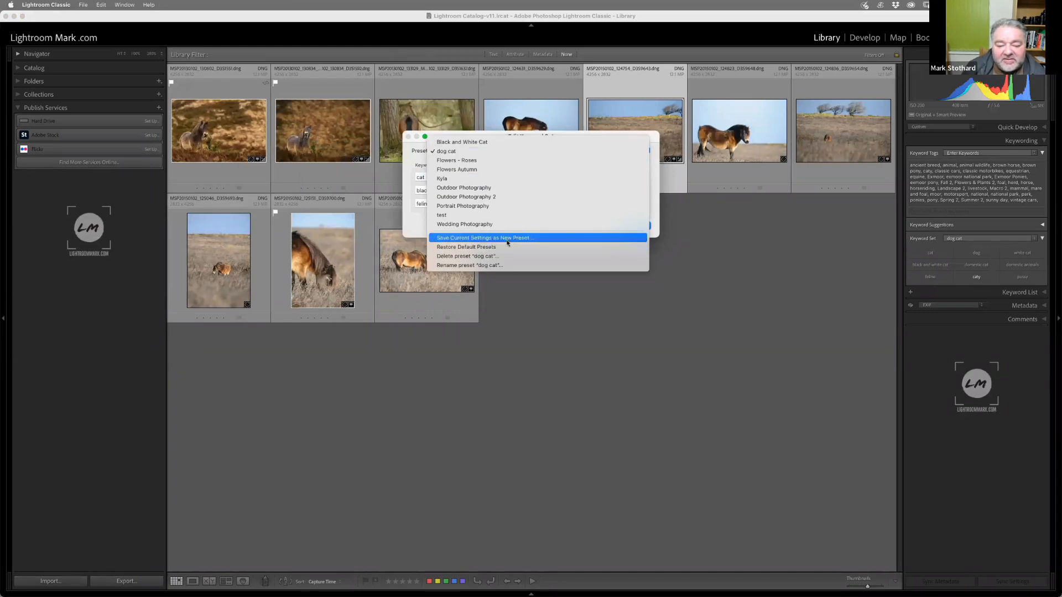
click(423, 225)
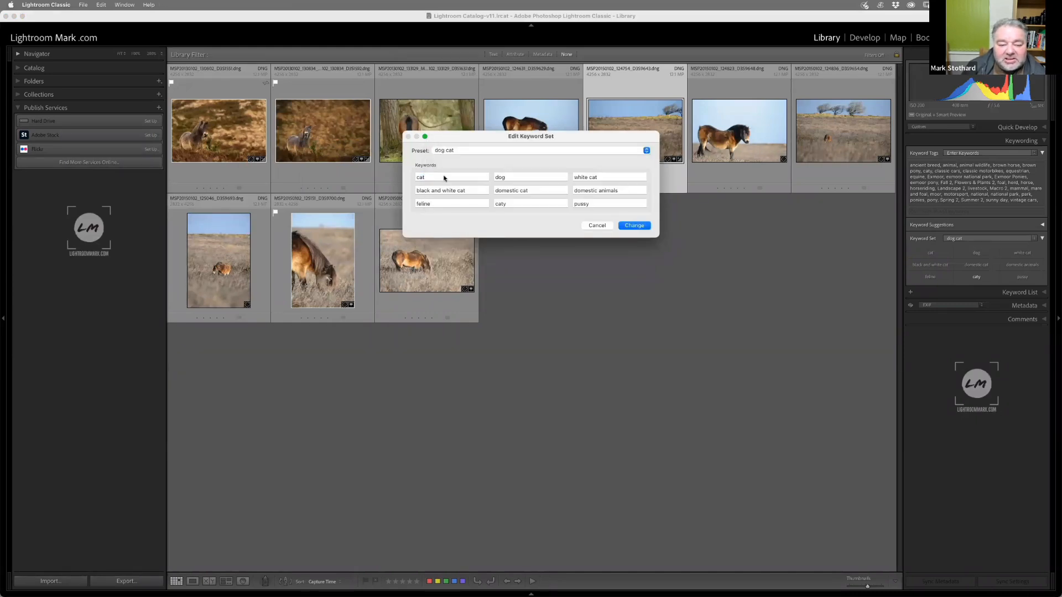
click(463, 151)
click(465, 153)
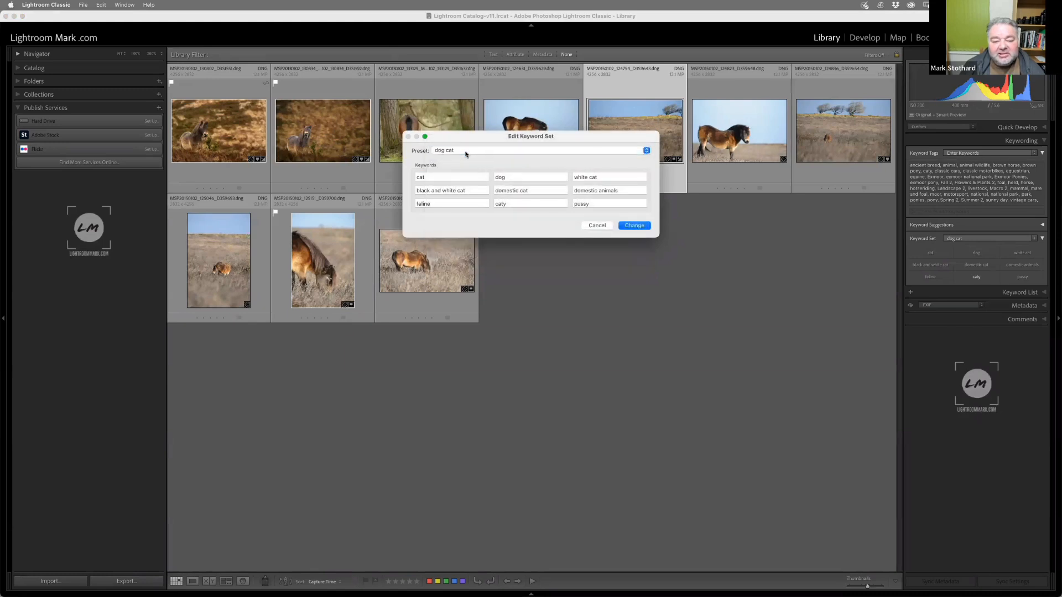
click(500, 152)
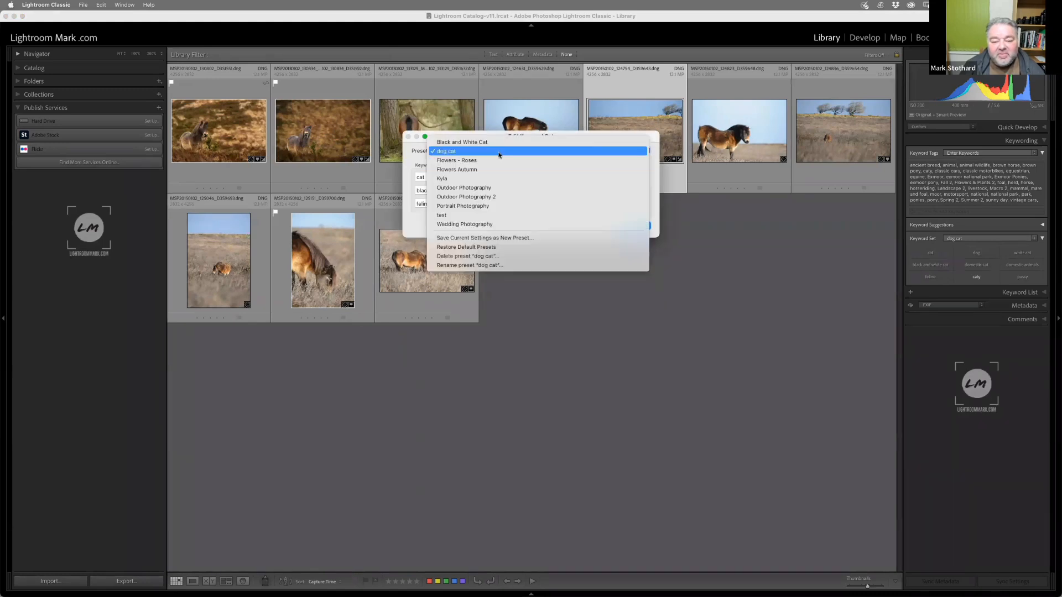
click(480, 238)
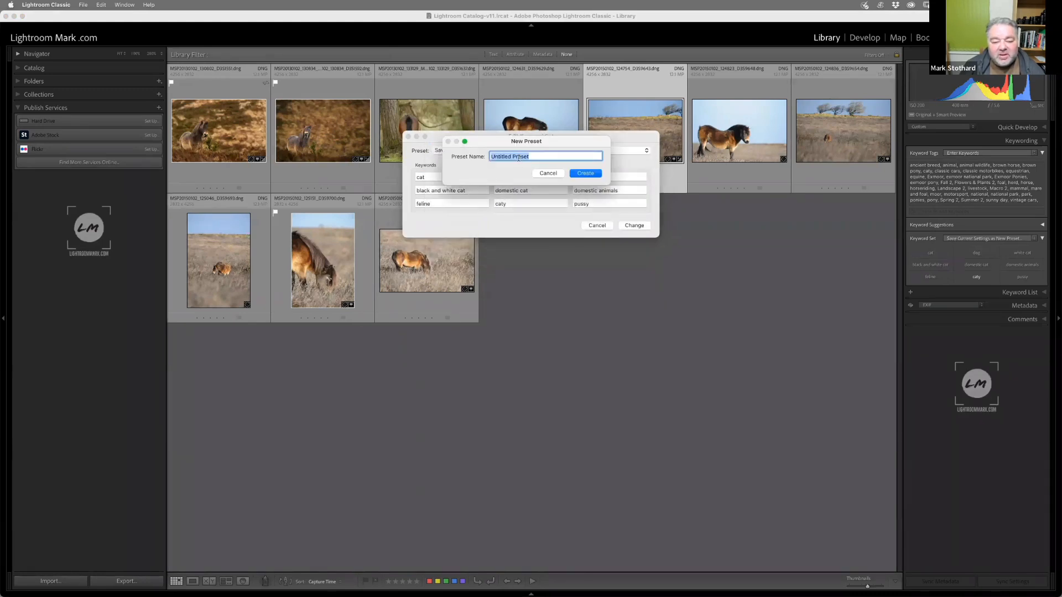
text(cat)
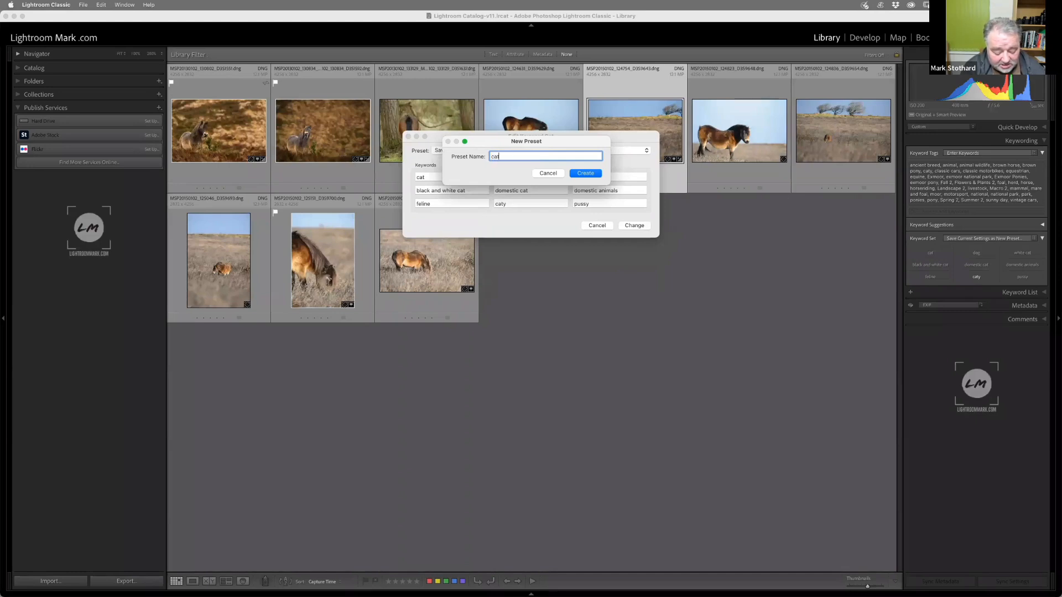
text( dogs)
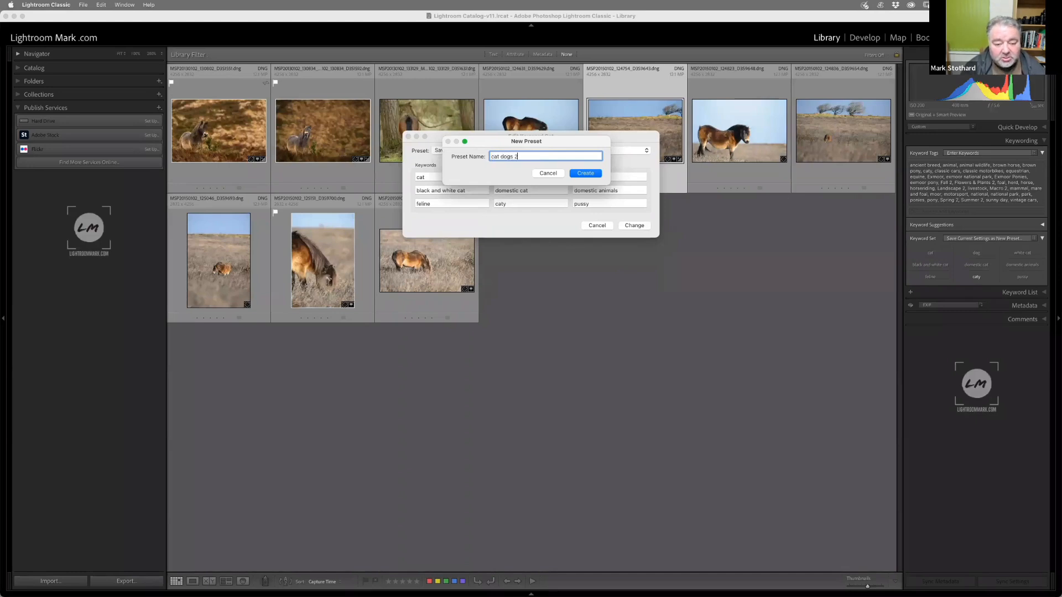
text( 2)
click(583, 173)
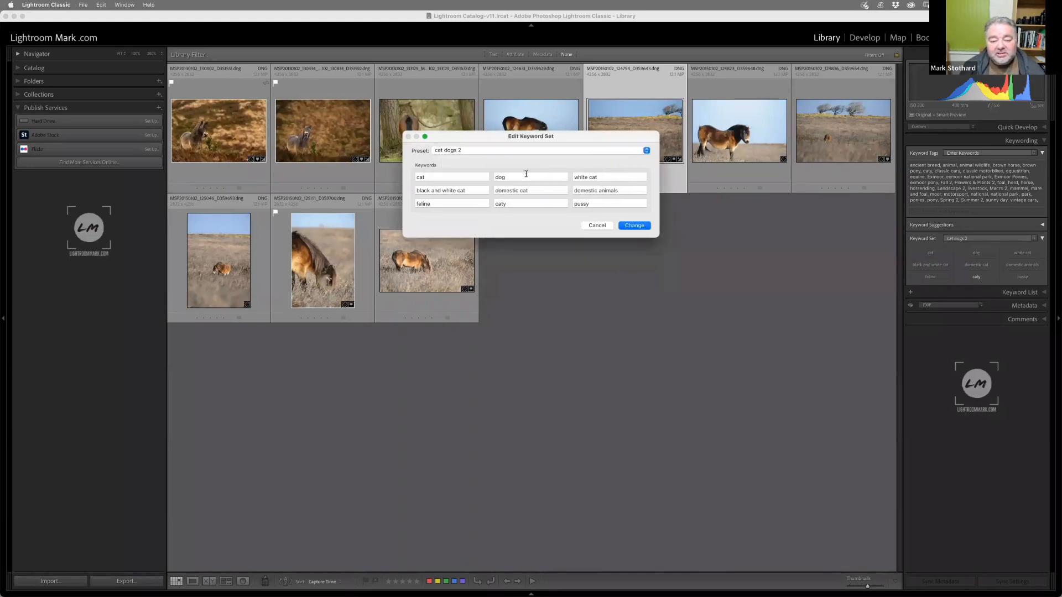
Step: Confirm the cat dogs 2 keyword set and check it in the list of available keyword sets
click(630, 227)
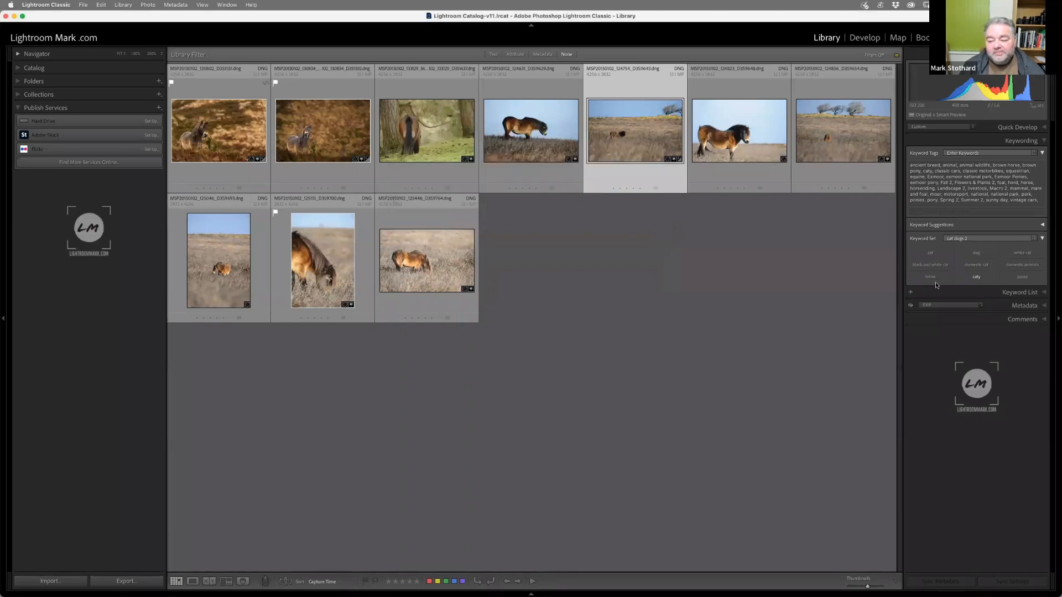
click(930, 277)
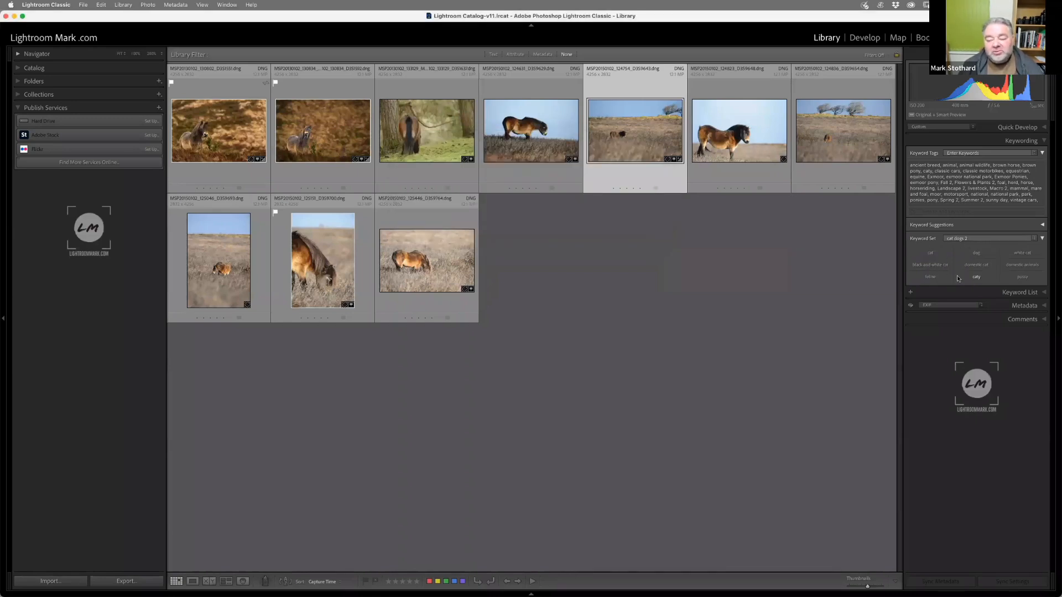
click(974, 241)
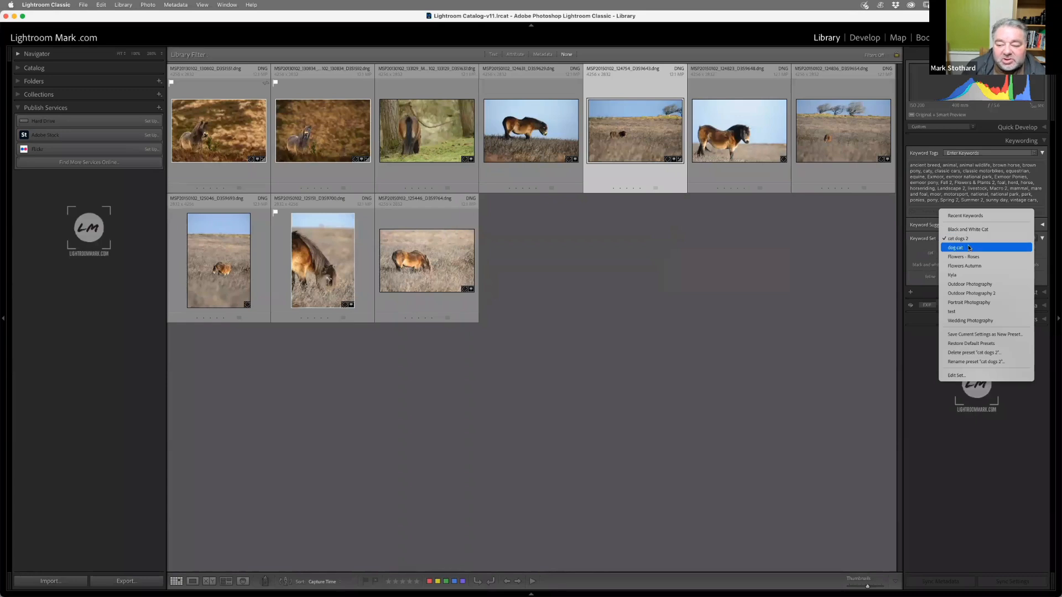
click(977, 247)
click(978, 242)
click(976, 229)
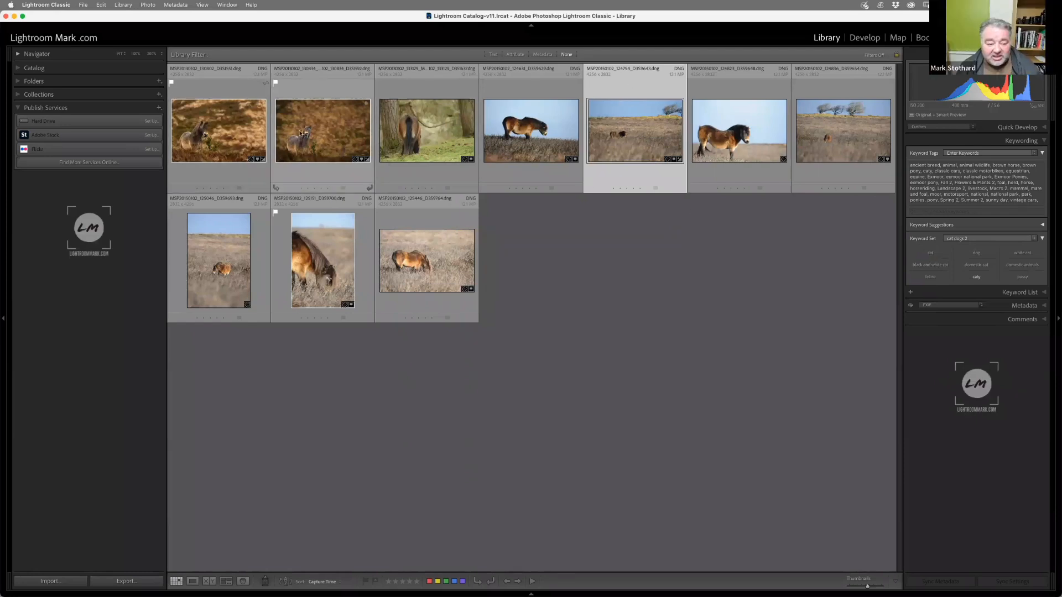
Step: Select the second through fifth photos of the first row and tag them with cat, domestic cat and dog
shift+click(338, 134)
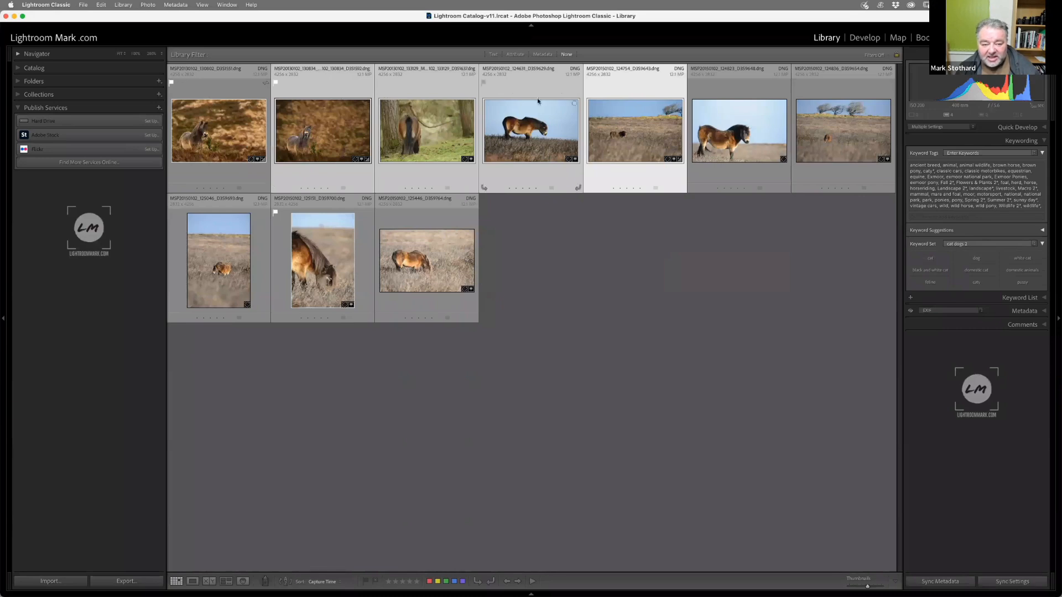
key(alt+1)
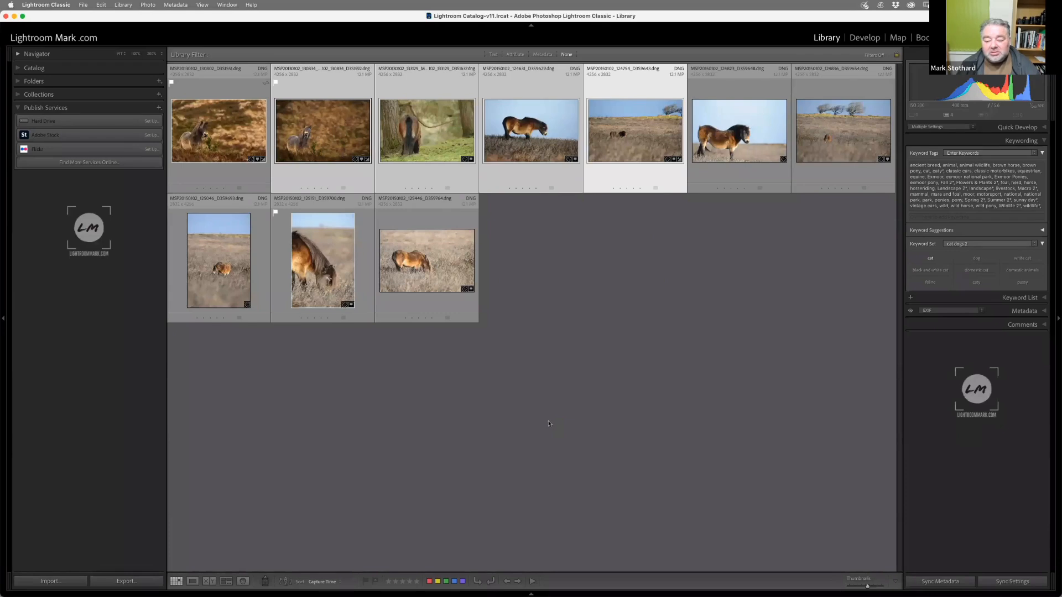
click(977, 271)
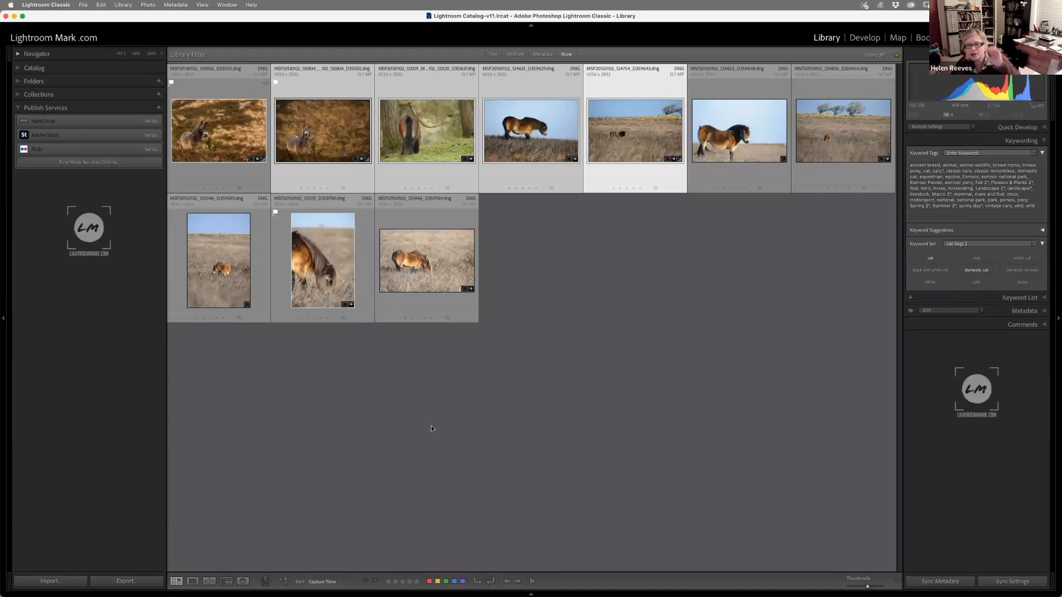
click(977, 258)
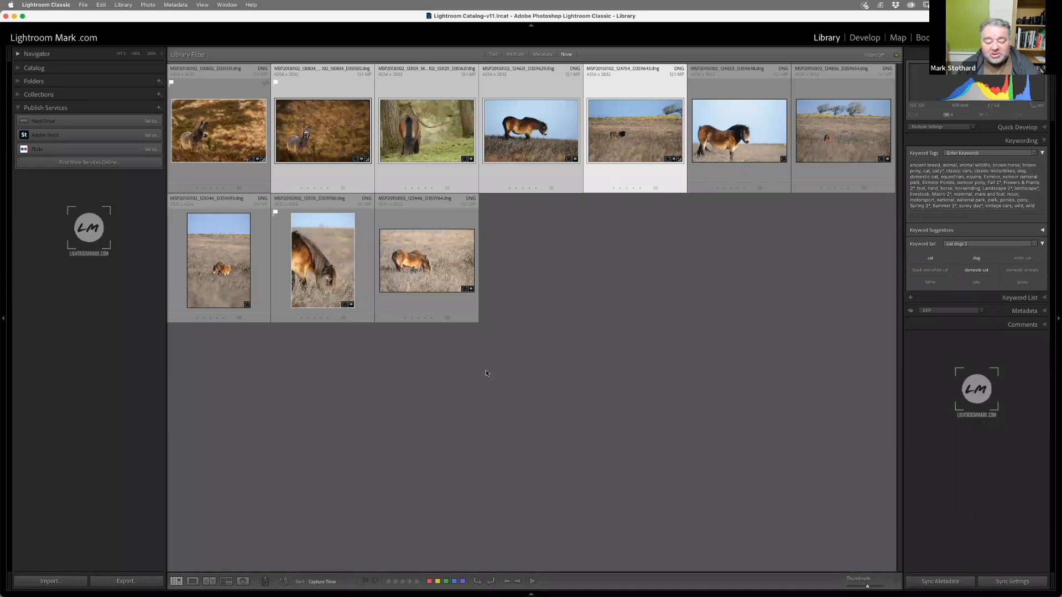
Step: Paint the sunny day keyword onto the second photo of the first row and the last photo in the grid
click(266, 581)
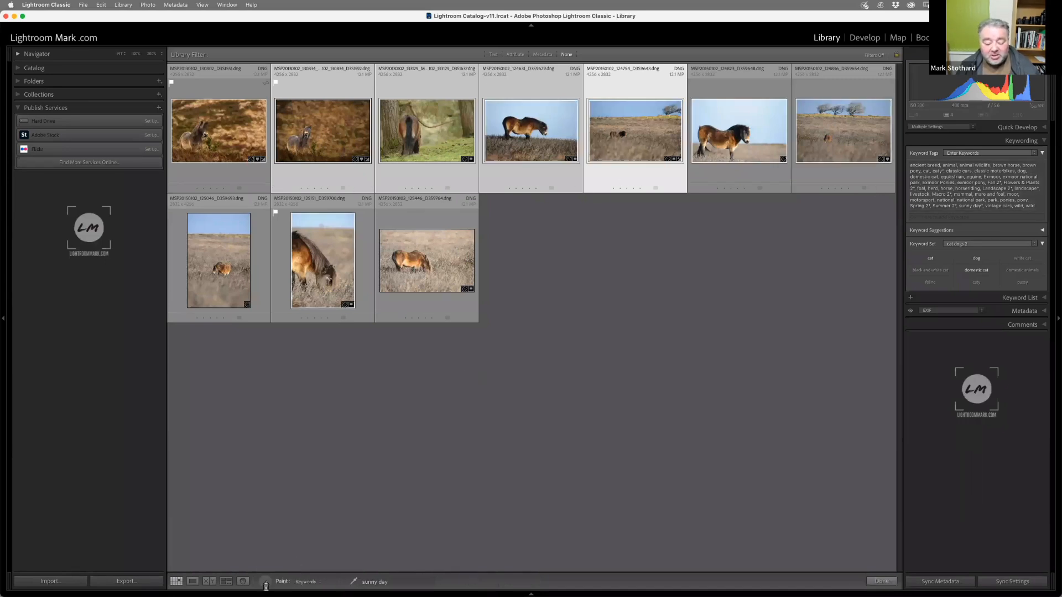
click(347, 157)
click(406, 266)
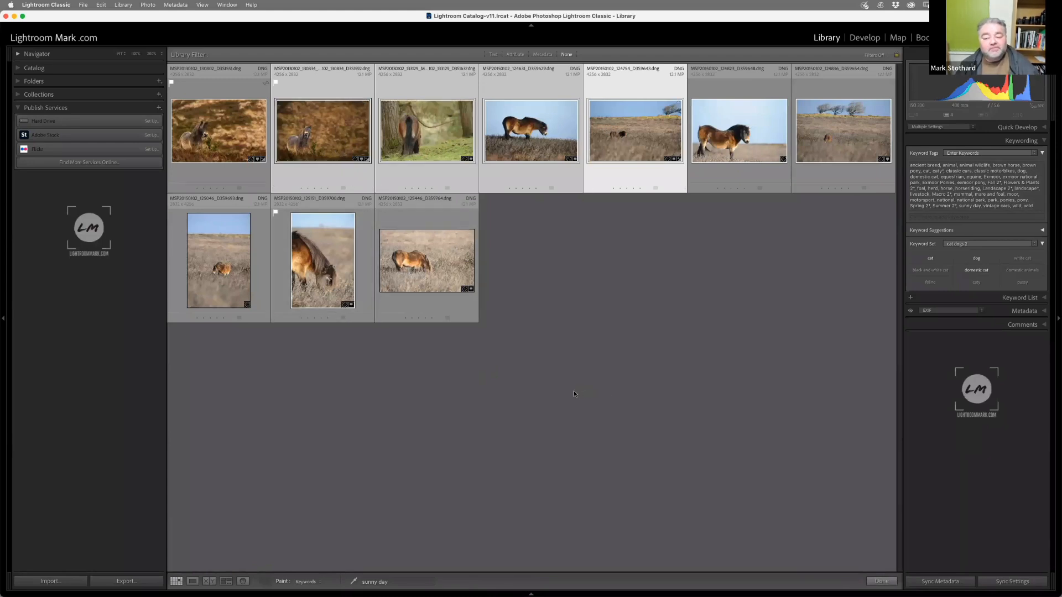
click(266, 581)
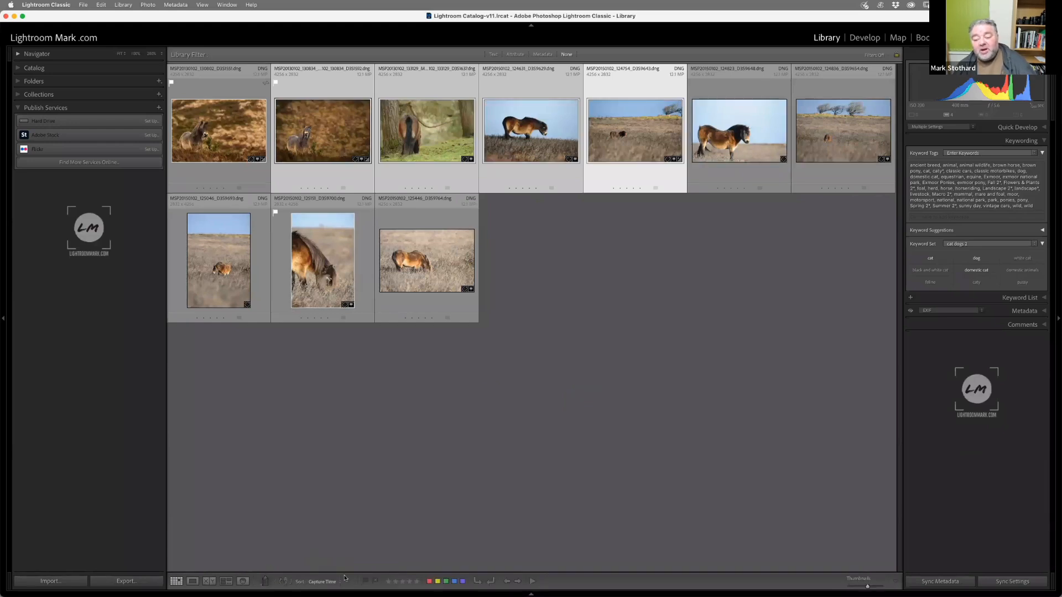
Step: Add the keyword "father christmas" to the end of the selected photos' existing keyword tags
click(1037, 207)
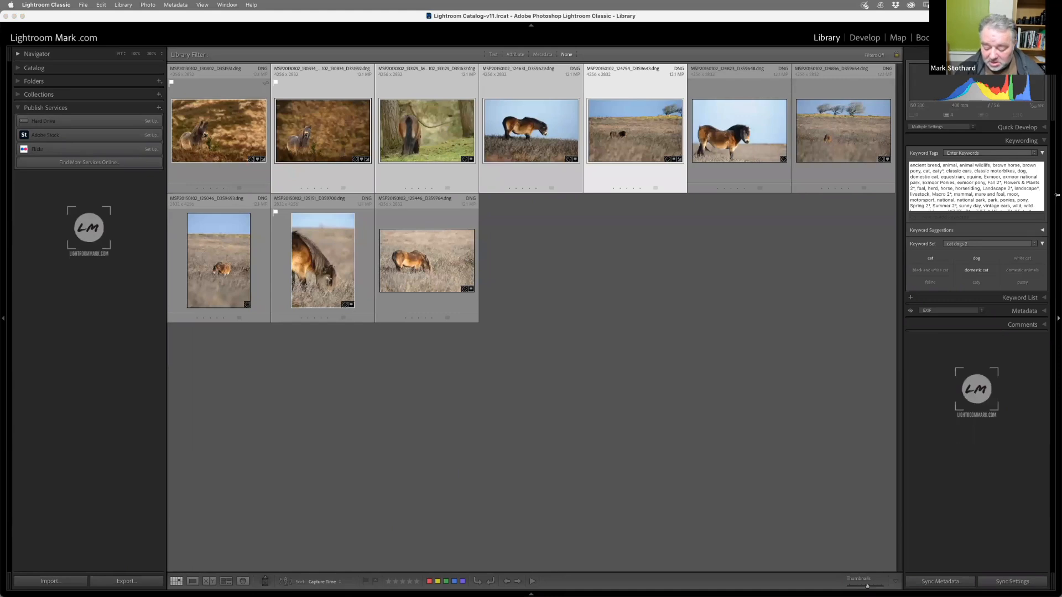
key(Down)
text(, father)
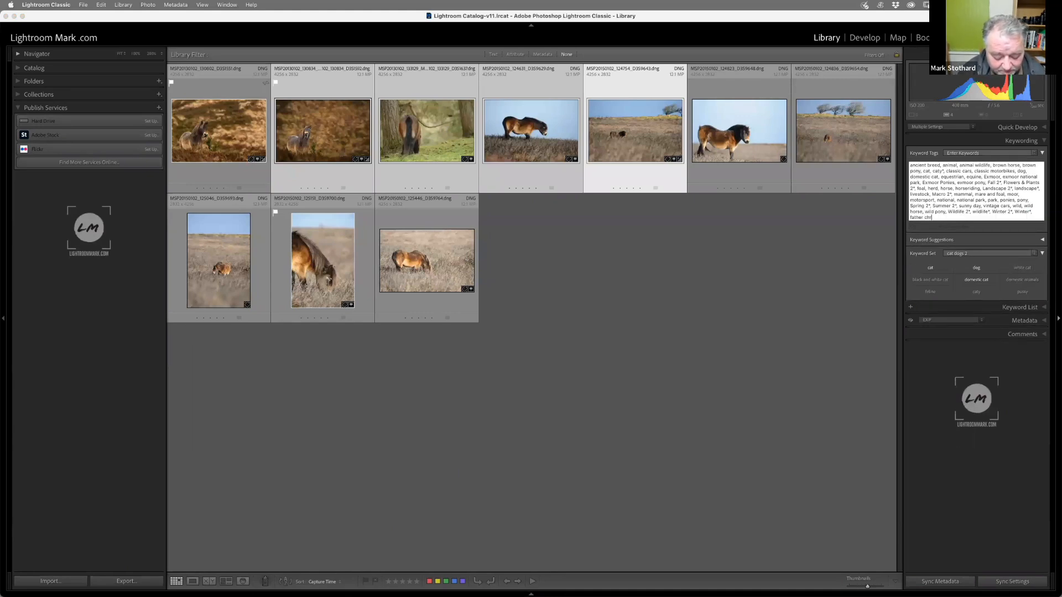
key(Return)
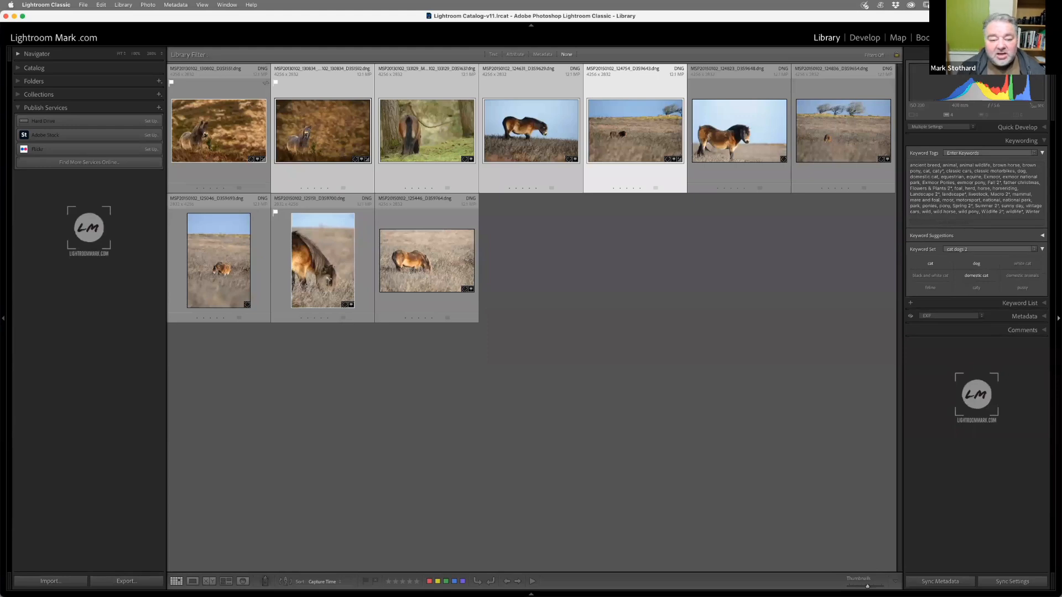